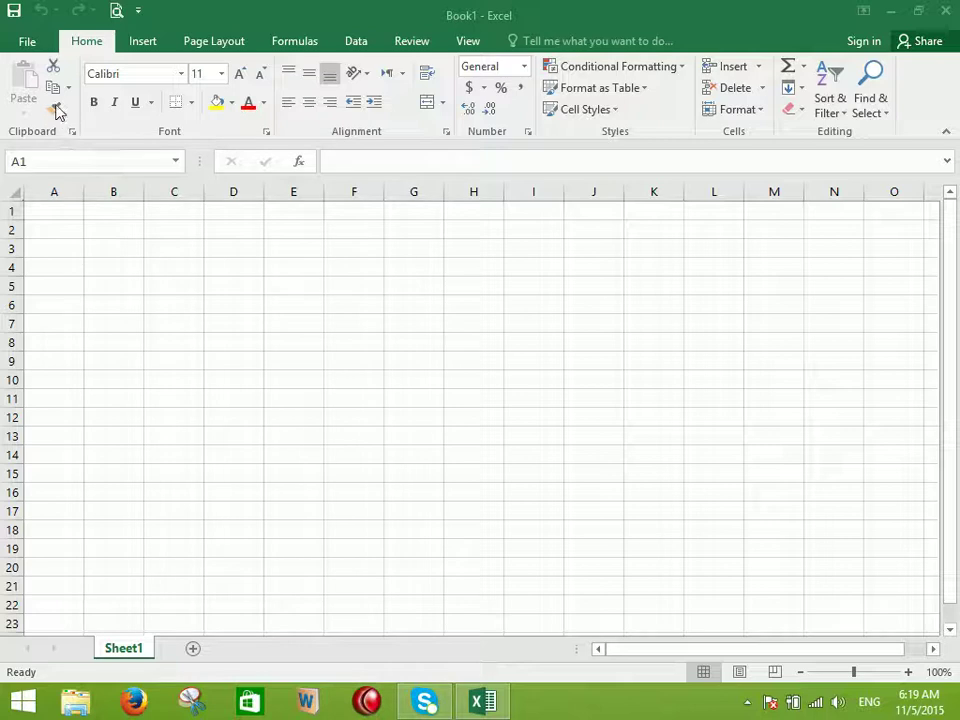
Enter the column headings Name, Salary and Address in cells B1, C1 and D1
{"action": "left_click", "coordinate": [189, 208]}
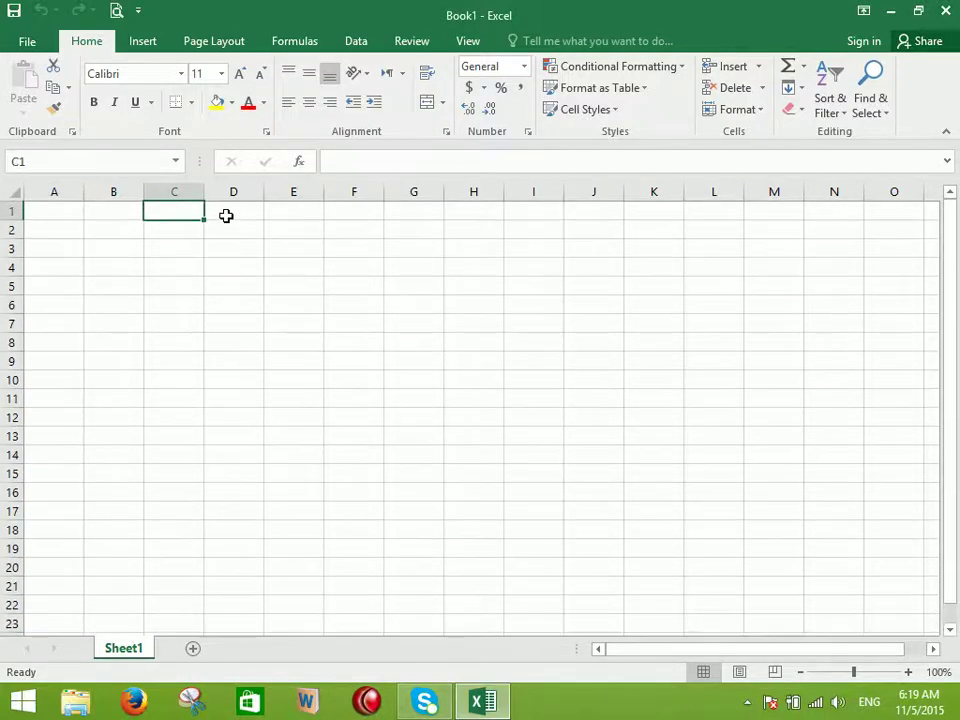
{"action": "scroll", "coordinate": [230, 217], "scroll_direction": "up", "scroll_amount": 4, "text": "ctrl"}
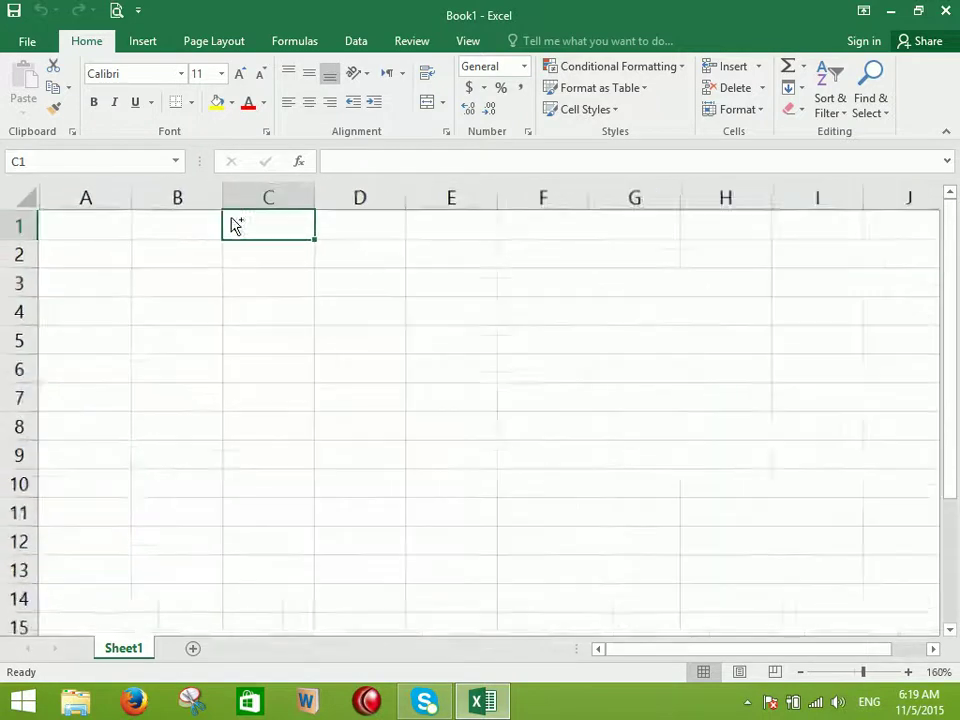
{"action": "left_click", "coordinate": [182, 199]}
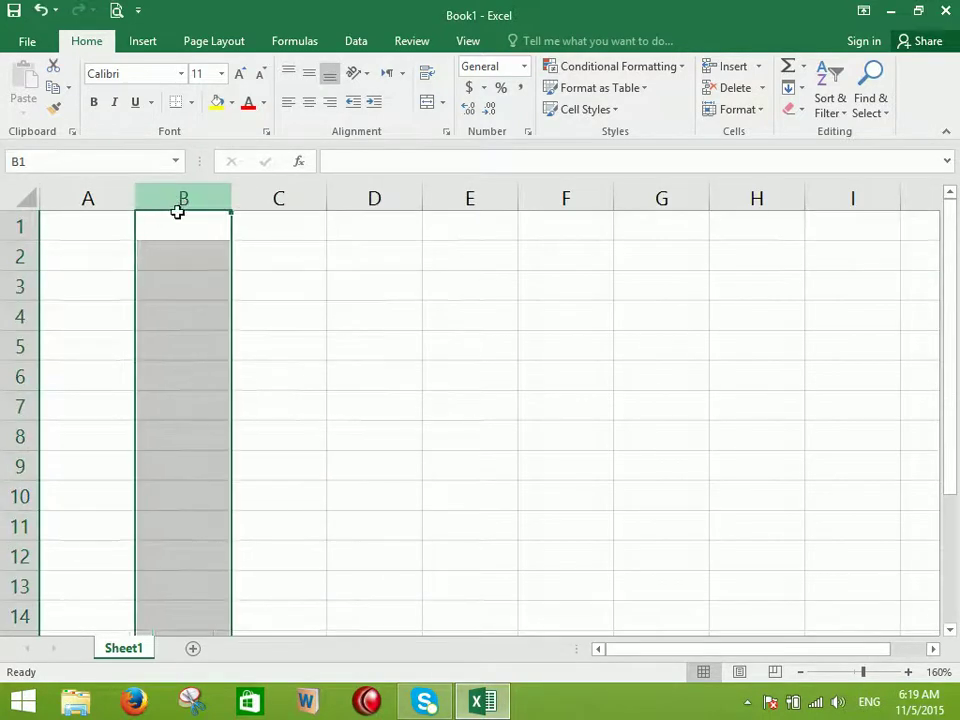
{"action": "left_click", "coordinate": [175, 214]}
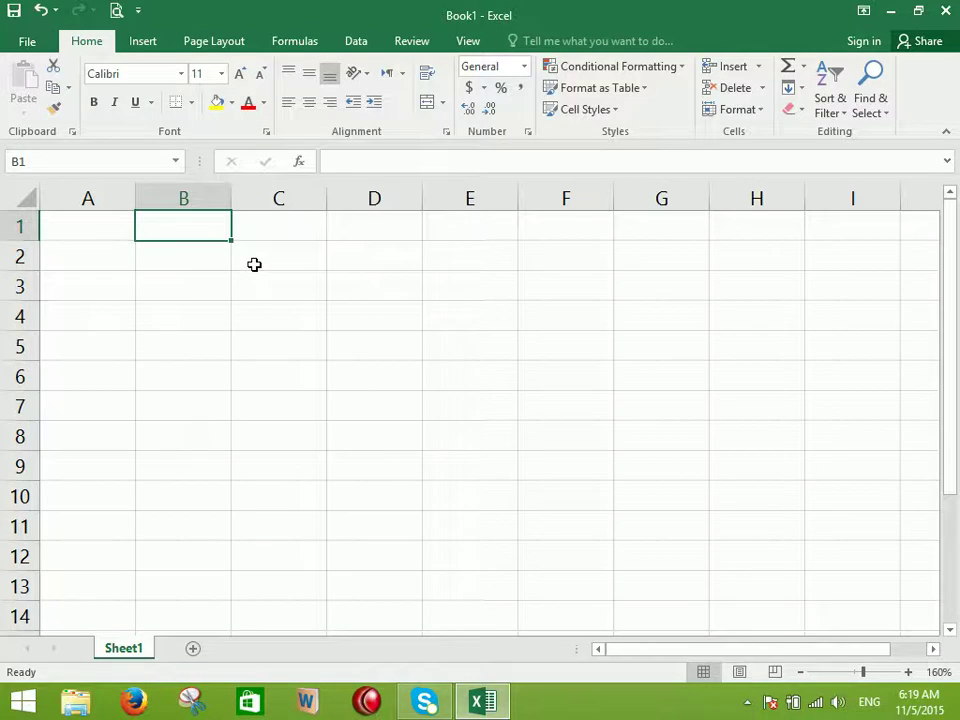
{"action": "type", "text": "Name"}
{"action": "key", "text": "Tab"}
{"action": "type", "text": "Salary"}
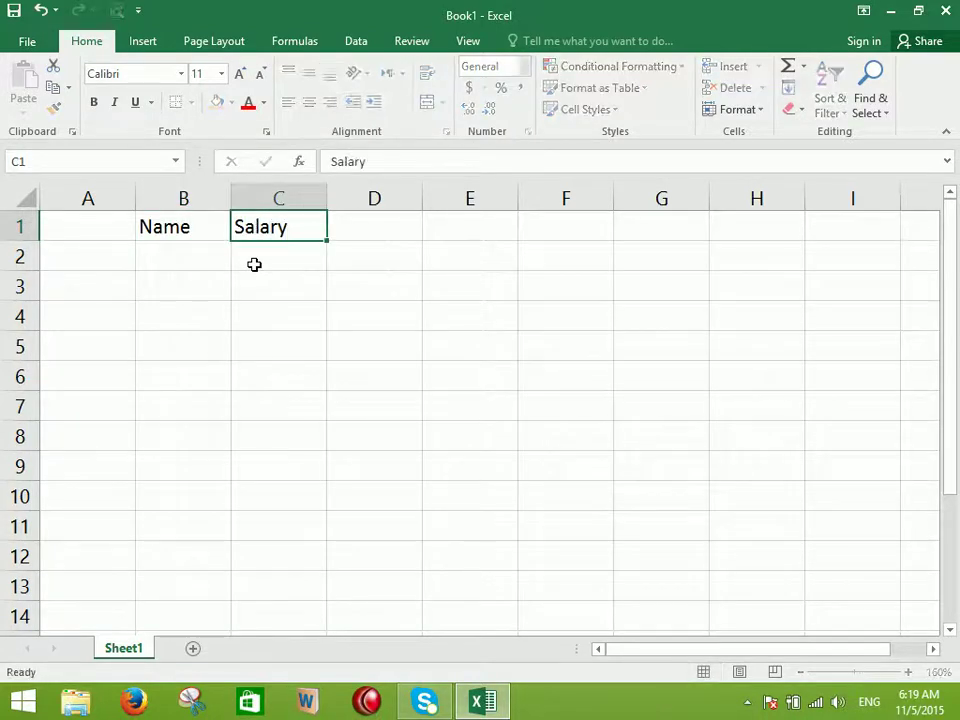
{"action": "key", "text": "Tab"}
{"action": "type", "text": "Addres"}
{"action": "key", "text": "BackSpace"}
{"action": "key", "text": "BackSpace"}
{"action": "key", "text": "BackSpace"}
{"action": "key", "text": "BackSpace"}
{"action": "type", "text": "ddress"}
{"action": "key", "text": "Return"}
Fill cells B2 through B6 under the Name heading with five people's first names
{"action": "type", "text": "Ahmad"}
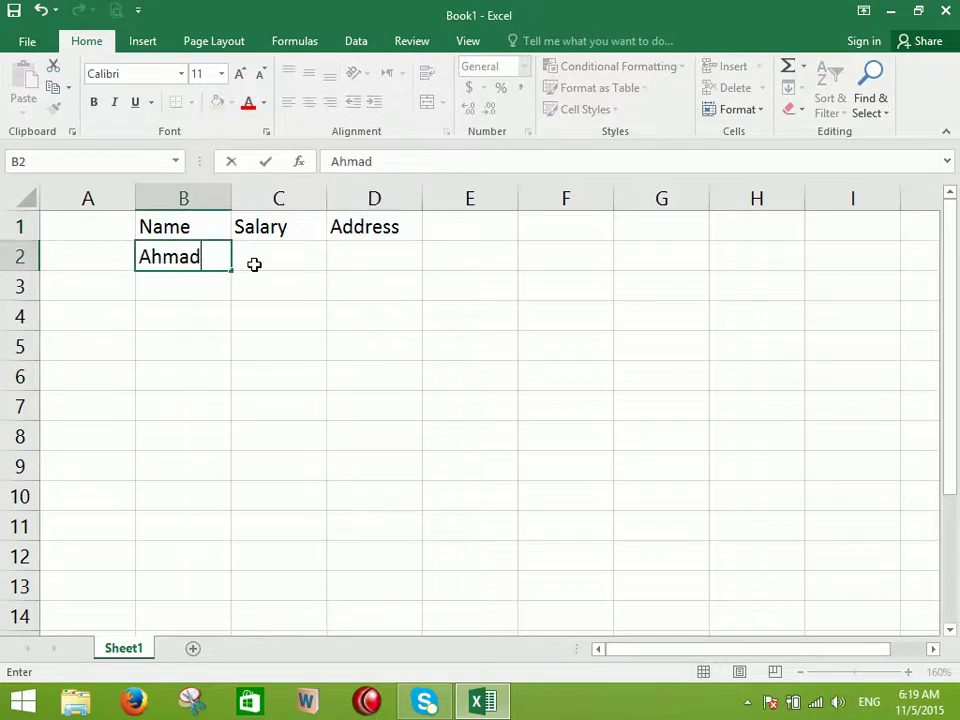
{"action": "key", "text": "Return"}
{"action": "type", "text": "Sajjad"}
{"action": "key", "text": "Return"}
{"action": "type", "text": "Ikram"}
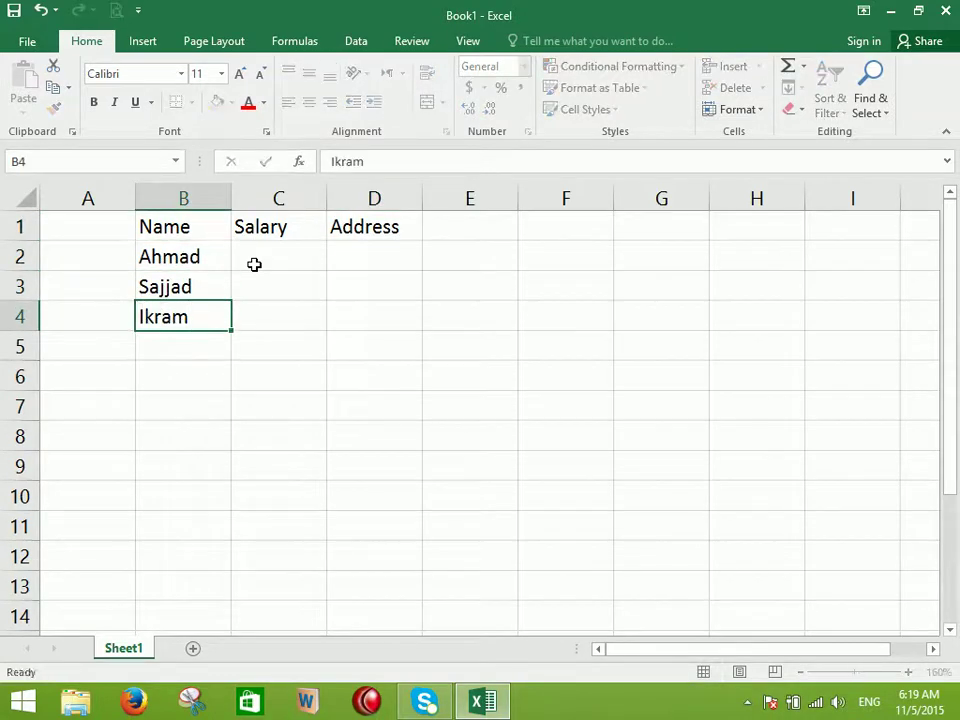
{"action": "key", "text": "Return"}
{"action": "type", "text": "wahid"}
{"action": "key", "text": "Return"}
{"action": "type", "text": "Younis"}
{"action": "key", "text": "Return"}
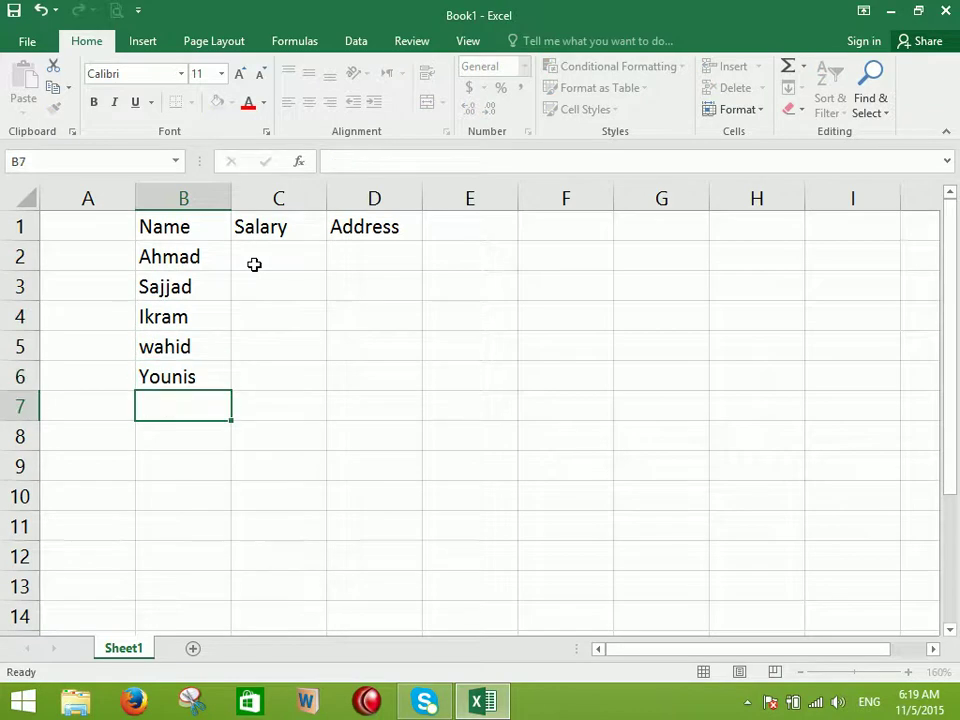
Enter the salaries 1000, 2000, 3000, 4000 and 5000 in cells C2 through C6
{"action": "double_click", "coordinate": [254, 264]}
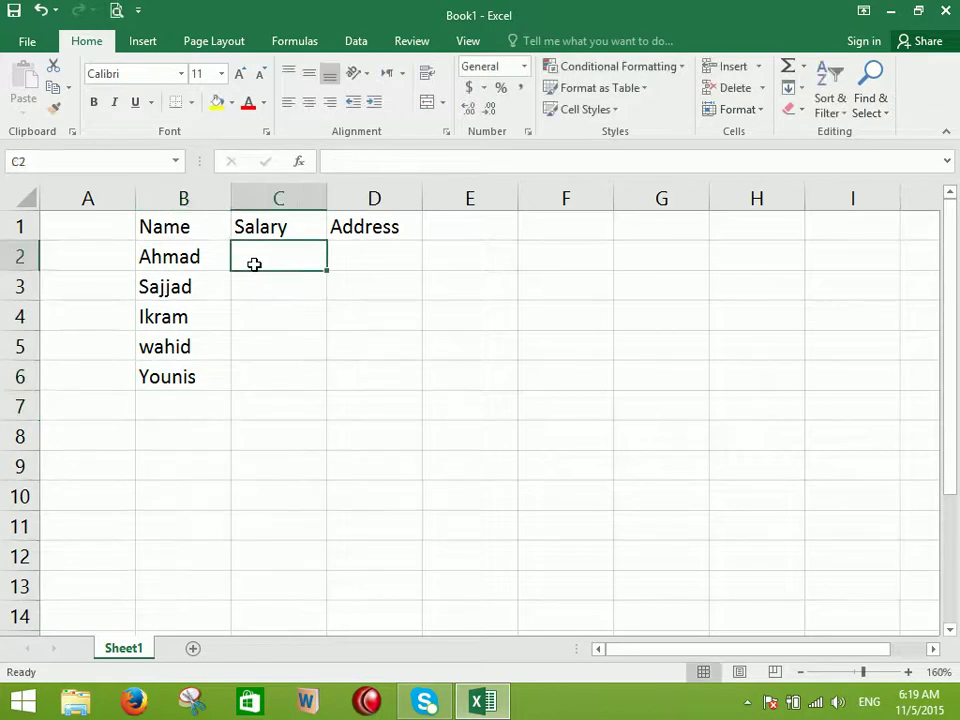
{"action": "type", "text": "1000"}
{"action": "key", "text": "Return"}
{"action": "type", "text": "2000"}
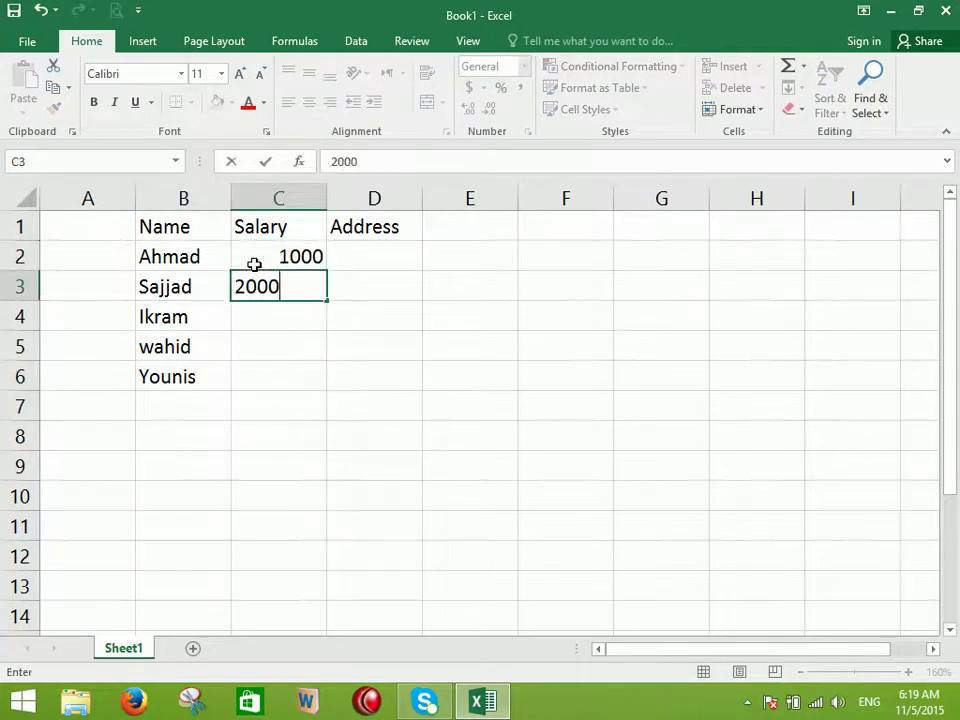
{"action": "key", "text": "Return"}
{"action": "type", "text": "3000"}
{"action": "key", "text": "Return"}
{"action": "type", "text": "4000"}
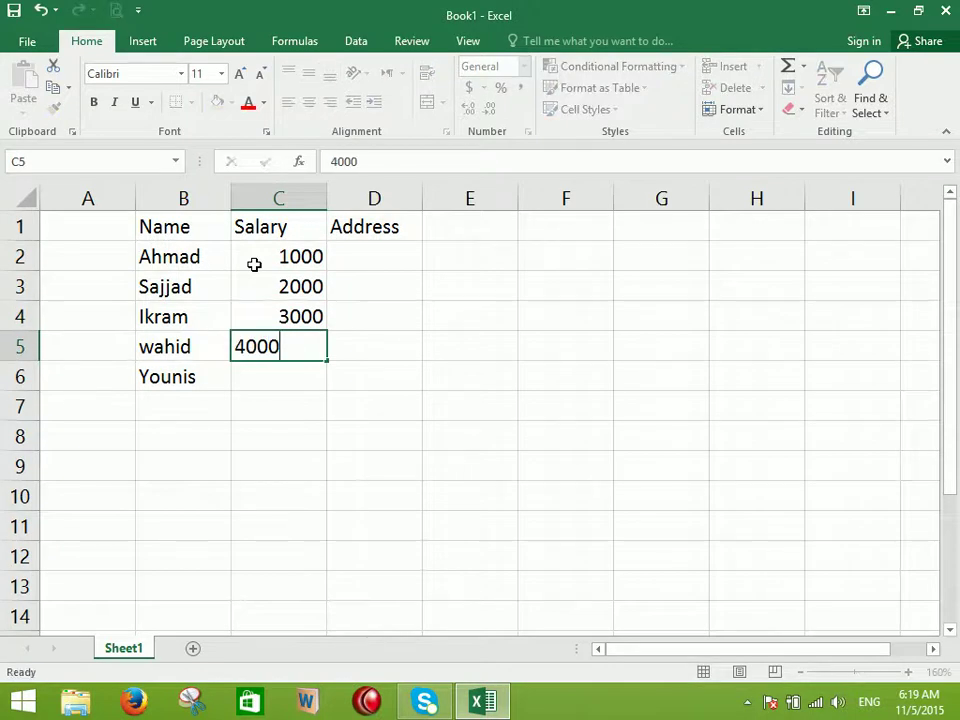
{"action": "key", "text": "Return"}
{"action": "type", "text": "5000"}
{"action": "key", "text": "ctrl+Return"}
{"action": "key", "text": "Return"}
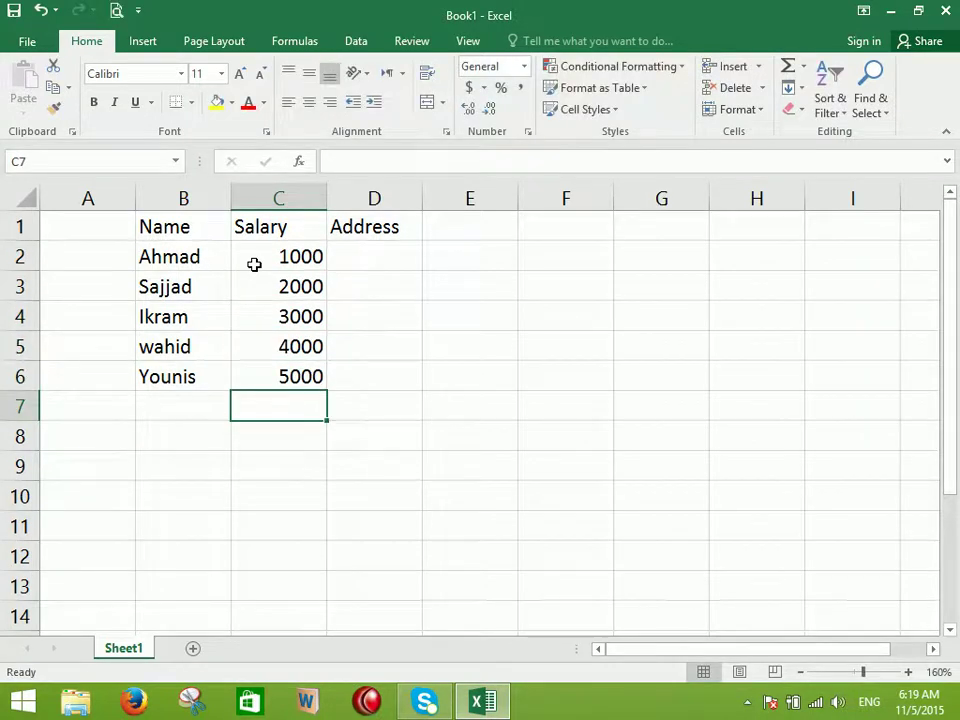
{"action": "left_click", "coordinate": [361, 256]}
{"action": "type", "text": "Jlal"}
{"action": "key", "text": "BackSpace"}
{"action": "key", "text": "BackSpace"}
{"action": "key", "text": "BackSpace"}
{"action": "key", "text": "BackSpace"}
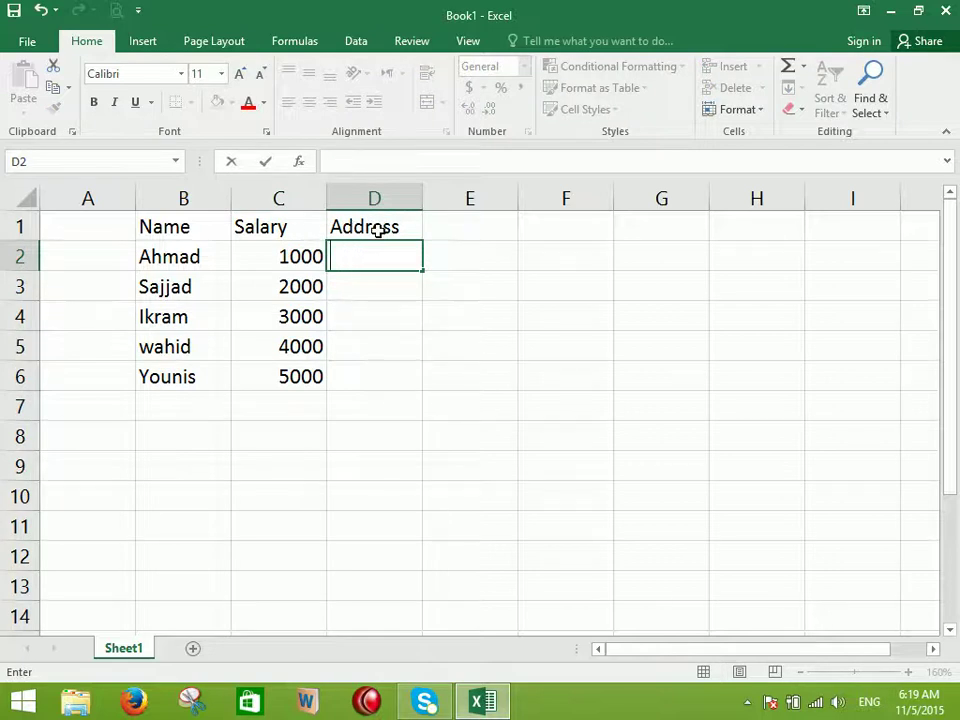
Delete the Address heading from cell D1
{"action": "left_click", "coordinate": [377, 226]}
{"action": "key", "text": "Delete"}
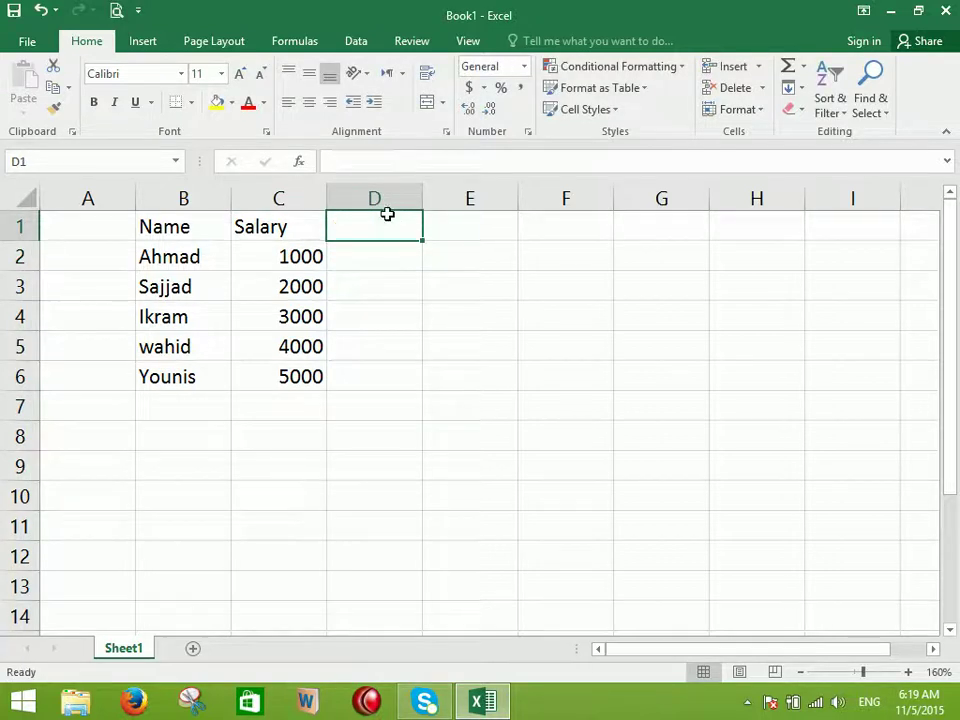
Cut the Name and Salary table in B1:C6 and paste it at cell G1
{"action": "left_click_drag", "start_coordinate": [161, 222], "coordinate": [296, 373]}
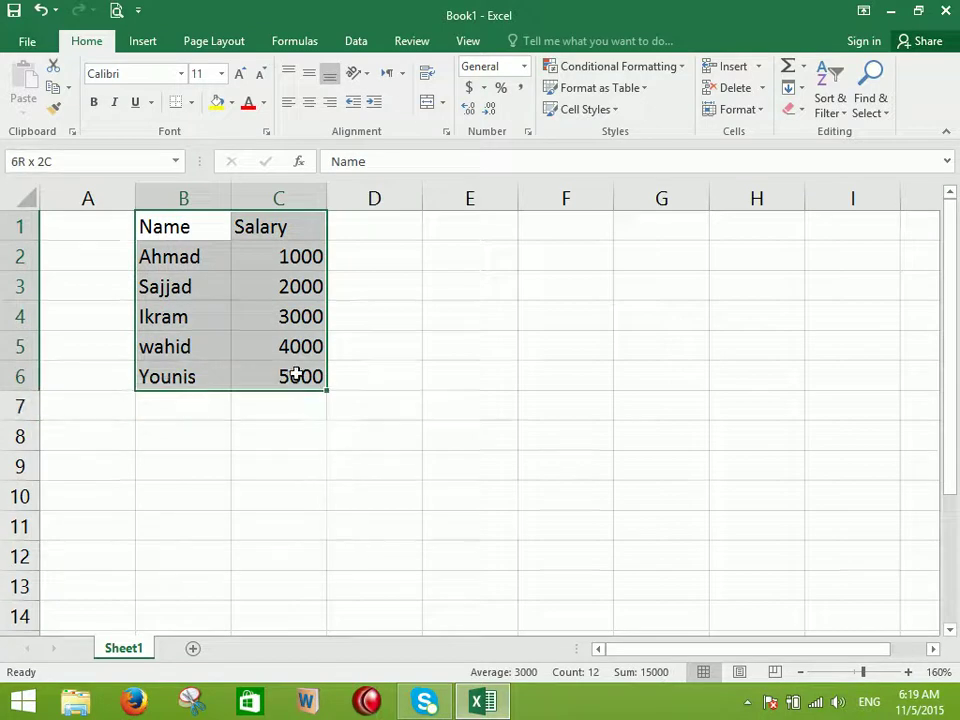
{"action": "left_click", "coordinate": [50, 64]}
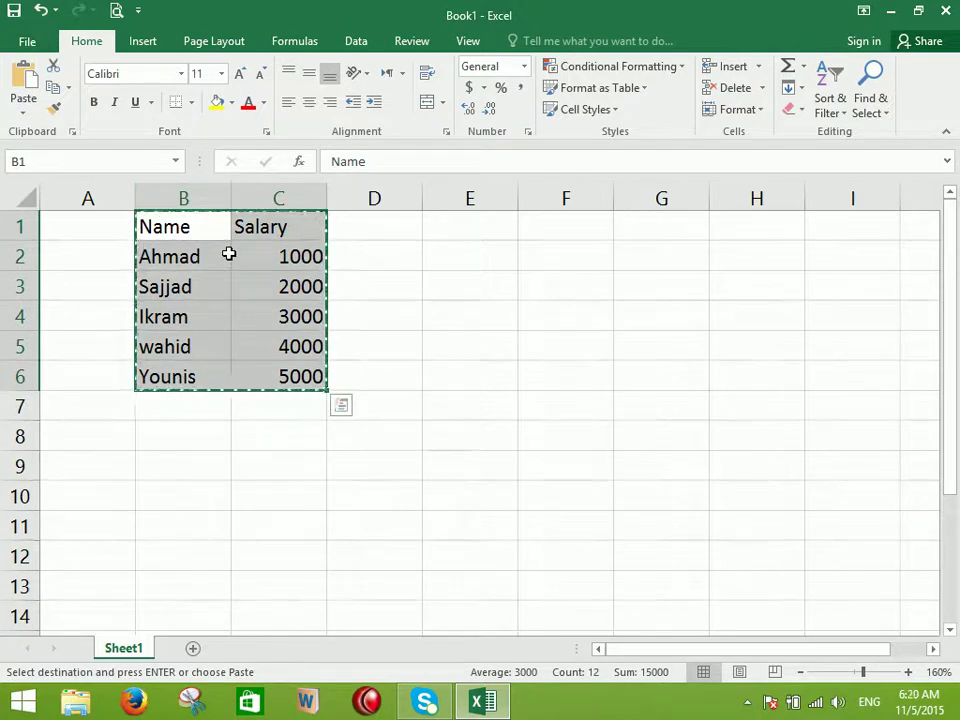
{"action": "left_click", "coordinate": [495, 225]}
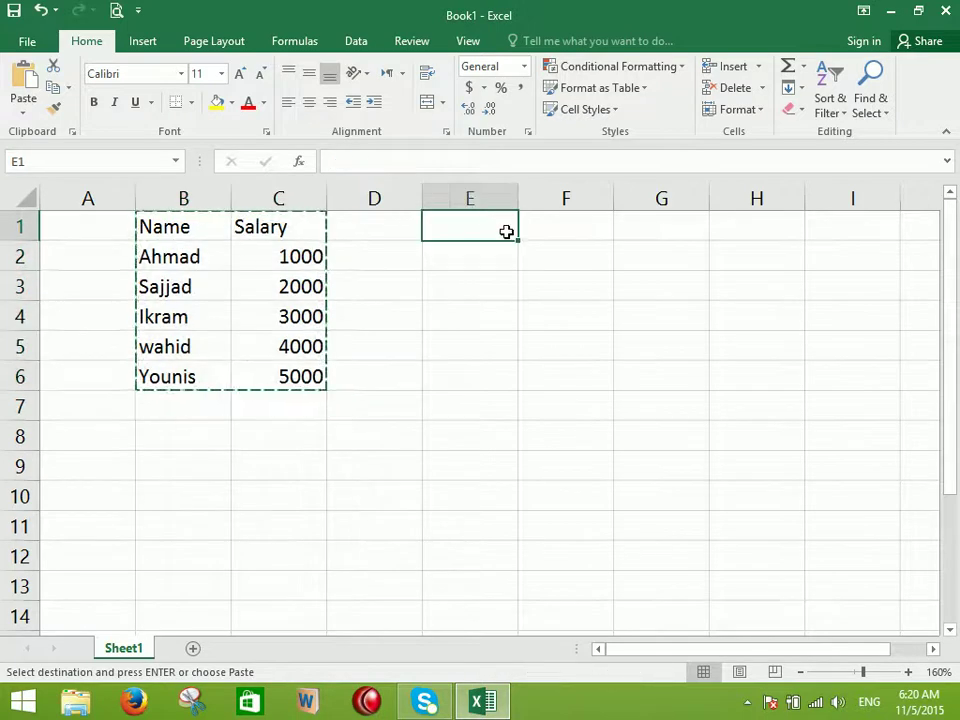
{"action": "left_click", "coordinate": [634, 227]}
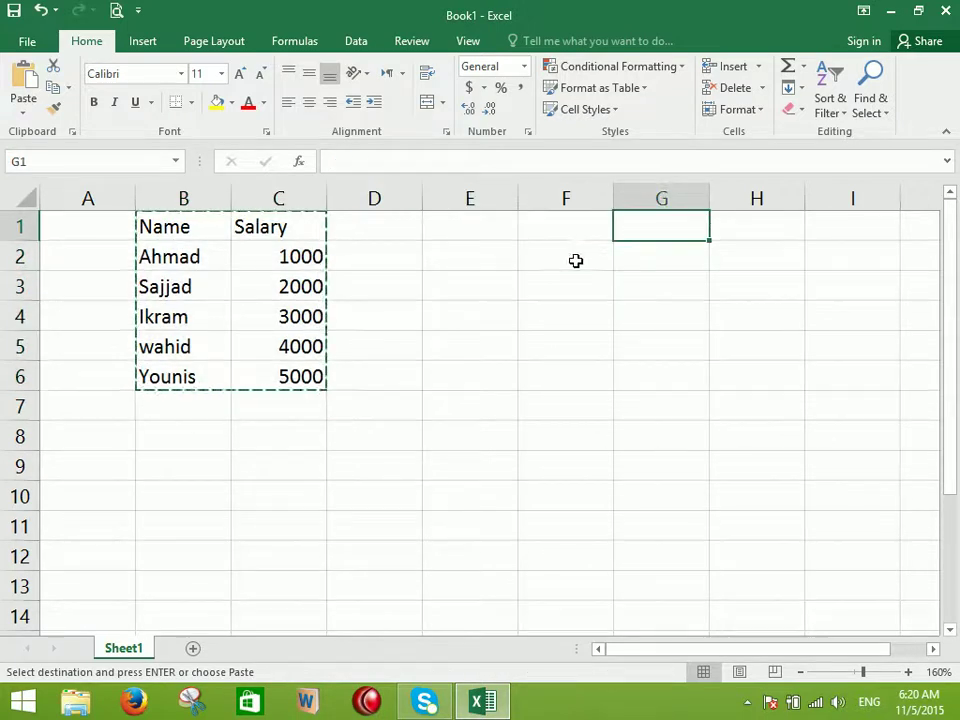
{"action": "left_click", "coordinate": [18, 80]}
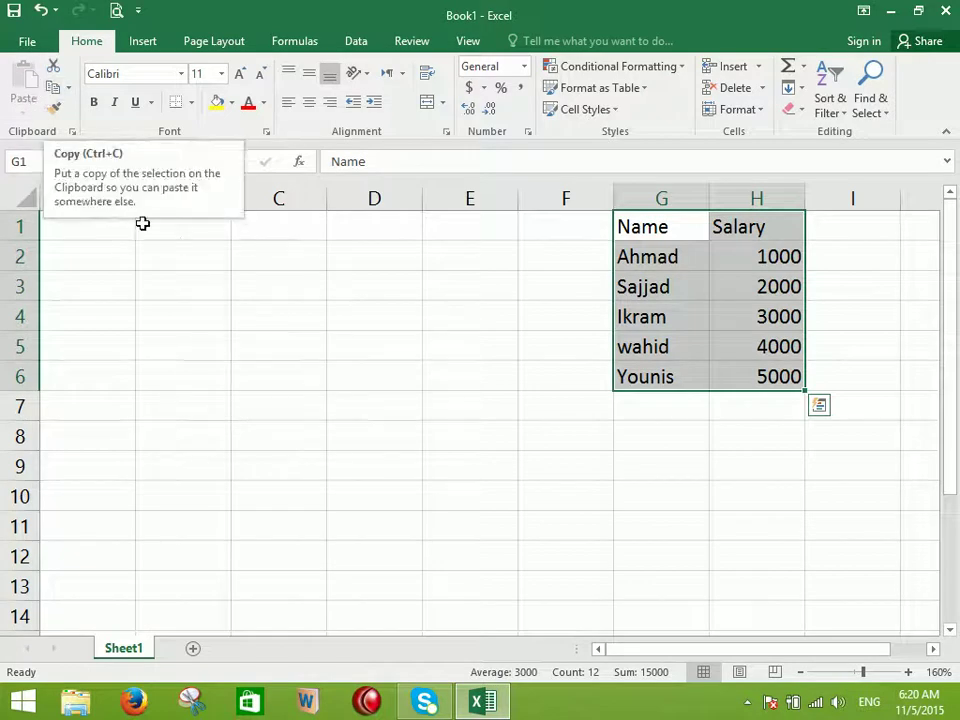
Cut the table from G1:H6 and paste it back at cell B1
{"action": "left_click", "coordinate": [58, 65]}
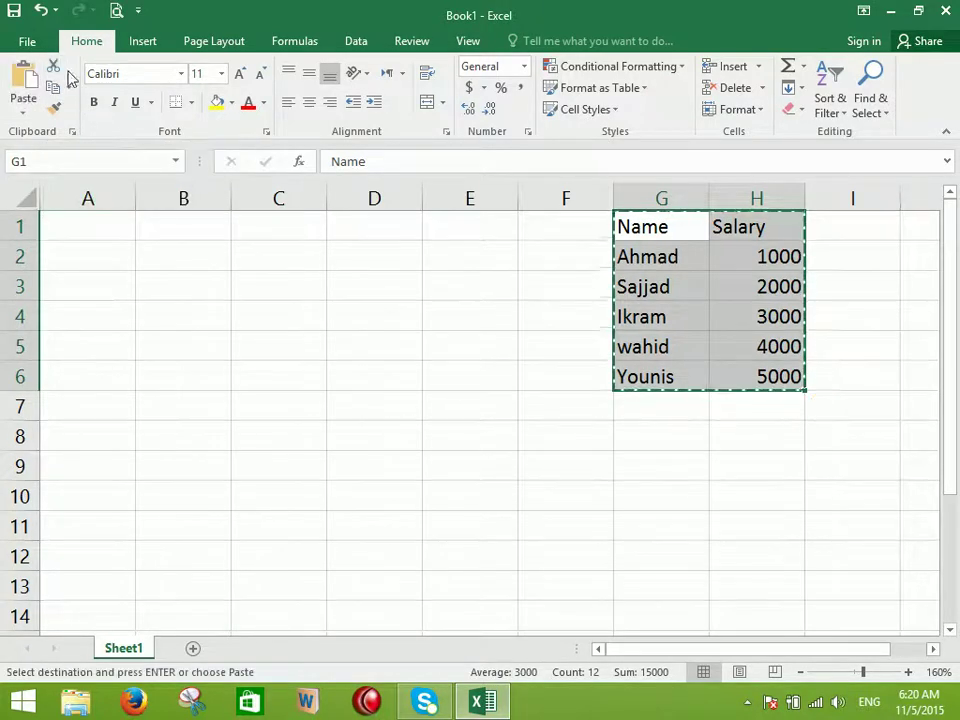
{"action": "left_click", "coordinate": [197, 223]}
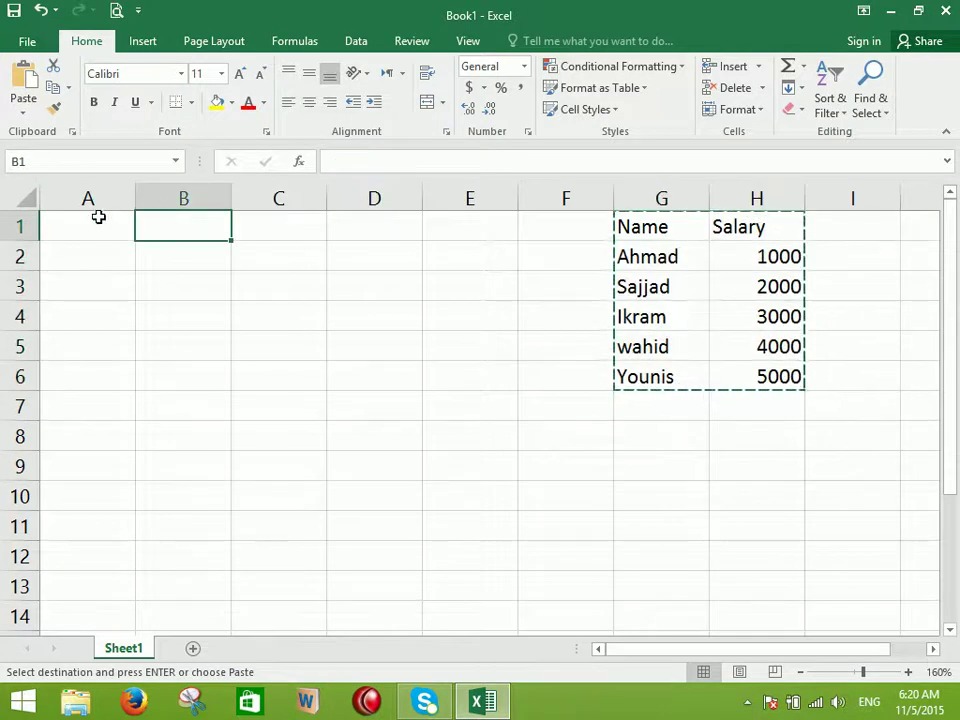
{"action": "left_click", "coordinate": [24, 76]}
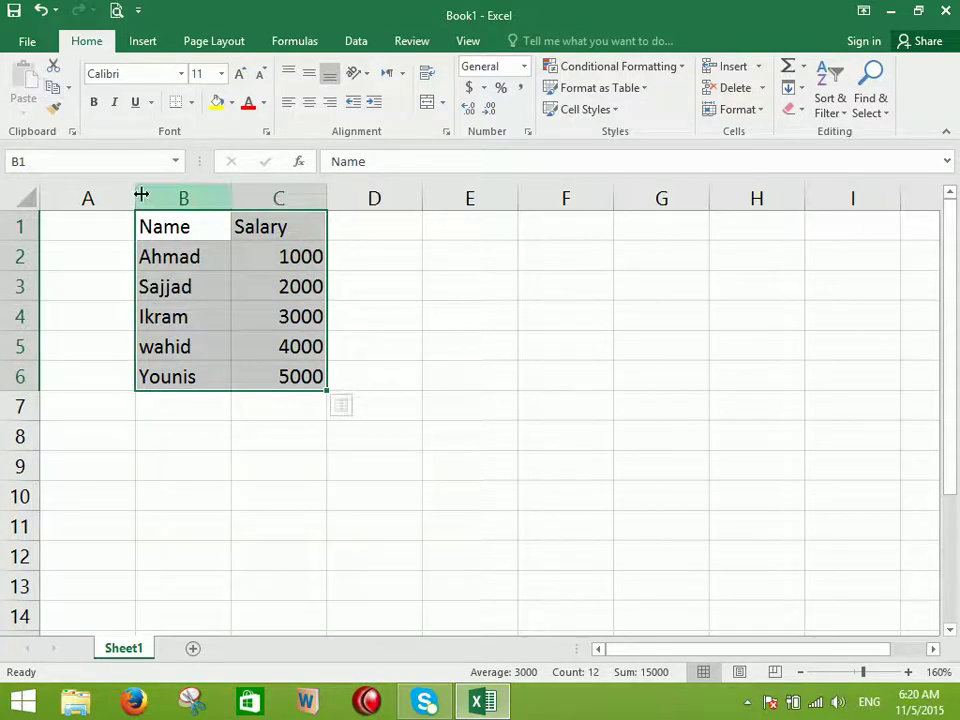
Copy the table in B1:C6 and paste the copy at cell F1
{"action": "left_click", "coordinate": [70, 88]}
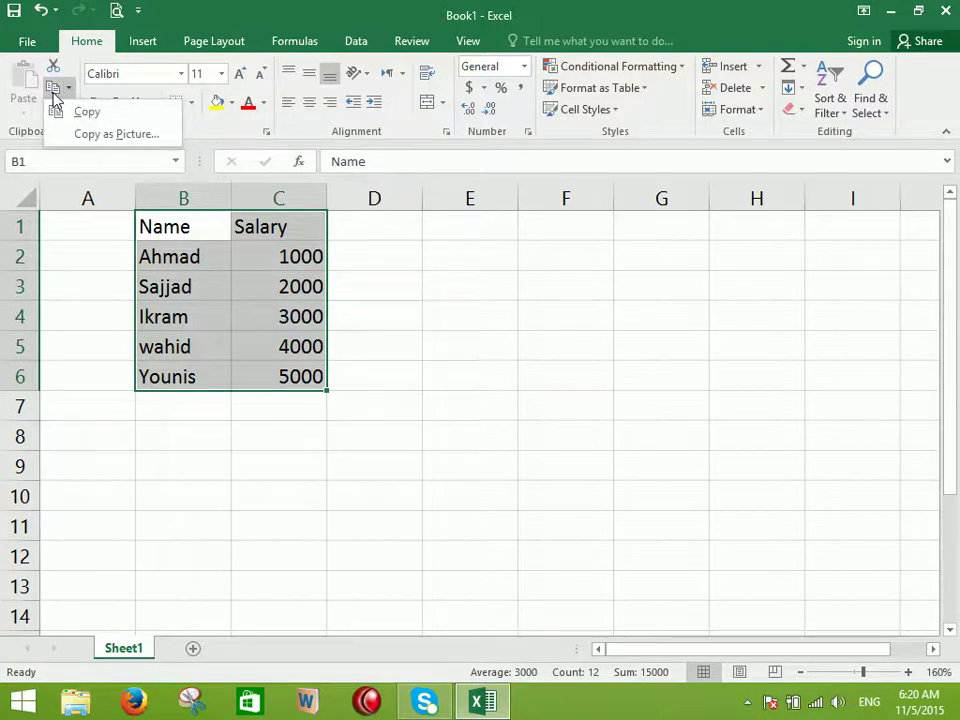
{"action": "left_click", "coordinate": [82, 114]}
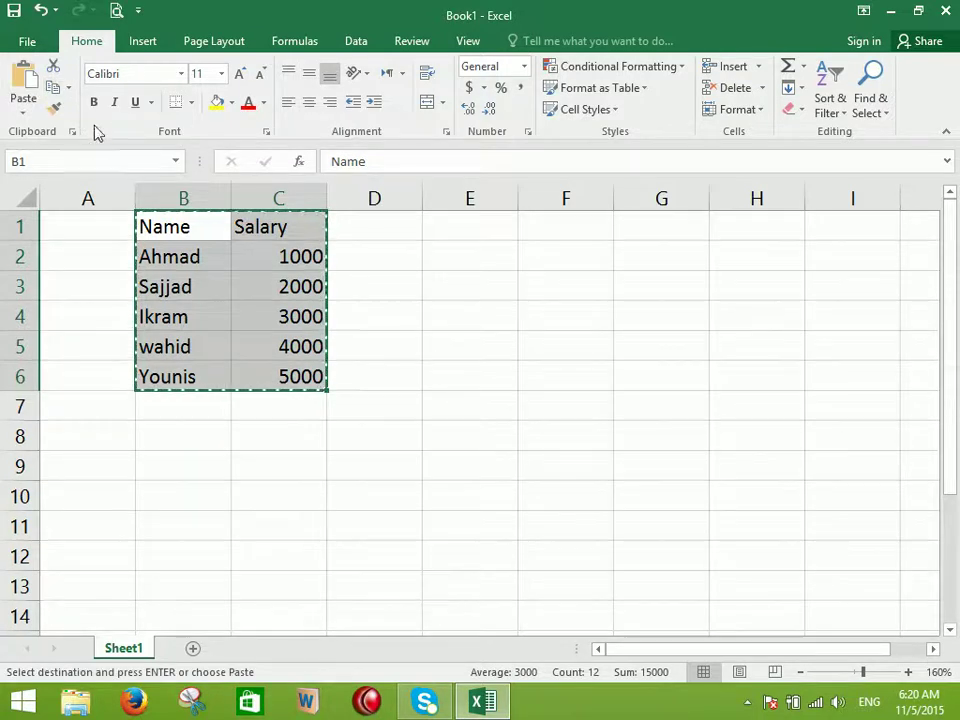
{"action": "left_click", "coordinate": [545, 218]}
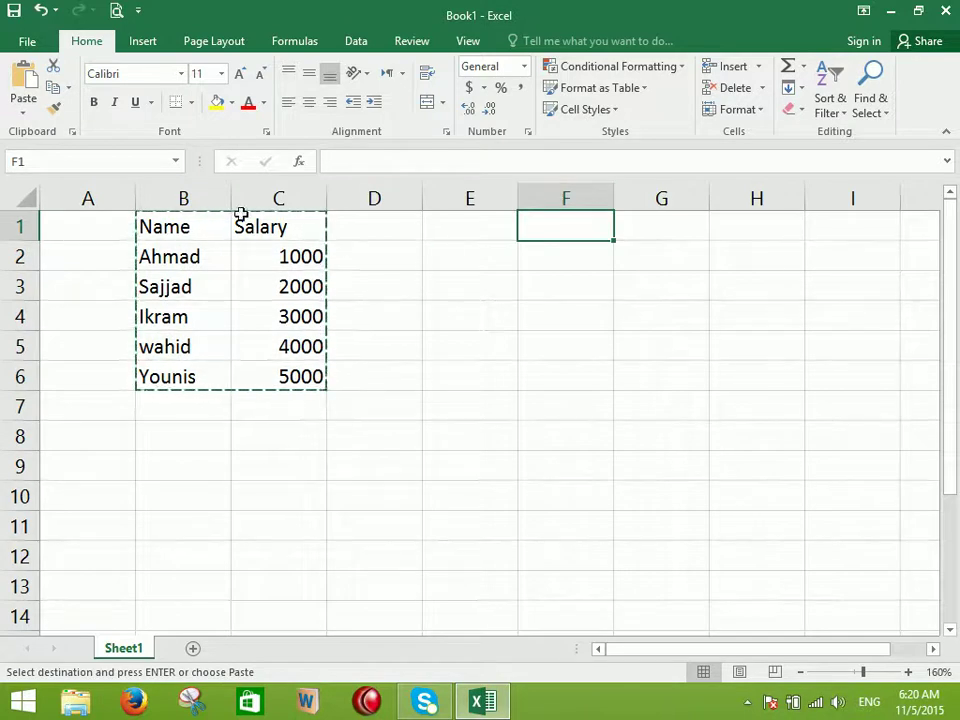
{"action": "left_click", "coordinate": [26, 76]}
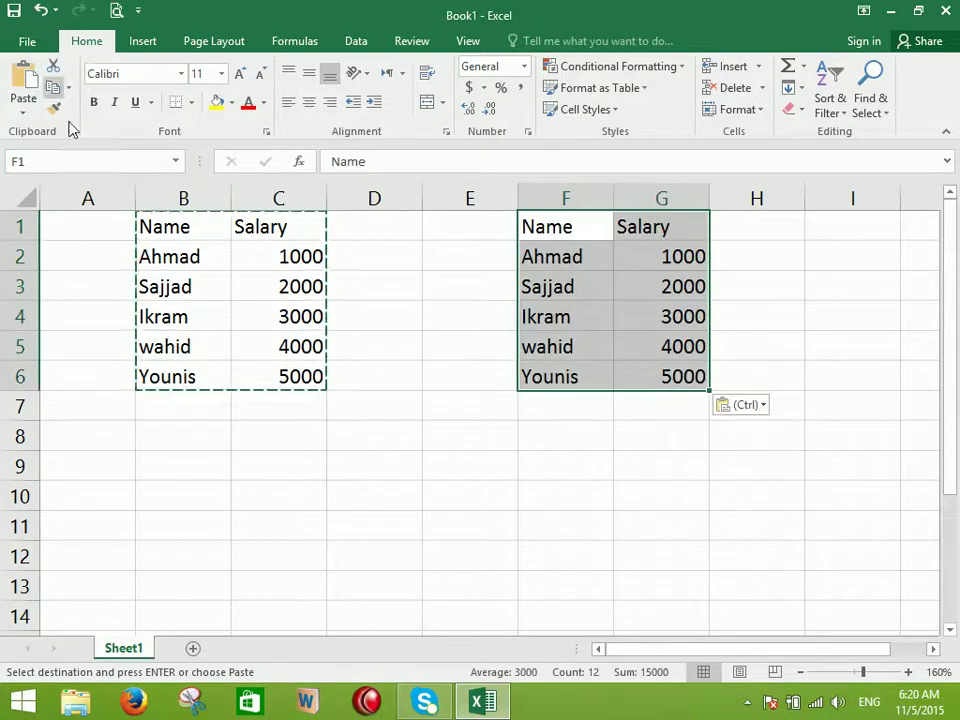
Paste two more copies of the table, one at cell B8 and one at cell F8
{"action": "left_click", "coordinate": [171, 443]}
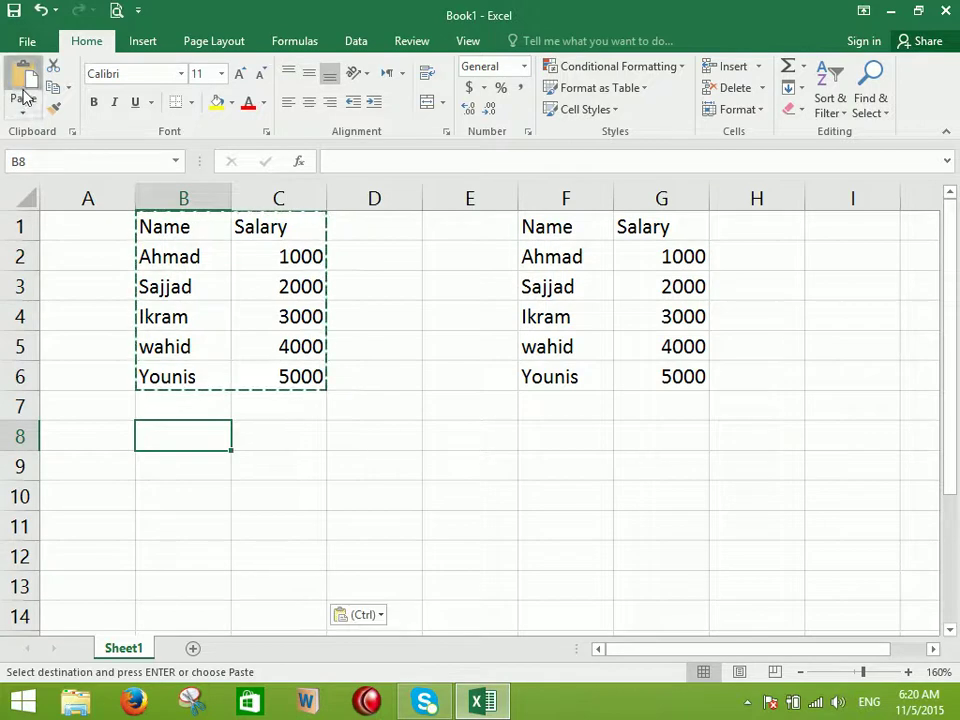
{"action": "left_click", "coordinate": [24, 78]}
{"action": "left_click", "coordinate": [545, 436]}
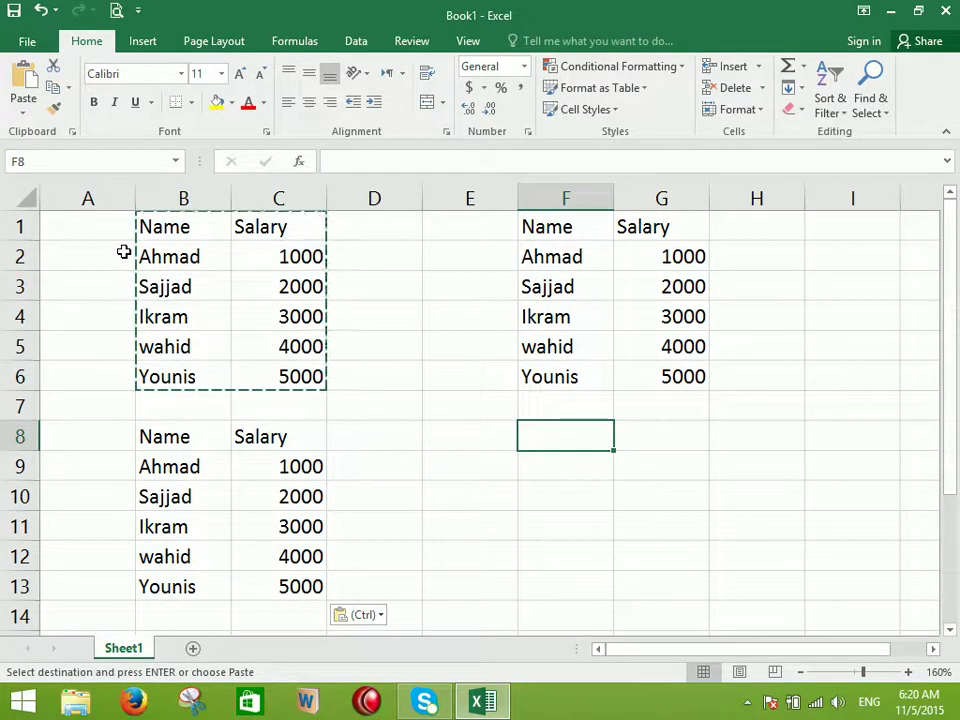
{"action": "key", "text": "Return"}
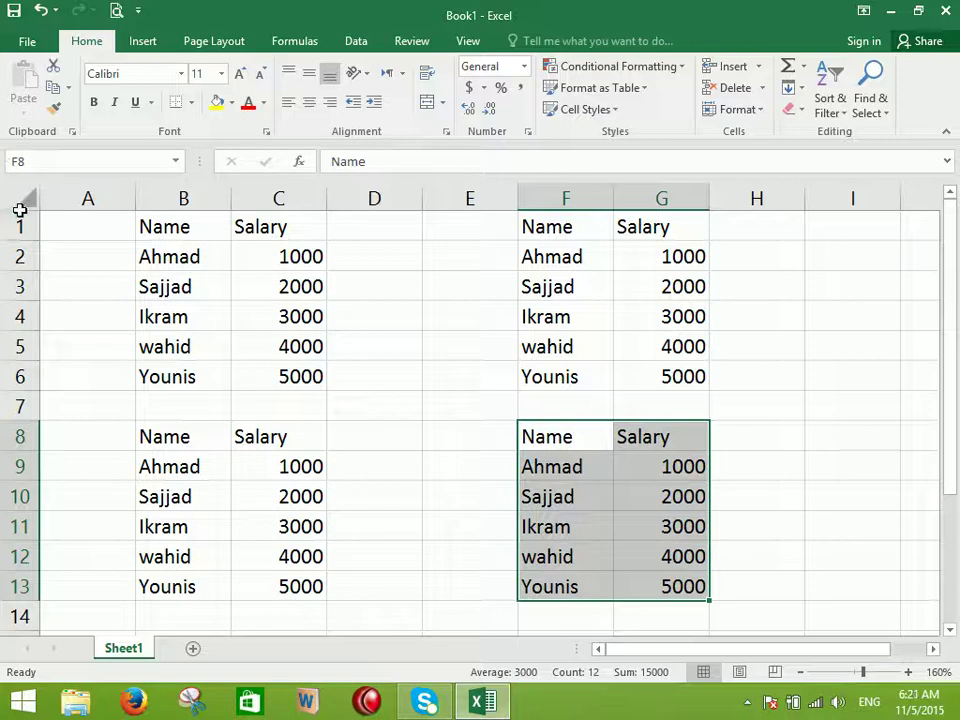
Undo the three pasted table copies at F8, B8 and F1
{"action": "key", "text": "ctrl+z"}
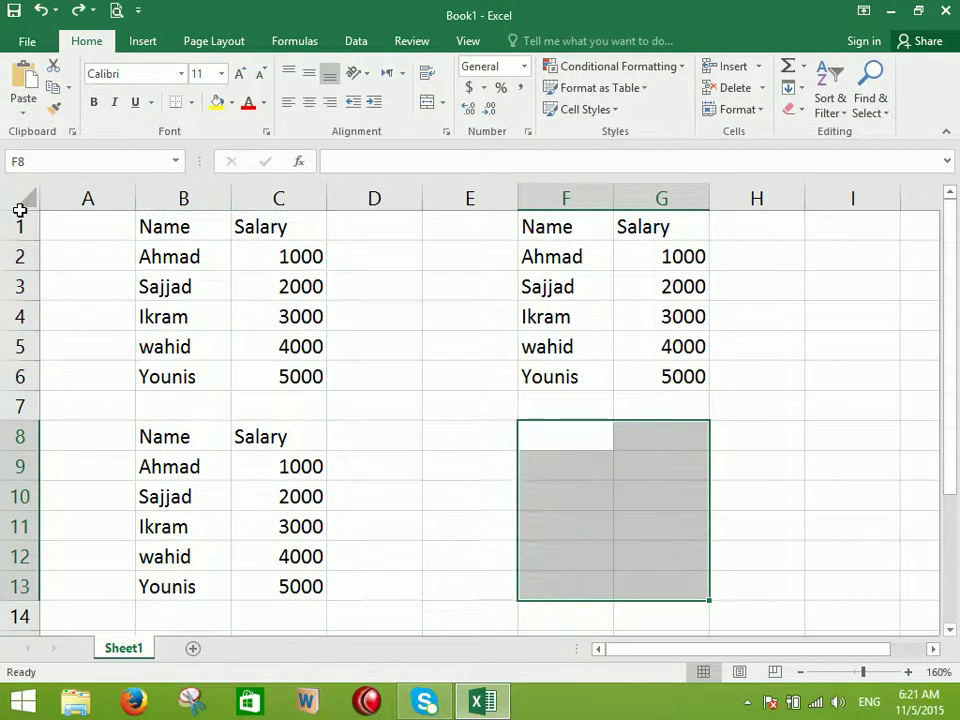
{"action": "key", "text": "ctrl+z"}
{"action": "key", "text": "ctrl+z"}
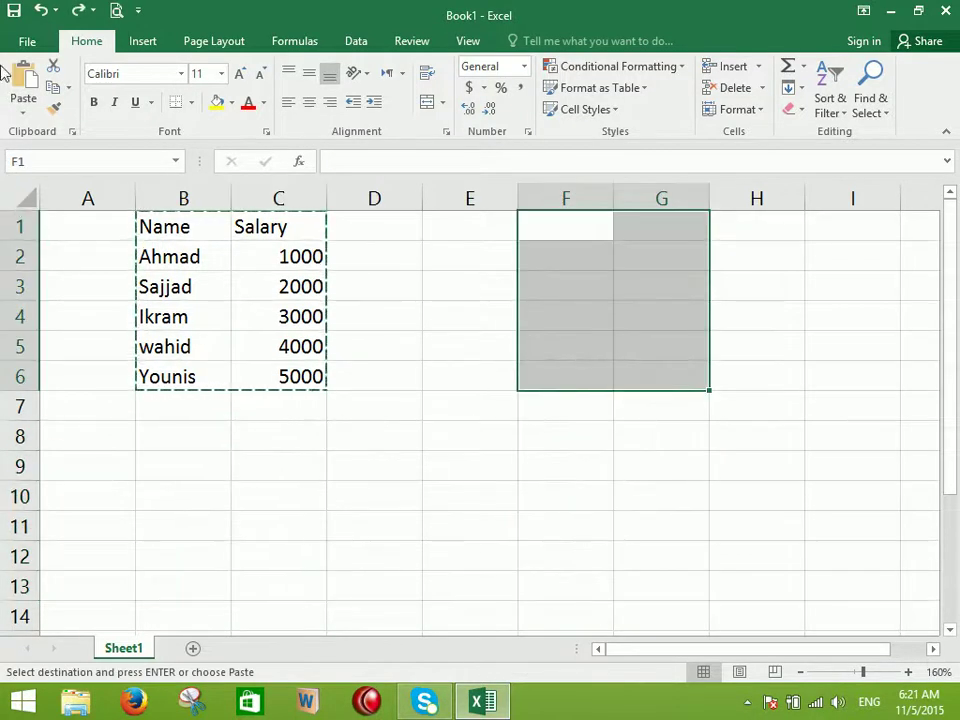
{"action": "left_click", "coordinate": [423, 307]}
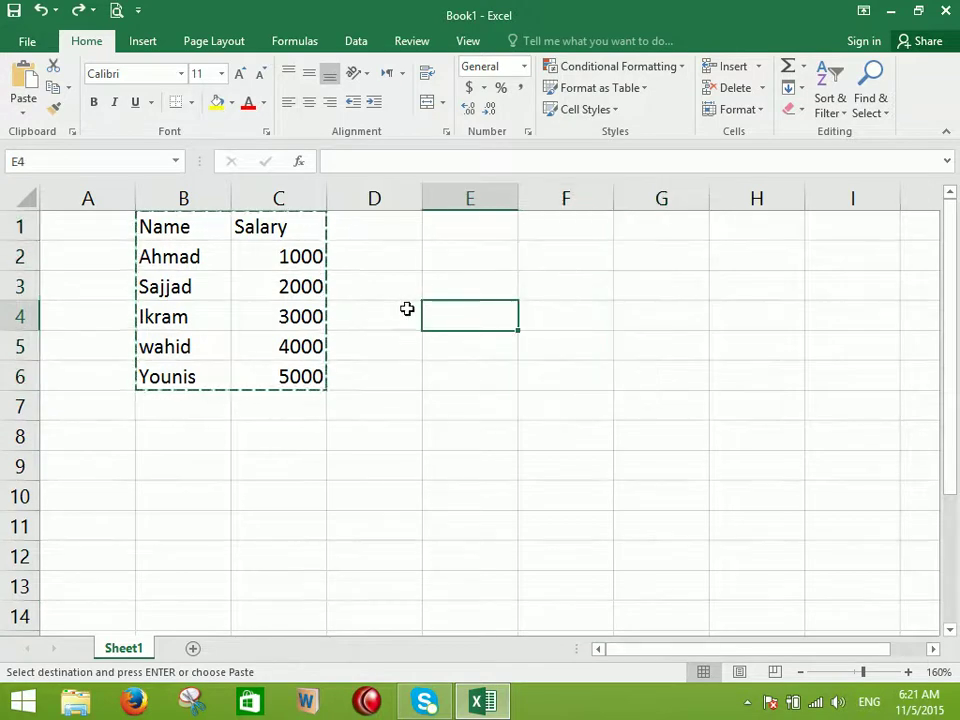
Copy the table in B1:C6 as a picture, as shown on screen and in Picture format
{"action": "left_click_drag", "start_coordinate": [204, 232], "coordinate": [300, 376]}
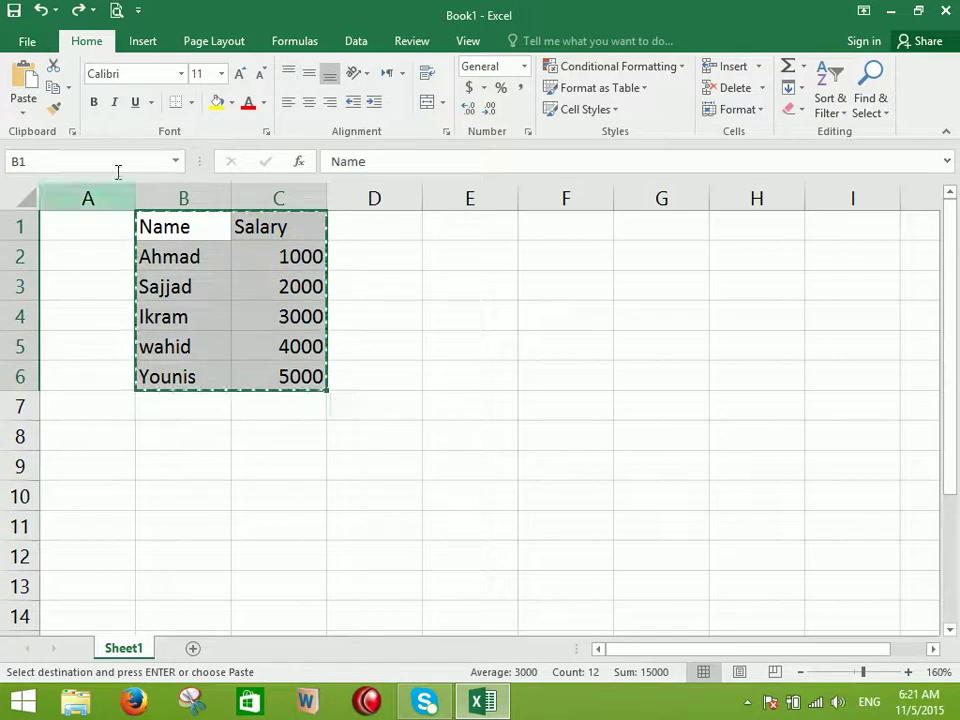
{"action": "left_click", "coordinate": [67, 88]}
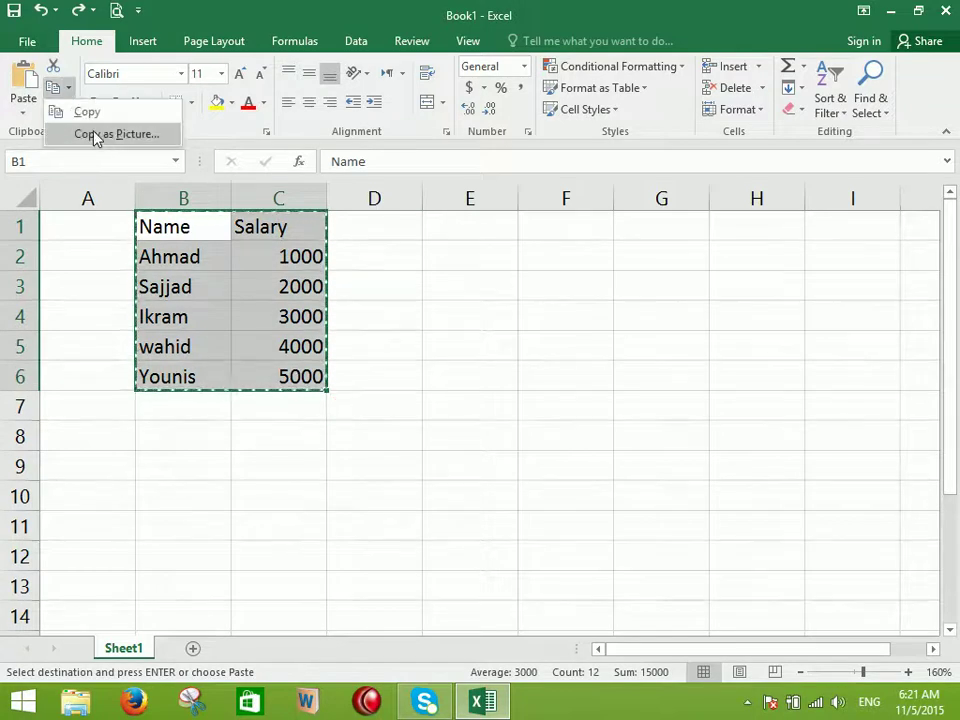
{"action": "left_click", "coordinate": [98, 134]}
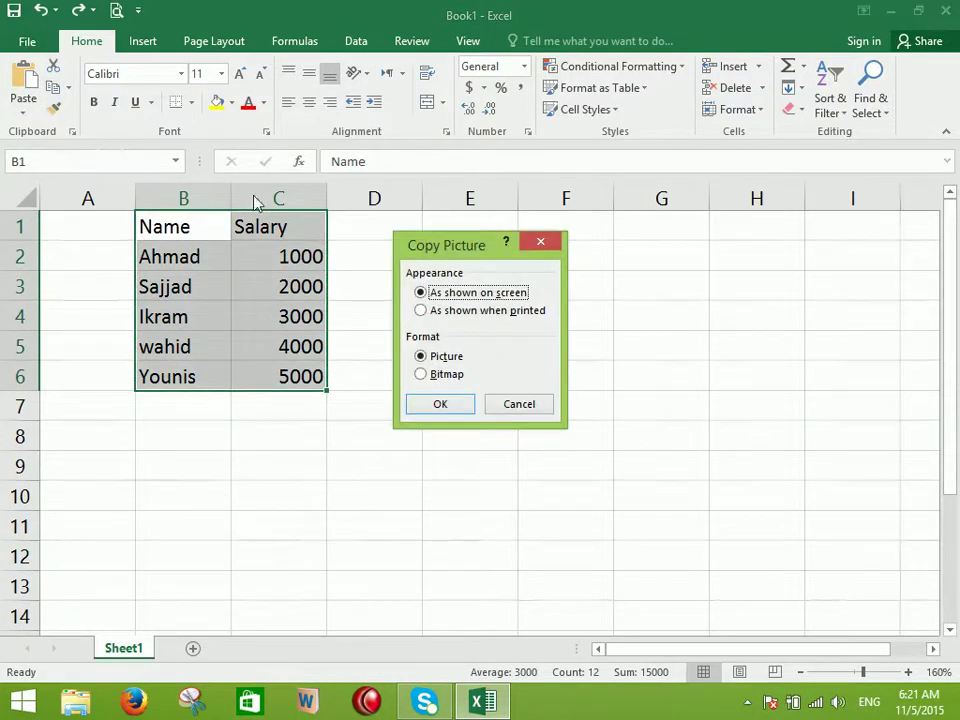
{"action": "left_click_drag", "start_coordinate": [446, 246], "coordinate": [615, 154]}
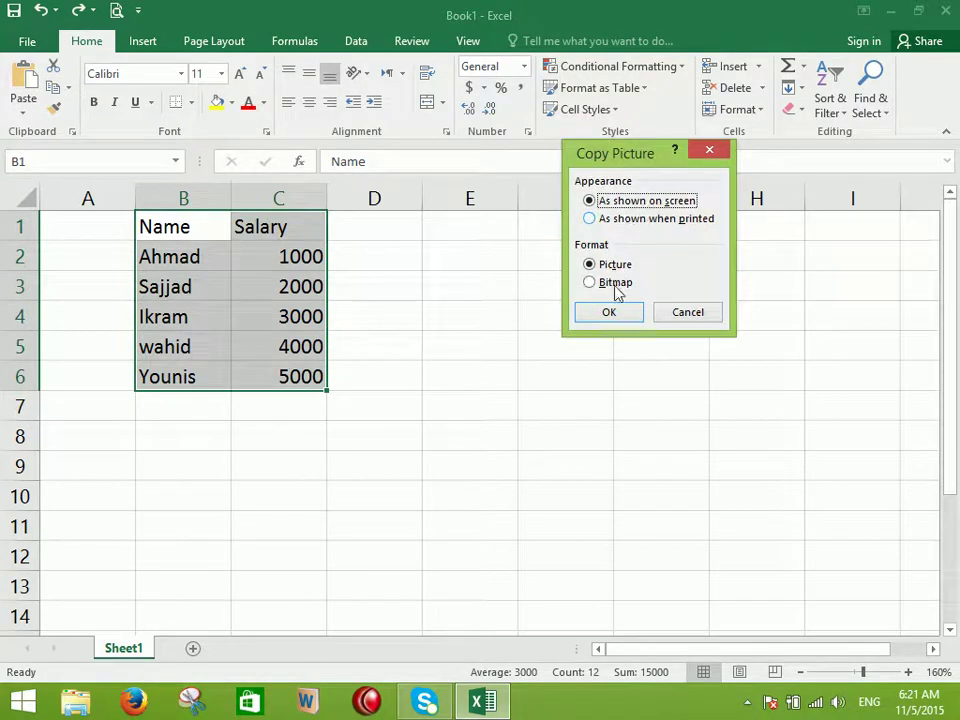
{"action": "left_click", "coordinate": [614, 226]}
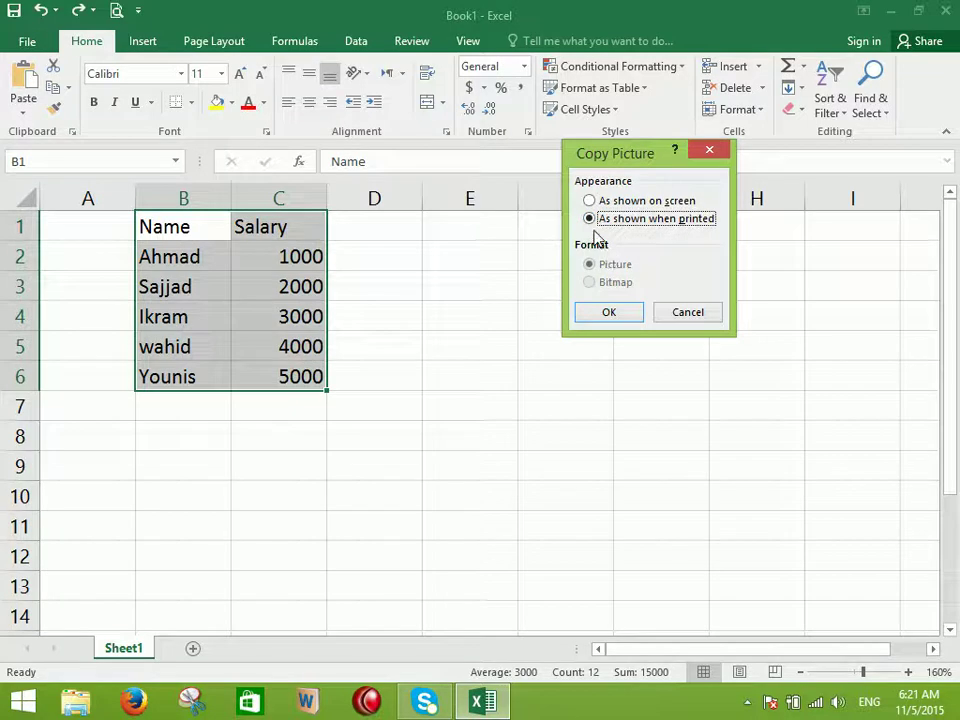
{"action": "left_click", "coordinate": [610, 203]}
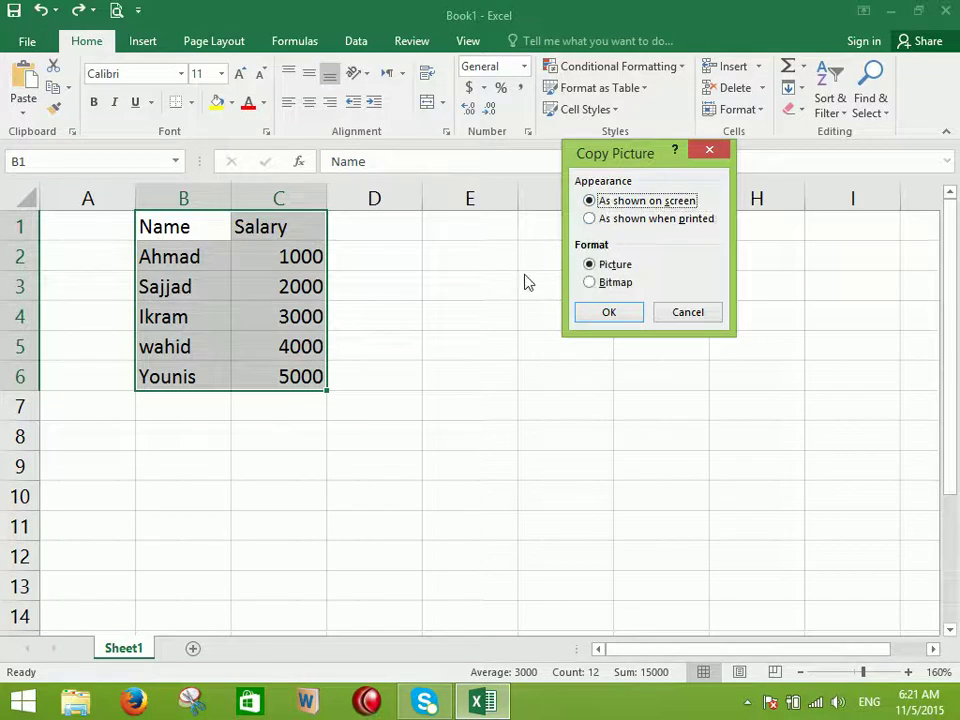
{"action": "left_click", "coordinate": [616, 283]}
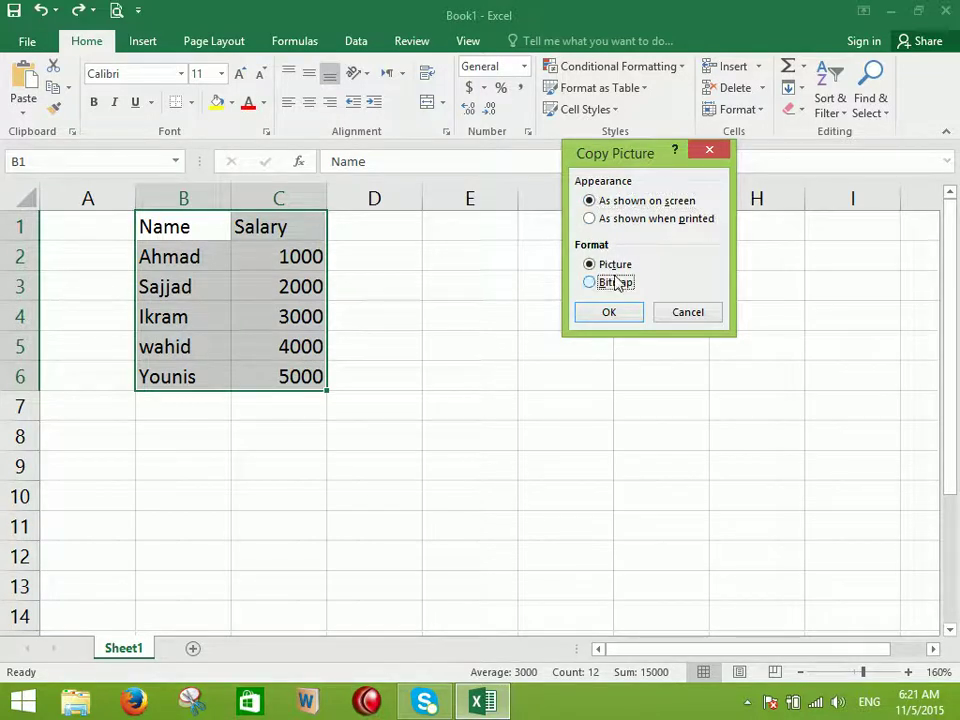
{"action": "left_click", "coordinate": [614, 265]}
{"action": "left_click", "coordinate": [616, 284]}
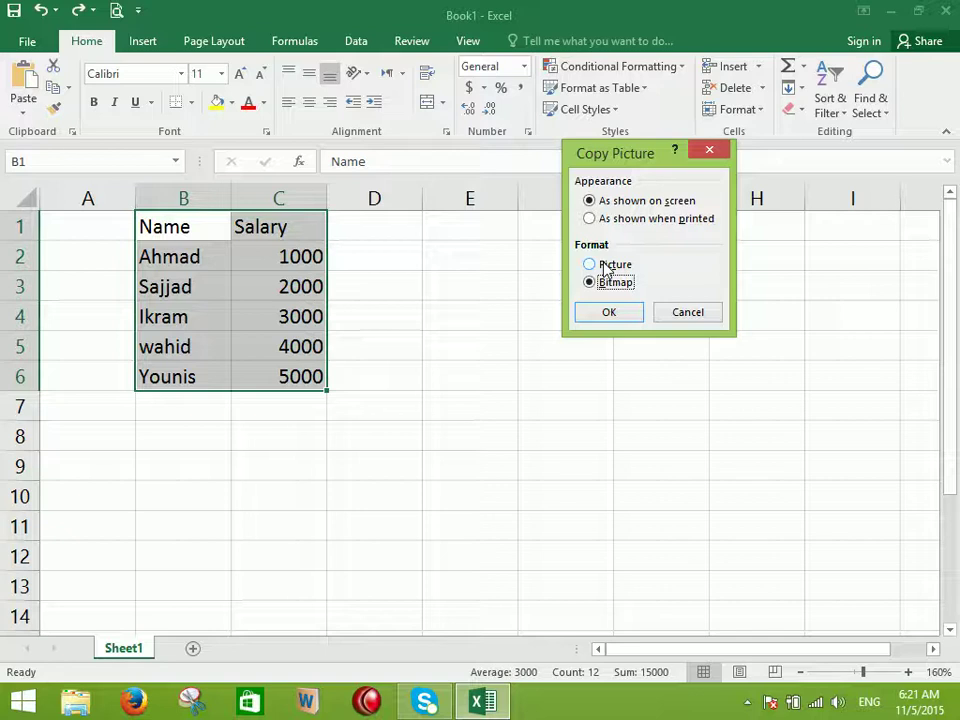
{"action": "left_click", "coordinate": [610, 266]}
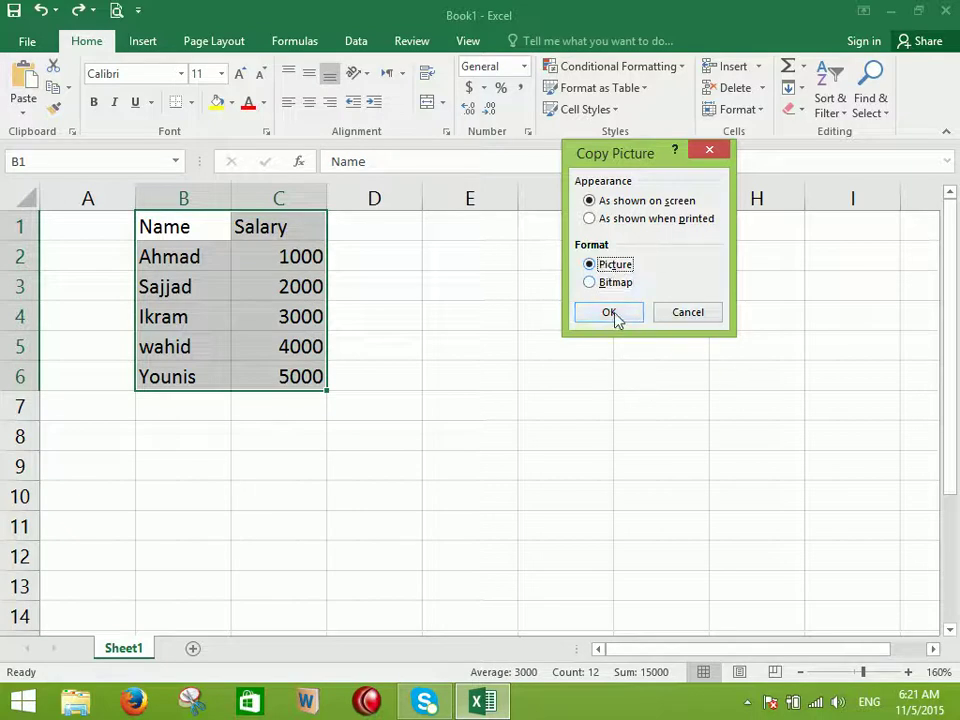
{"action": "left_click", "coordinate": [609, 312]}
Paste the table picture at cell E3 and move it over to columns F to H, rows 3 to 9
{"action": "left_click", "coordinate": [507, 290]}
{"action": "key", "text": "ctrl+v"}
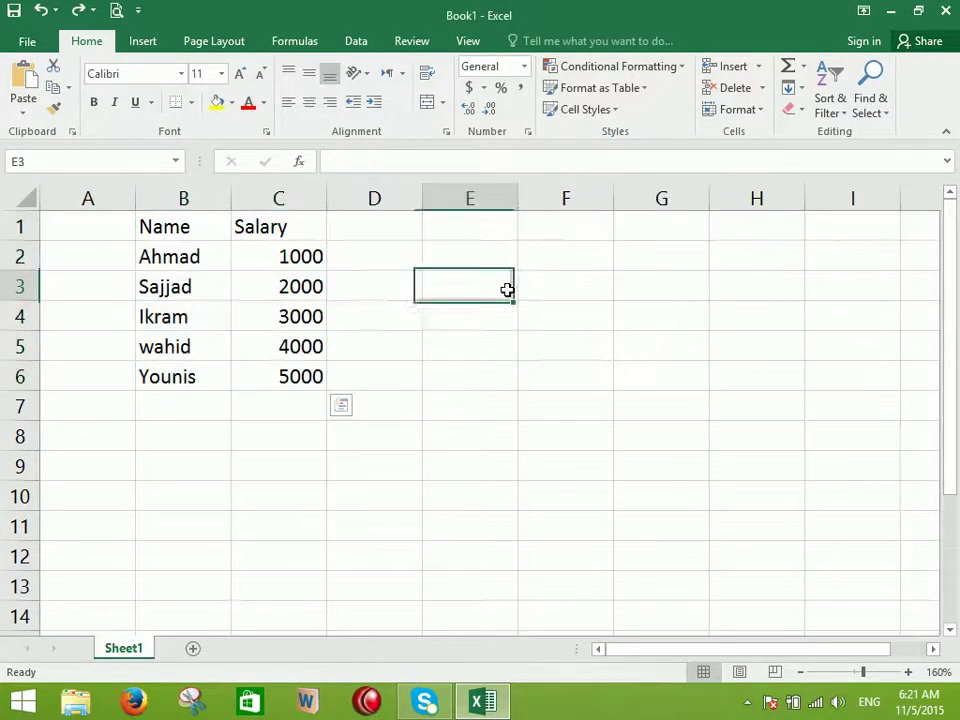
{"action": "left_click", "coordinate": [25, 85]}
{"action": "left_click_drag", "start_coordinate": [542, 388], "coordinate": [668, 399]}
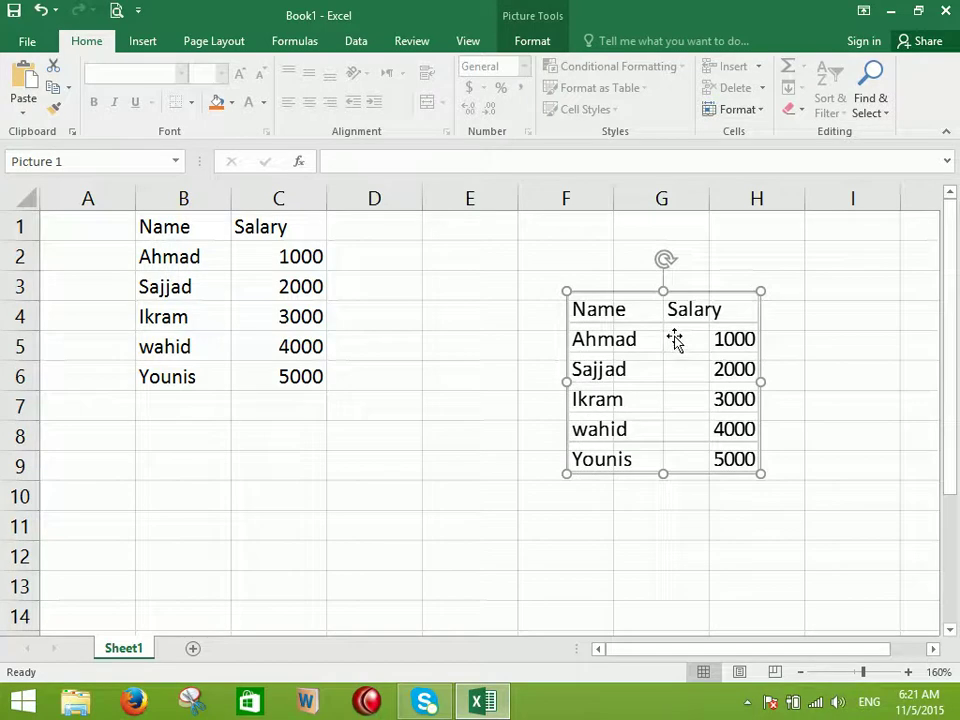
{"action": "left_click_drag", "start_coordinate": [662, 322], "coordinate": [676, 353]}
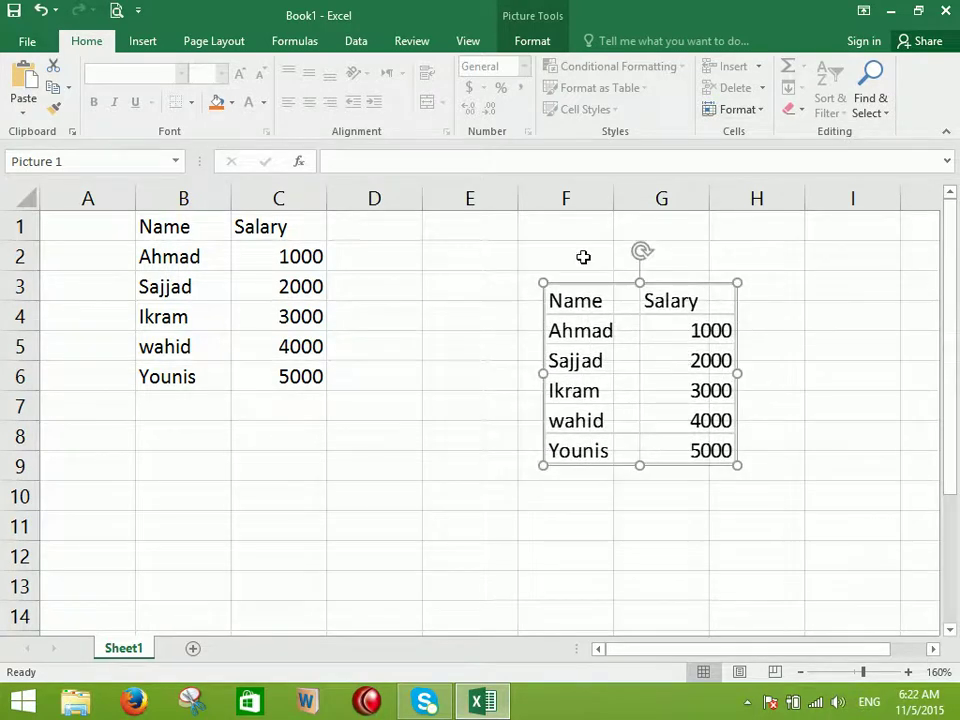
Apply the white rounded diagonal corner picture style to the table picture and move it over to columns G to I
{"action": "left_click", "coordinate": [531, 45]}
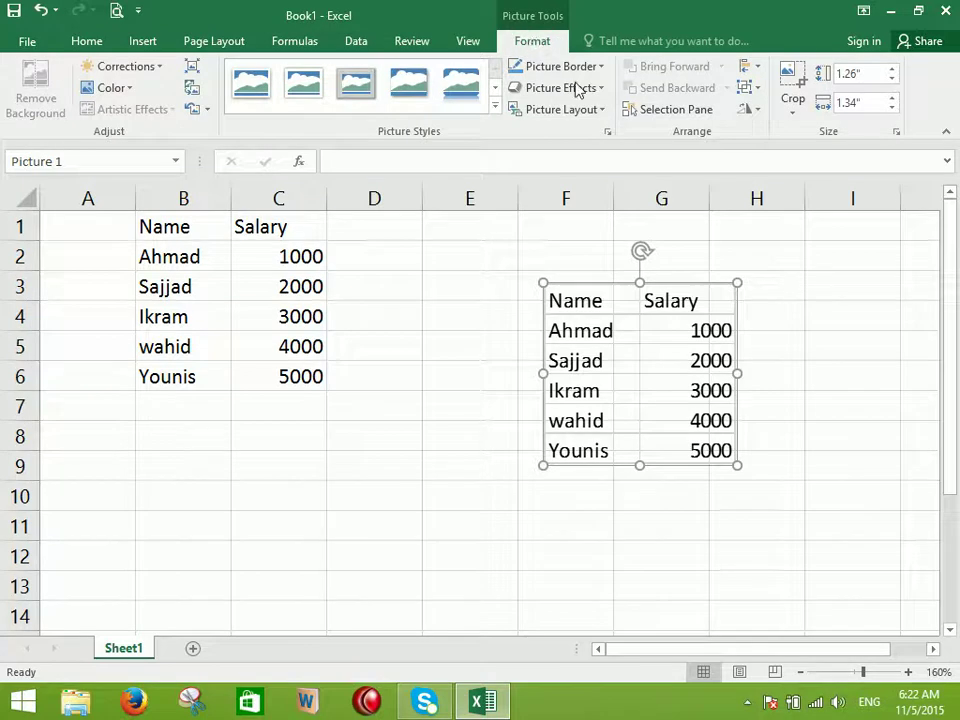
{"action": "left_click", "coordinate": [494, 105]}
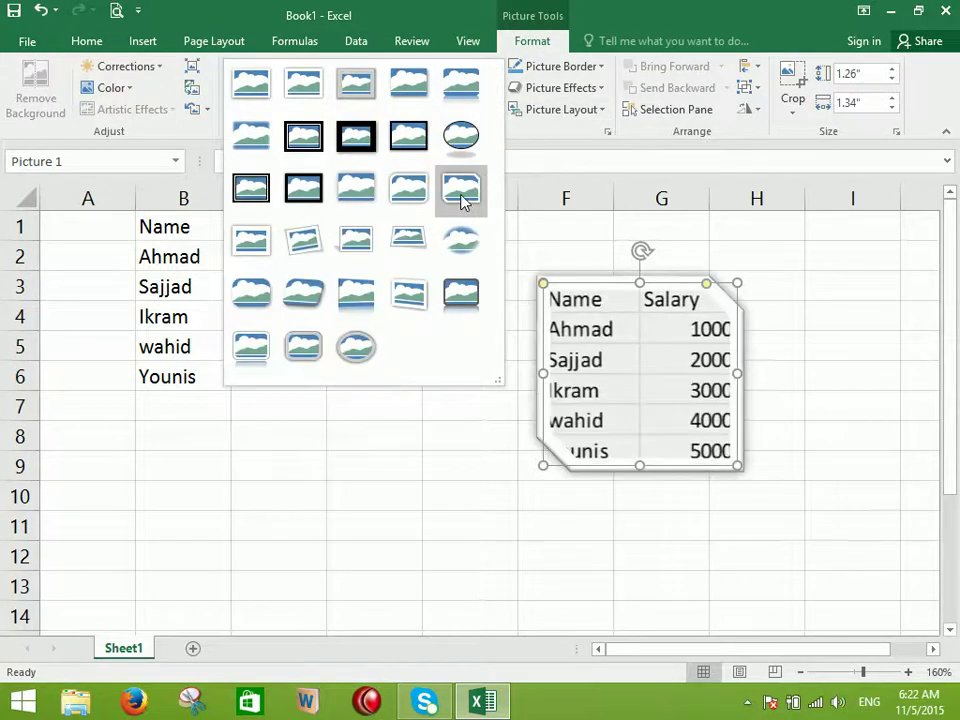
{"action": "left_click", "coordinate": [408, 190]}
{"action": "left_click", "coordinate": [480, 405]}
{"action": "left_click_drag", "start_coordinate": [664, 392], "coordinate": [763, 390]}
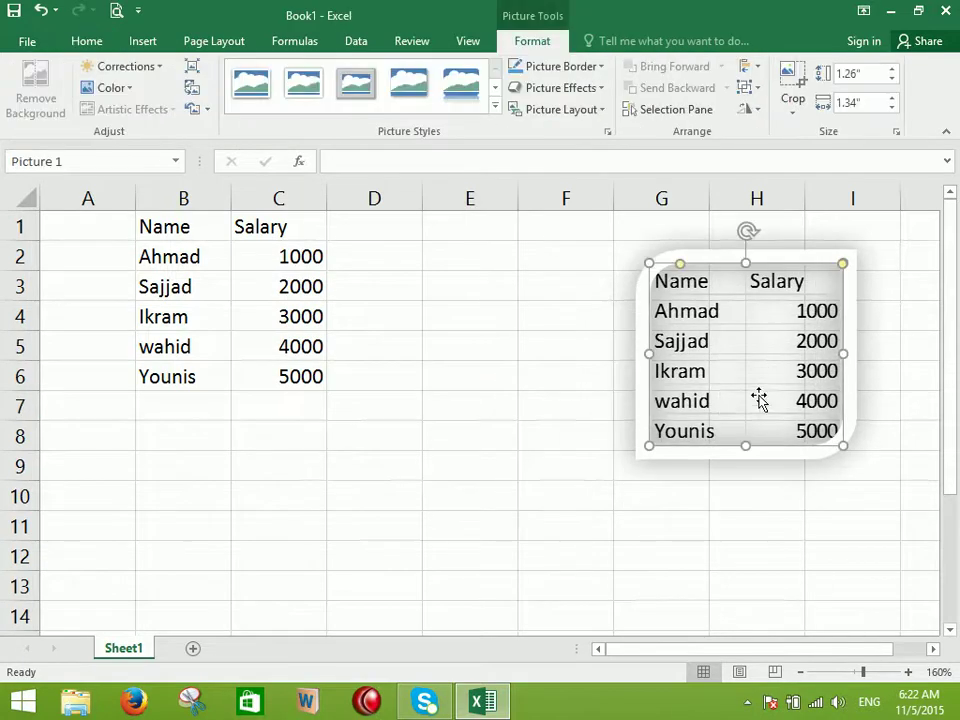
Delete the white-framed table picture from the sheet
{"action": "left_click", "coordinate": [572, 407]}
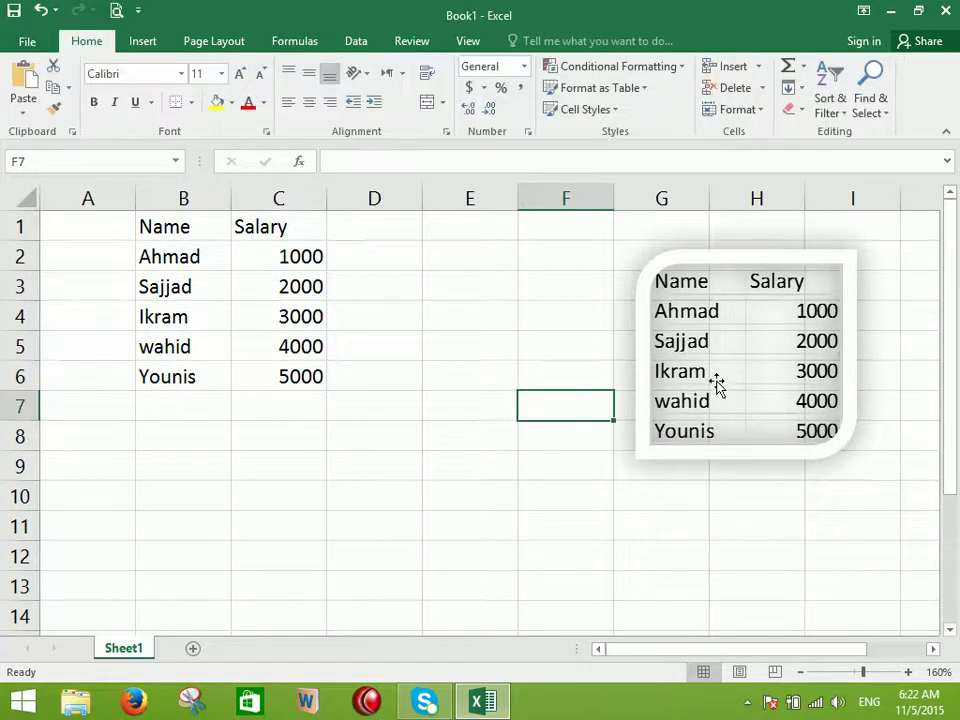
{"action": "left_click", "coordinate": [717, 384]}
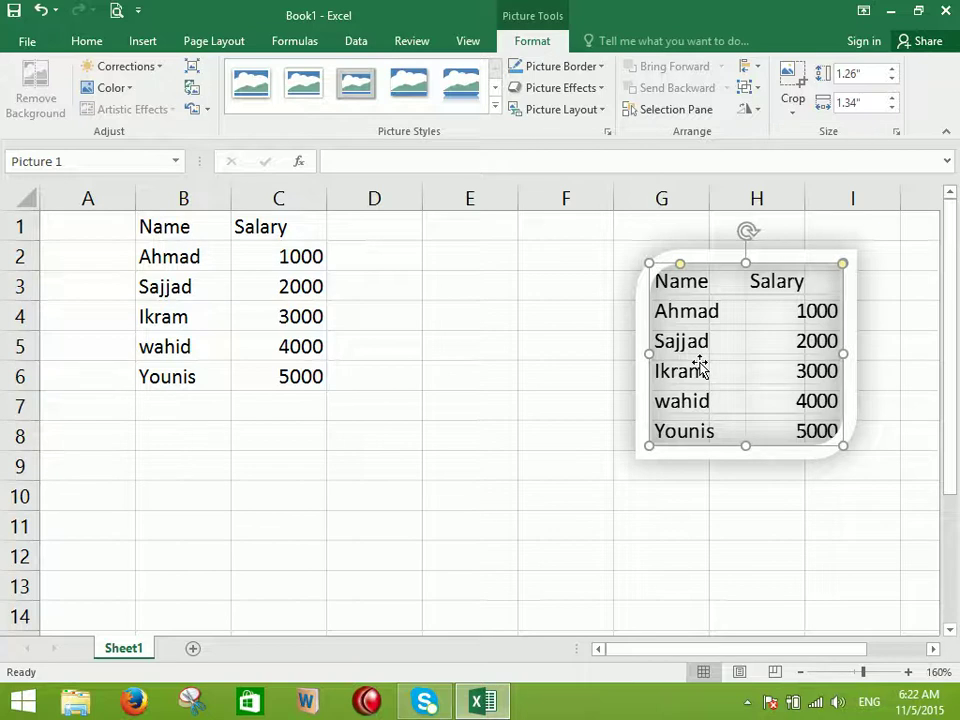
{"action": "key", "text": "Delete"}
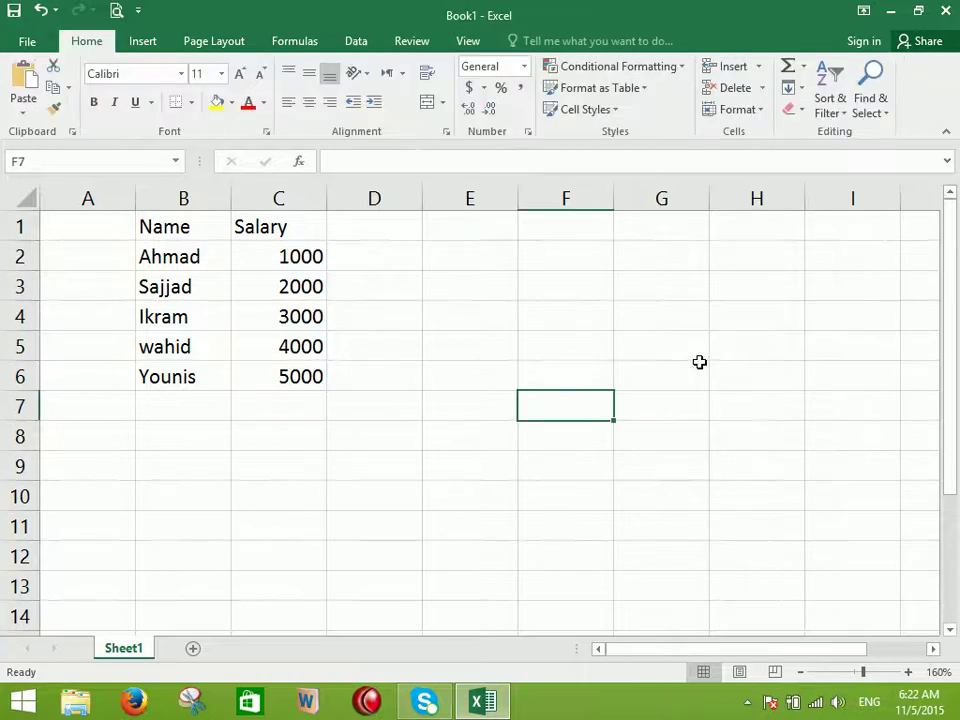
Copy B1:C6 as a picture, as shown on screen in Picture format, and place the pasted picture over columns F to H
{"action": "left_click_drag", "start_coordinate": [190, 230], "coordinate": [280, 374]}
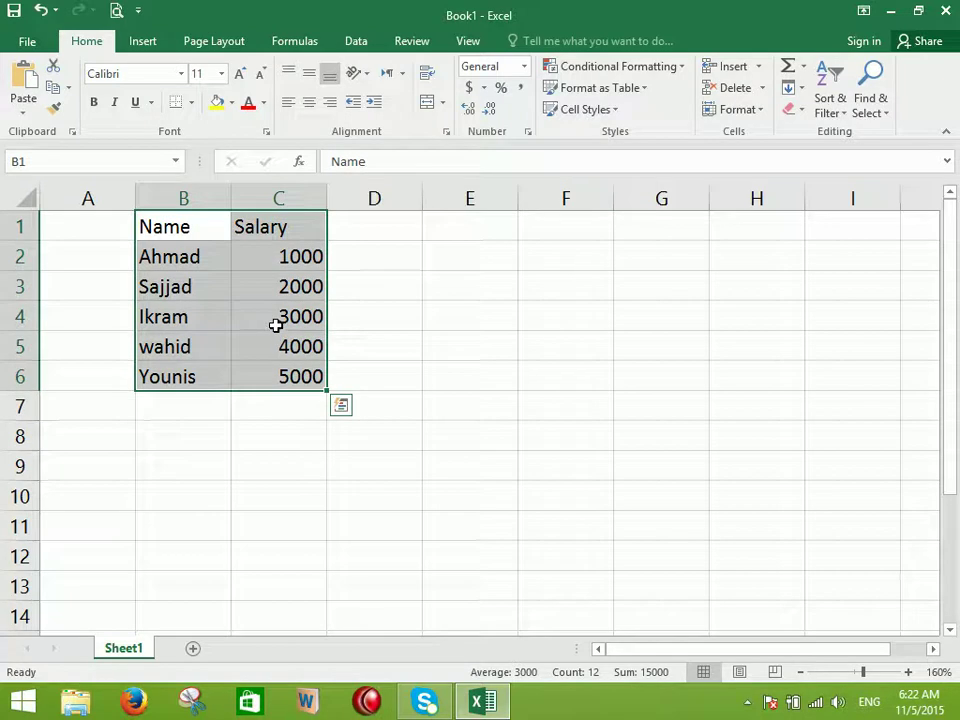
{"action": "left_click", "coordinate": [69, 89]}
{"action": "left_click", "coordinate": [92, 132]}
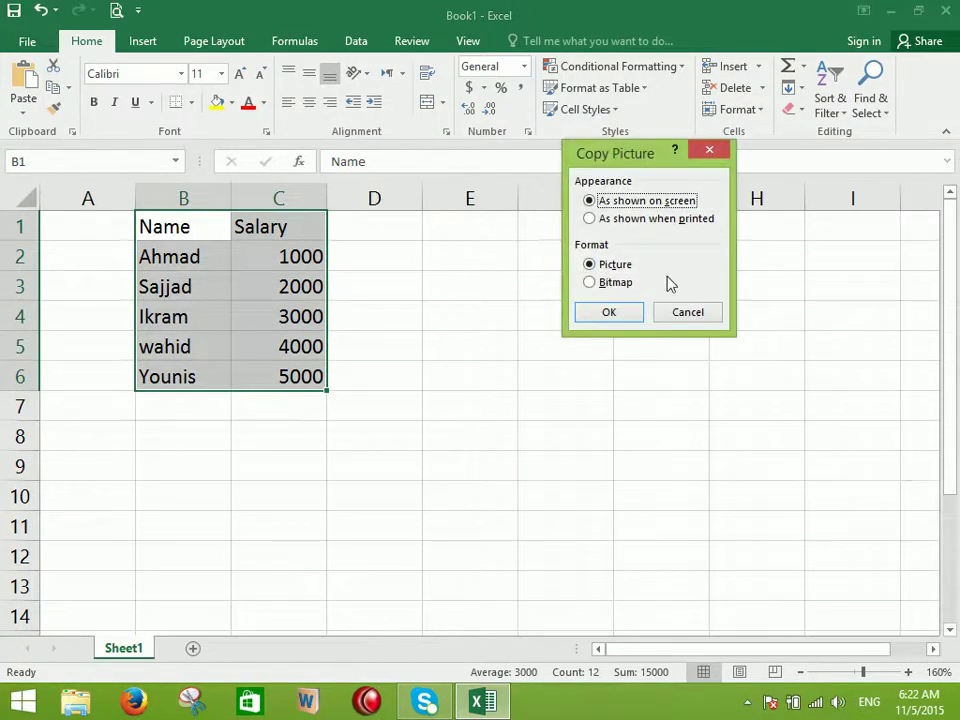
{"action": "left_click", "coordinate": [608, 312]}
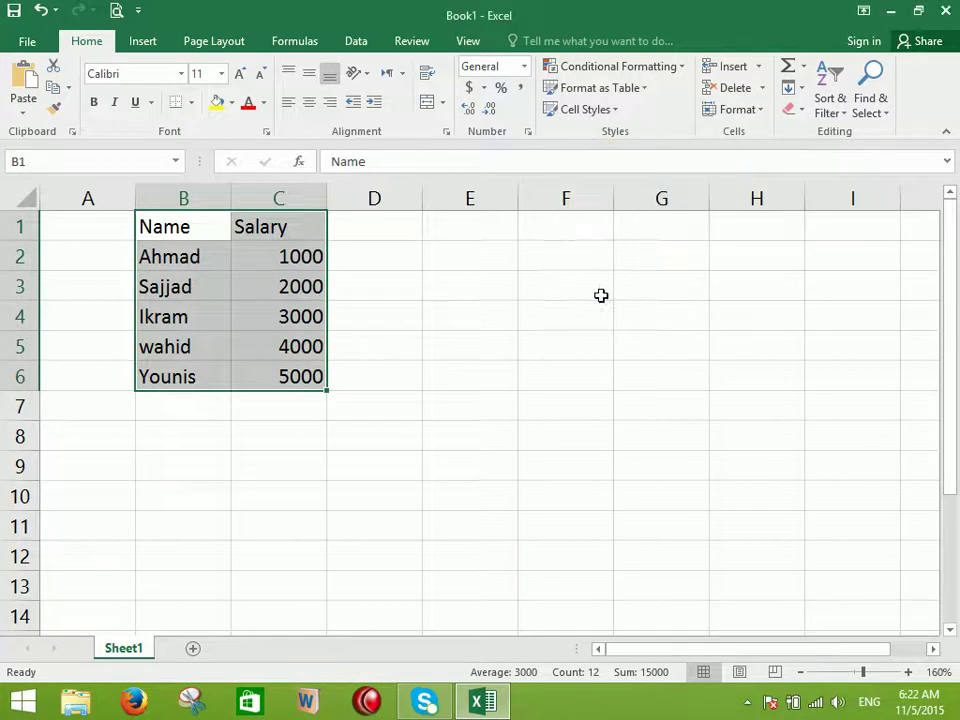
{"action": "left_click", "coordinate": [641, 255]}
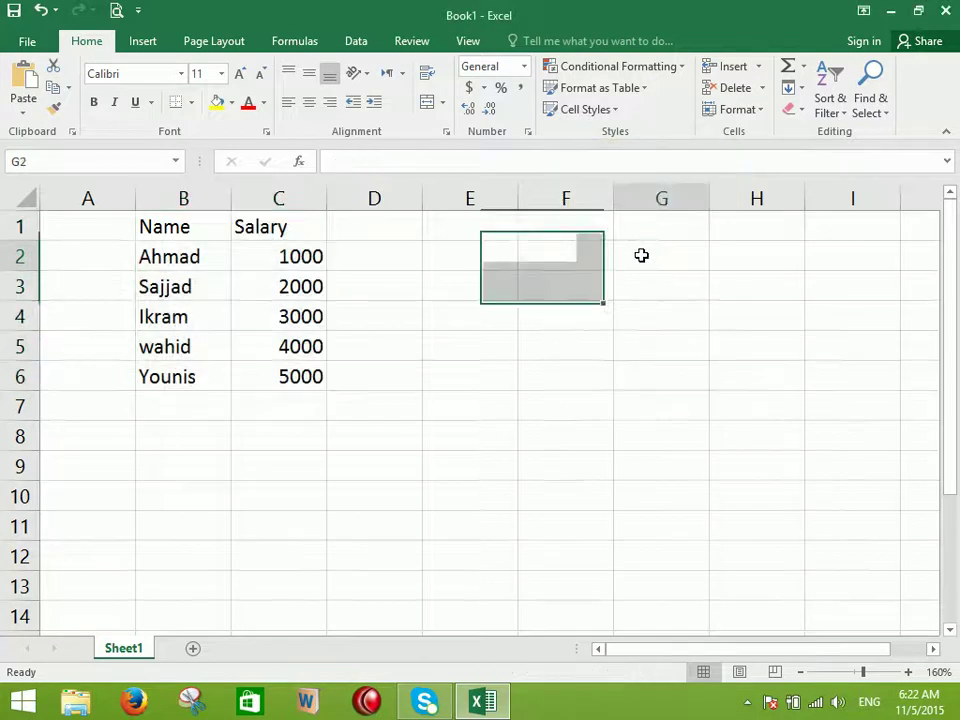
{"action": "left_click", "coordinate": [24, 80]}
{"action": "mouse_move", "coordinate": [650, 313]}
{"action": "left_mouse_down"}
{"action": "mouse_move", "coordinate": [651, 345]}
{"action": "mouse_move", "coordinate": [579, 354]}
{"action": "mouse_move", "coordinate": [579, 336]}
{"action": "mouse_move", "coordinate": [724, 338]}
{"action": "mouse_move", "coordinate": [615, 317]}
{"action": "mouse_move", "coordinate": [690, 360]}
{"action": "mouse_move", "coordinate": [664, 332]}
{"action": "mouse_move", "coordinate": [650, 334]}
{"action": "left_mouse_up"}
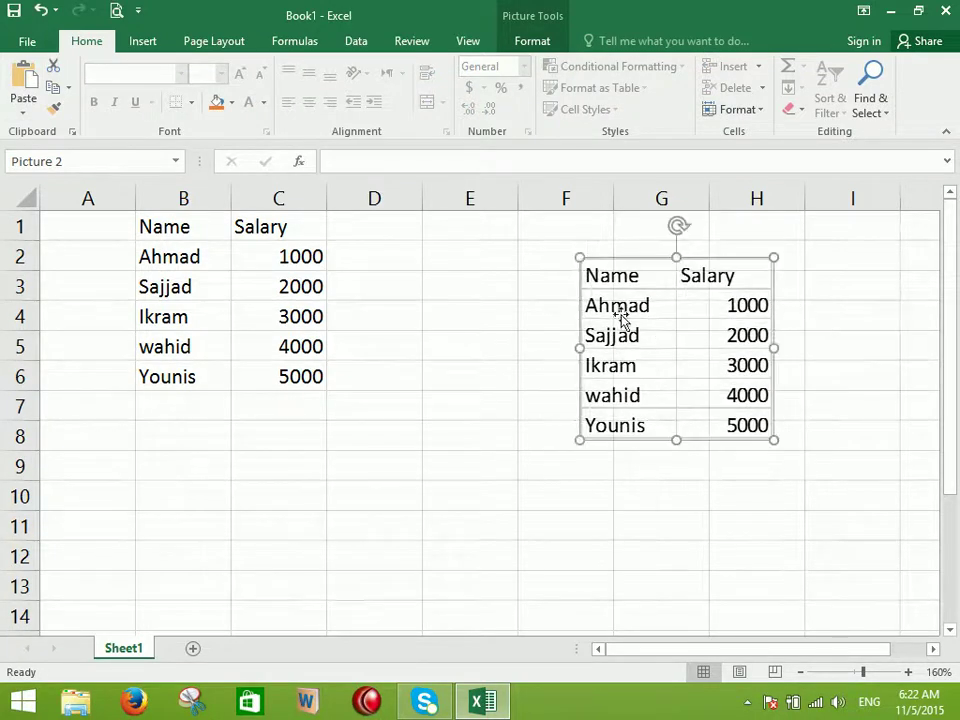
Apply the black compound frame picture style to the pasted table picture
{"action": "left_click", "coordinate": [528, 41]}
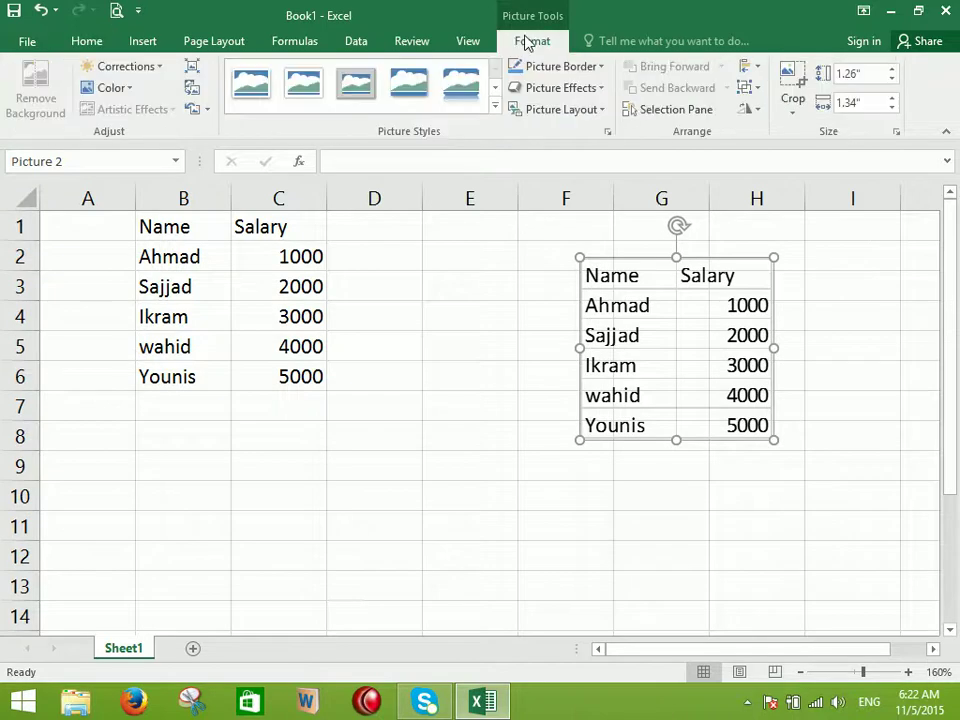
{"action": "left_click", "coordinate": [496, 110]}
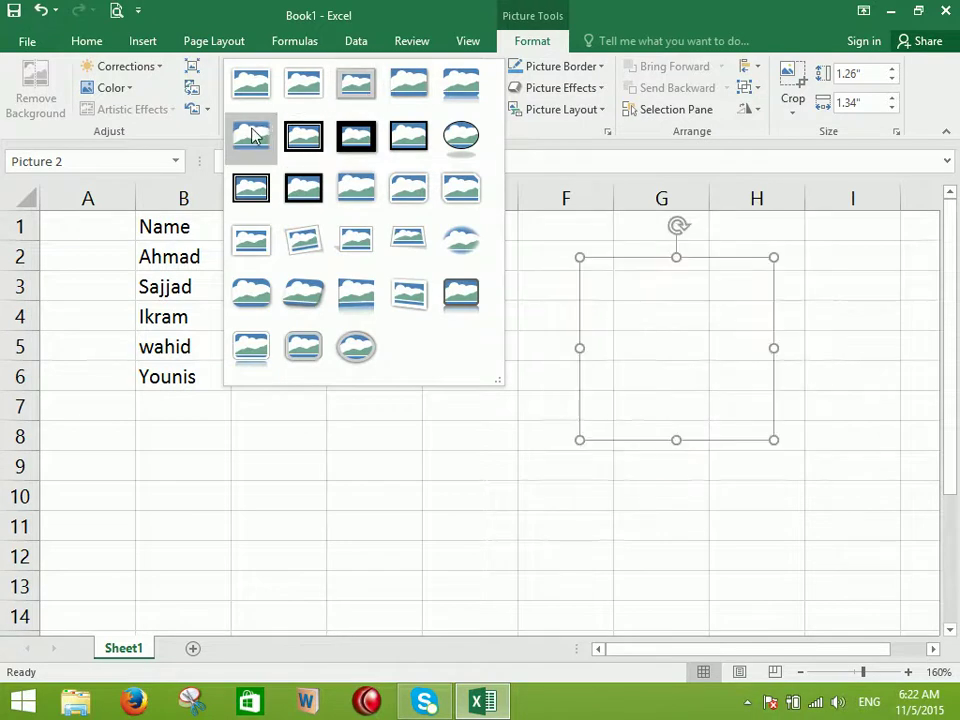
{"action": "left_click", "coordinate": [250, 190]}
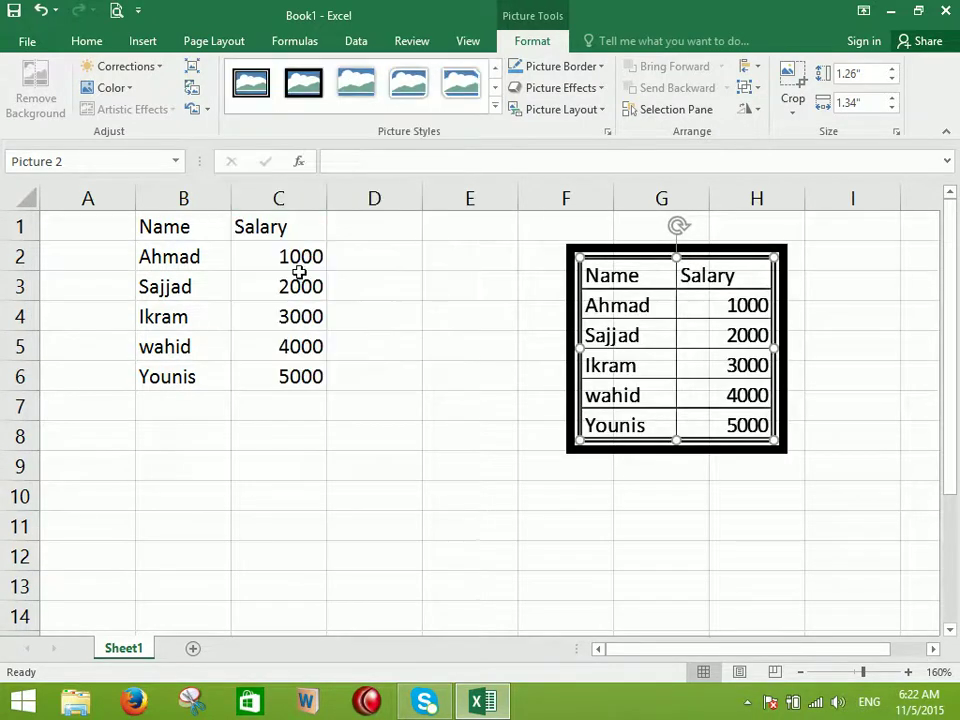
{"action": "left_click", "coordinate": [426, 504]}
Move the black-framed table picture over to columns G to I and delete it
{"action": "left_click_drag", "start_coordinate": [572, 435], "coordinate": [739, 379]}
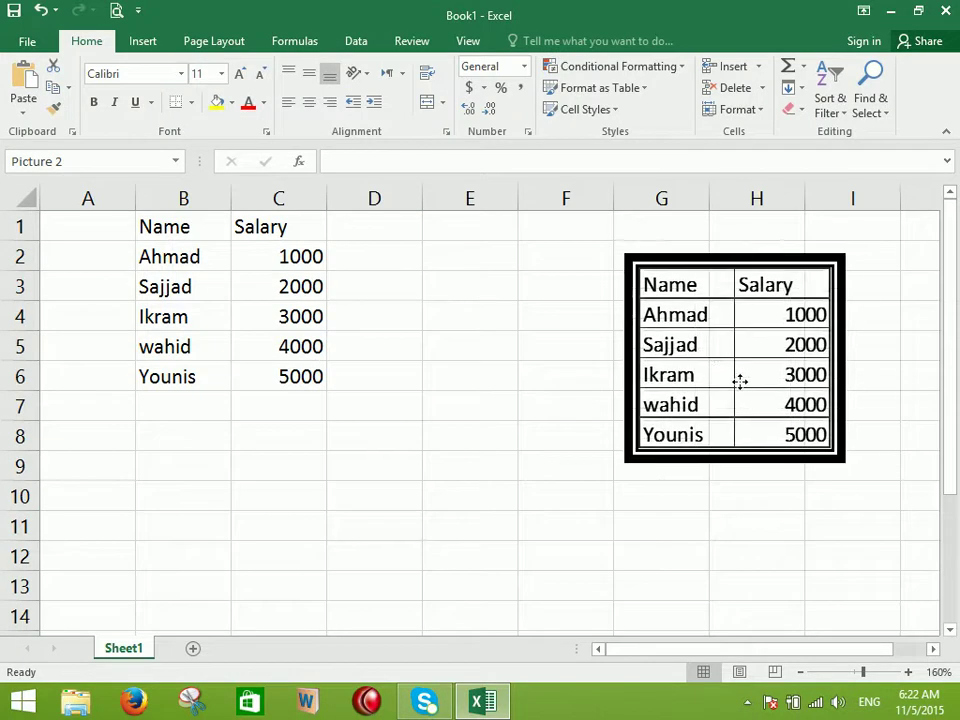
{"action": "key", "text": "Delete"}
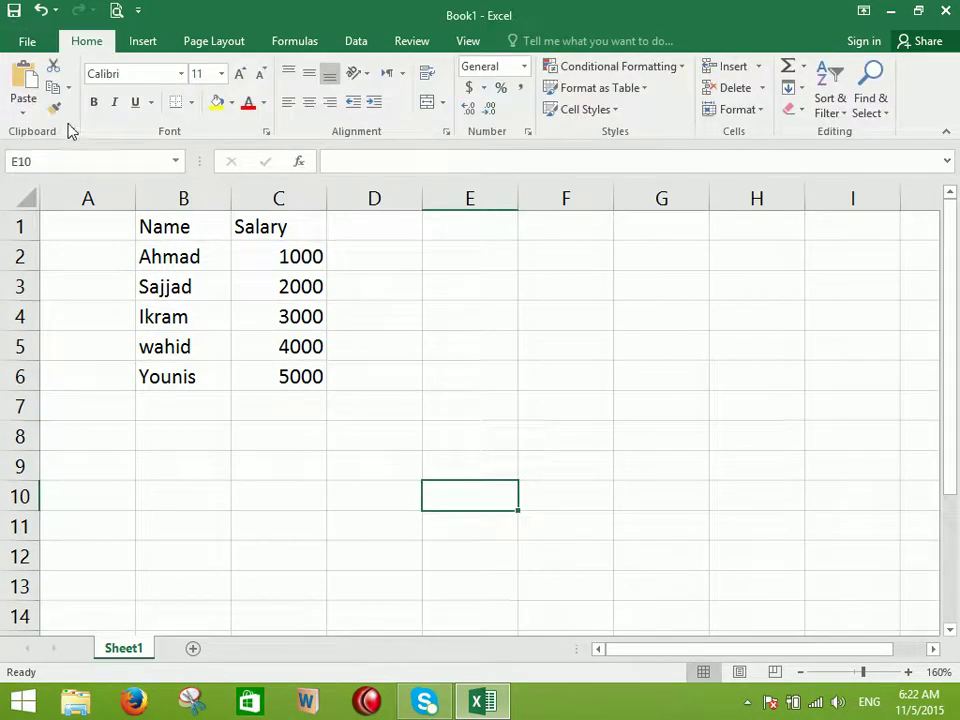
Copy the table in B1:C6 as normal cells and paste the copy at cell F1
{"action": "left_click_drag", "start_coordinate": [185, 220], "coordinate": [297, 372]}
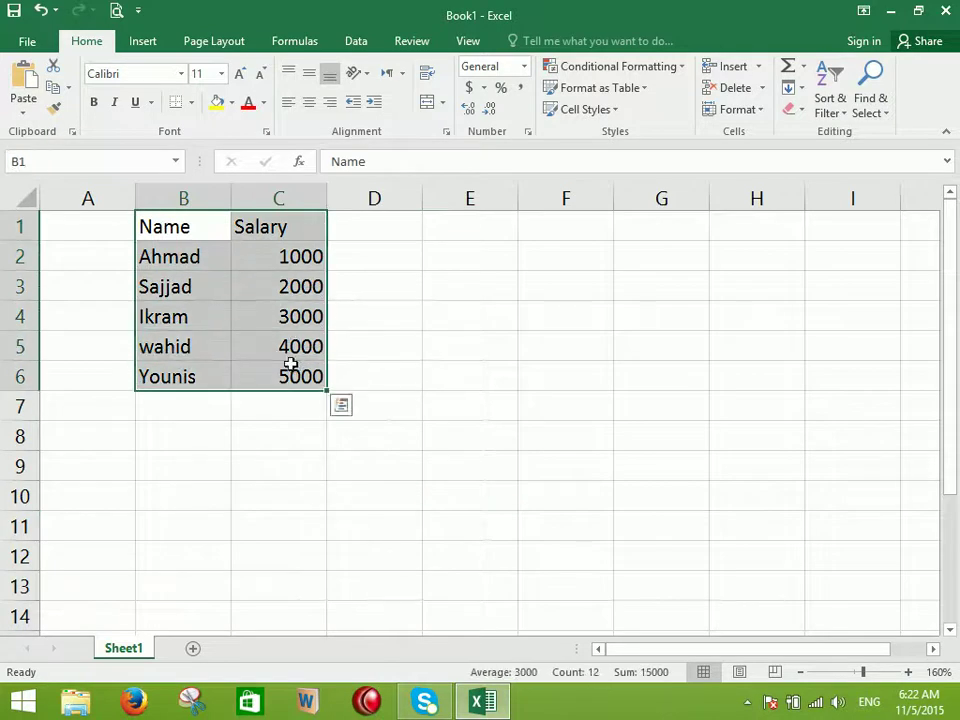
{"action": "left_click", "coordinate": [55, 87]}
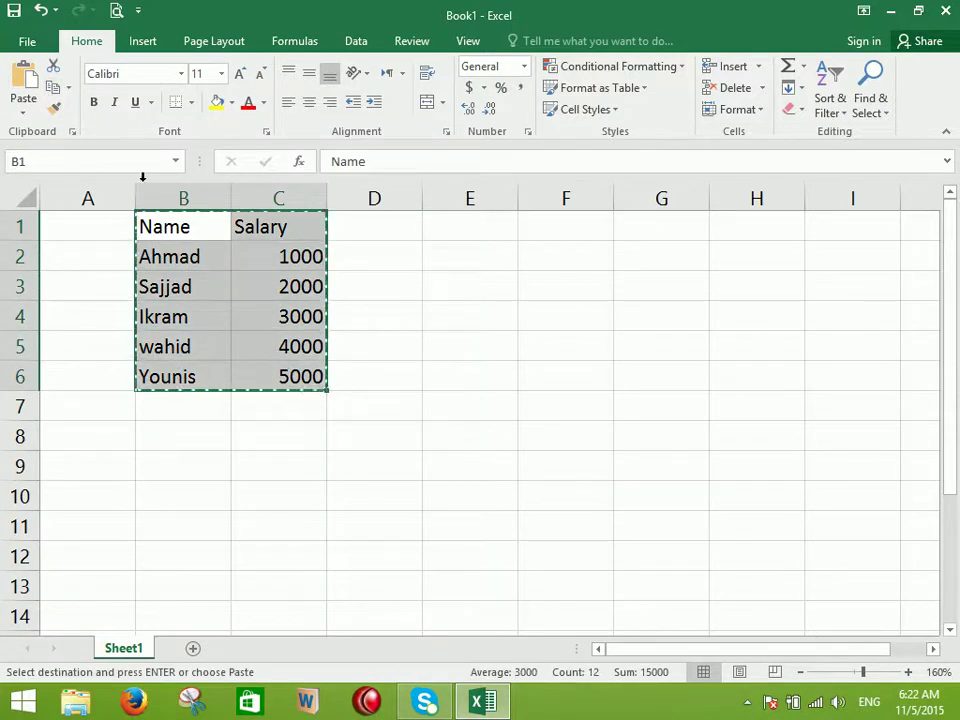
{"action": "left_click", "coordinate": [554, 224]}
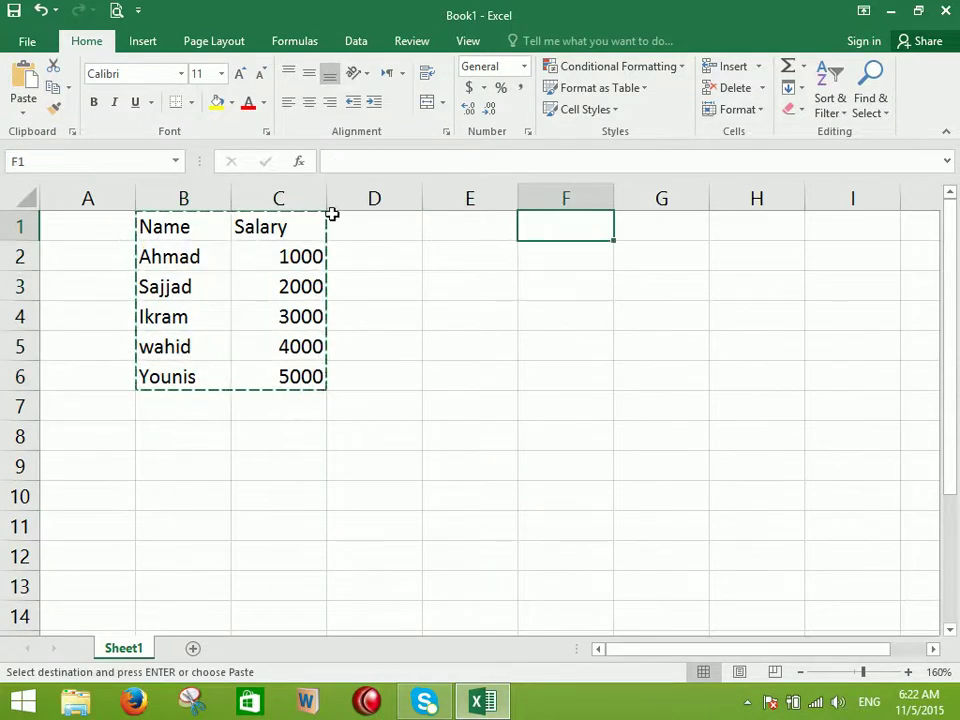
{"action": "left_click", "coordinate": [23, 78]}
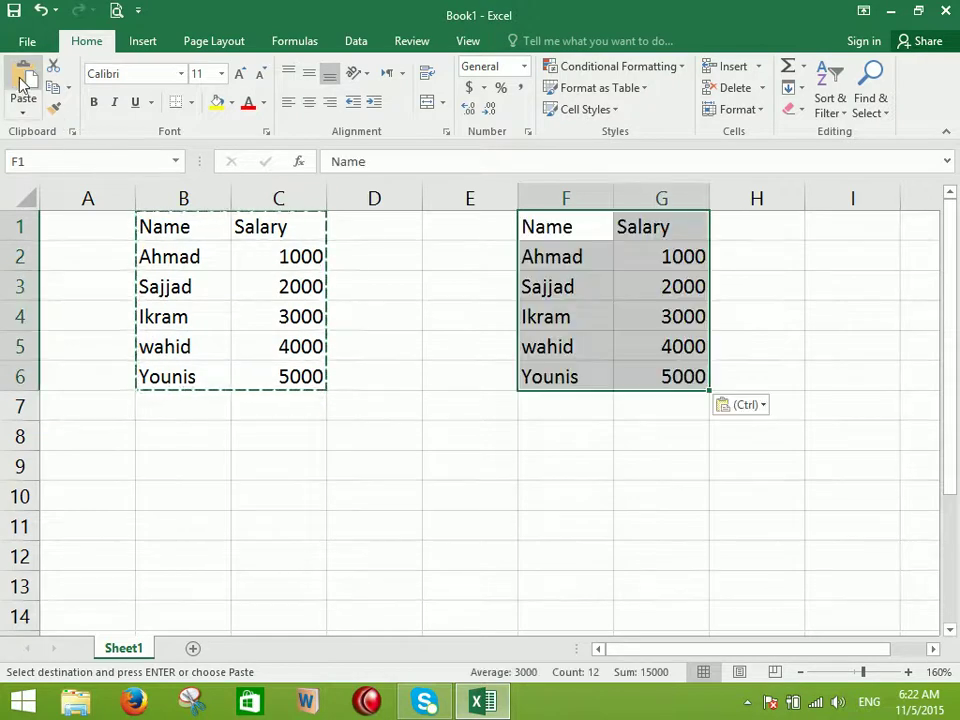
{"action": "left_click", "coordinate": [372, 374]}
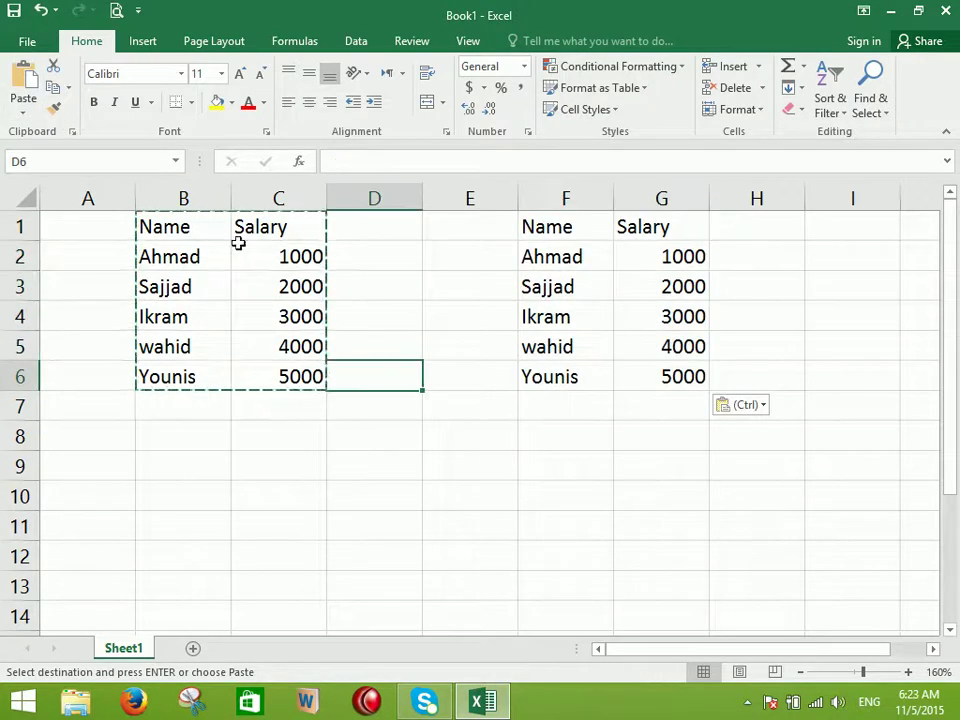
Fill the header cells B1:C1 with a light blue-gray colour
{"action": "left_click", "coordinate": [226, 226]}
{"action": "left_click_drag", "start_coordinate": [233, 226], "coordinate": [290, 228]}
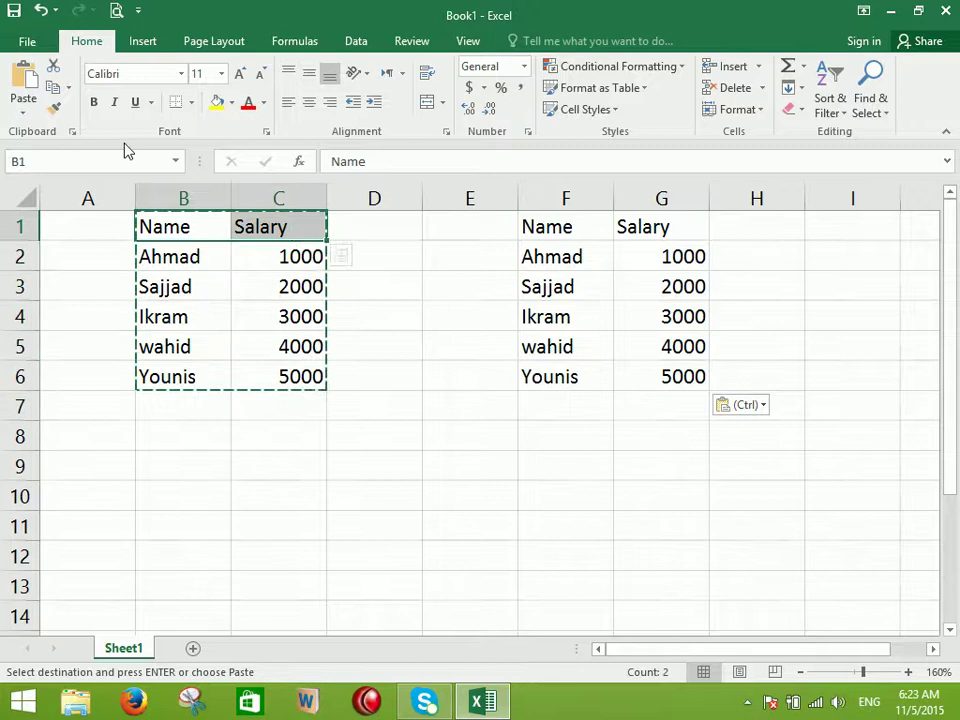
{"action": "left_click", "coordinate": [235, 104]}
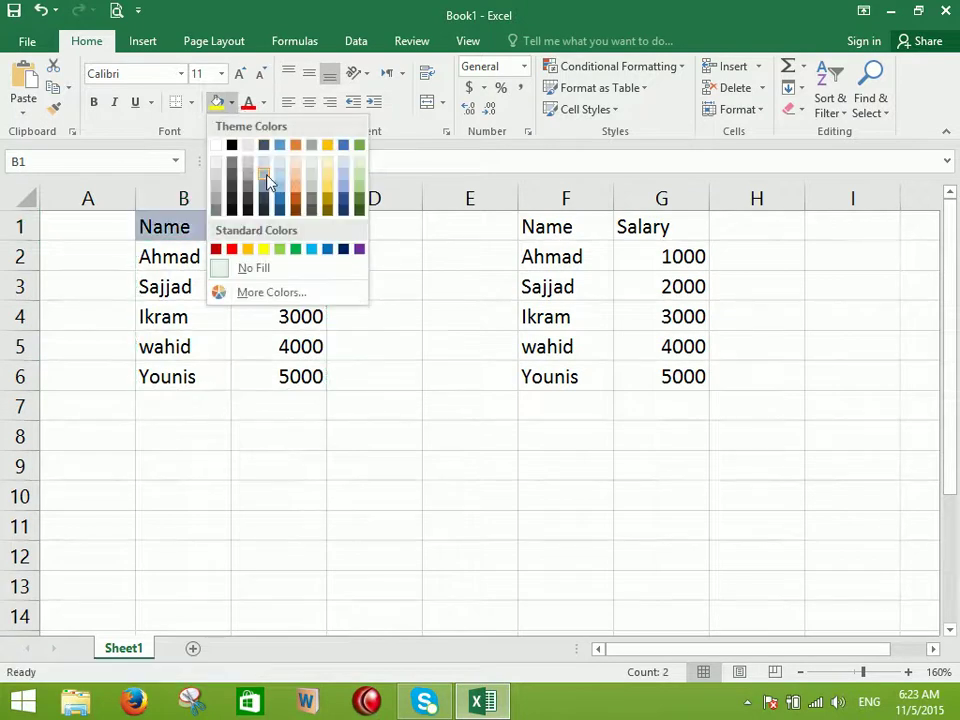
{"action": "left_click", "coordinate": [220, 250]}
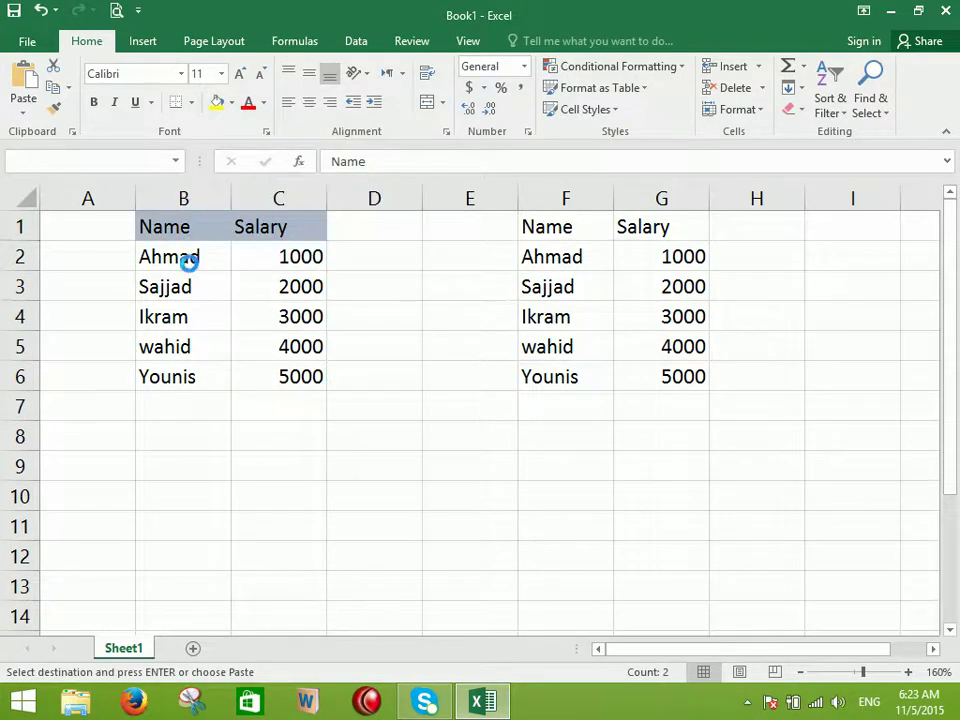
{"action": "left_click", "coordinate": [491, 404]}
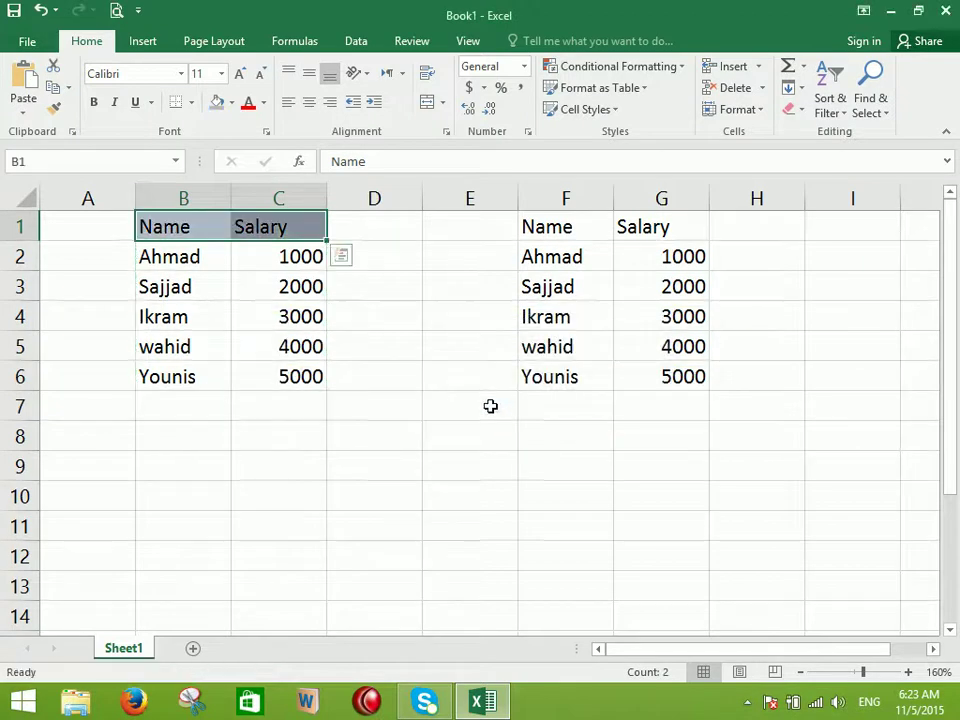
Fill cells B2:C5 with light blue and the last row, B6:C6, with the lightest gold
{"action": "left_click_drag", "start_coordinate": [196, 251], "coordinate": [307, 348]}
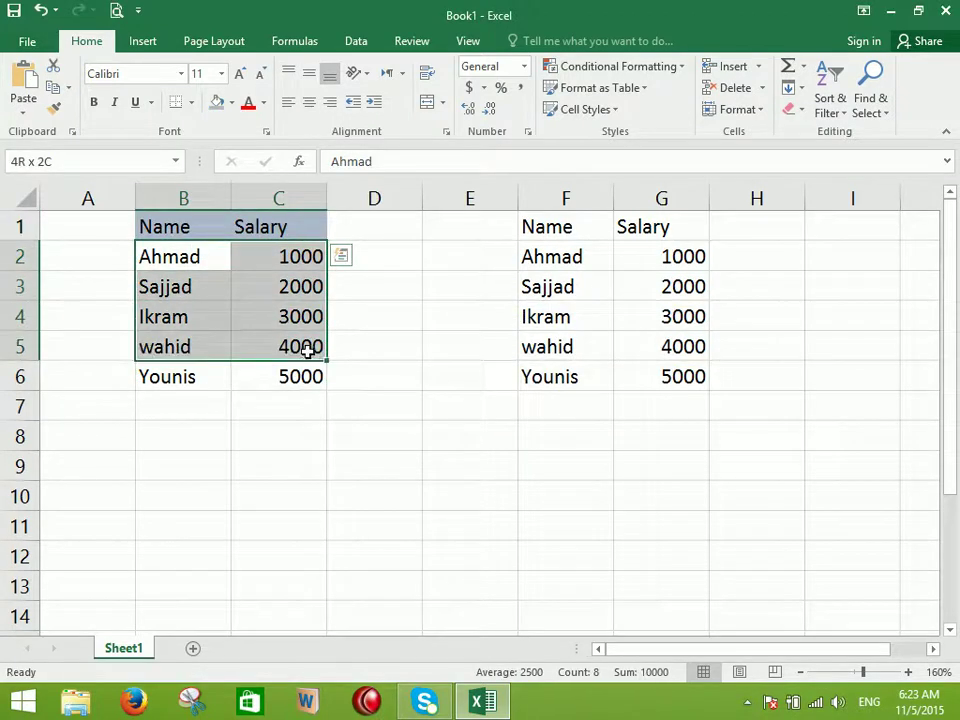
{"action": "left_click", "coordinate": [230, 103]}
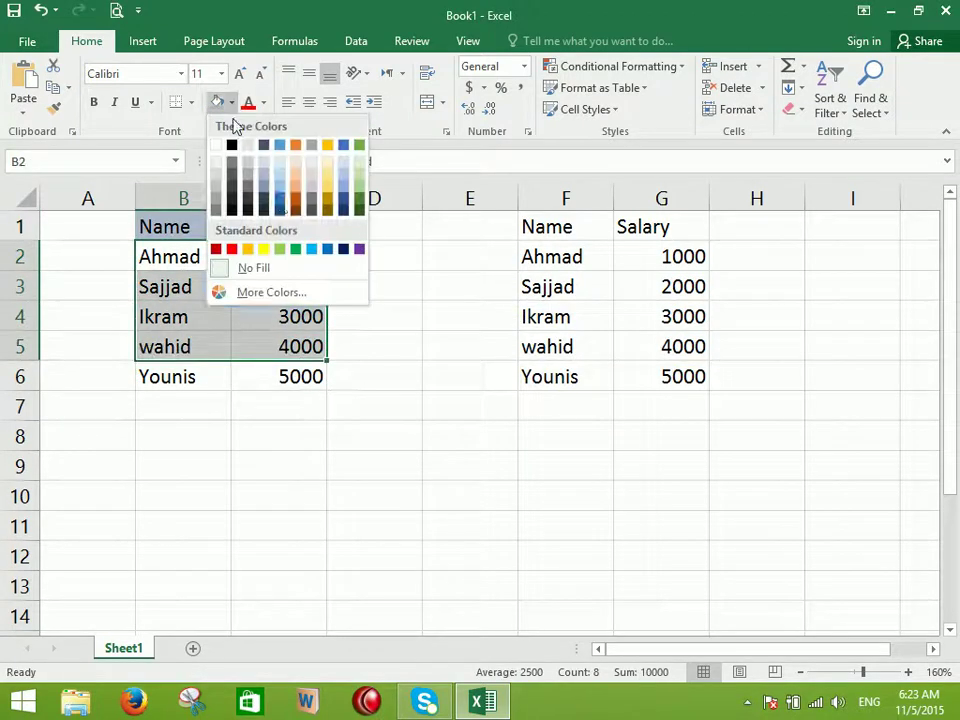
{"action": "left_click", "coordinate": [280, 181]}
{"action": "left_click_drag", "start_coordinate": [189, 369], "coordinate": [279, 373]}
{"action": "left_click", "coordinate": [230, 103]}
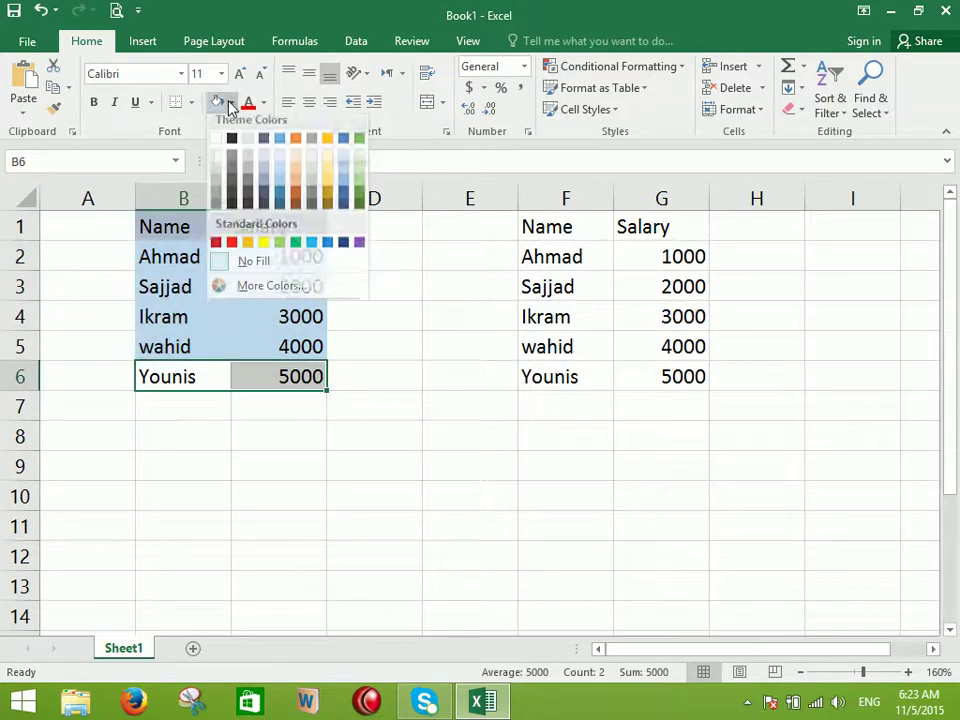
{"action": "left_click", "coordinate": [328, 168]}
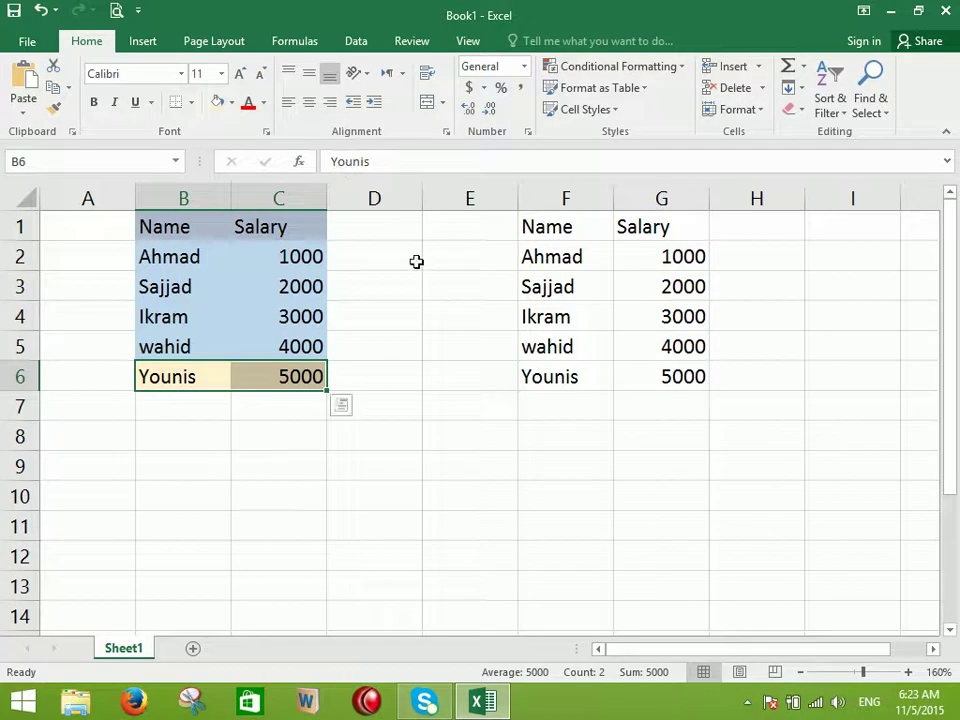
{"action": "left_click", "coordinate": [353, 279]}
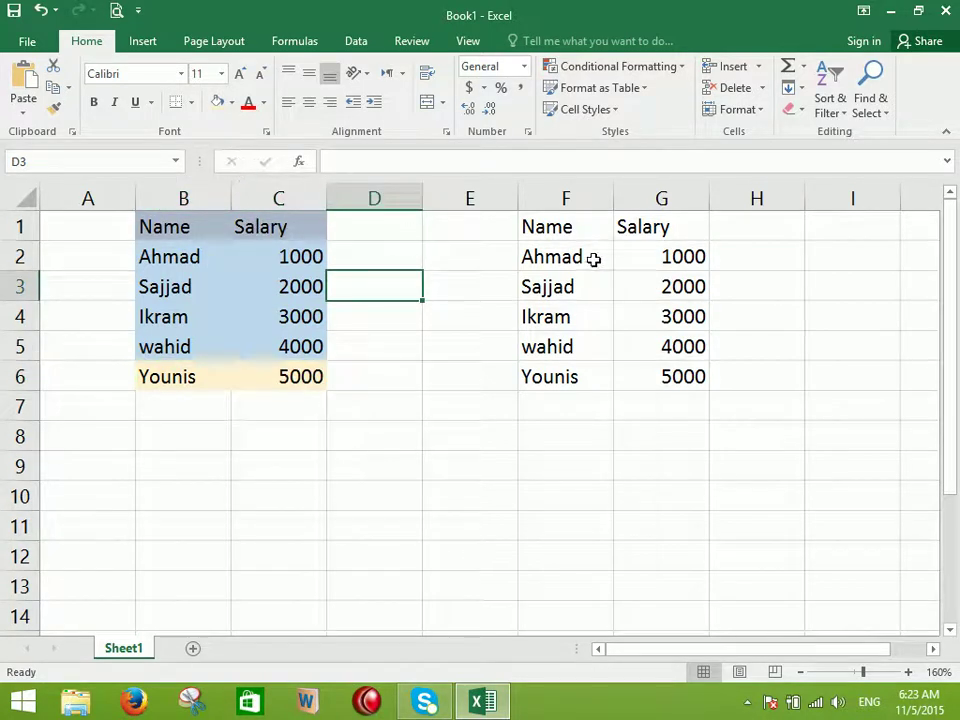
Copy the cell formatting of B1:C6 onto the second table in F1:G6 with Format Painter
{"action": "left_click_drag", "start_coordinate": [211, 238], "coordinate": [293, 376]}
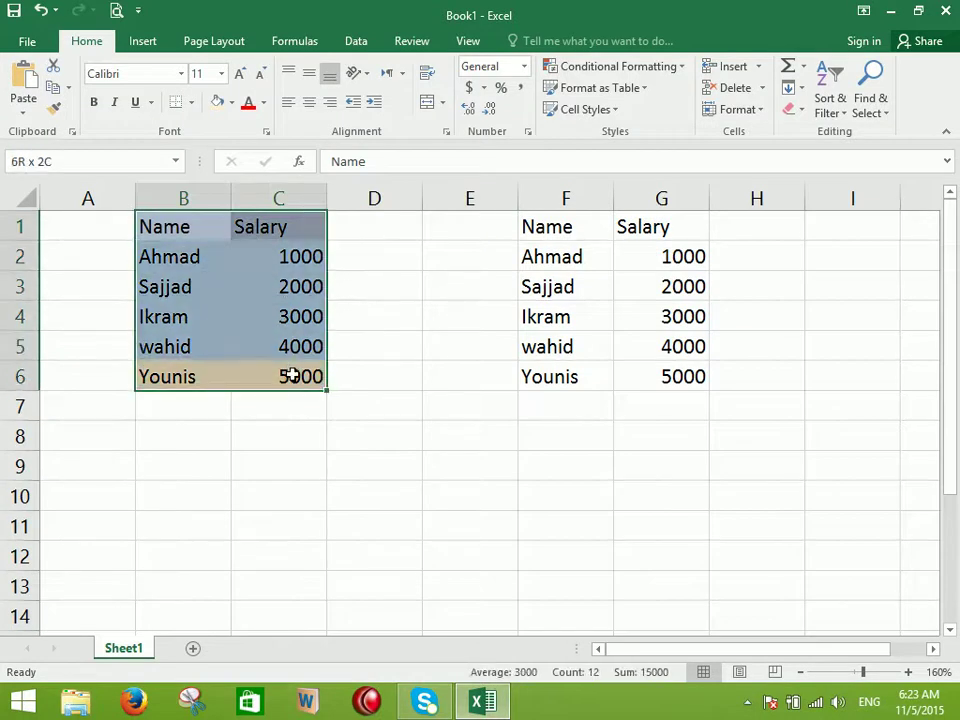
{"action": "left_click", "coordinate": [54, 112]}
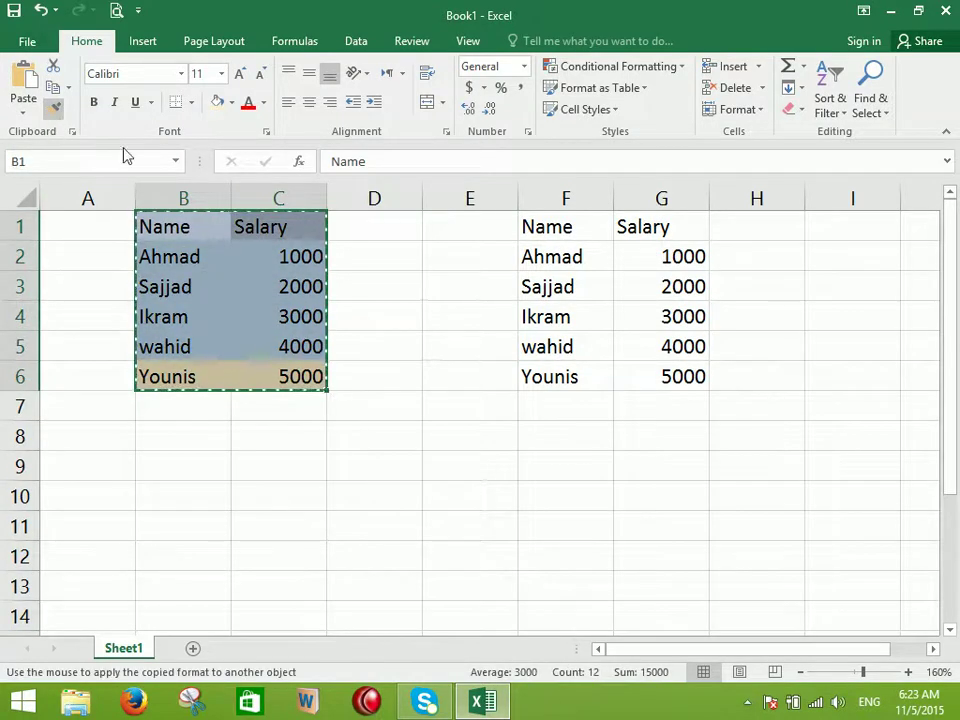
{"action": "mouse_move", "coordinate": [538, 226]}
{"action": "left_mouse_down"}
{"action": "mouse_move", "coordinate": [680, 268]}
{"action": "mouse_move", "coordinate": [675, 372]}
{"action": "left_mouse_up"}
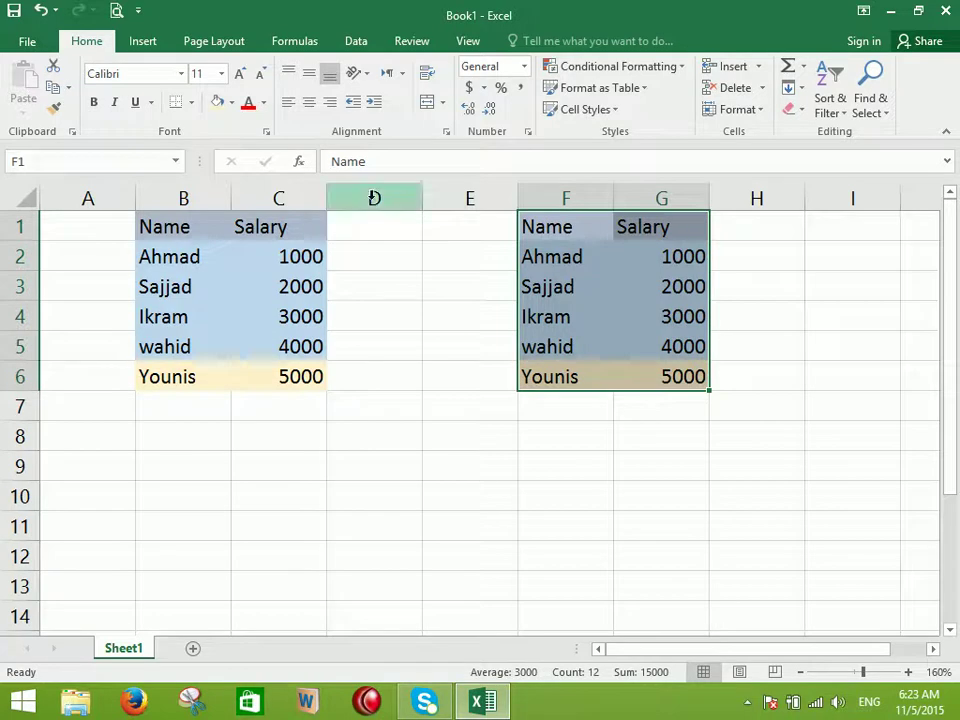
{"action": "left_click_drag", "start_coordinate": [205, 227], "coordinate": [308, 372]}
{"action": "left_click", "coordinate": [393, 367]}
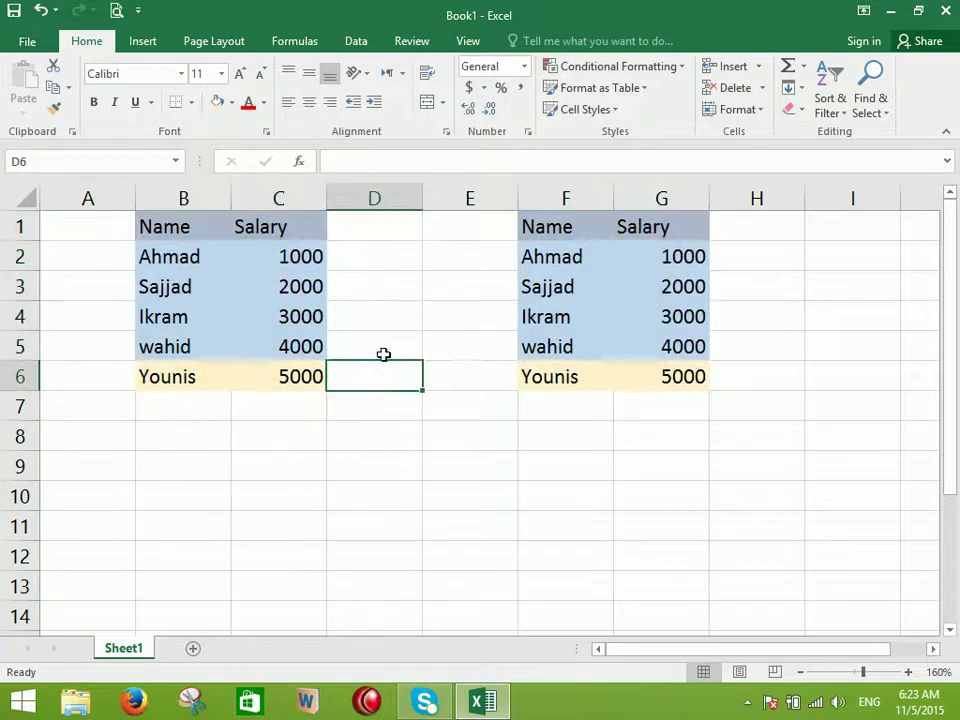
Undo the copied formatting, the three colour fills and the table paste at F1
{"action": "key", "text": "ctrl+z"}
{"action": "key", "text": "ctrl+z"}
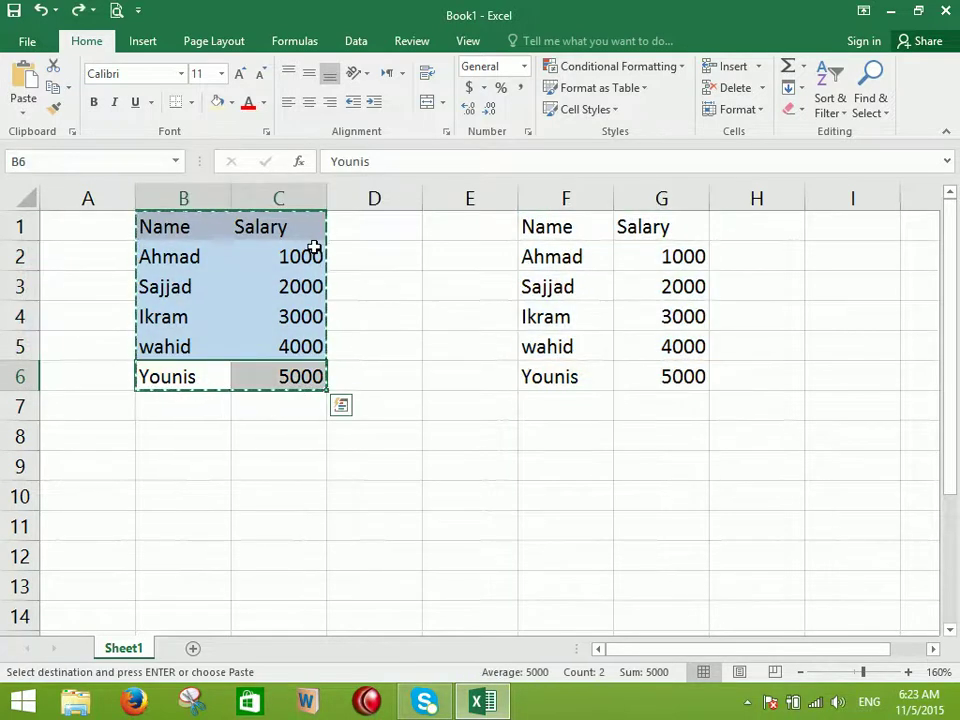
{"action": "key", "text": "ctrl+z"}
{"action": "key", "text": "ctrl+z"}
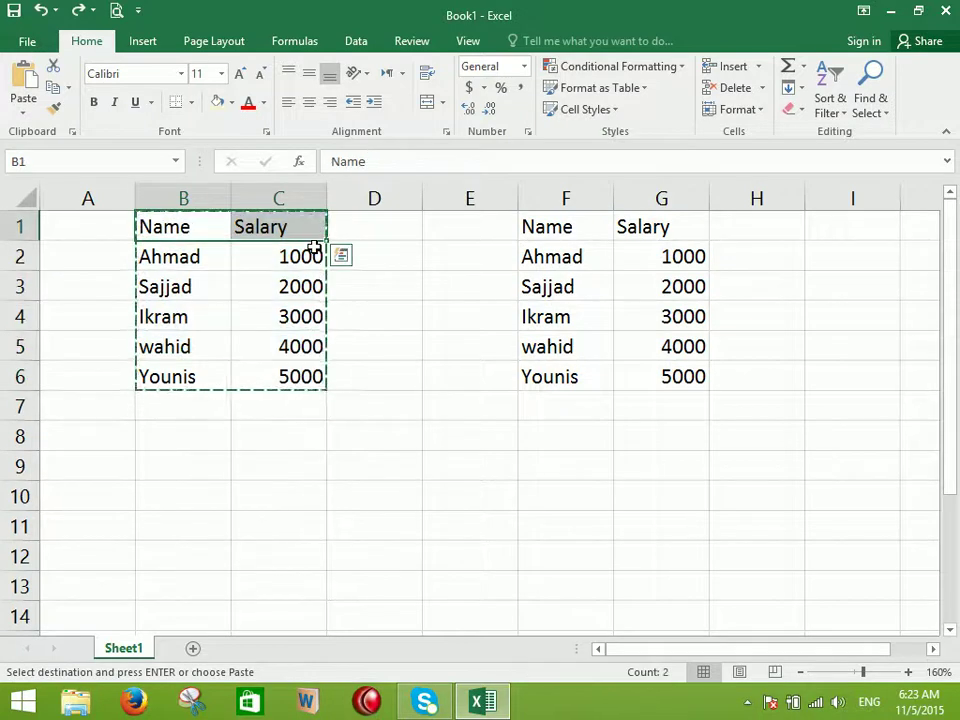
{"action": "key", "text": "ctrl+z"}
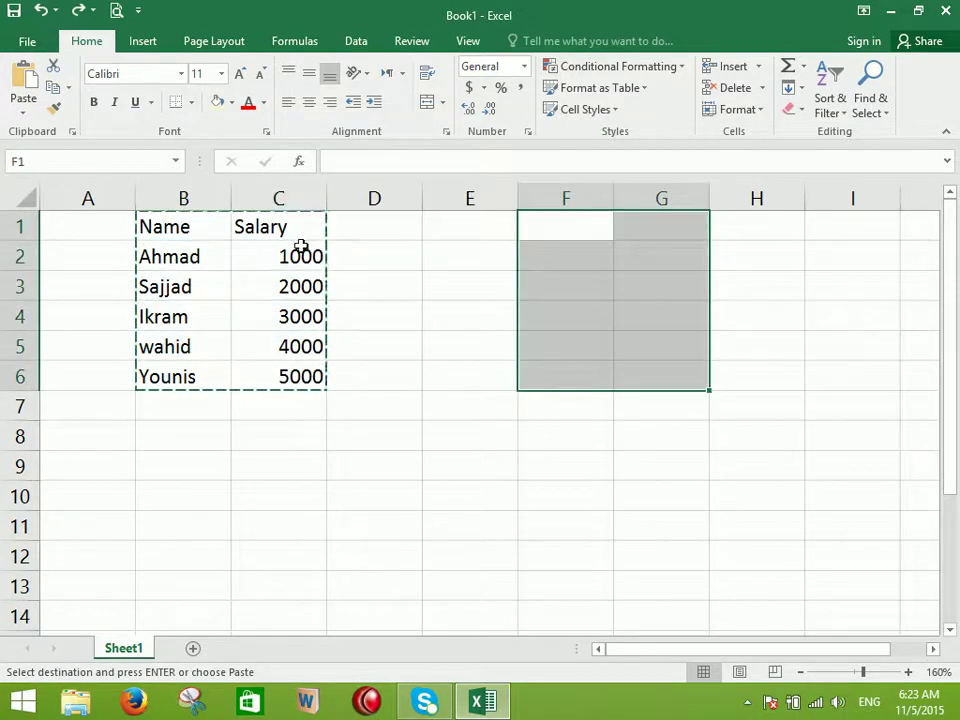
{"action": "left_click", "coordinate": [228, 280]}
{"action": "left_click", "coordinate": [23, 112]}
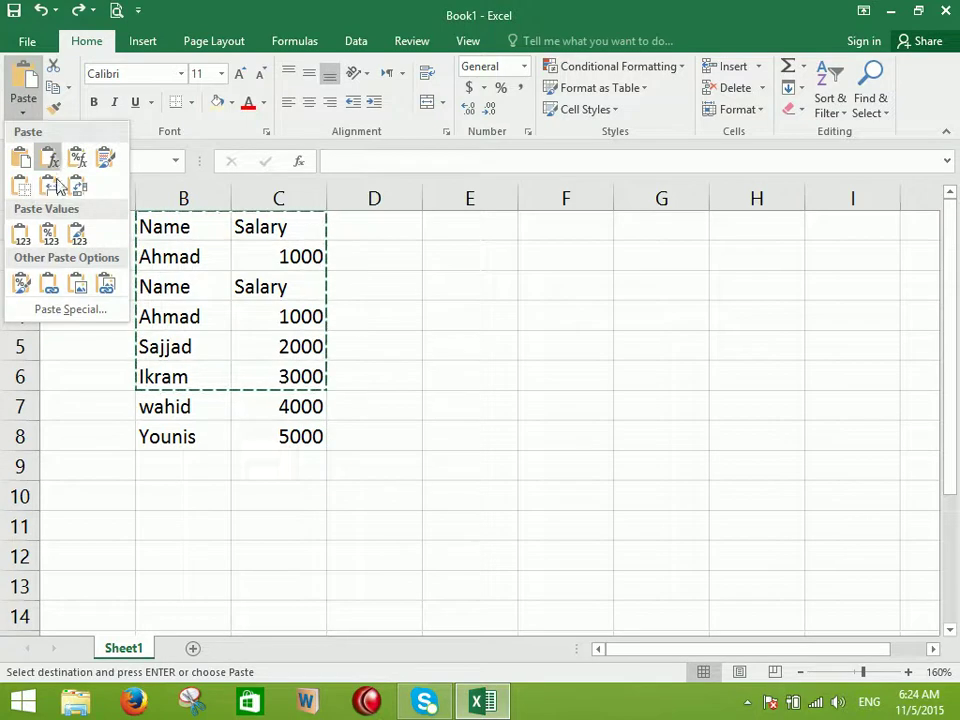
{"action": "left_click", "coordinate": [476, 225]}
{"action": "left_click", "coordinate": [476, 225]}
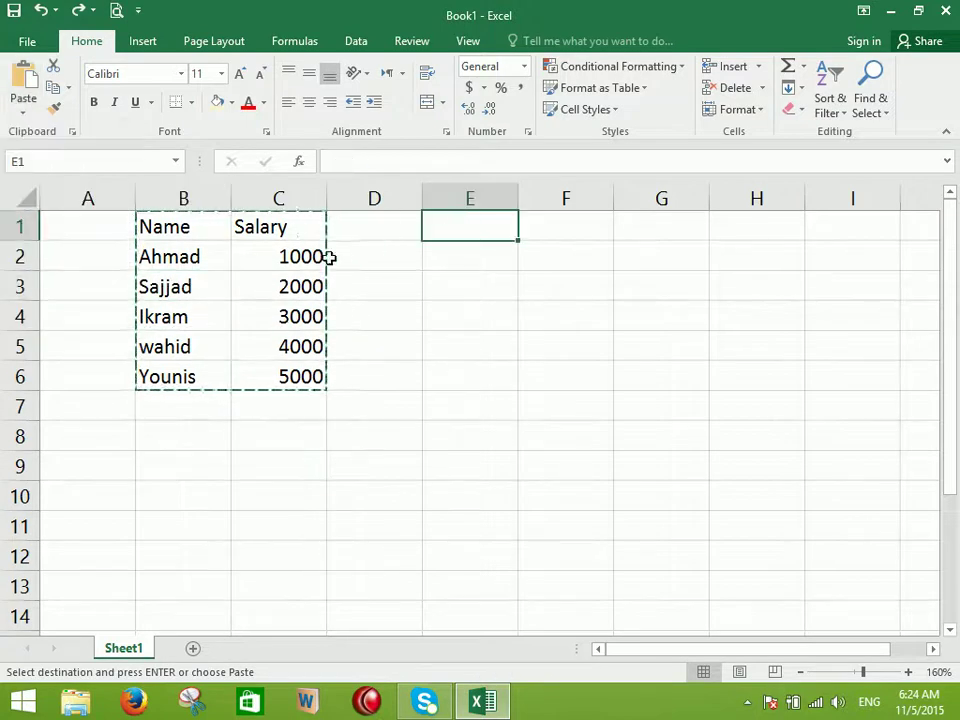
Fill the header cells B1:C1 with the lightest gold and cells B2:C5 with light green
{"action": "left_click", "coordinate": [199, 227]}
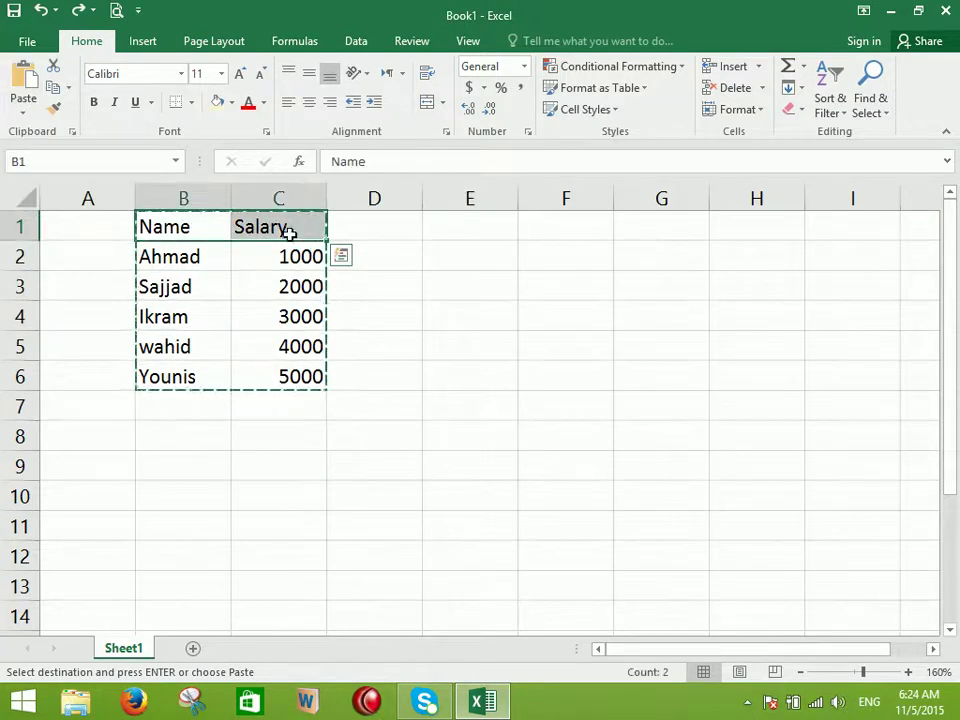
{"action": "left_click", "coordinate": [218, 101]}
{"action": "left_click_drag", "start_coordinate": [184, 257], "coordinate": [289, 347]}
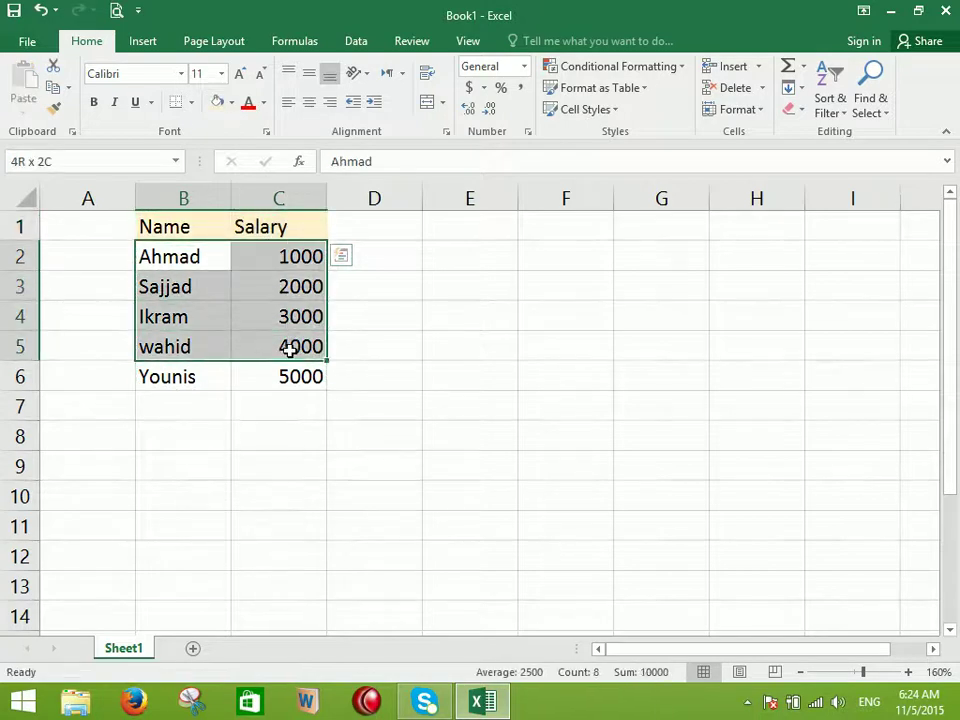
{"action": "left_click", "coordinate": [231, 101]}
{"action": "left_click", "coordinate": [278, 248]}
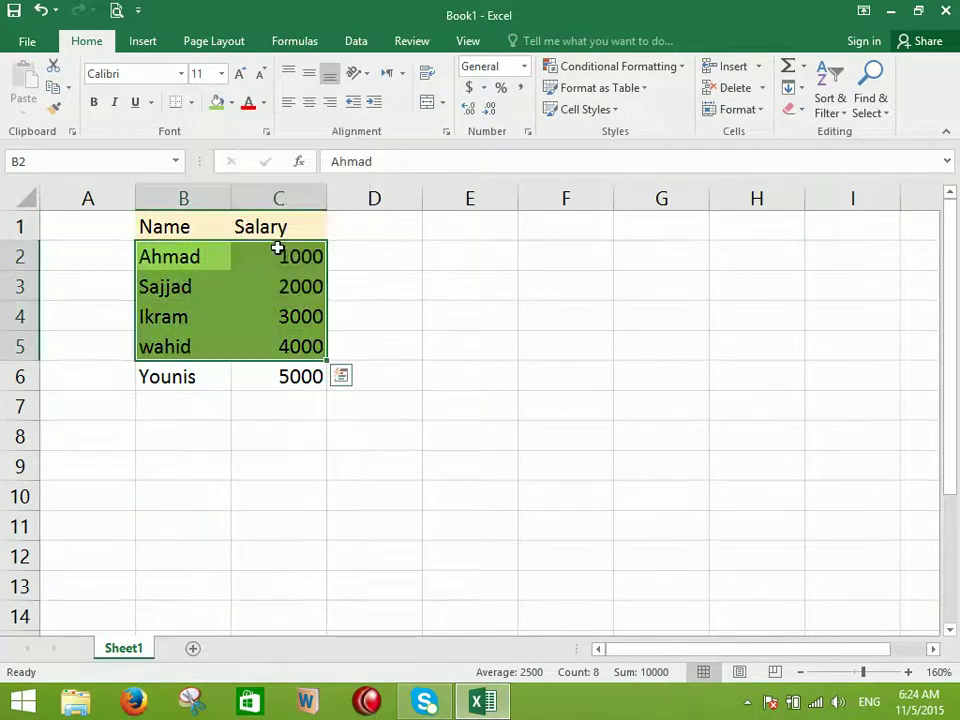
Fill the last table row, B6:C6, with the lightest gold
{"action": "left_click_drag", "start_coordinate": [208, 375], "coordinate": [300, 376]}
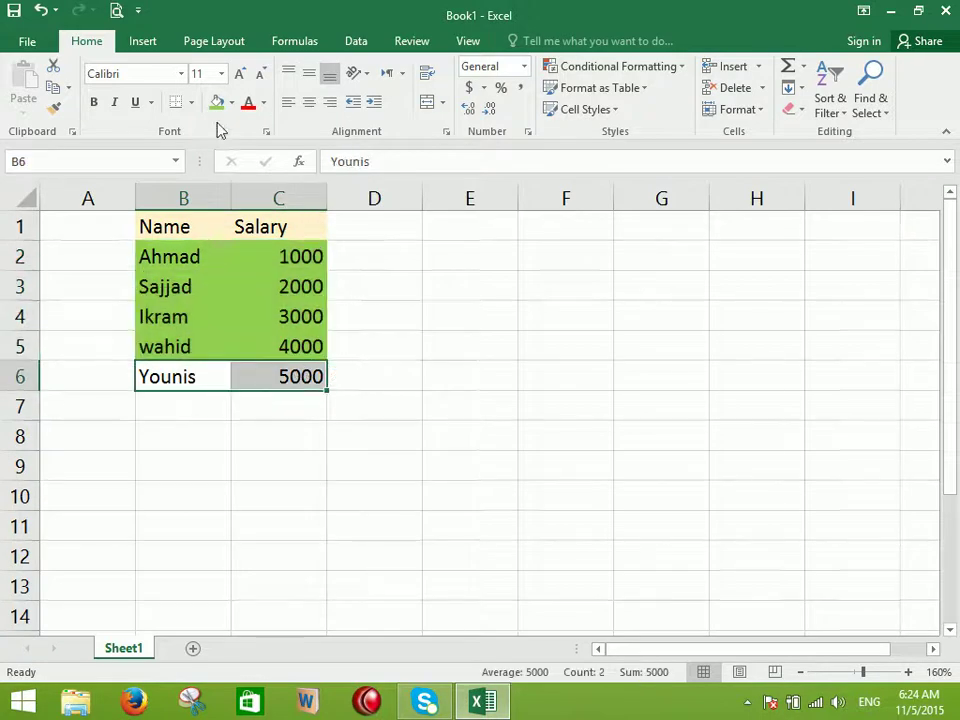
{"action": "left_click", "coordinate": [231, 102]}
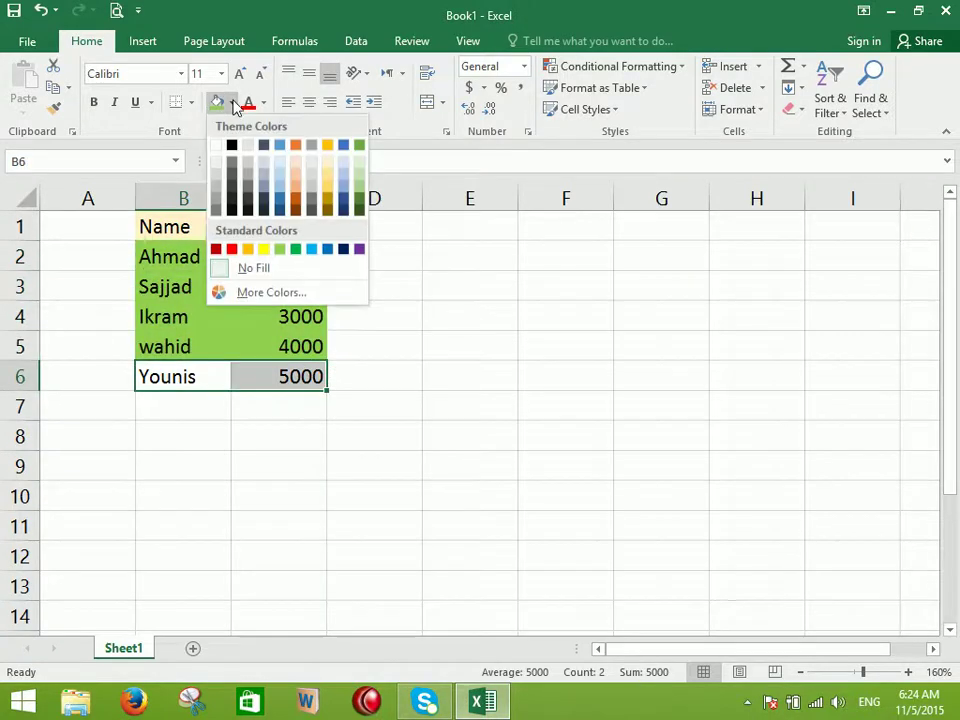
{"action": "left_click", "coordinate": [329, 168]}
Copy the coloured table B1:C6 and try to paste it at cell E1 with the Formulas option
{"action": "left_click_drag", "start_coordinate": [218, 222], "coordinate": [311, 373]}
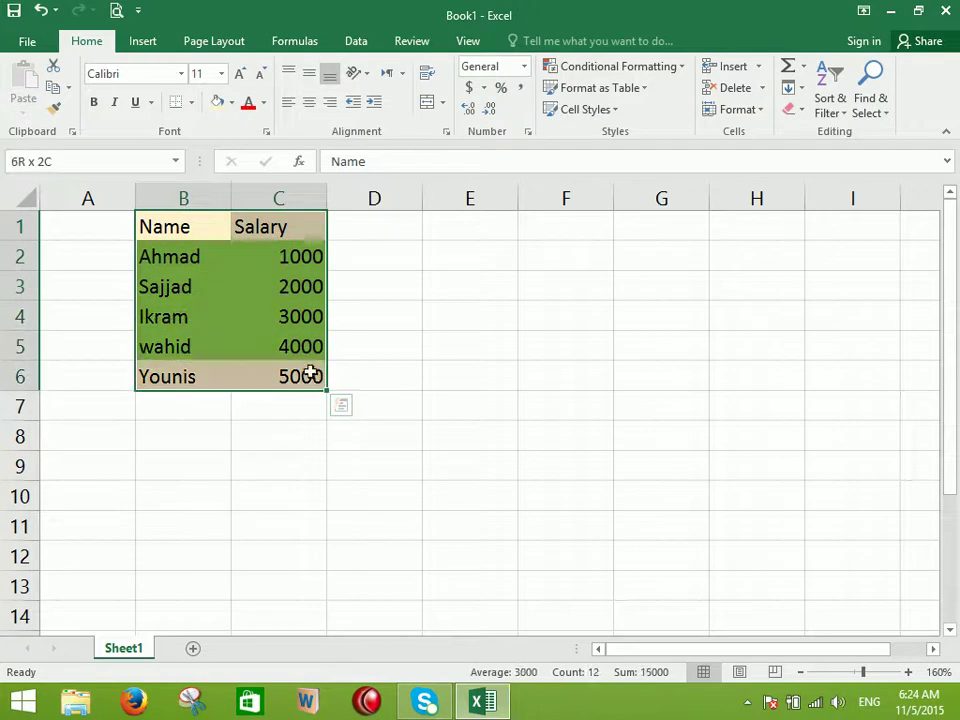
{"action": "left_click", "coordinate": [55, 90]}
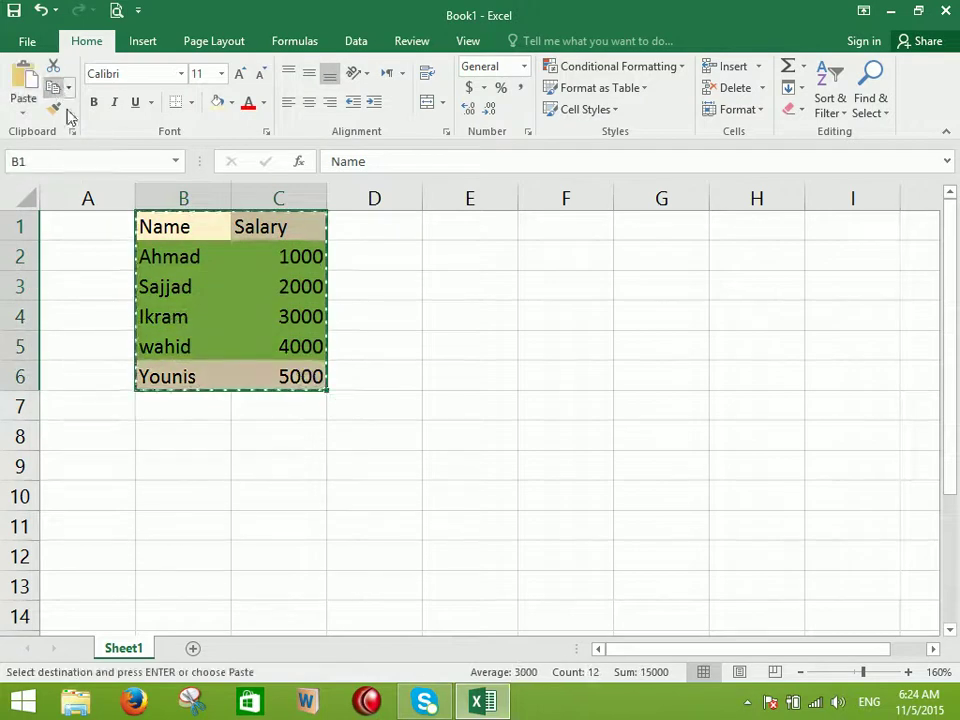
{"action": "left_click", "coordinate": [488, 221]}
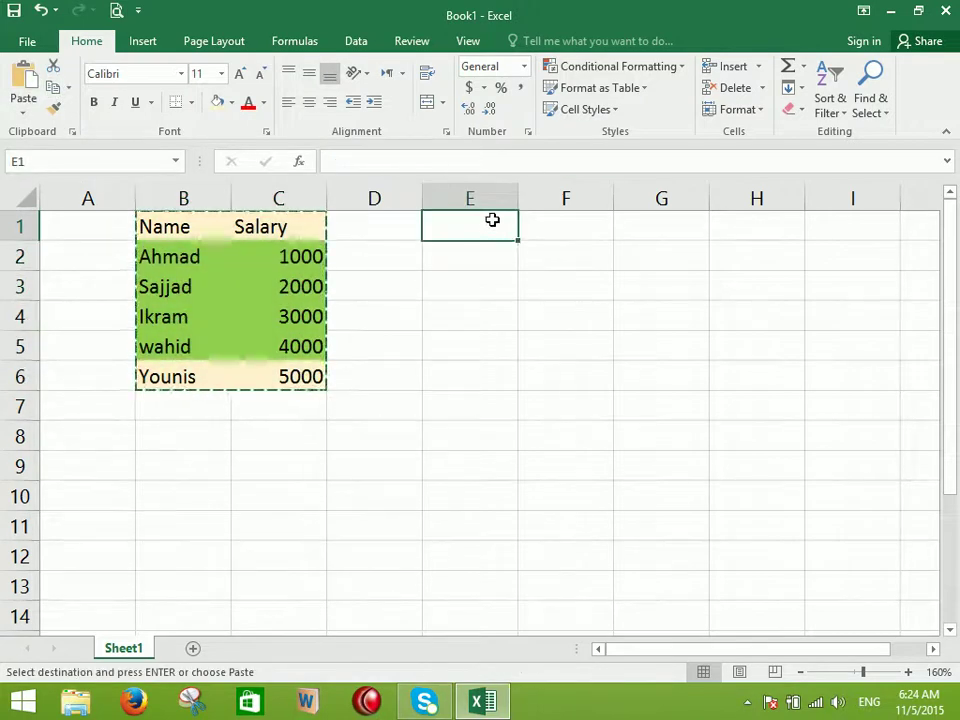
{"action": "left_click", "coordinate": [23, 111]}
{"action": "mouse_move", "coordinate": [22, 163]}
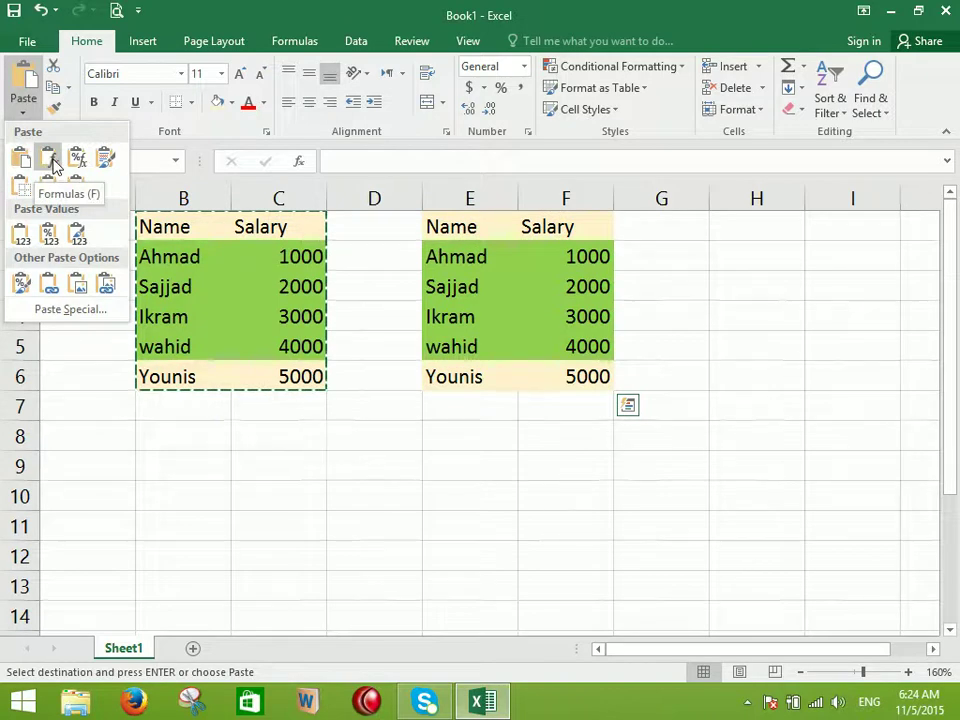
{"action": "left_click", "coordinate": [52, 162]}
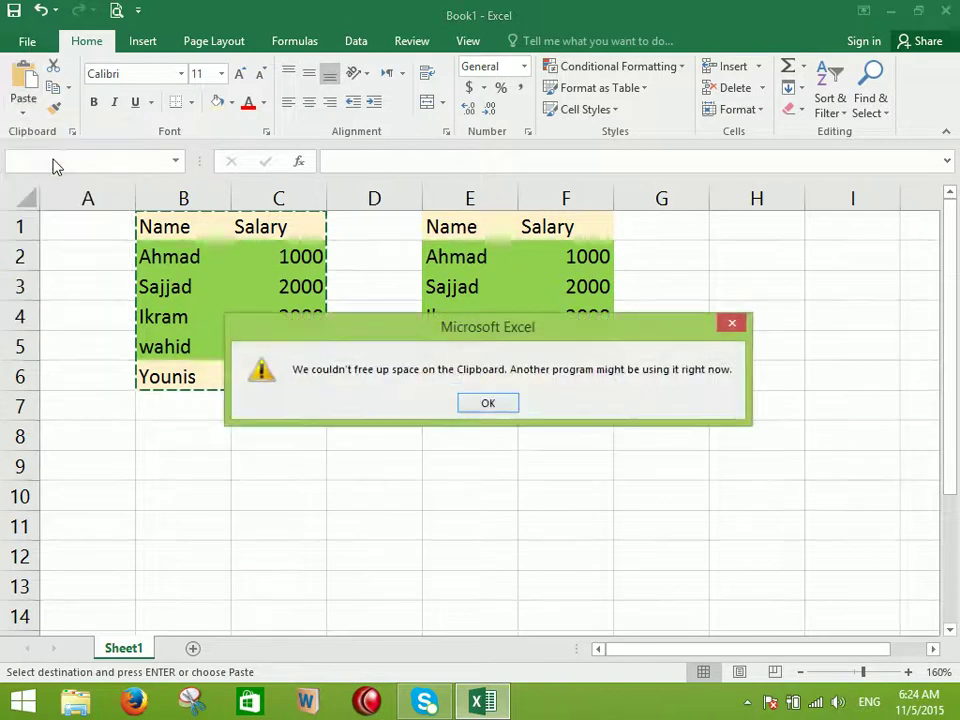
{"action": "left_click", "coordinate": [496, 410]}
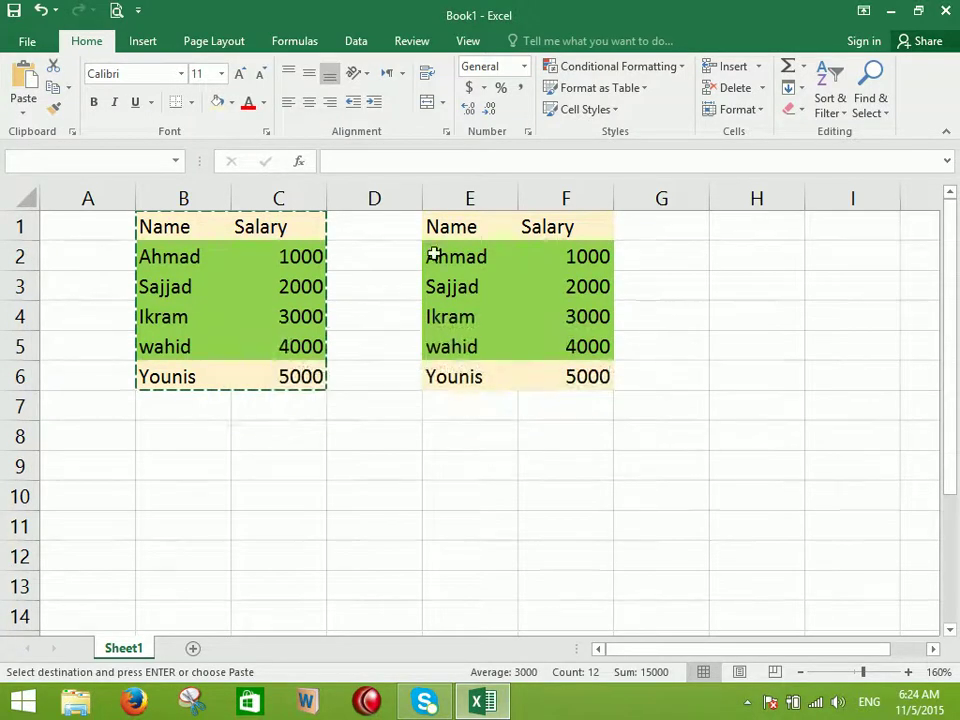
{"action": "key", "text": "ctrl+z"}
Paste the copied table at cell E1 with the normal Paste command and undo it
{"action": "left_click", "coordinate": [476, 220]}
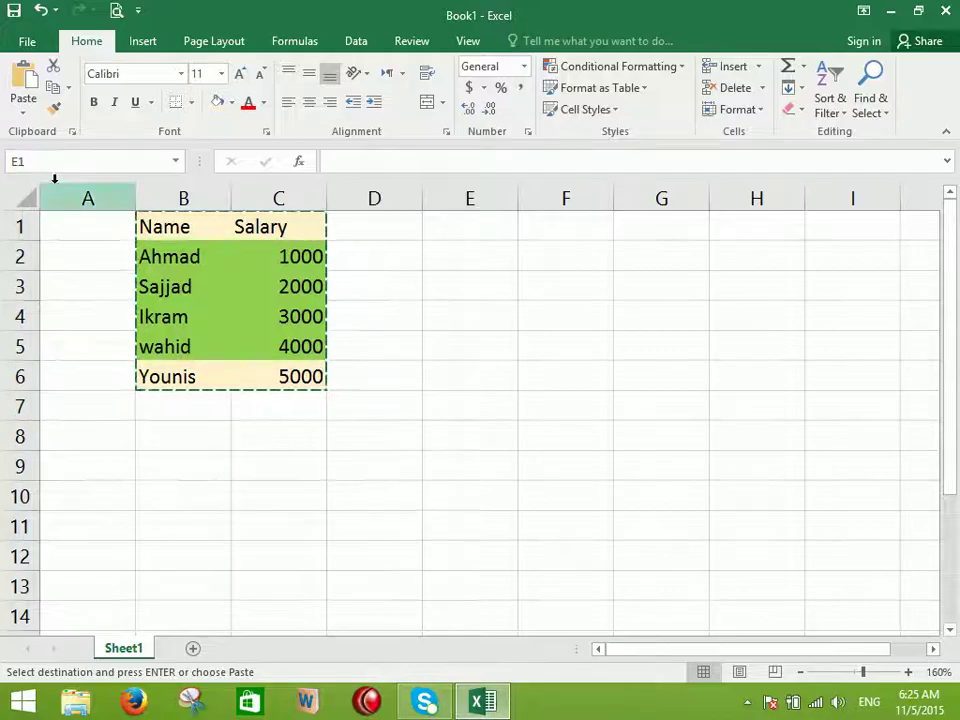
{"action": "left_click", "coordinate": [22, 82]}
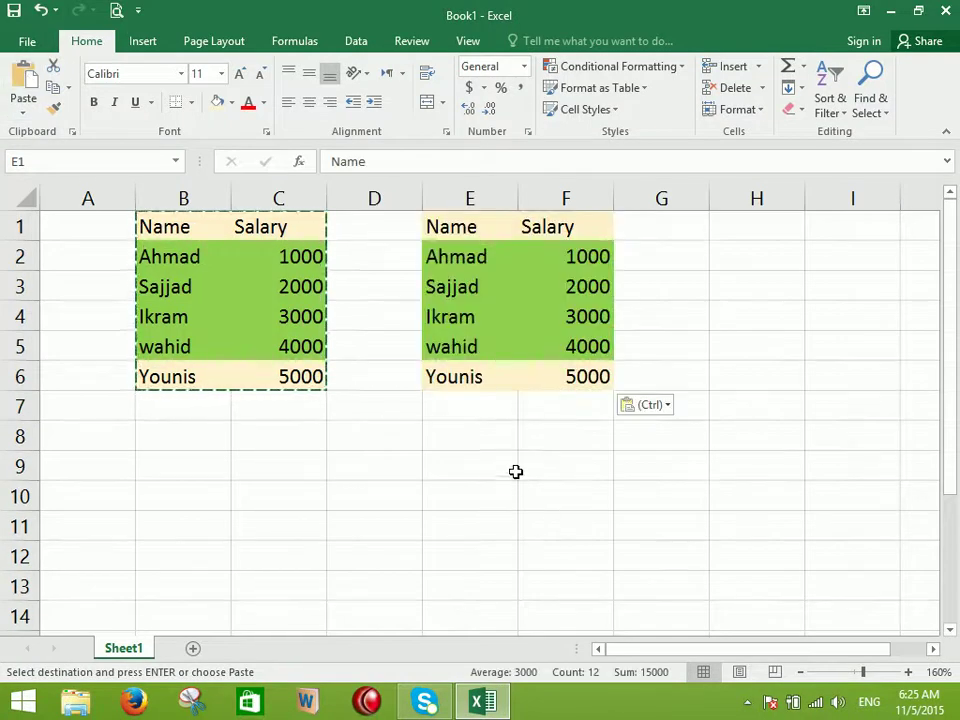
{"action": "key", "text": "ctrl+z"}
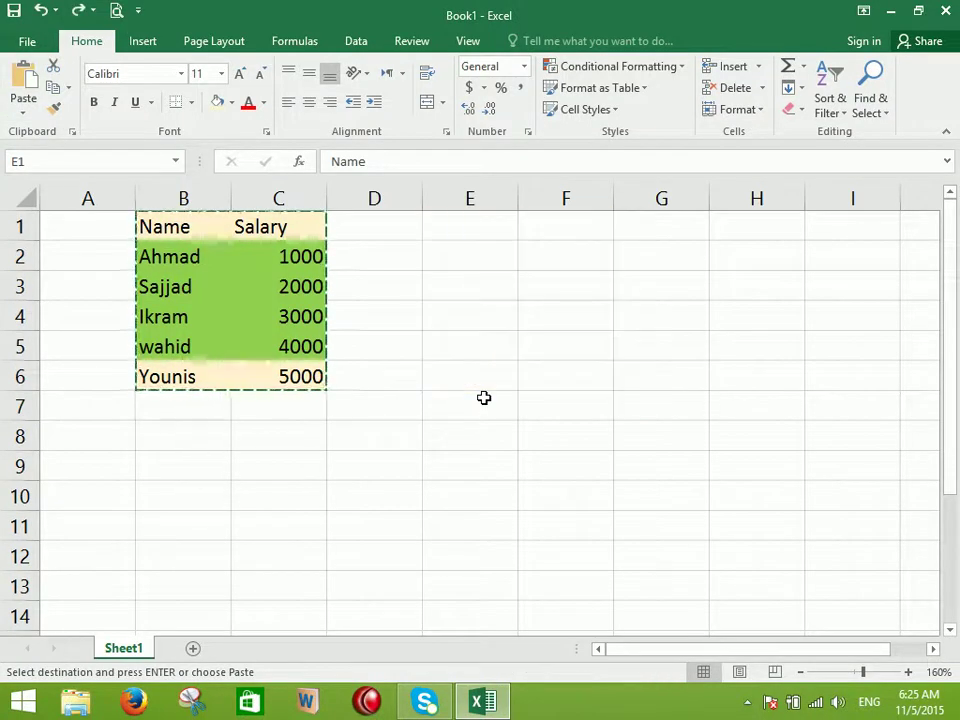
{"action": "left_click", "coordinate": [22, 106]}
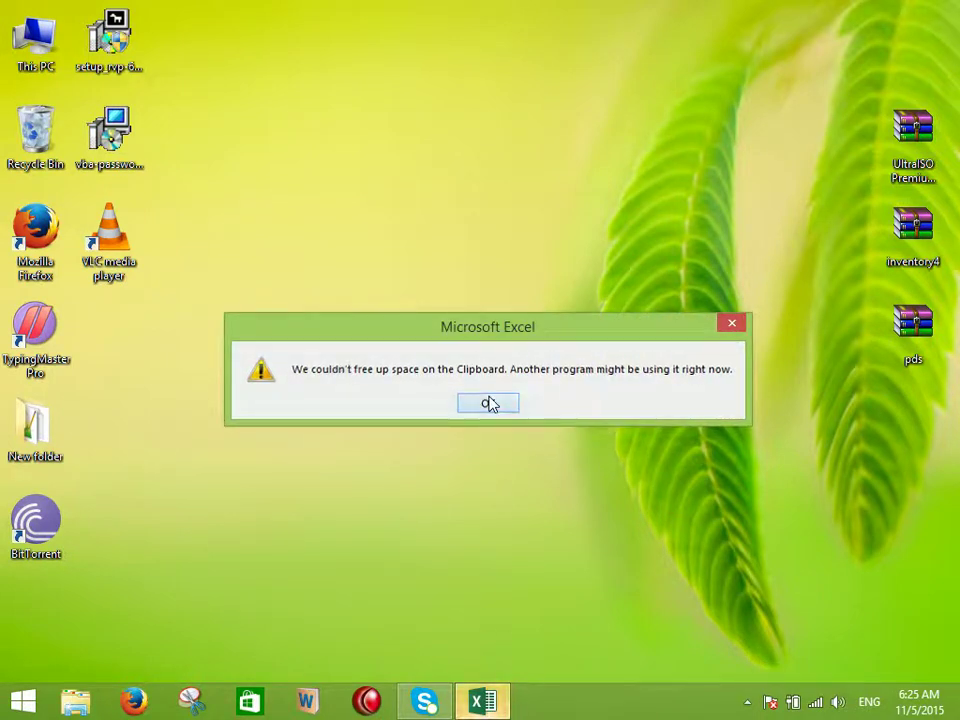
{"action": "left_click", "coordinate": [489, 403]}
{"action": "left_click", "coordinate": [484, 704]}
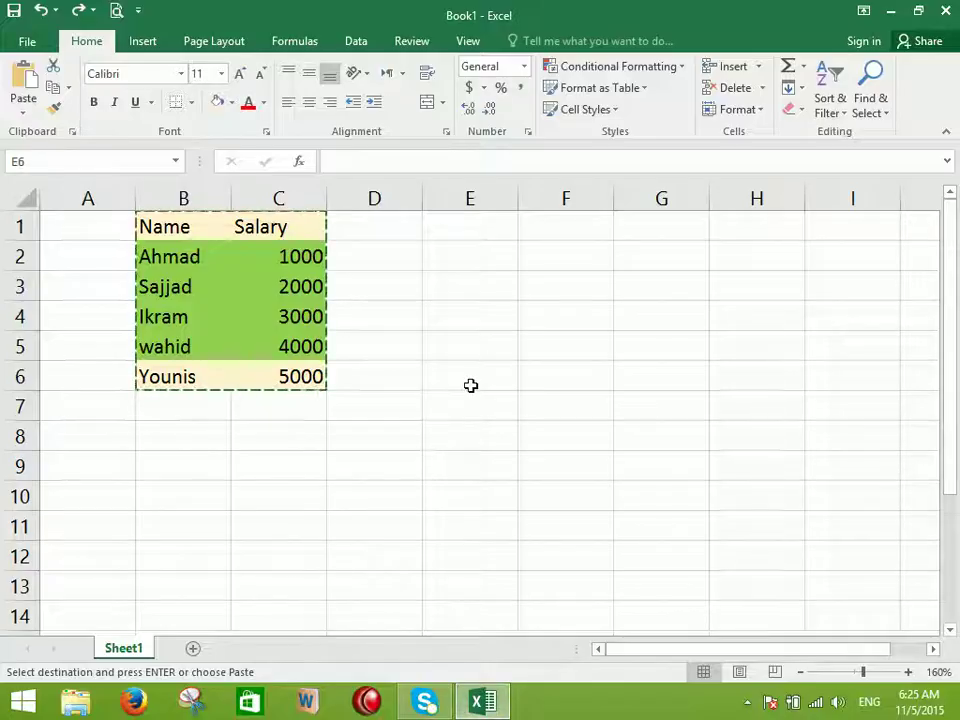
Paste the copied table at cell E6 and move the active cell down to E10
{"action": "key", "text": "Return"}
{"action": "key", "text": "Return"}
{"action": "key", "text": "Return"}
{"action": "key", "text": "Return"}
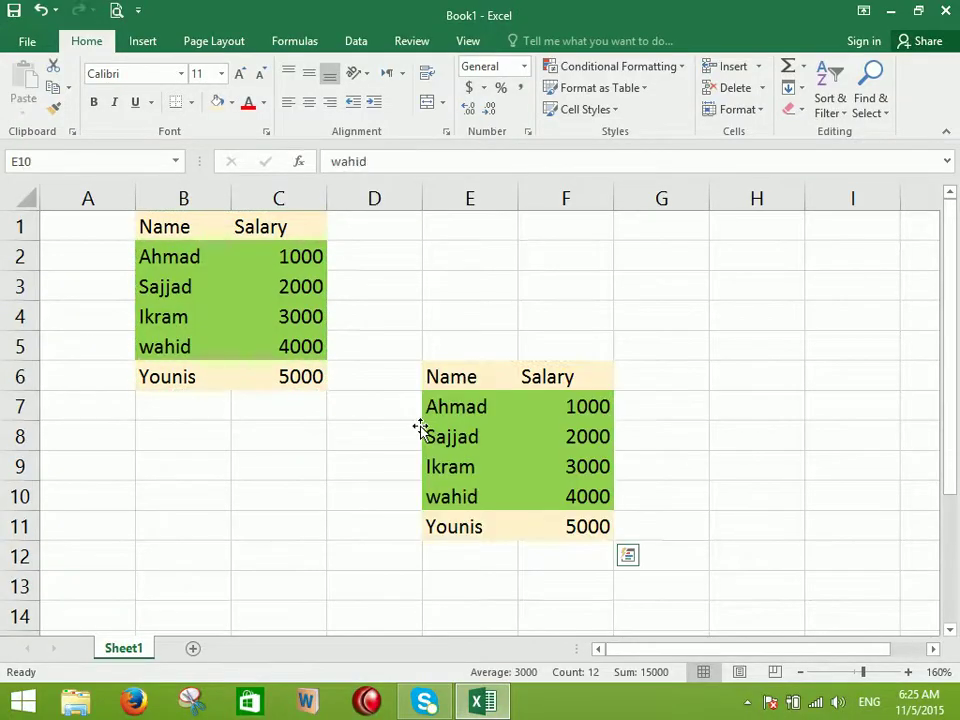
{"action": "double_click", "coordinate": [531, 284]}
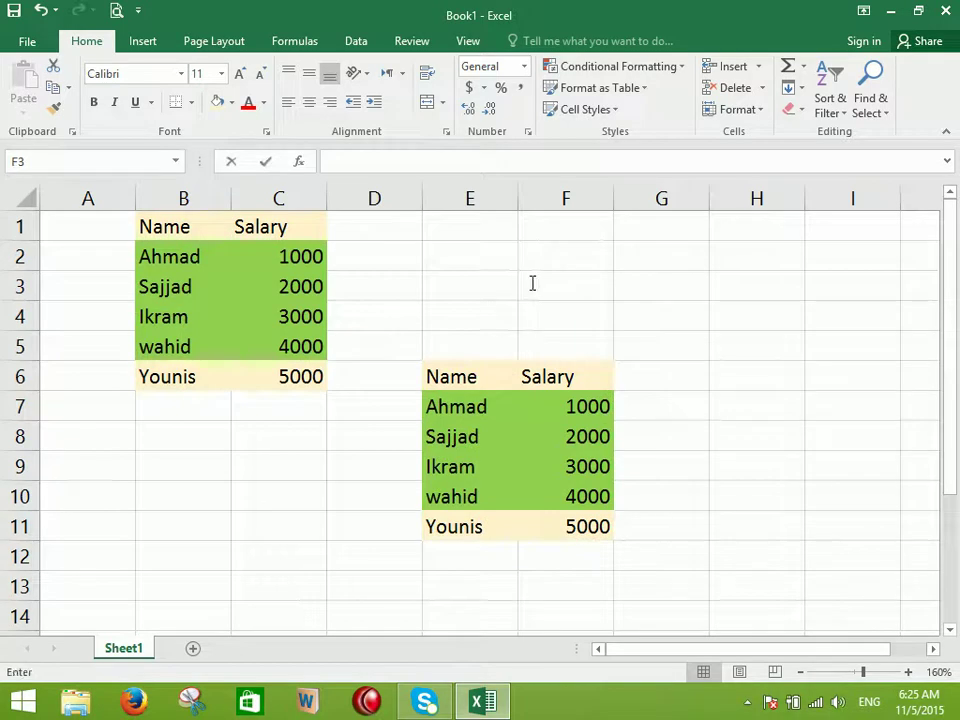
{"action": "left_click", "coordinate": [477, 268]}
{"action": "left_click_drag", "start_coordinate": [459, 376], "coordinate": [582, 530]}
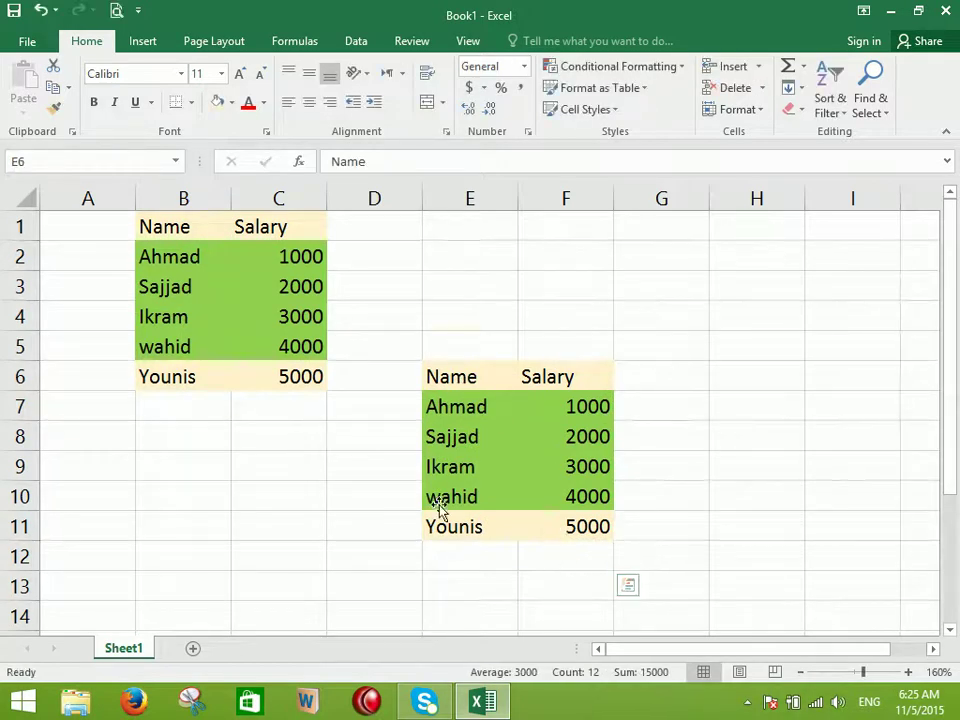
{"action": "left_click_drag", "start_coordinate": [160, 201], "coordinate": [290, 198]}
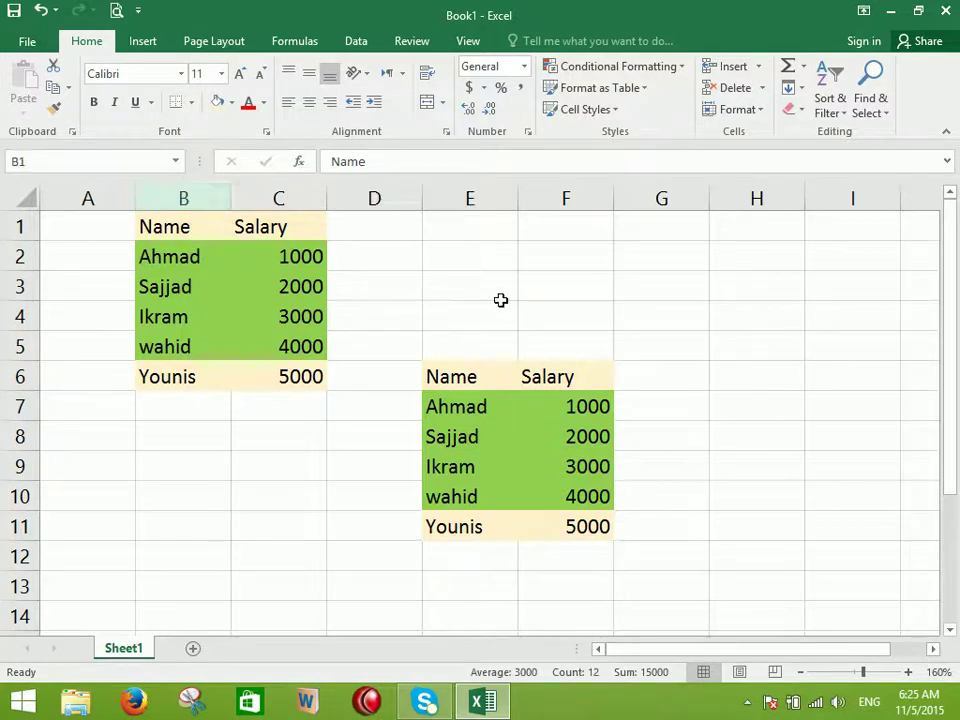
{"action": "left_click_drag", "start_coordinate": [463, 305], "coordinate": [284, 232]}
Close the workbook without saving, restart Excel and create a new blank workbook
{"action": "left_click", "coordinate": [945, 11]}
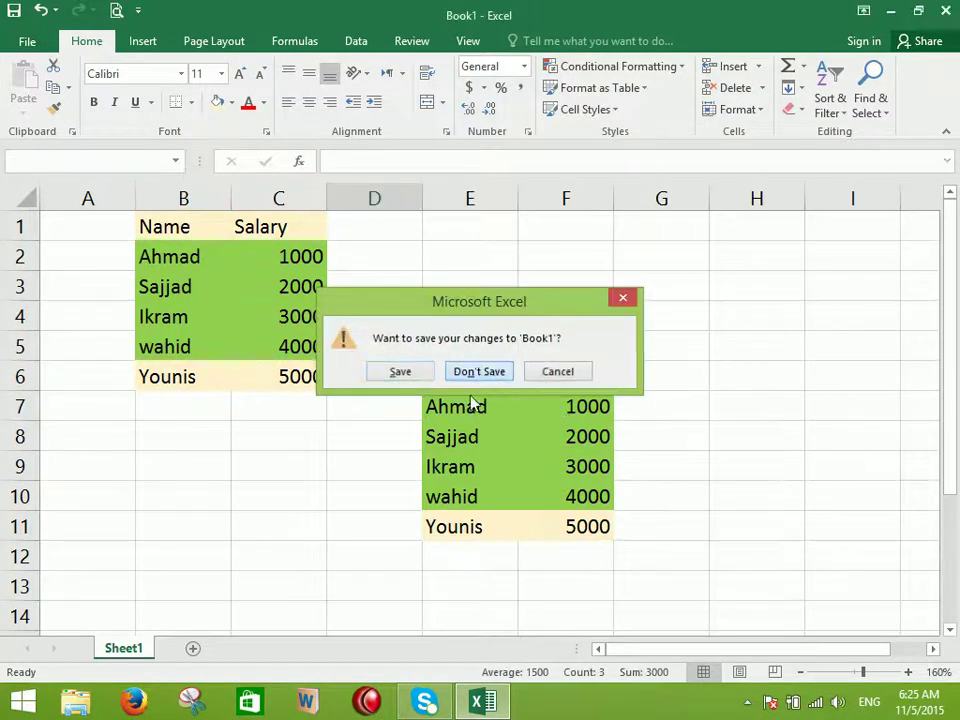
{"action": "left_click", "coordinate": [479, 371]}
{"action": "key", "text": "super+r"}
{"action": "type", "text": "Excel"}
{"action": "key", "text": "Return"}
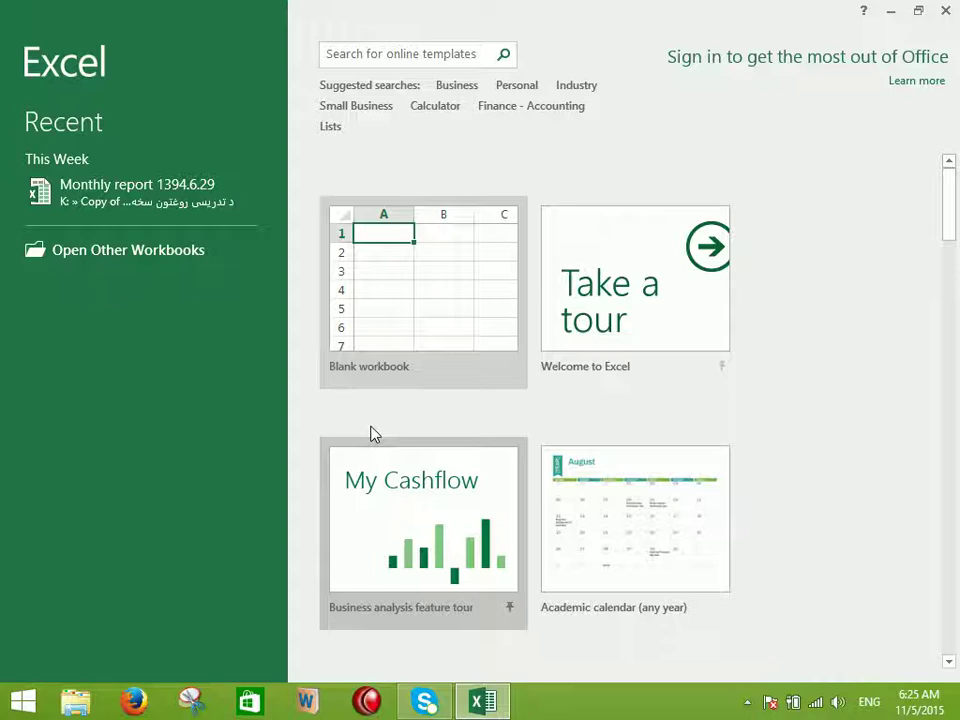
{"action": "left_click", "coordinate": [454, 255]}
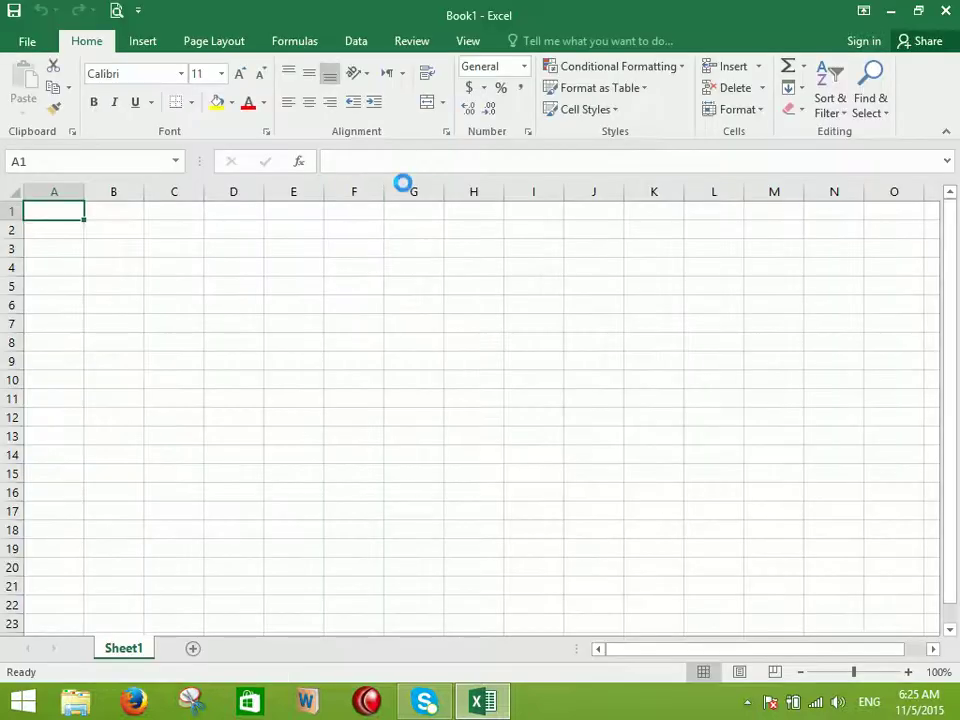
Enter the heading Salary in cell C1 of the new sheet
{"action": "scroll", "coordinate": [403, 200], "scroll_direction": "up", "scroll_amount": 6}
{"action": "left_click", "coordinate": [322, 241]}
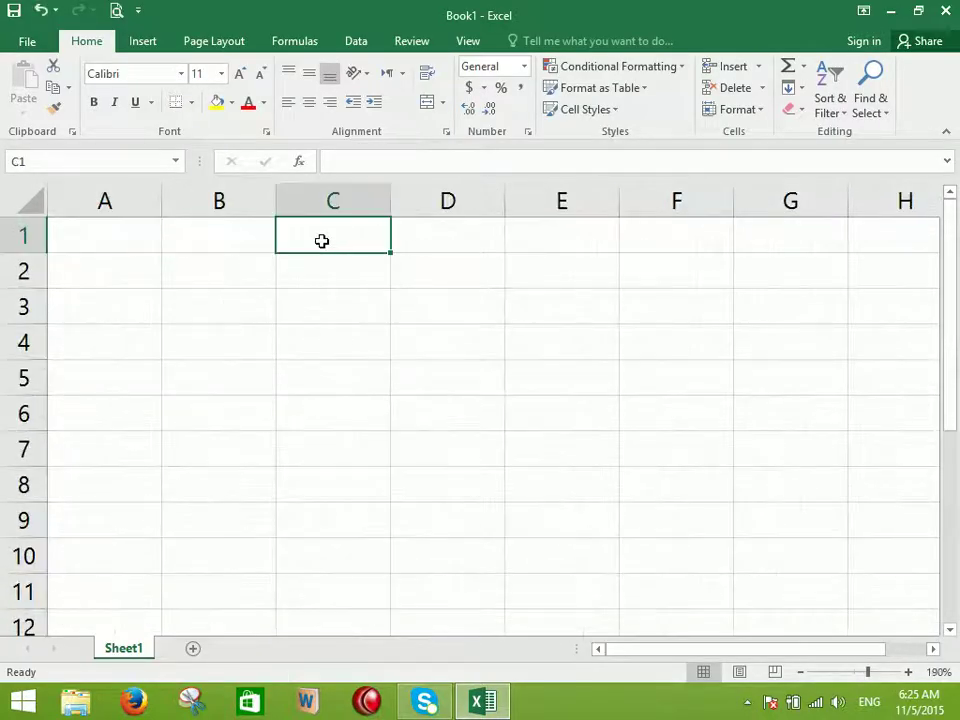
{"action": "type", "text": "Salary"}
{"action": "key", "text": "Tab"}
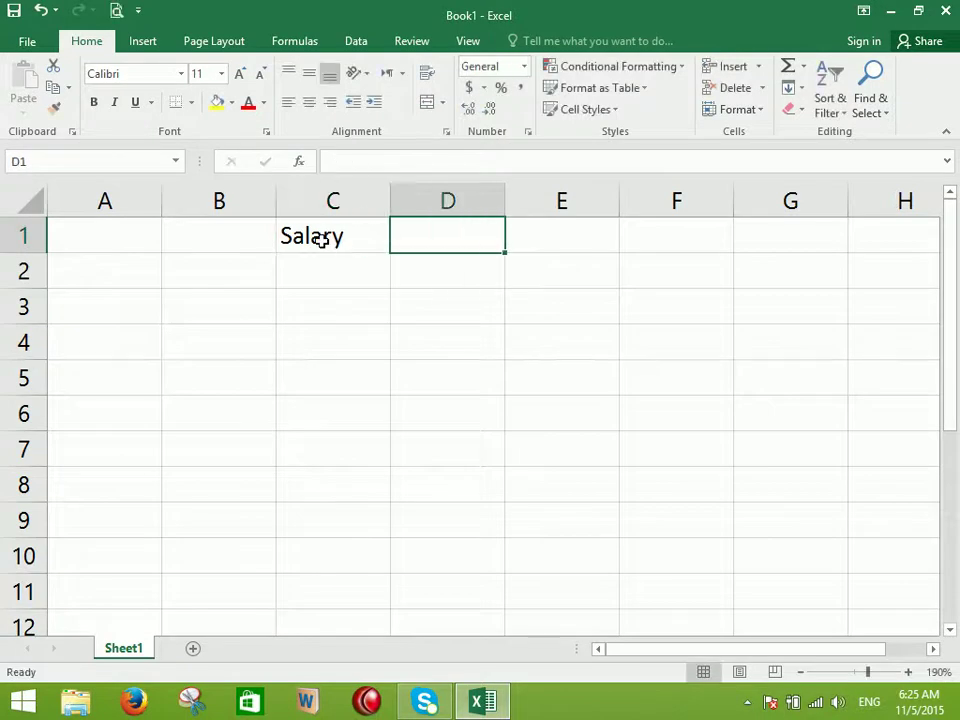
{"action": "type", "text": "Bonus"}
{"action": "key", "text": "Tab"}
{"action": "type", "text": "Total"}
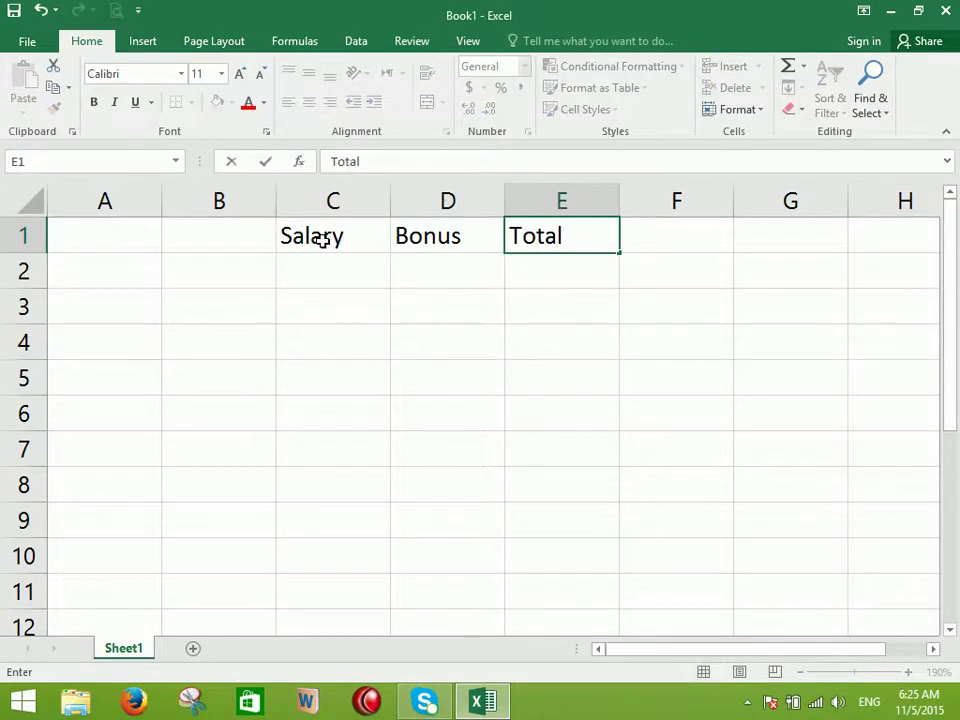
{"action": "key", "text": "Return"}
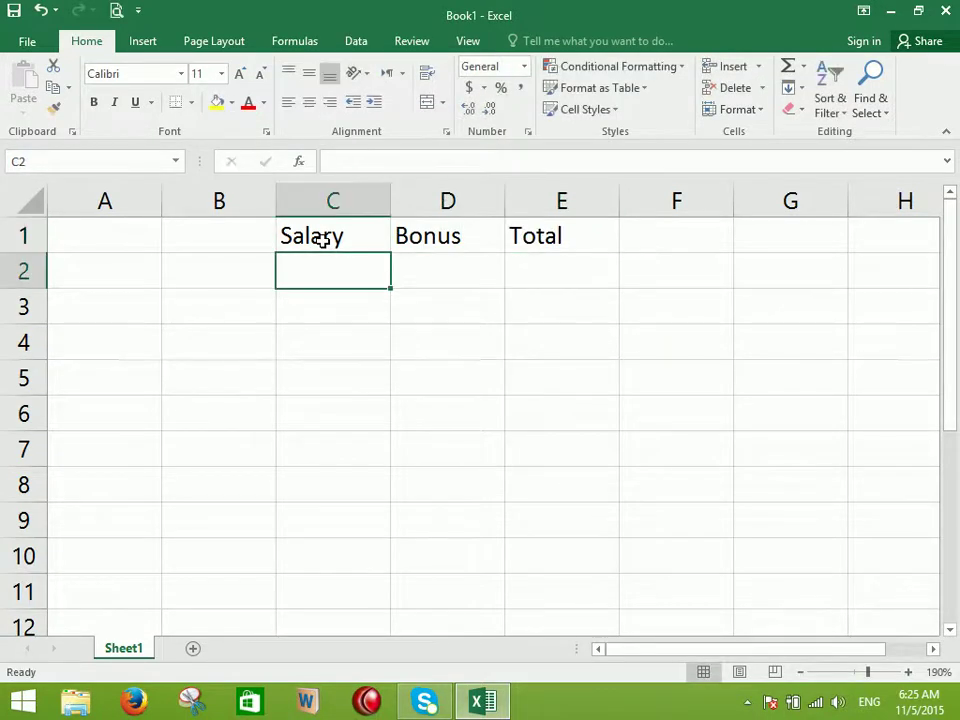
{"action": "left_click_drag", "start_coordinate": [437, 232], "coordinate": [624, 214]}
{"action": "key", "text": "Delete"}
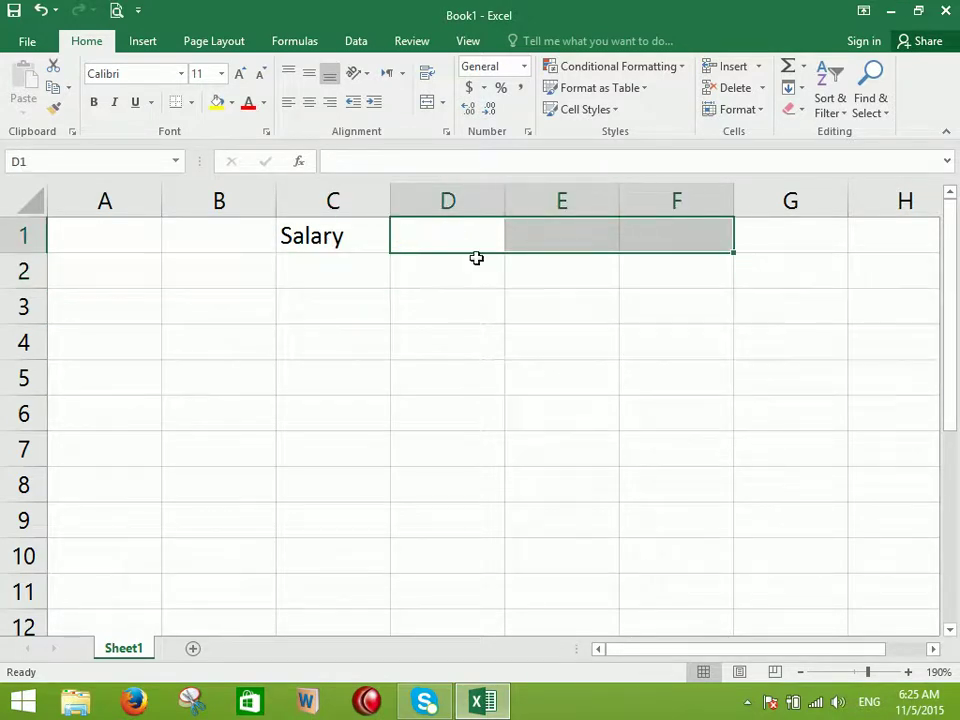
Enter 1000, 2000 and 3000 in C2:C4 below the Salary heading and extend the series down to C8
{"action": "left_click", "coordinate": [353, 274]}
{"action": "type", "text": "1000"}
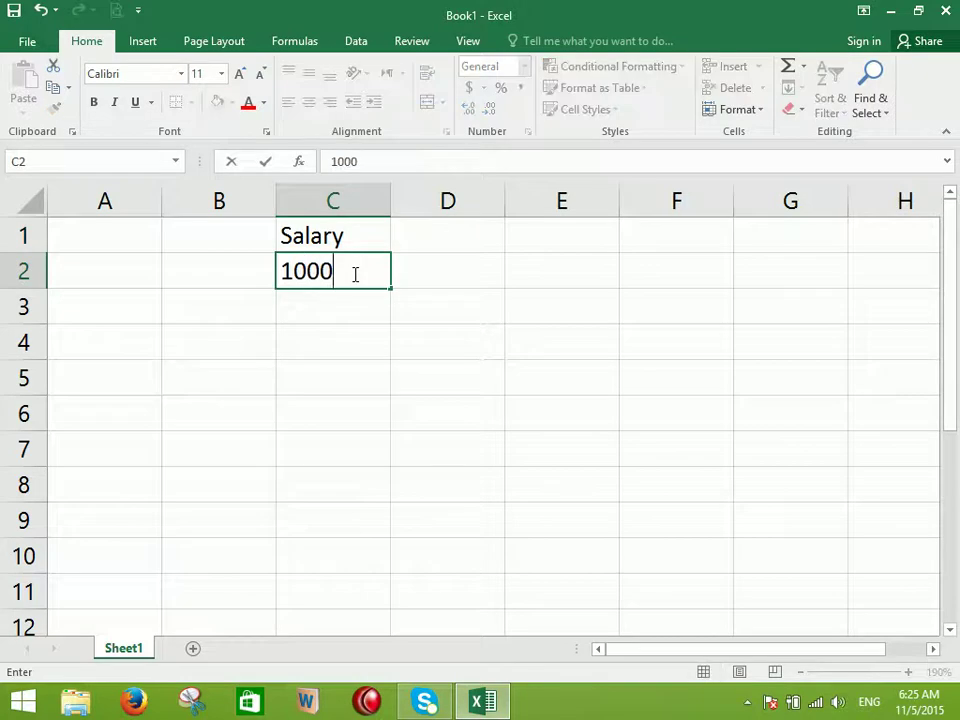
{"action": "key", "text": "Return"}
{"action": "type", "text": "2000"}
{"action": "key", "text": "Return"}
{"action": "type", "text": "3000"}
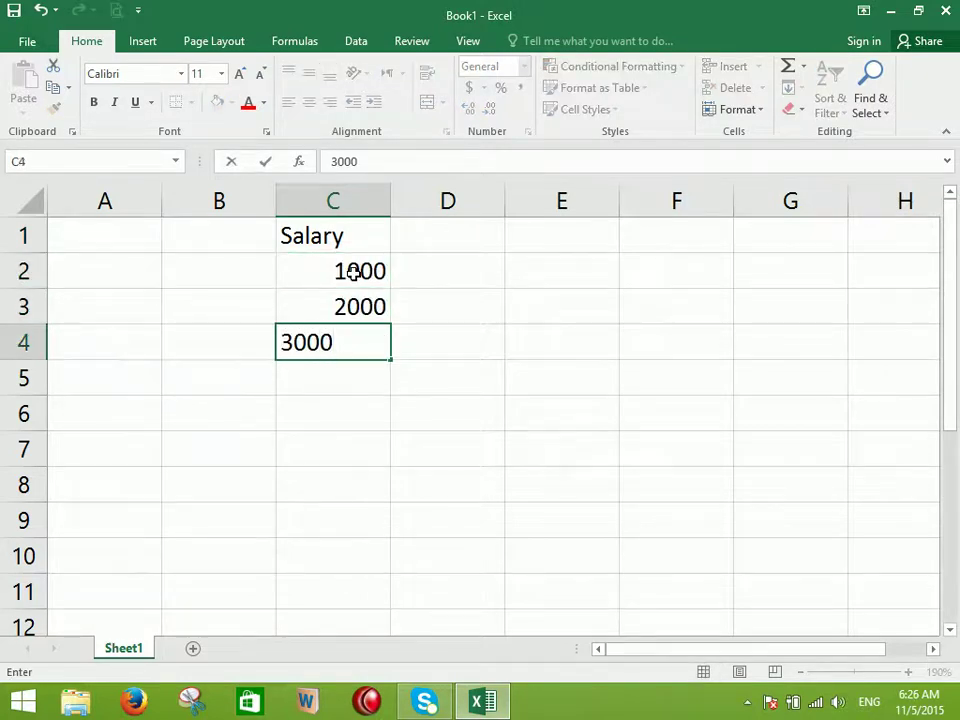
{"action": "key", "text": "Return"}
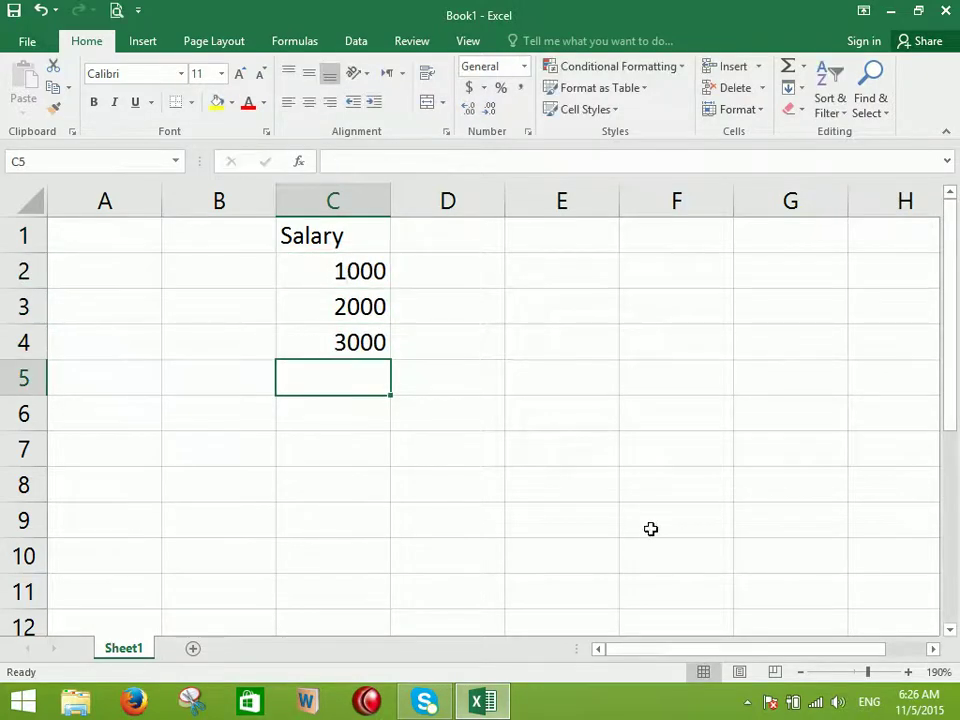
{"action": "left_click_drag", "start_coordinate": [365, 312], "coordinate": [403, 495]}
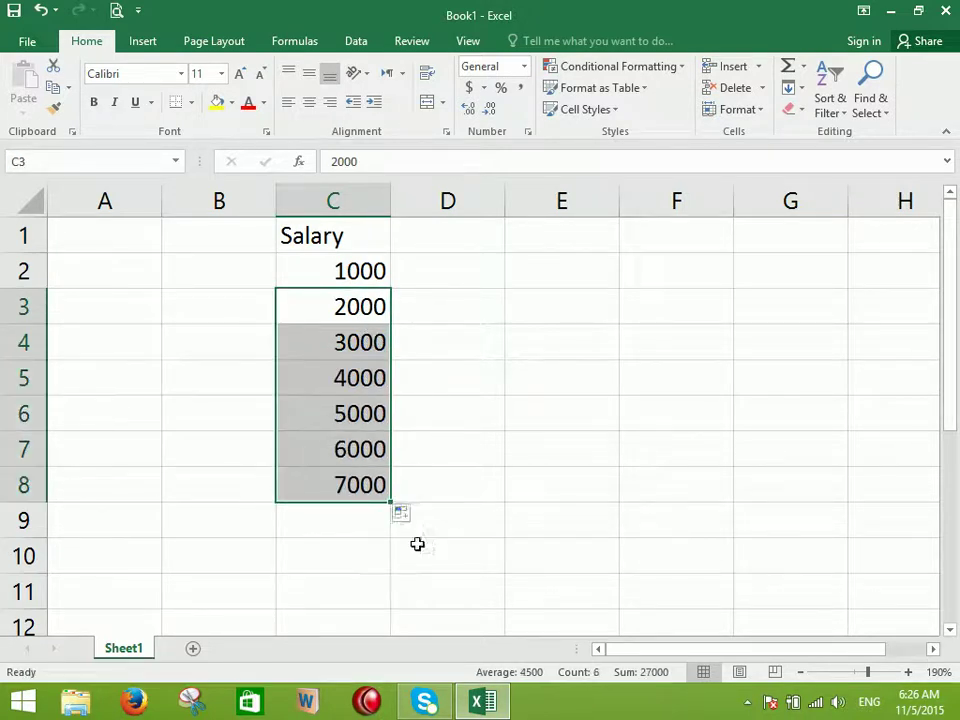
Enter the label Grand Total in cell B9 and widen column B to fit it
{"action": "left_click", "coordinate": [243, 517]}
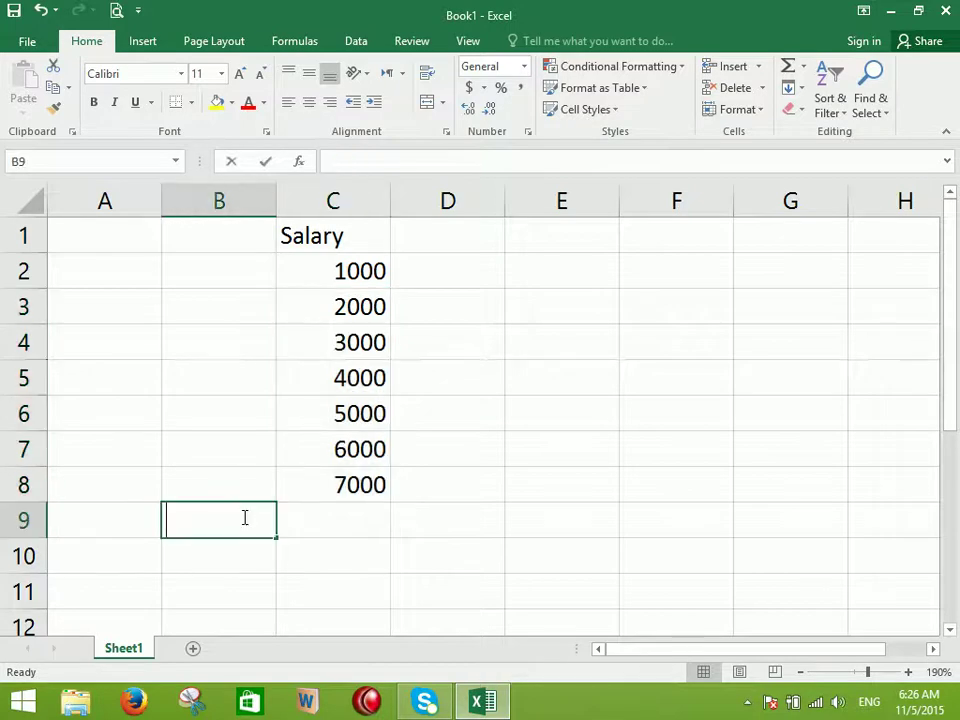
{"action": "type", "text": "Grand Total"}
{"action": "key", "text": "Tab"}
{"action": "left_click", "coordinate": [285, 565]}
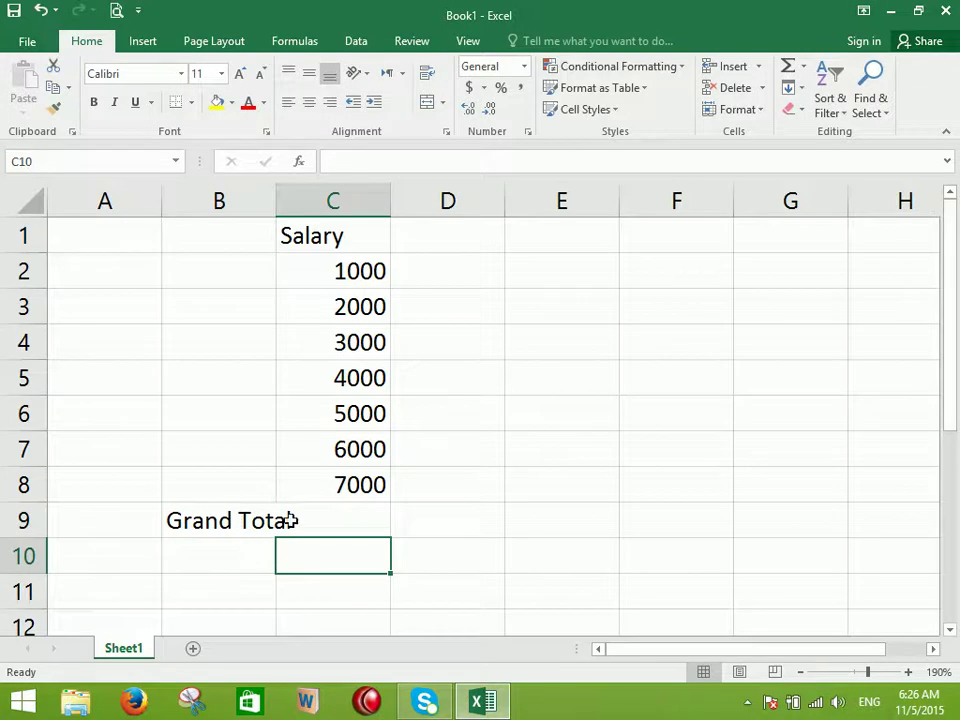
{"action": "double_click", "coordinate": [275, 193]}
{"action": "left_click_drag", "start_coordinate": [296, 196], "coordinate": [289, 226]}
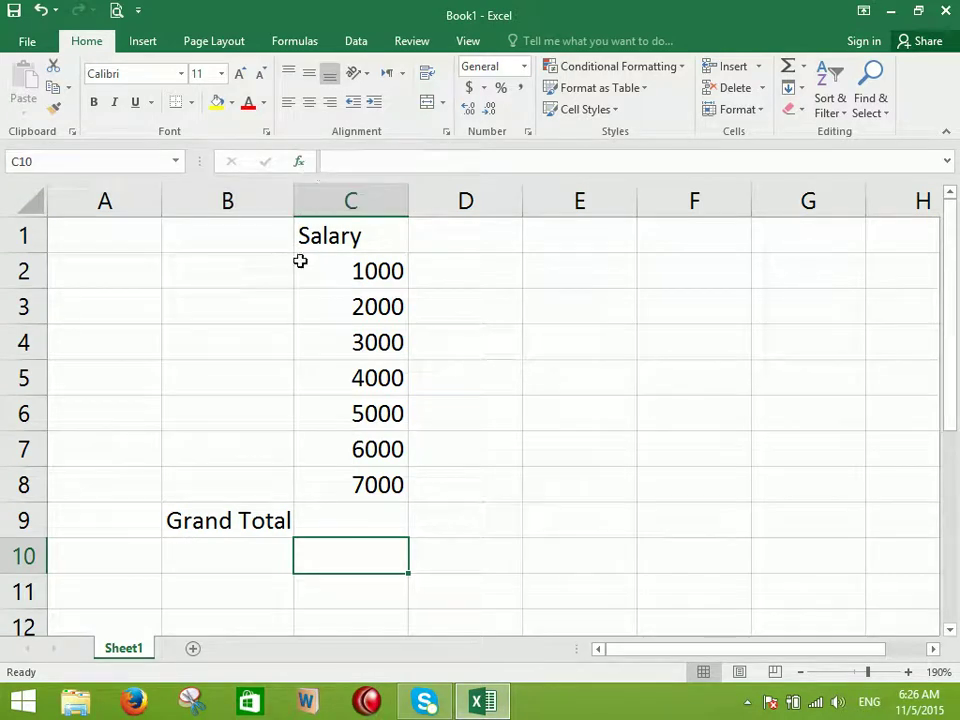
Calculate the salary total in cell C9 with AutoSum over C2:C8
{"action": "left_click", "coordinate": [374, 520]}
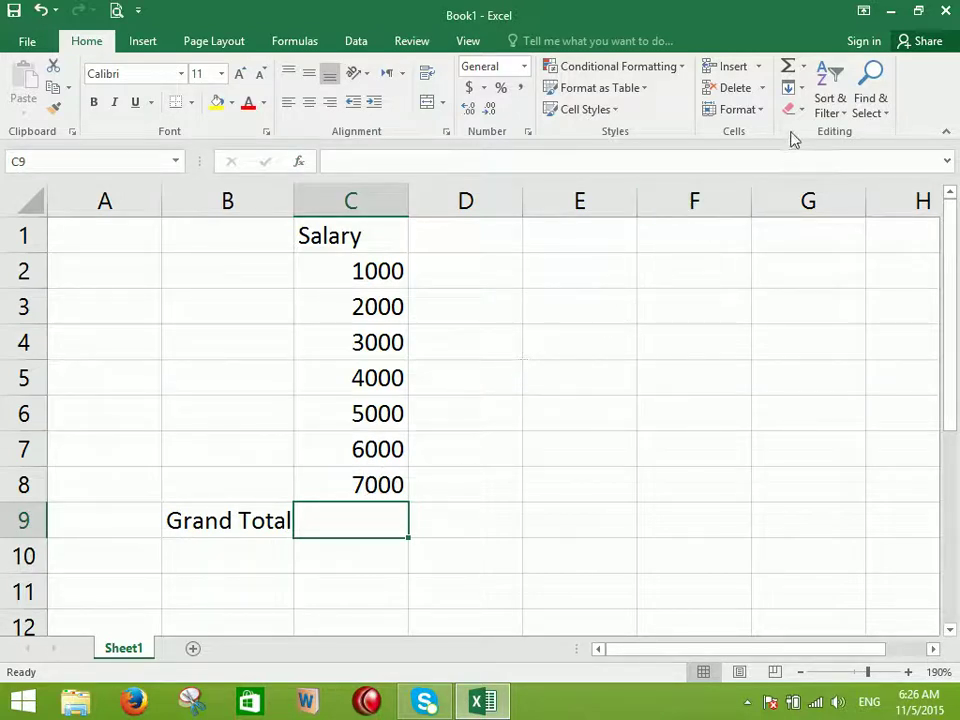
{"action": "left_click", "coordinate": [789, 66]}
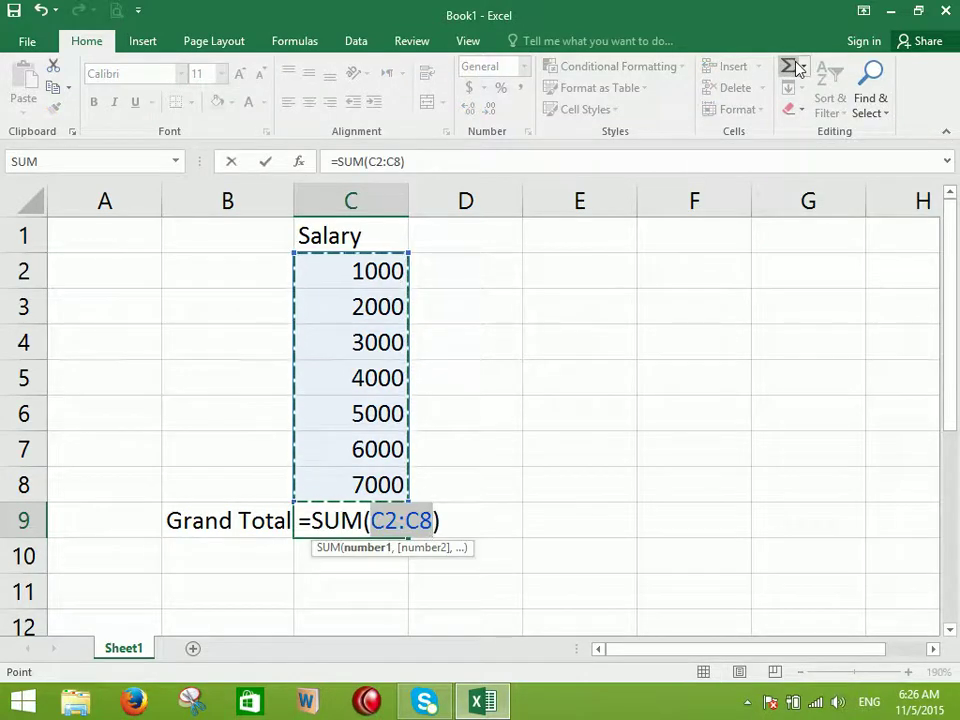
{"action": "left_click", "coordinate": [789, 66]}
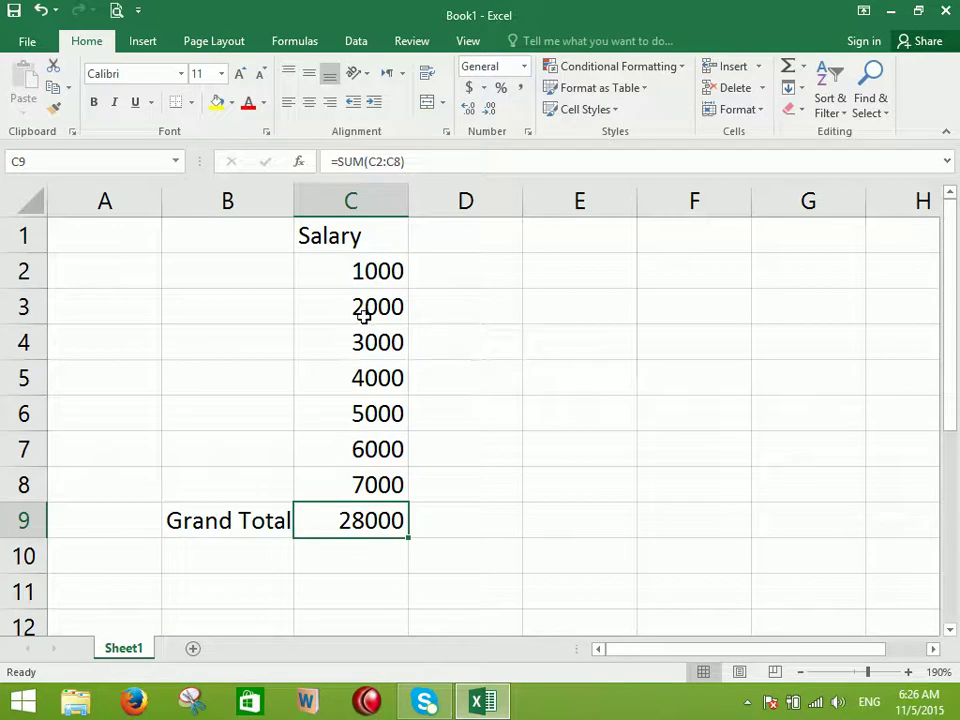
Enter the heading Bonus in cell E1 with the values 100 and 200 in E2 and E3
{"action": "left_click", "coordinate": [579, 245]}
{"action": "left_click", "coordinate": [681, 228]}
{"action": "left_click", "coordinate": [605, 239]}
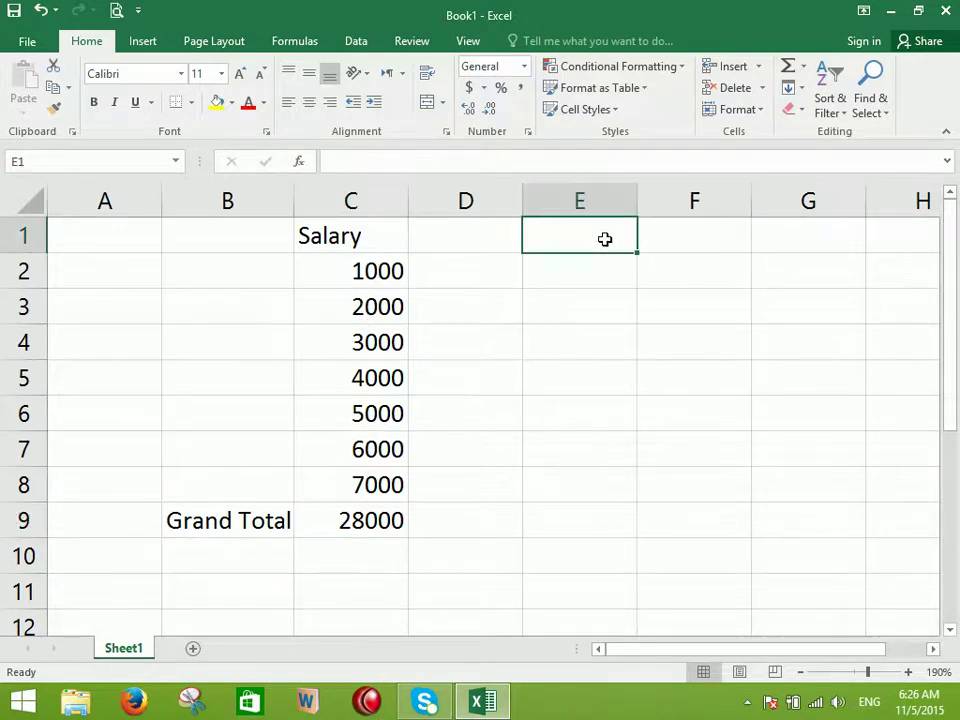
{"action": "type", "text": "Bonus"}
{"action": "key", "text": "Return"}
{"action": "type", "text": "100"}
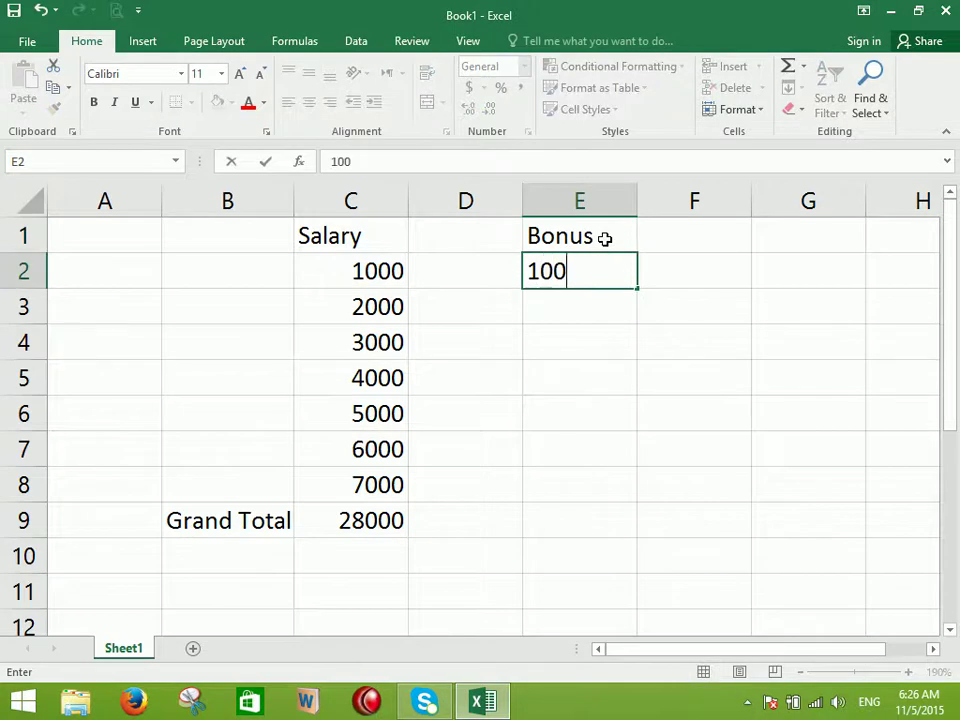
{"action": "key", "text": "Return"}
{"action": "type", "text": "200"}
{"action": "key", "text": "Return"}
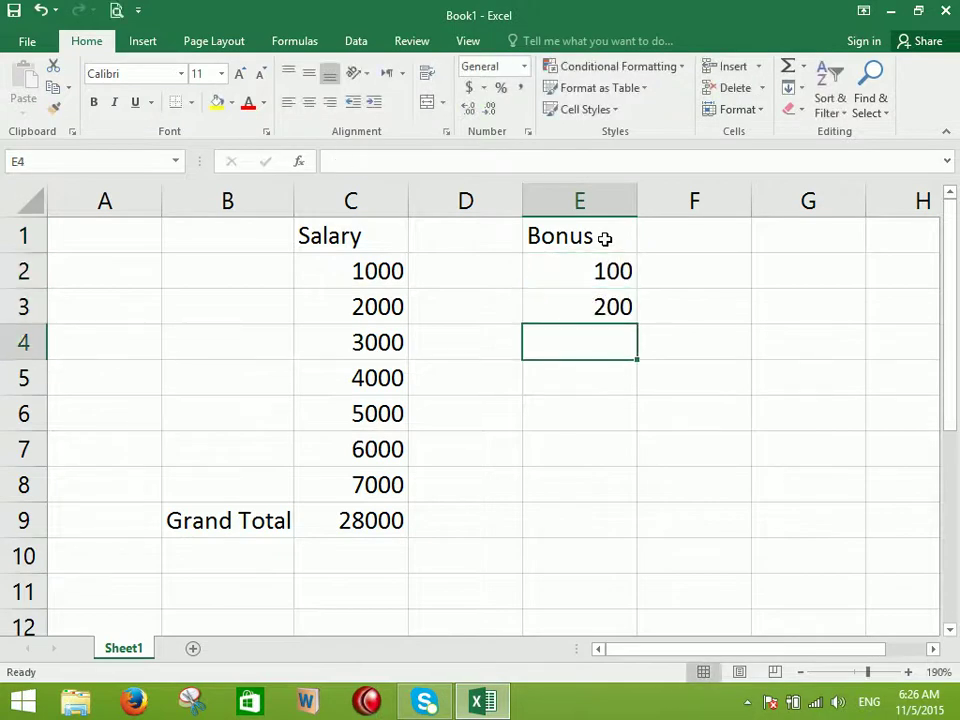
Extend the bonus series from E2:E3 down to E8
{"action": "left_click_drag", "start_coordinate": [579, 250], "coordinate": [580, 304]}
{"action": "left_click_drag", "start_coordinate": [570, 264], "coordinate": [581, 308]}
{"action": "left_click_drag", "start_coordinate": [637, 324], "coordinate": [594, 495]}
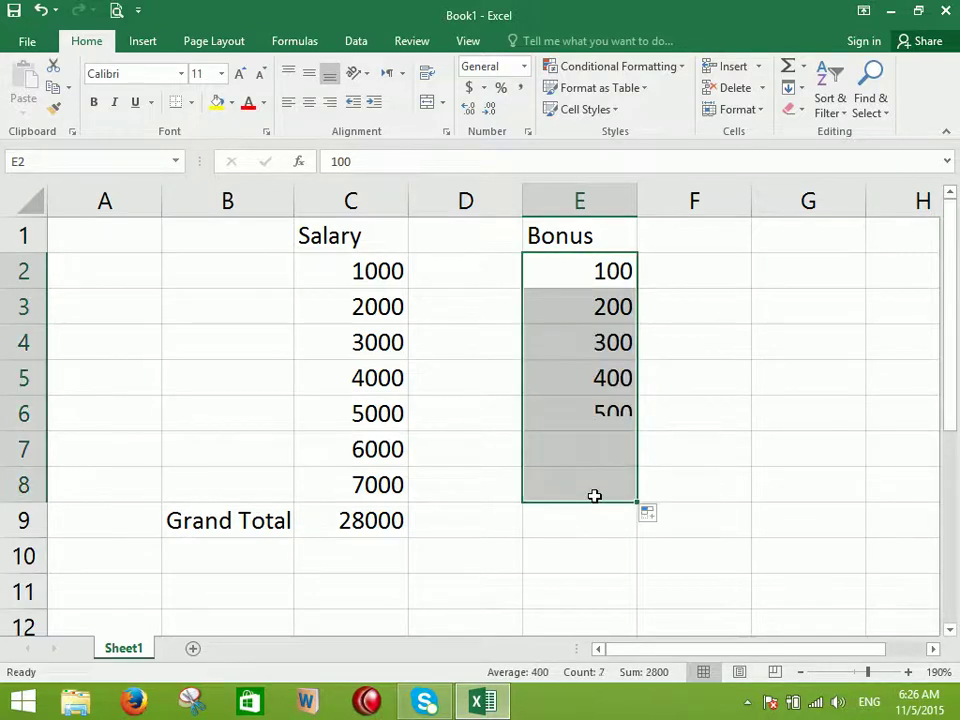
Copy the salary total in C9 and paste it into E9 with the Formulas option, dismissing the clipboard message
{"action": "left_click", "coordinate": [369, 518]}
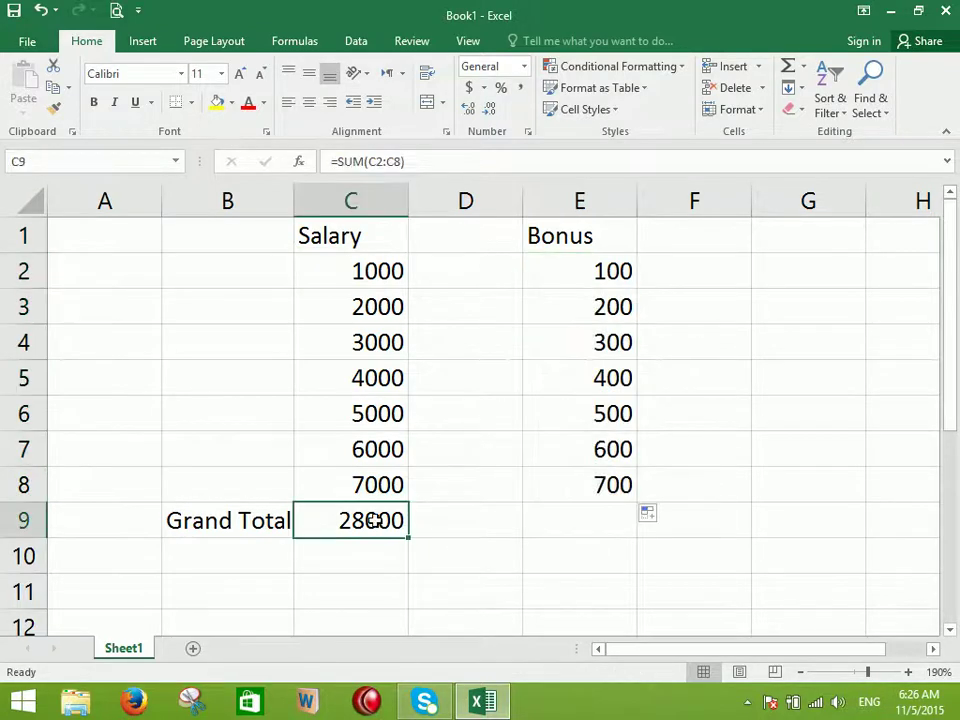
{"action": "left_click", "coordinate": [54, 88]}
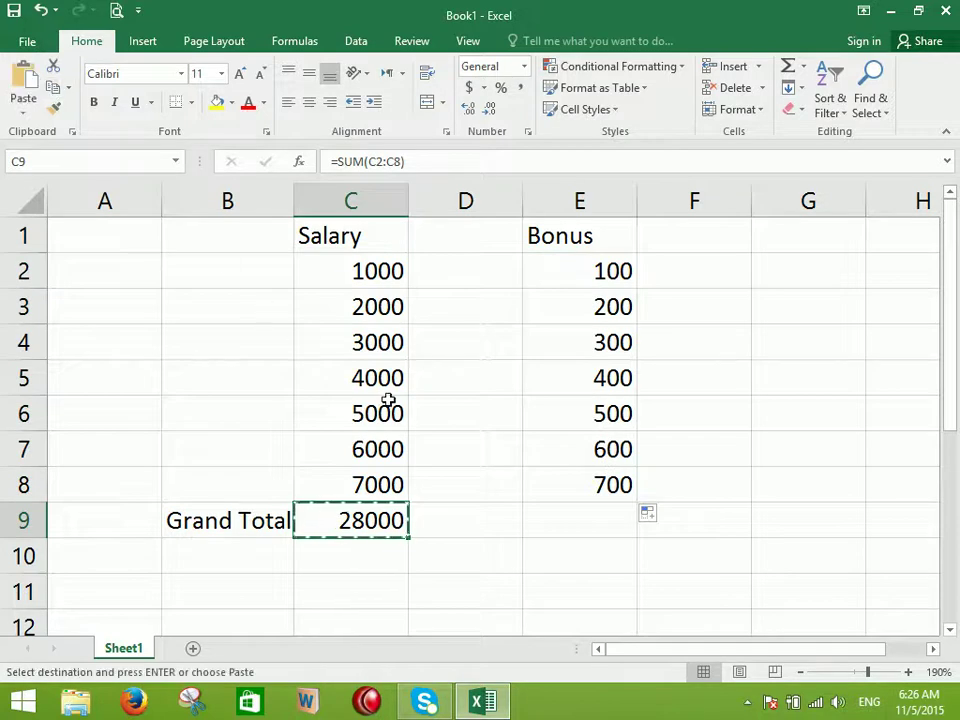
{"action": "left_click", "coordinate": [598, 525]}
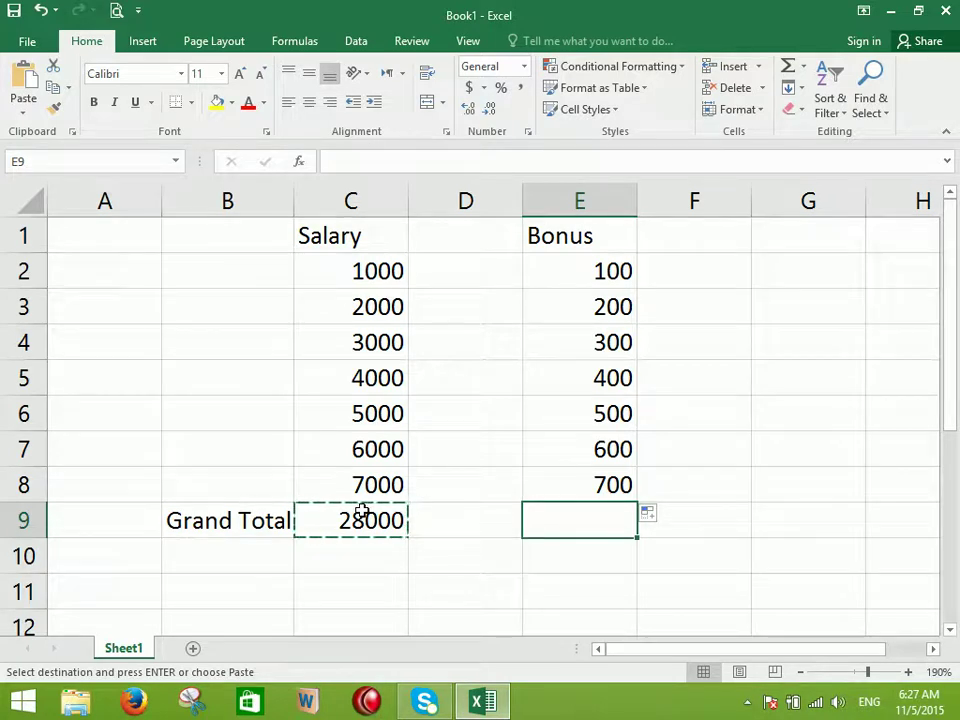
{"action": "left_click", "coordinate": [22, 110]}
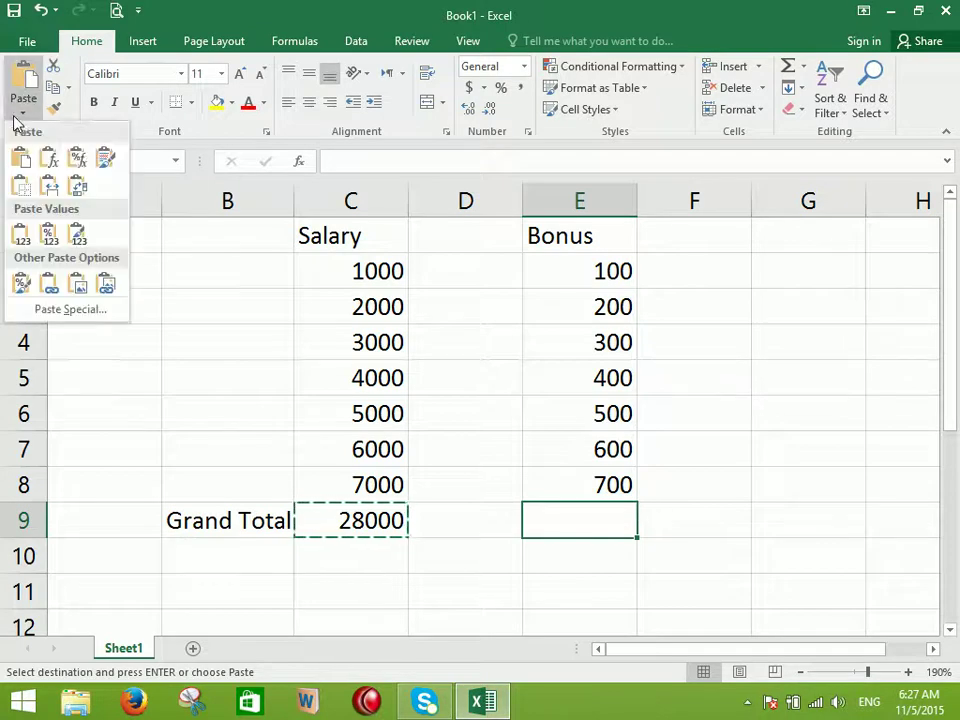
{"action": "left_click", "coordinate": [52, 160]}
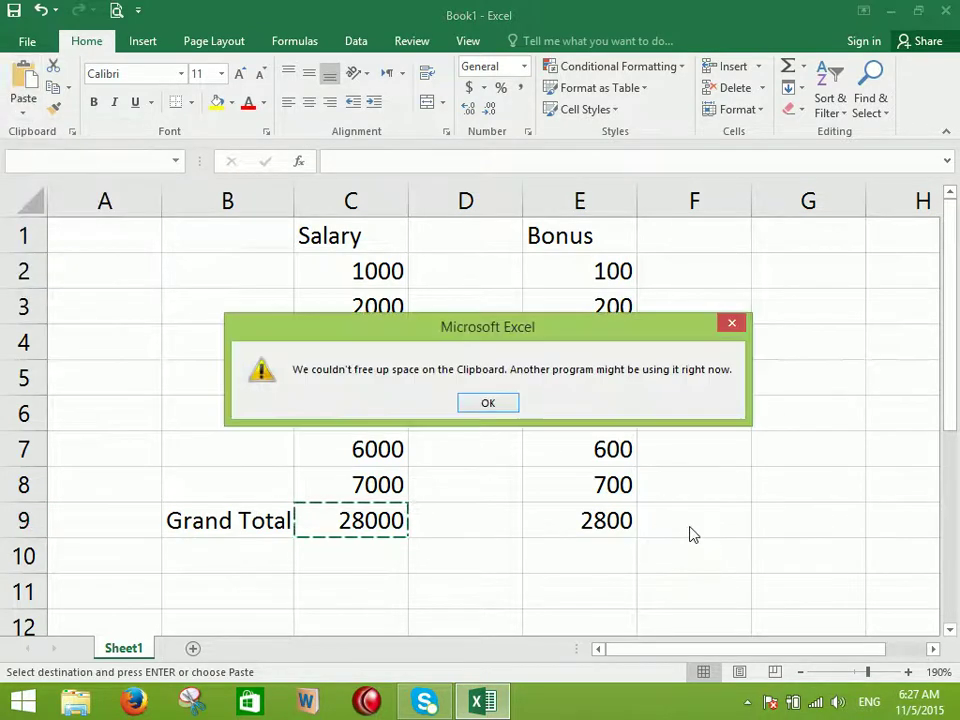
{"action": "left_click", "coordinate": [489, 403]}
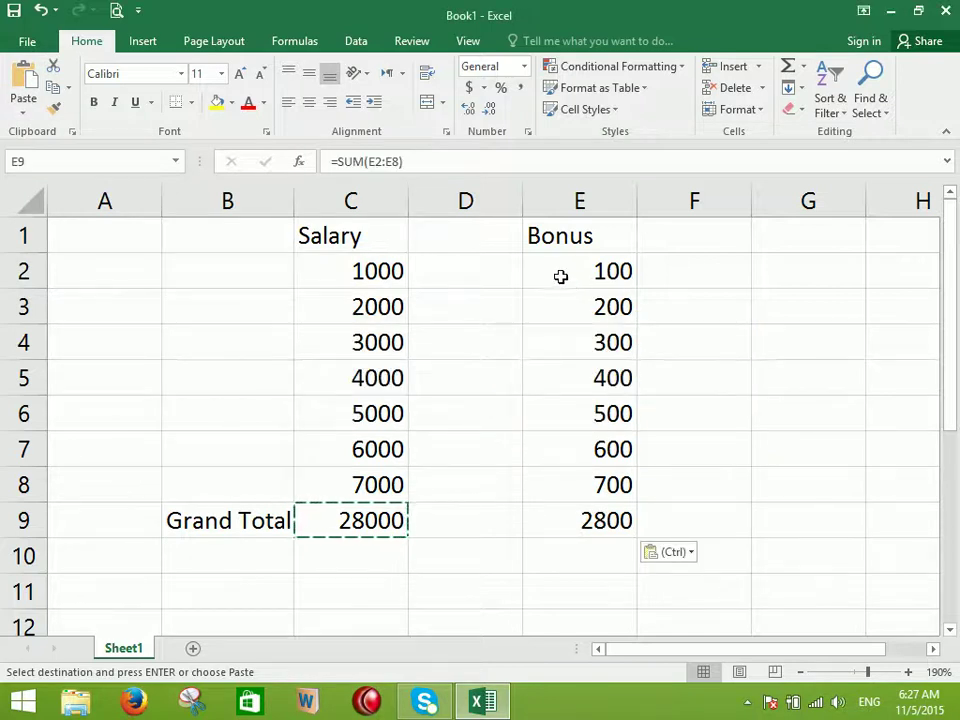
Clear all items from the Office Clipboard and close it
{"action": "left_click", "coordinate": [73, 132]}
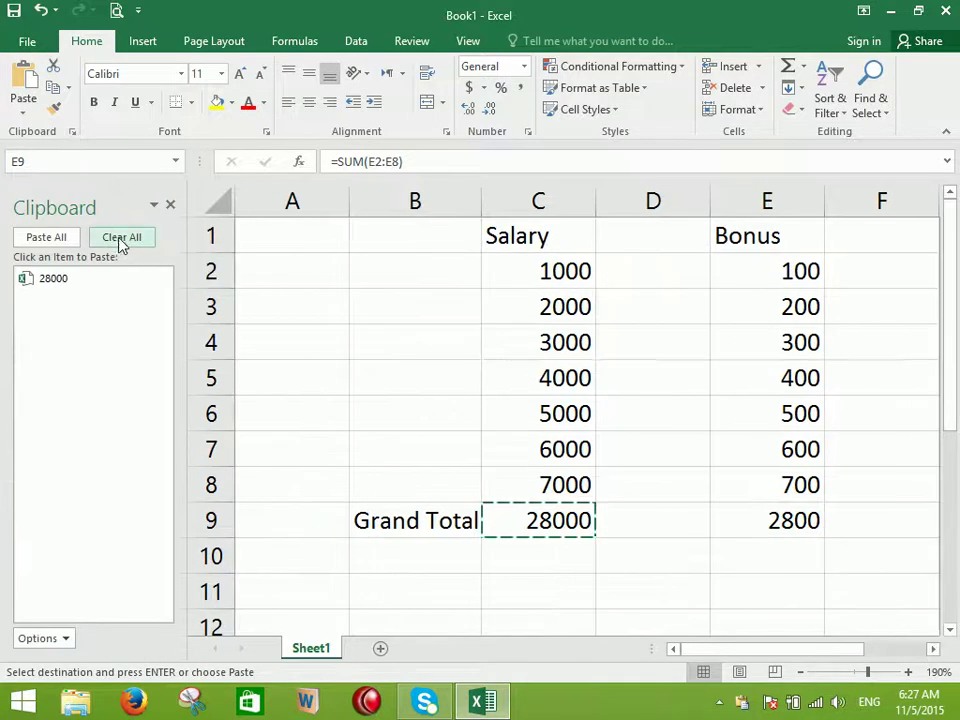
{"action": "left_click", "coordinate": [116, 238]}
{"action": "left_click", "coordinate": [170, 205]}
Examine the pasted formula in cell E9 and the bonus range it refers to, leaving the cell without editing it
{"action": "left_click", "coordinate": [549, 403]}
{"action": "left_click", "coordinate": [593, 527]}
{"action": "double_click", "coordinate": [593, 515]}
{"action": "double_click", "coordinate": [555, 520]}
{"action": "left_click", "coordinate": [727, 436]}
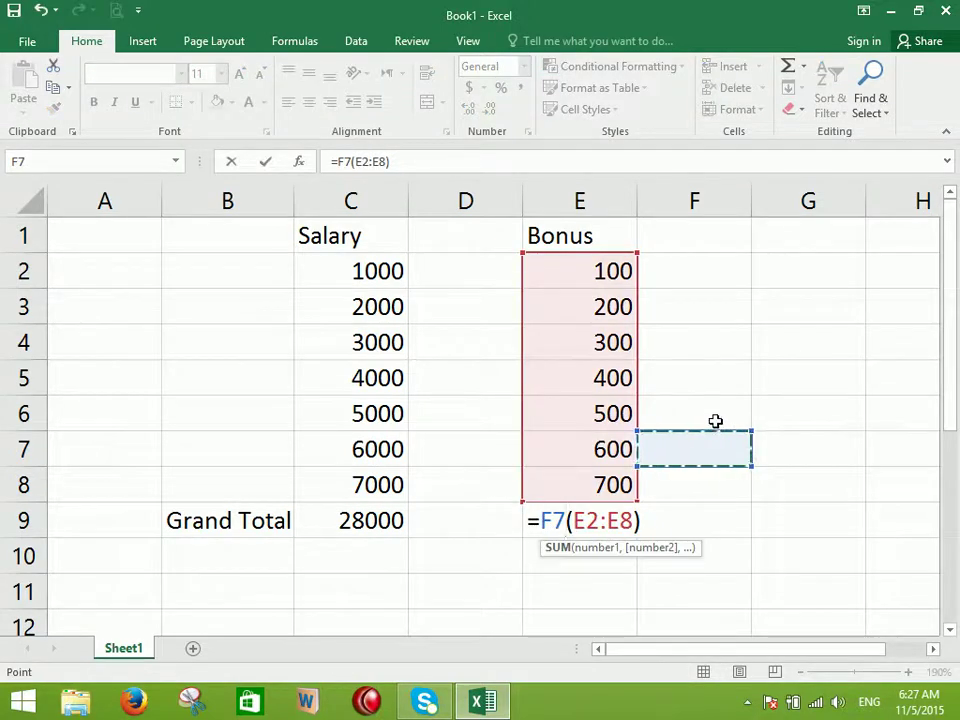
{"action": "key", "text": "Escape"}
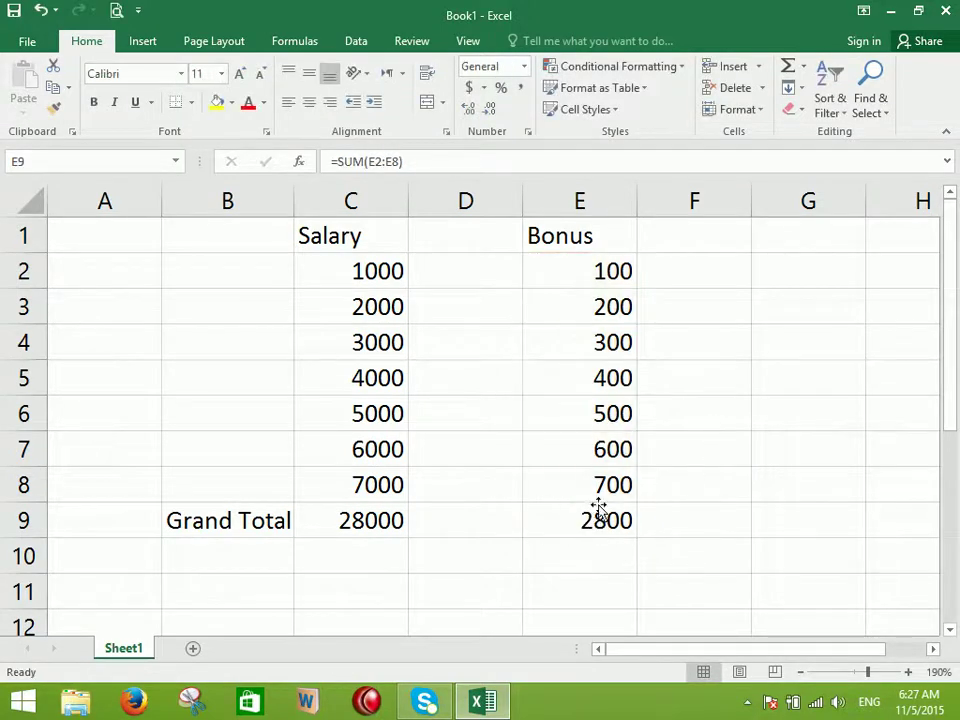
{"action": "left_click_drag", "start_coordinate": [615, 268], "coordinate": [612, 342]}
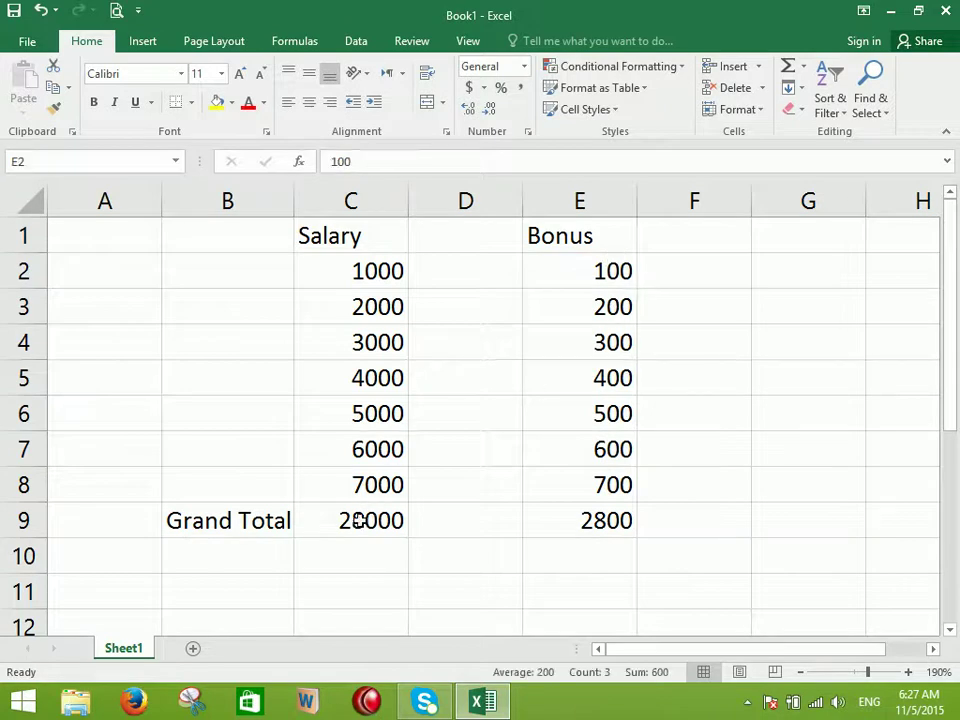
Compare the salary total in C9 with the bonus total formula in E9
{"action": "left_click", "coordinate": [360, 520]}
{"action": "left_click", "coordinate": [577, 523]}
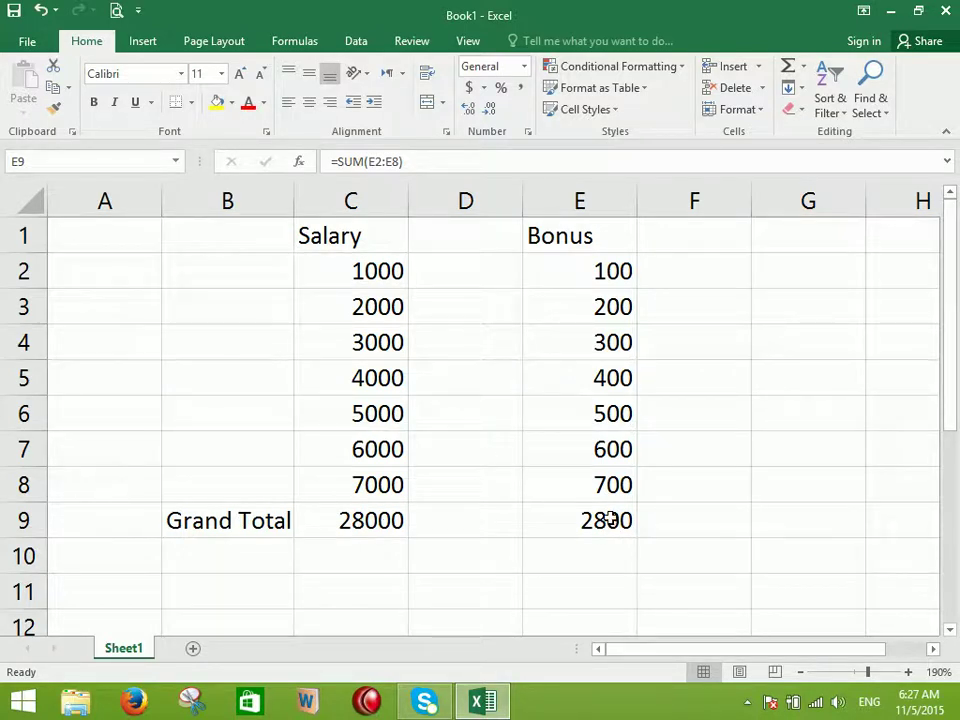
Enter the filler text scasdasd in cell B2
{"action": "left_click", "coordinate": [184, 313]}
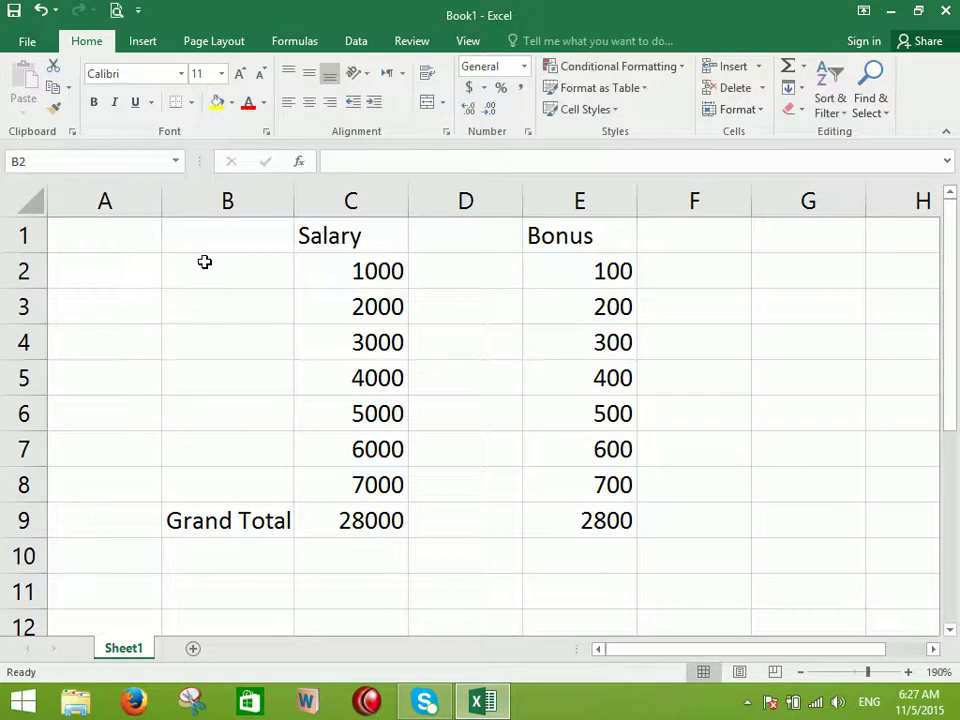
{"action": "type", "text": "scasdasd"}
{"action": "left_click", "coordinate": [233, 375]}
{"action": "double_click", "coordinate": [221, 407]}
{"action": "left_click", "coordinate": [174, 262]}
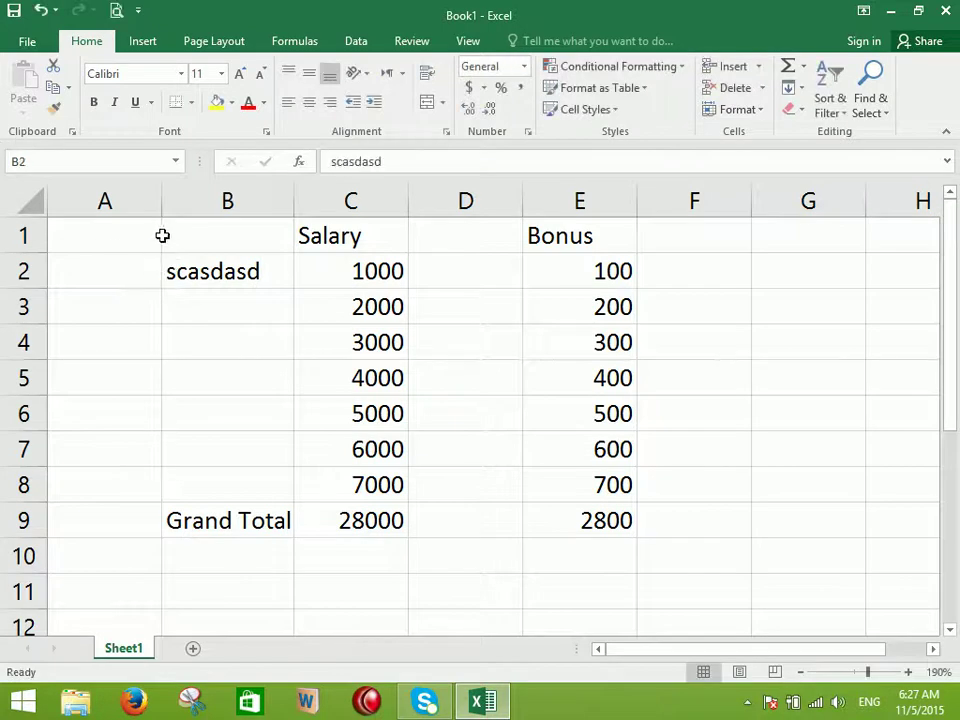
Close Excel without saving Book1 and restart it with a new blank workbook
{"action": "key", "text": "alt+F4"}
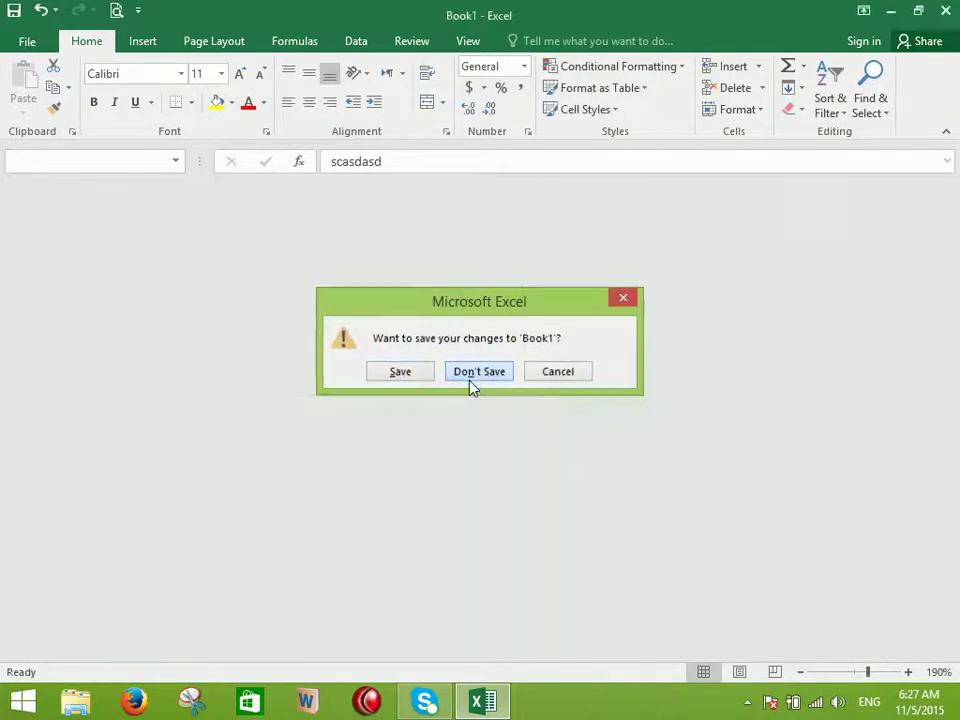
{"action": "left_click", "coordinate": [474, 380]}
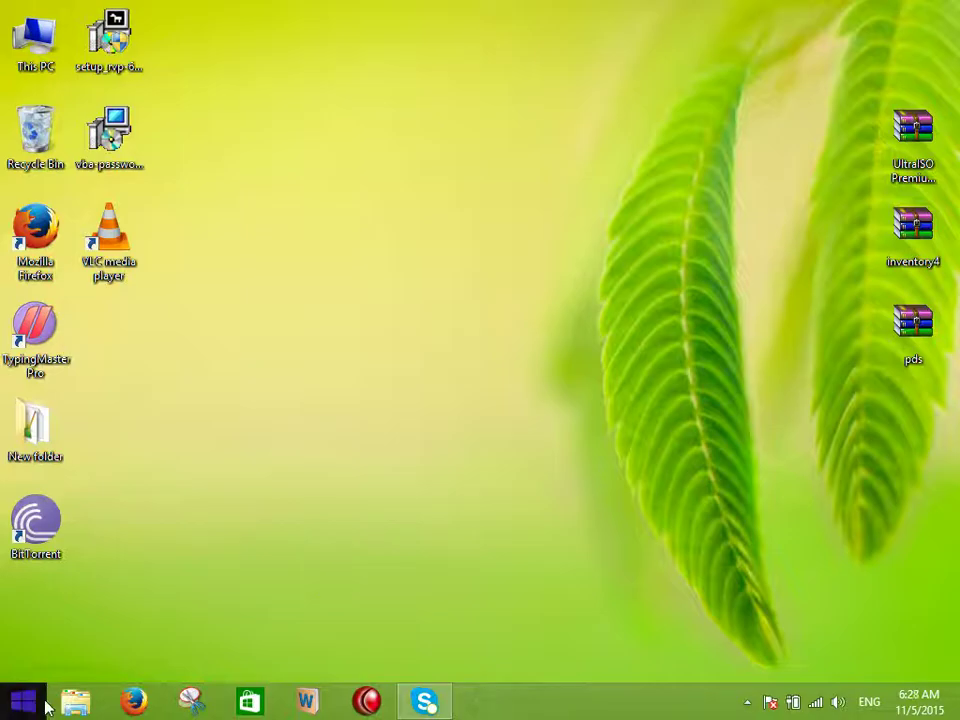
{"action": "right_click", "coordinate": [30, 707]}
{"action": "left_click", "coordinate": [101, 645]}
{"action": "left_click", "coordinate": [168, 652]}
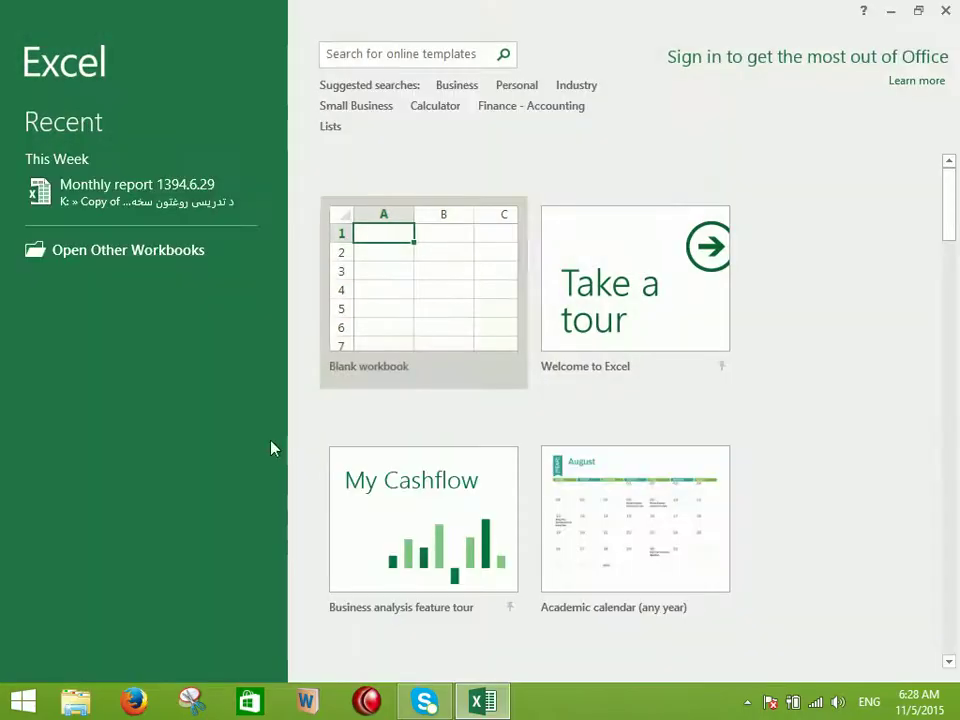
{"action": "left_click", "coordinate": [396, 242]}
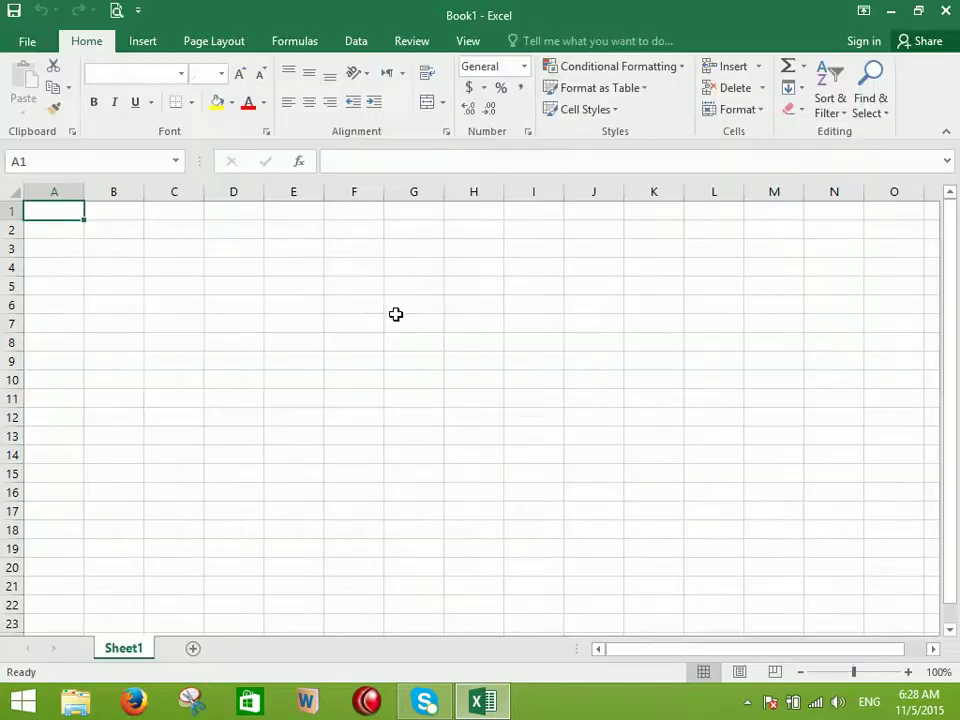
Enter the header Salary in D1 with 1000, 2000 and 3000 below it, and extend the series down to D7
{"action": "scroll", "coordinate": [423, 331], "scroll_direction": "up", "scroll_amount": 3}
{"action": "left_click", "coordinate": [425, 249]}
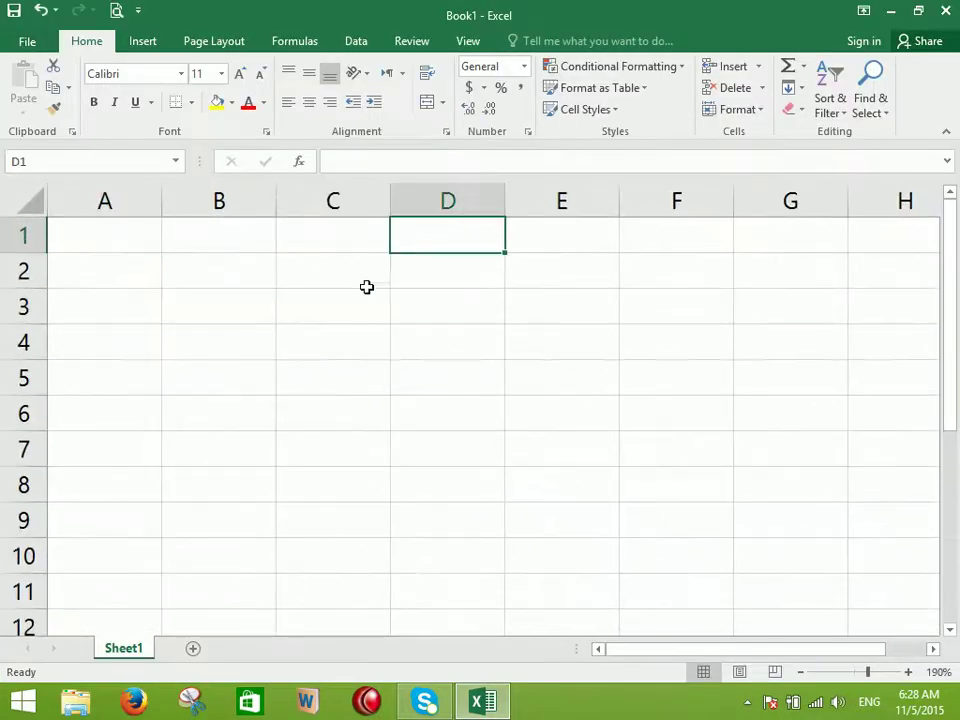
{"action": "type", "text": "Salary"}
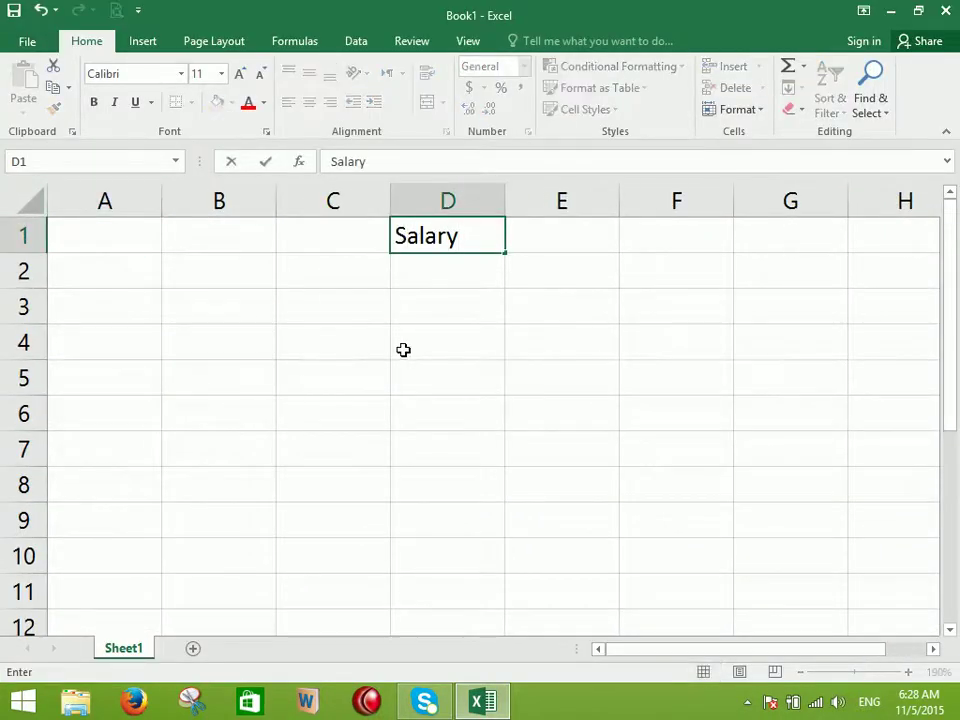
{"action": "key", "text": "Return"}
{"action": "type", "text": "1-0000"}
{"action": "key", "text": "Return"}
{"action": "type", "text": "2000"}
{"action": "key", "text": "Return"}
{"action": "type", "text": "3000"}
{"action": "key", "text": "Return"}
{"action": "left_click_drag", "start_coordinate": [485, 300], "coordinate": [486, 342]}
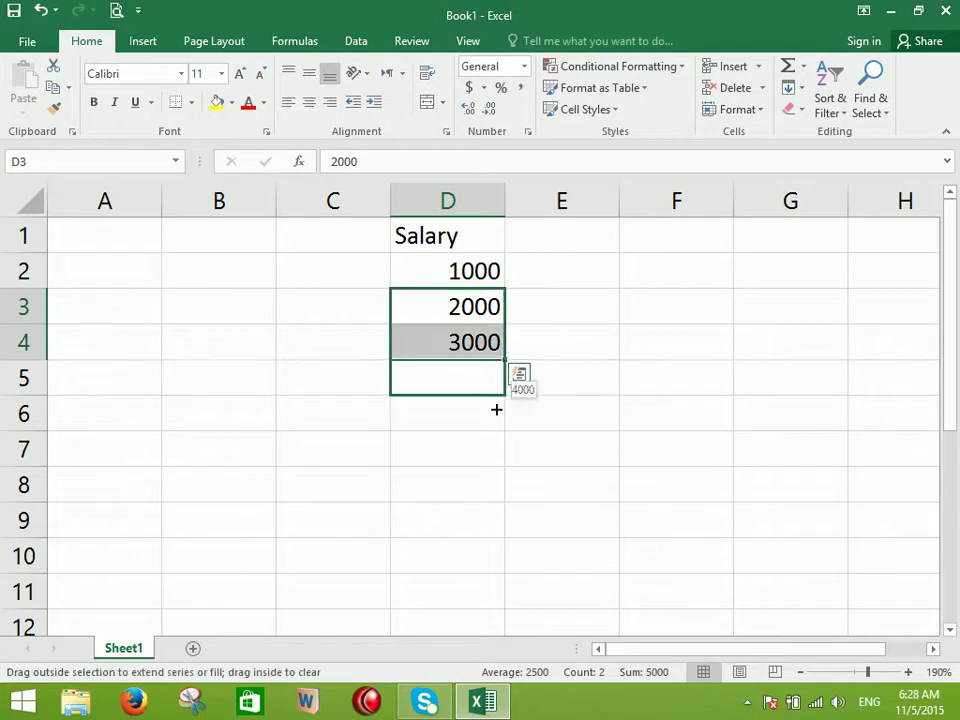
{"action": "left_click_drag", "start_coordinate": [483, 455], "coordinate": [483, 452]}
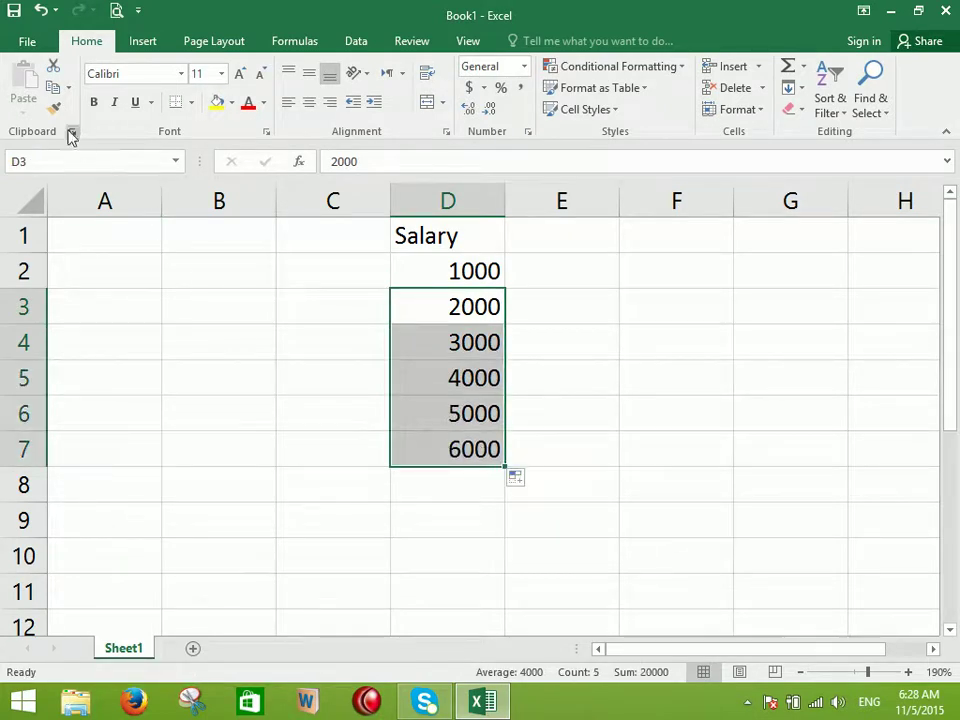
Copy the salary values in D3:D7 and try to paste them with the Keep Source Formatting option
{"action": "left_click", "coordinate": [54, 87]}
{"action": "left_click", "coordinate": [25, 113]}
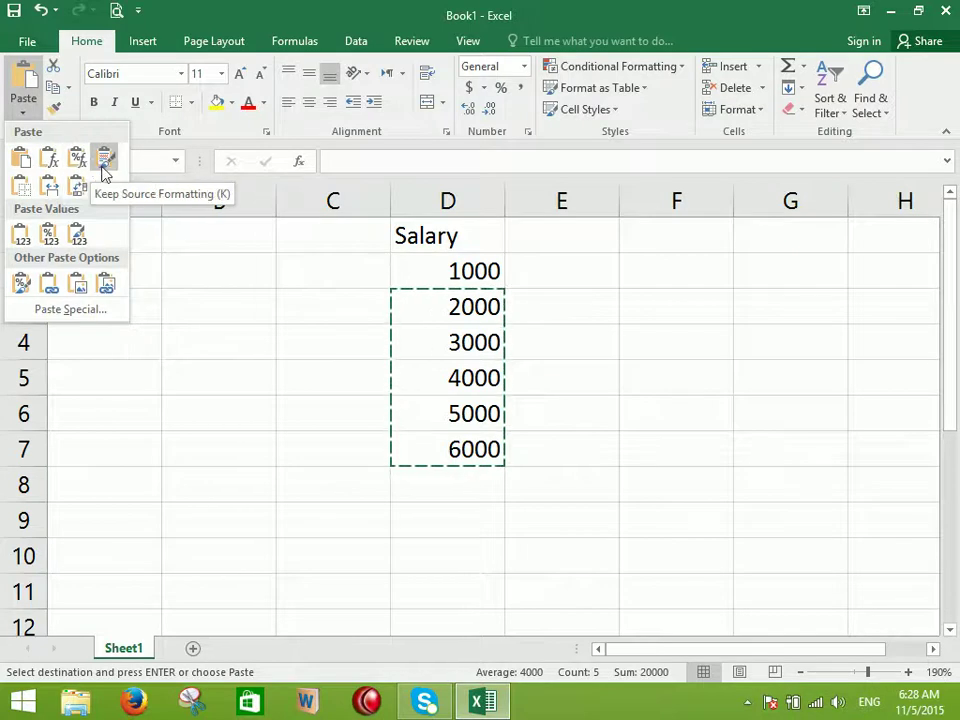
{"action": "left_click", "coordinate": [105, 173]}
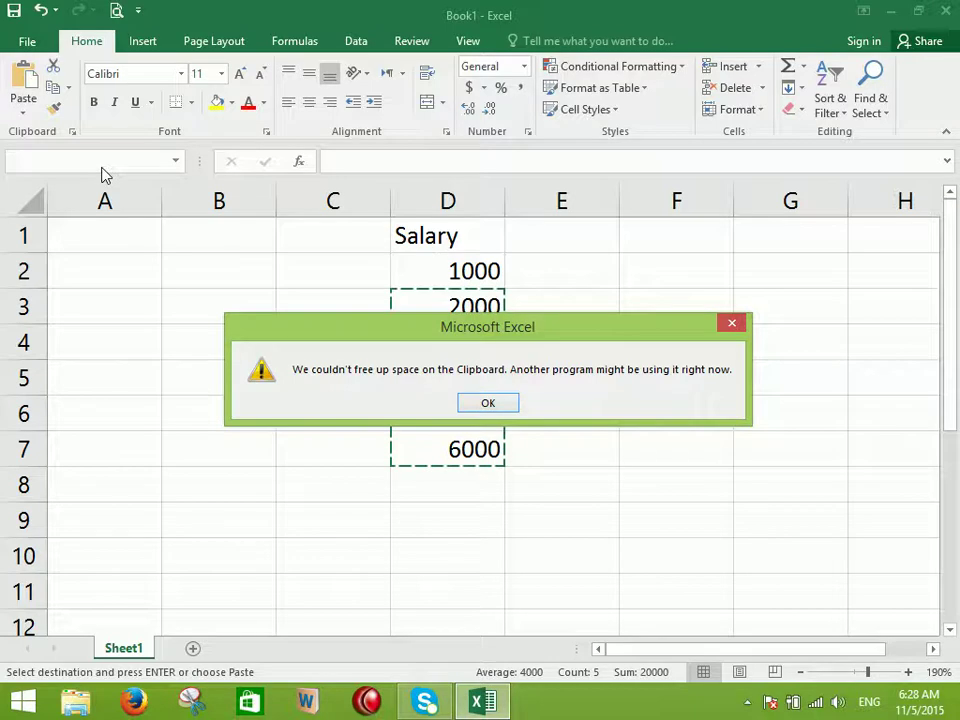
{"action": "left_click", "coordinate": [488, 403]}
Open Task Manager in its detailed view and end QuickPhrase and other unneeded background processes
{"action": "right_click", "coordinate": [547, 697]}
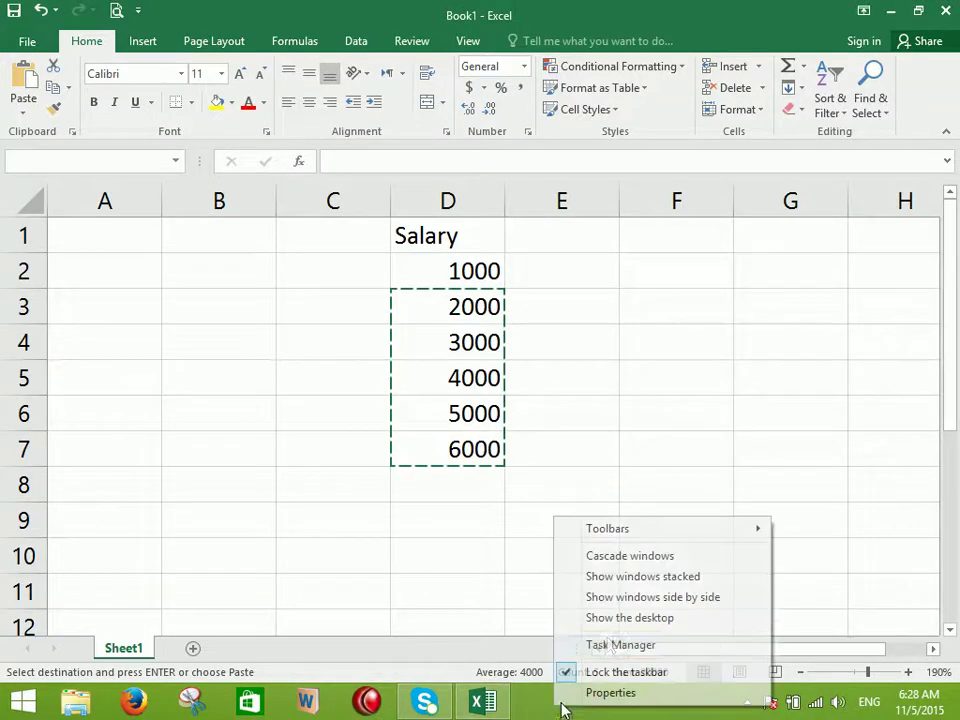
{"action": "left_click", "coordinate": [606, 643]}
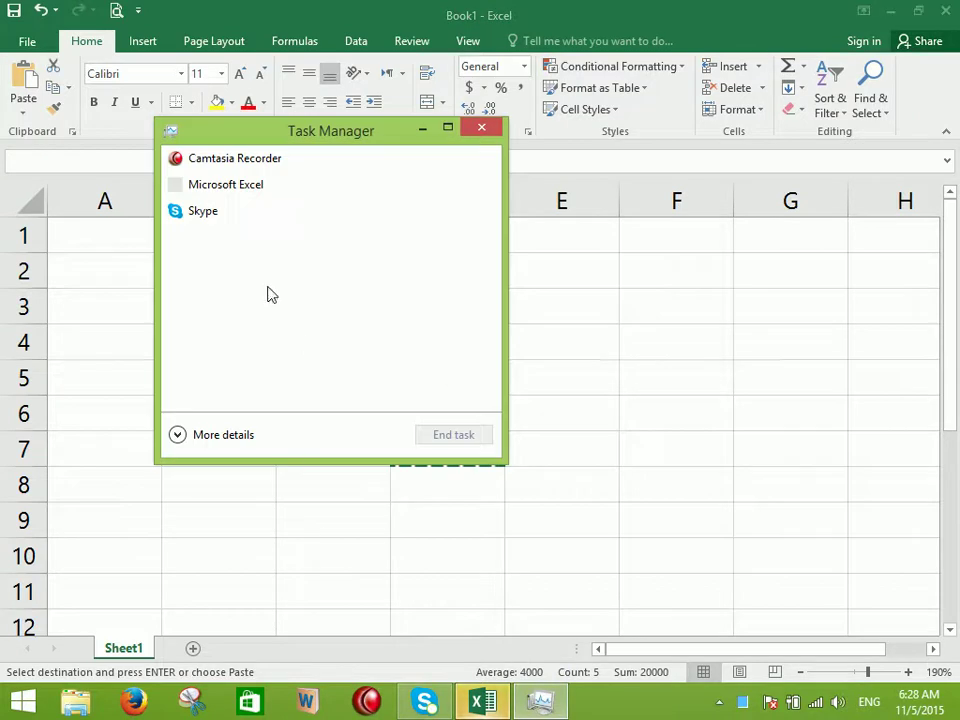
{"action": "left_click", "coordinate": [212, 435]}
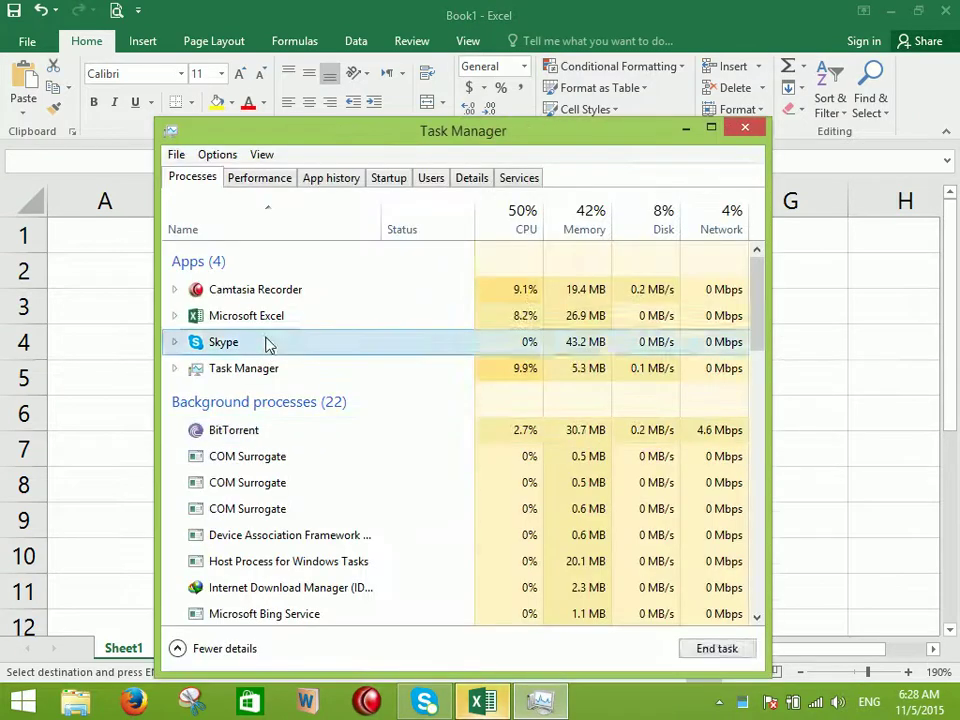
{"action": "scroll", "coordinate": [265, 340], "scroll_direction": "down", "scroll_amount": 5}
{"action": "right_click", "coordinate": [263, 384]}
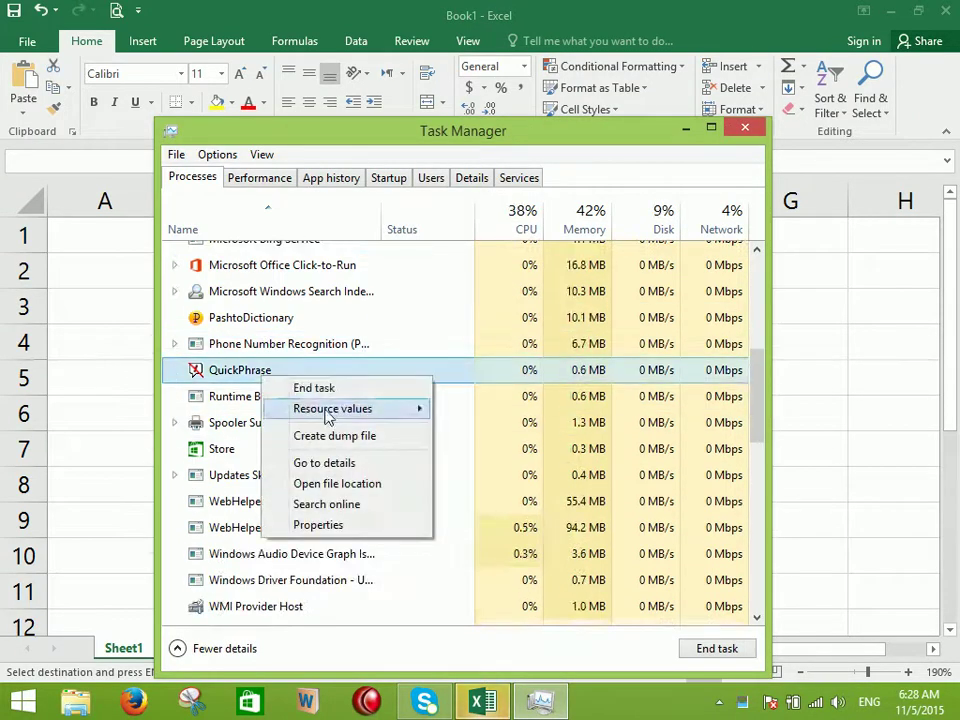
{"action": "left_click", "coordinate": [318, 389]}
{"action": "right_click", "coordinate": [247, 383]}
{"action": "left_click", "coordinate": [290, 392]}
{"action": "right_click", "coordinate": [298, 272]}
{"action": "left_click", "coordinate": [328, 281]}
Restart the Windows Explorer process and close Task Manager
{"action": "scroll", "coordinate": [307, 497], "scroll_direction": "down", "scroll_amount": 10}
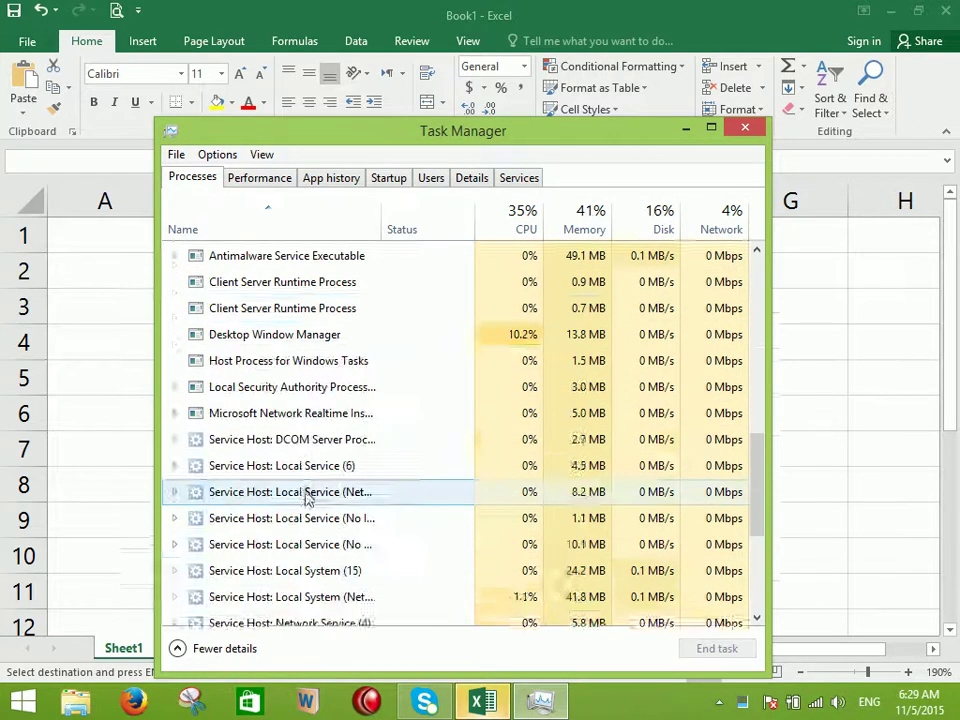
{"action": "scroll", "coordinate": [330, 456], "scroll_direction": "up", "scroll_amount": 13}
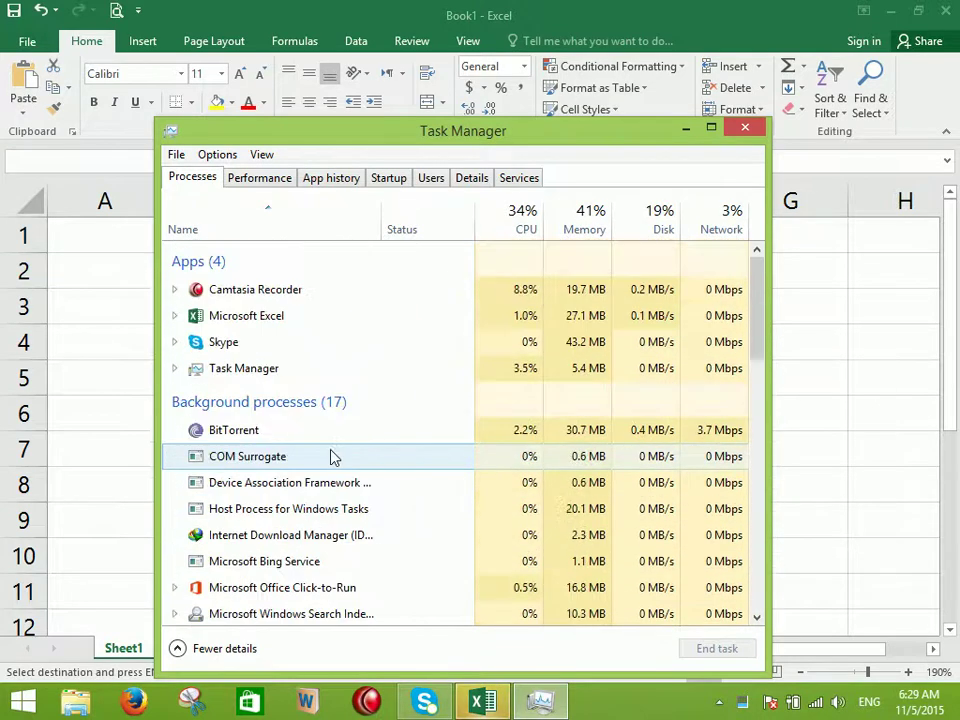
{"action": "scroll", "coordinate": [330, 454], "scroll_direction": "down", "scroll_amount": 13}
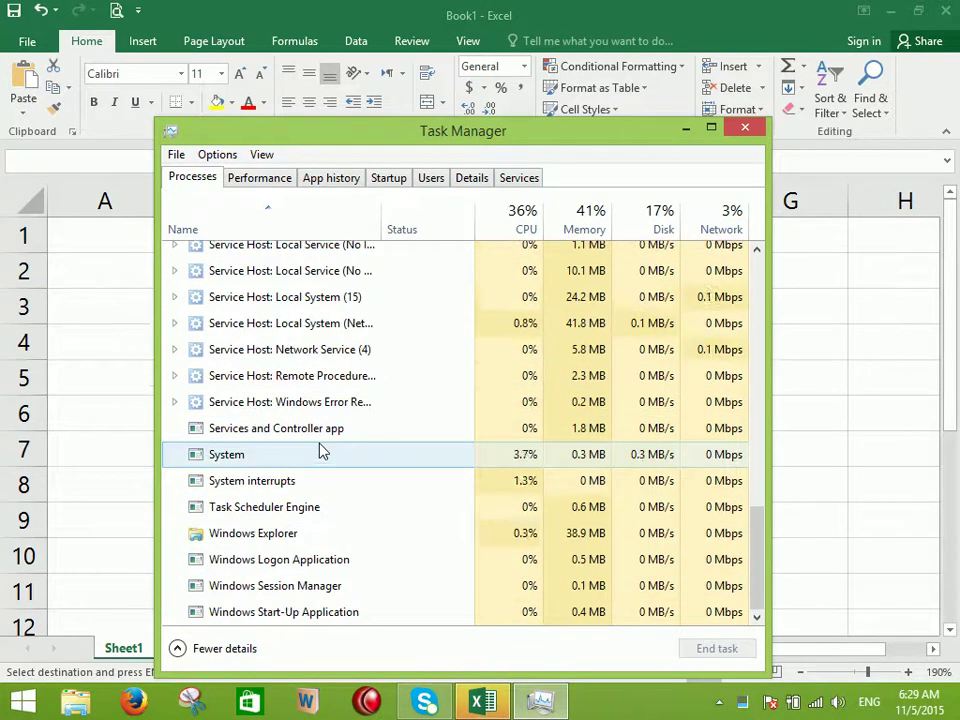
{"action": "right_click", "coordinate": [285, 533]}
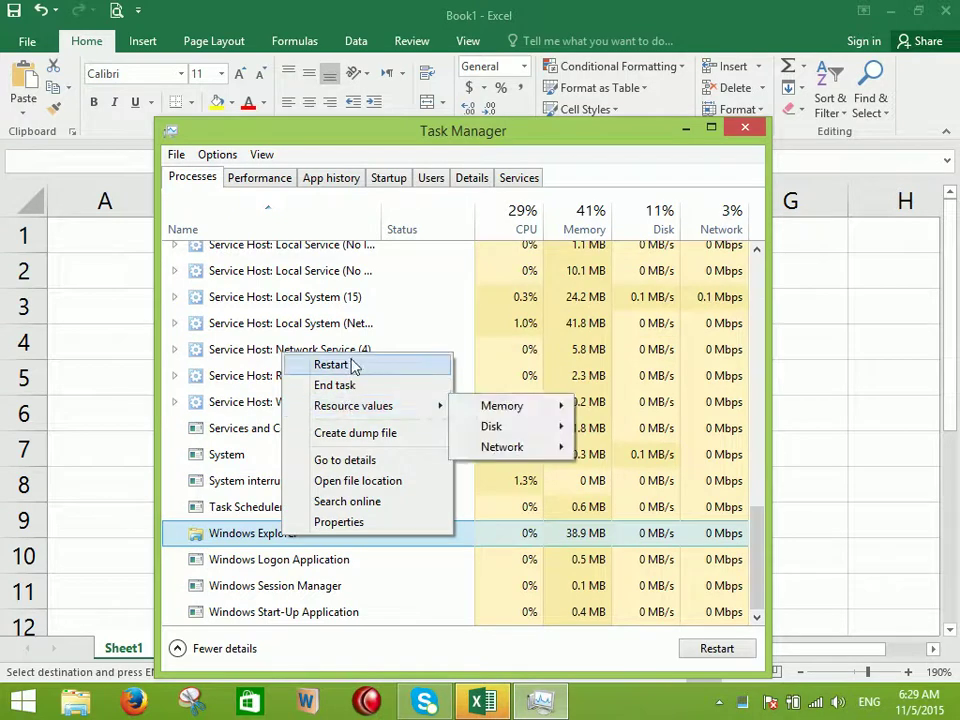
{"action": "left_click", "coordinate": [352, 365]}
{"action": "left_click", "coordinate": [743, 127]}
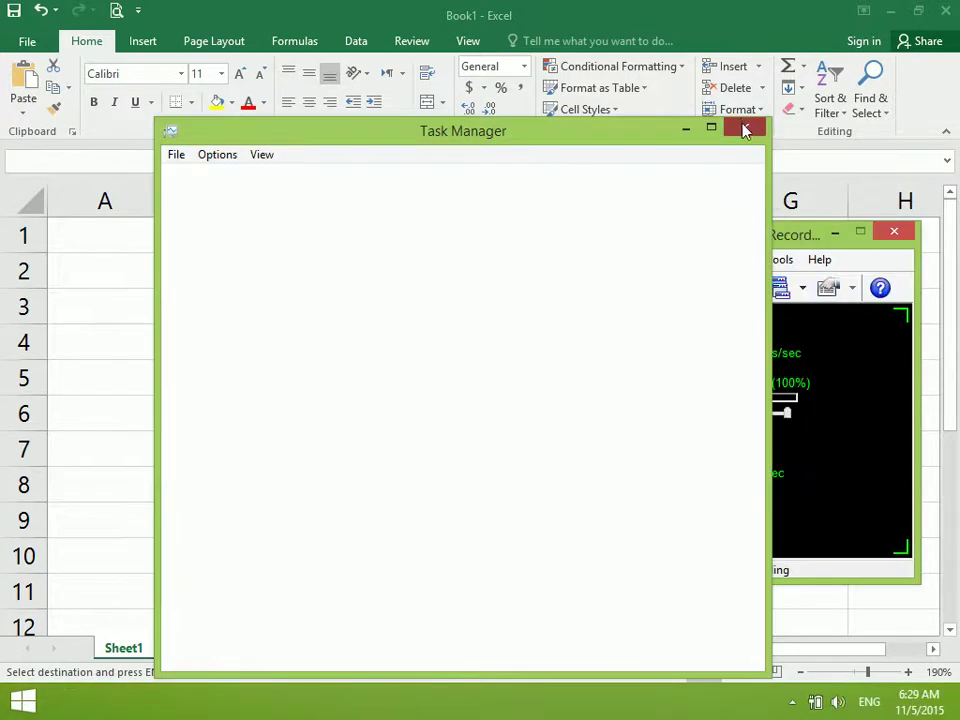
Cancel the pending copy, close Excel without saving the workbook, and minimize the Camtasia Recorder window
{"action": "left_click", "coordinate": [437, 358]}
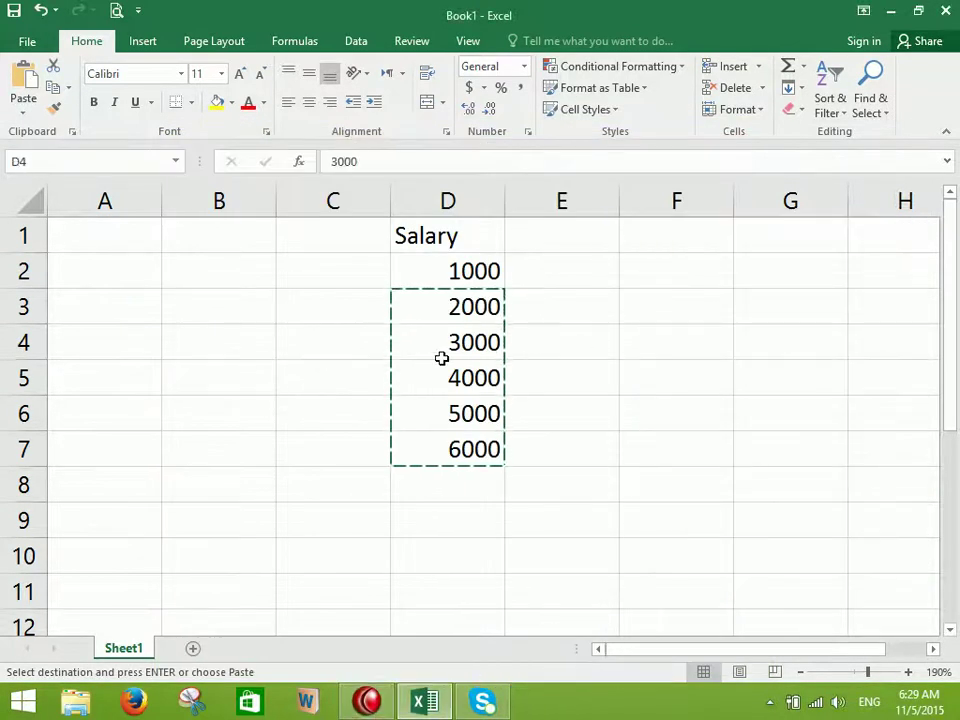
{"action": "double_click", "coordinate": [587, 315]}
{"action": "left_click", "coordinate": [568, 367]}
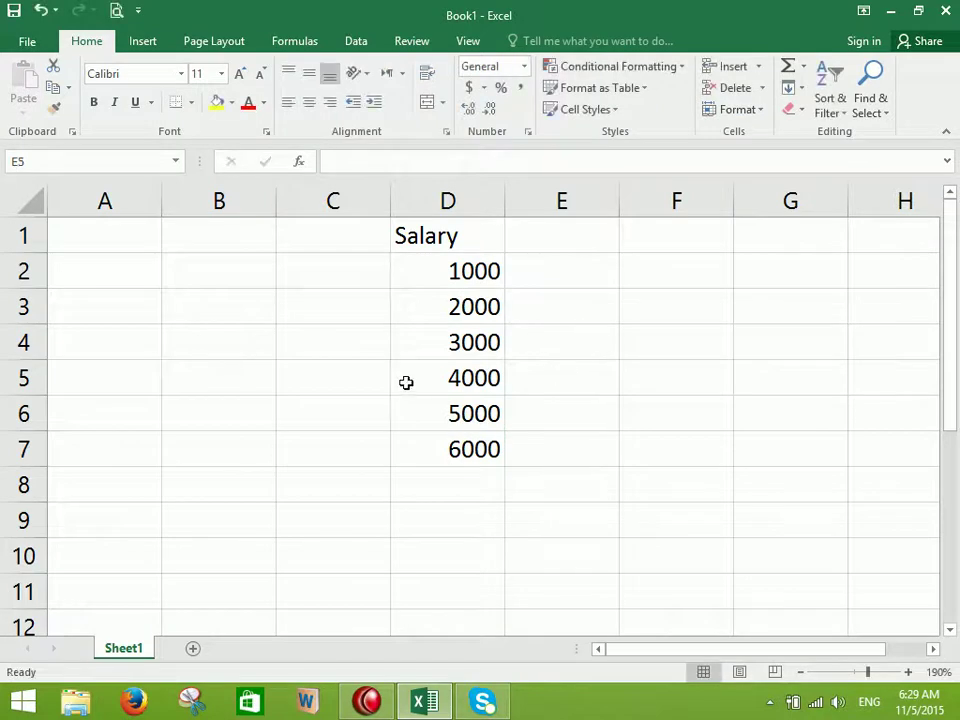
{"action": "key", "text": "alt+F4"}
{"action": "left_click", "coordinate": [469, 372]}
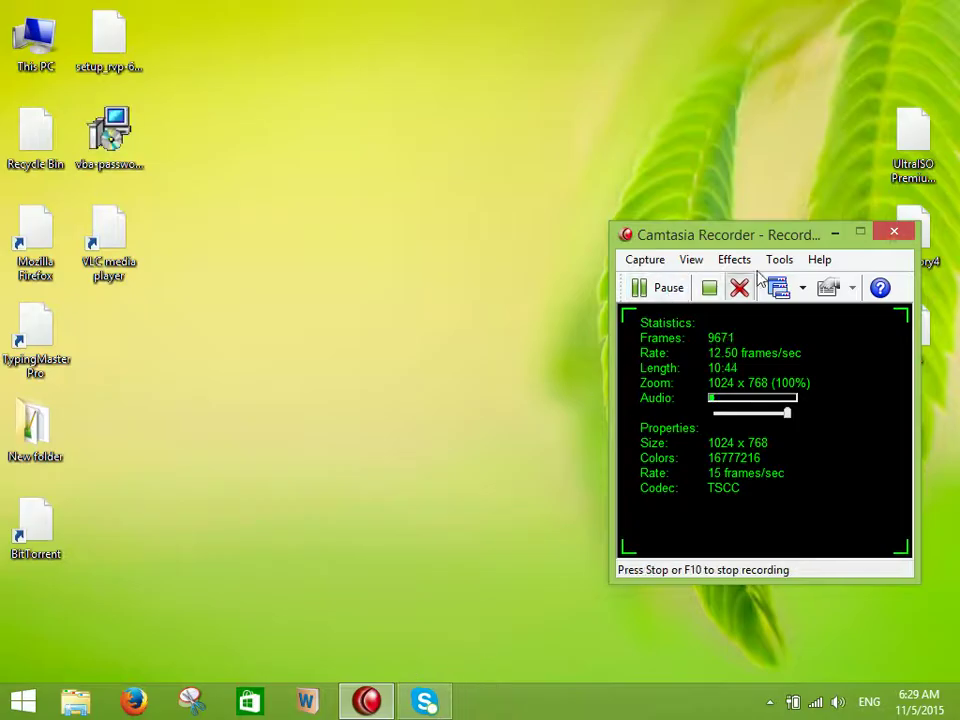
{"action": "left_click", "coordinate": [834, 234]}
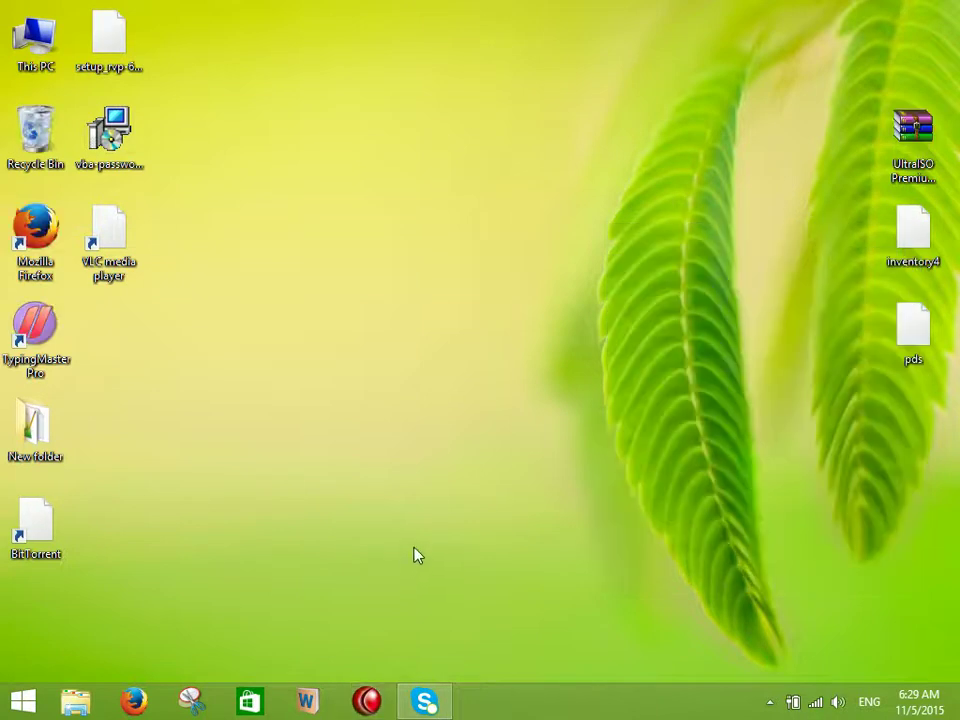
Launch Excel with the Run command Excel and create a blank workbook
{"action": "key", "text": "super+r"}
{"action": "type", "text": "Excel"}
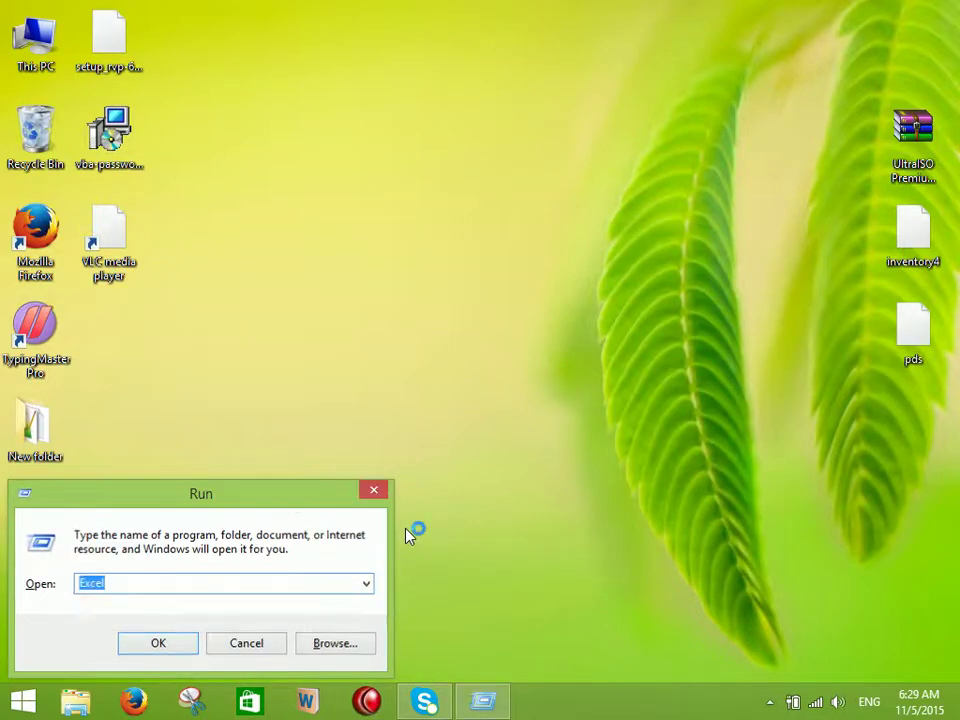
{"action": "key", "text": "Return"}
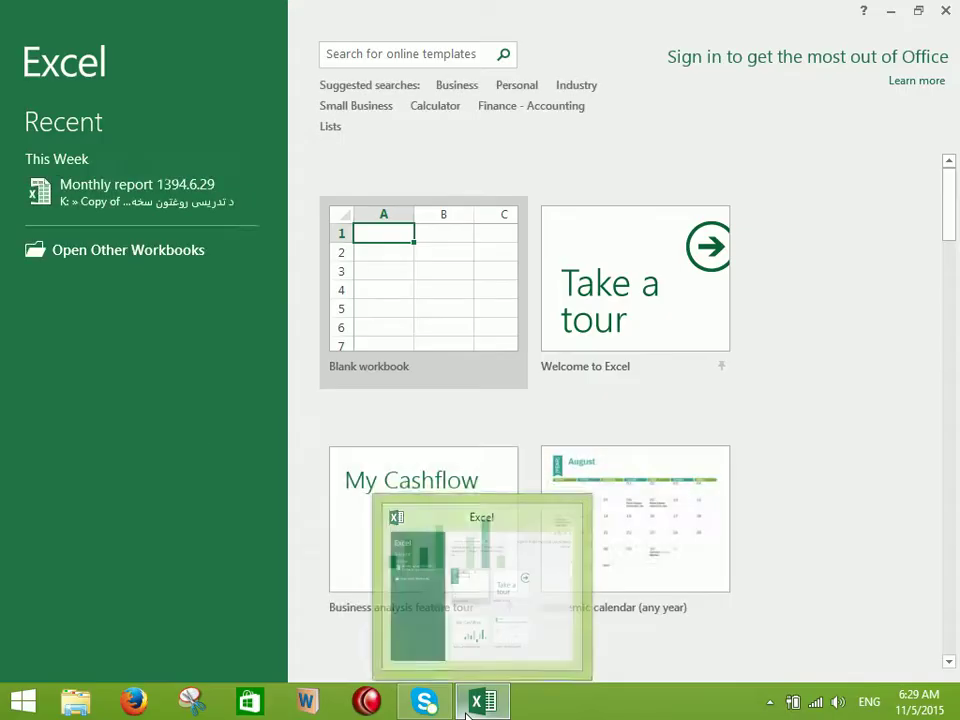
{"action": "left_click", "coordinate": [358, 290]}
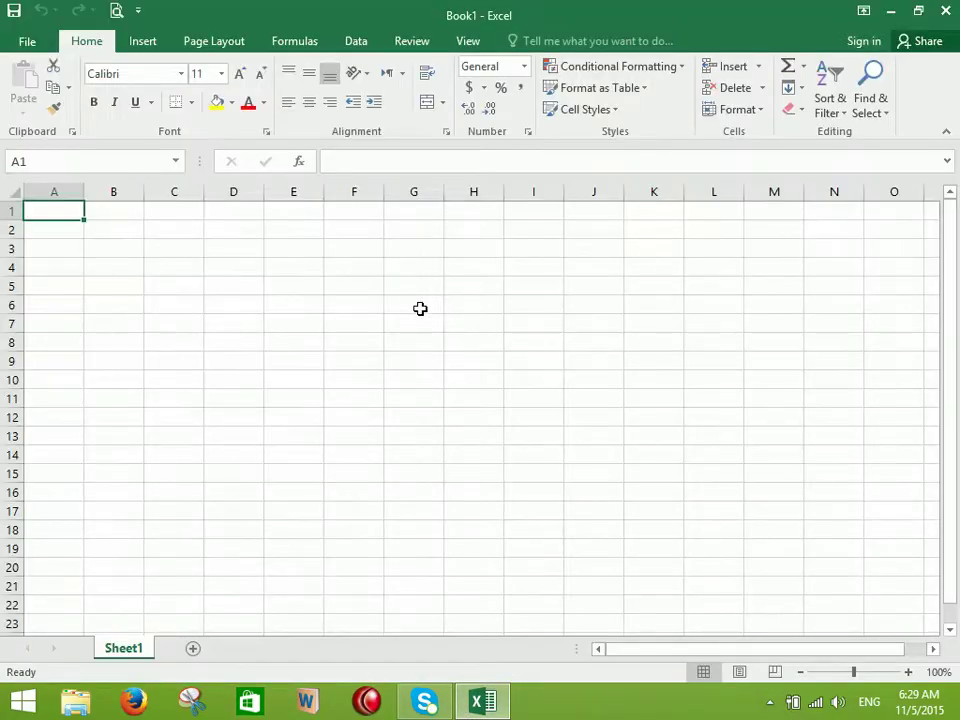
Enter the heading Salary in C1 and the values 1000, 2000, 3000, 40000 and 50000 in C2:C6
{"action": "scroll", "coordinate": [396, 283], "scroll_direction": "up", "scroll_amount": 9}
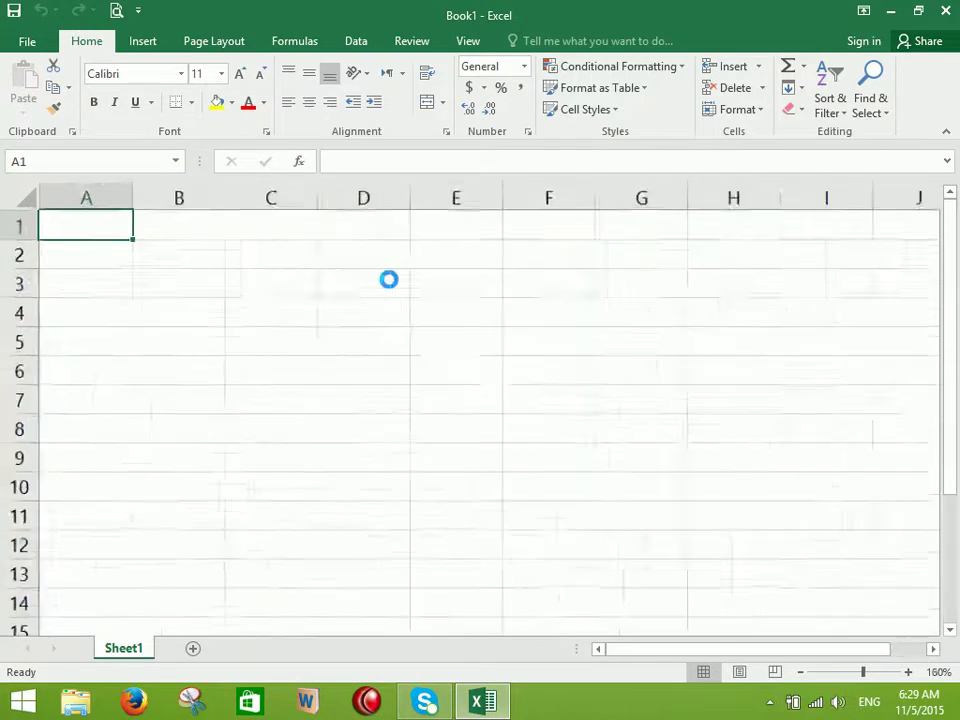
{"action": "left_click", "coordinate": [384, 251]}
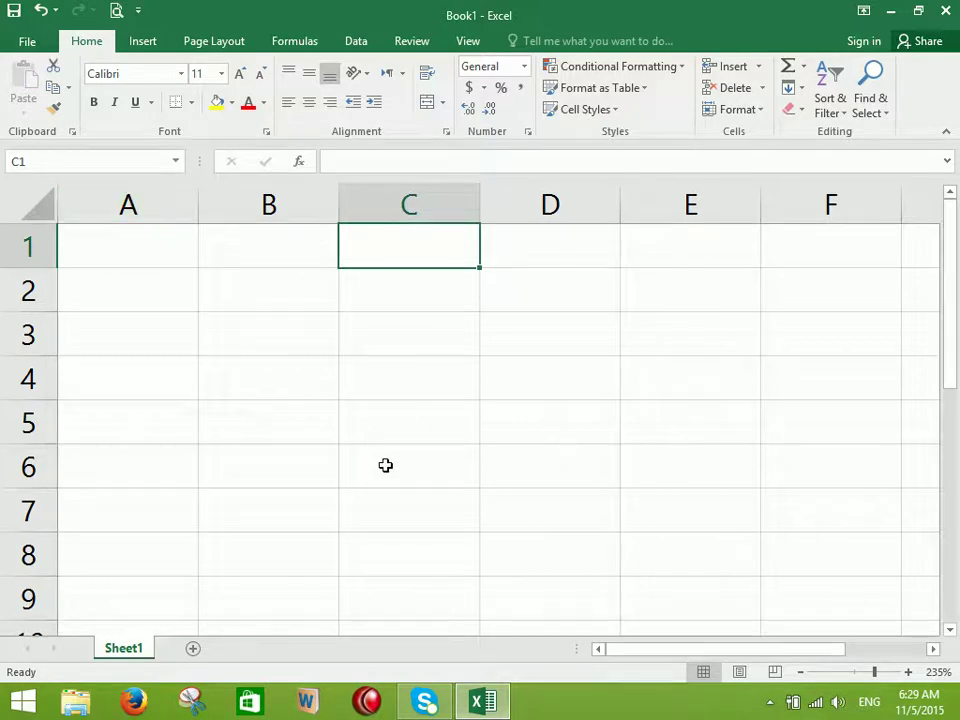
{"action": "type", "text": "Salary"}
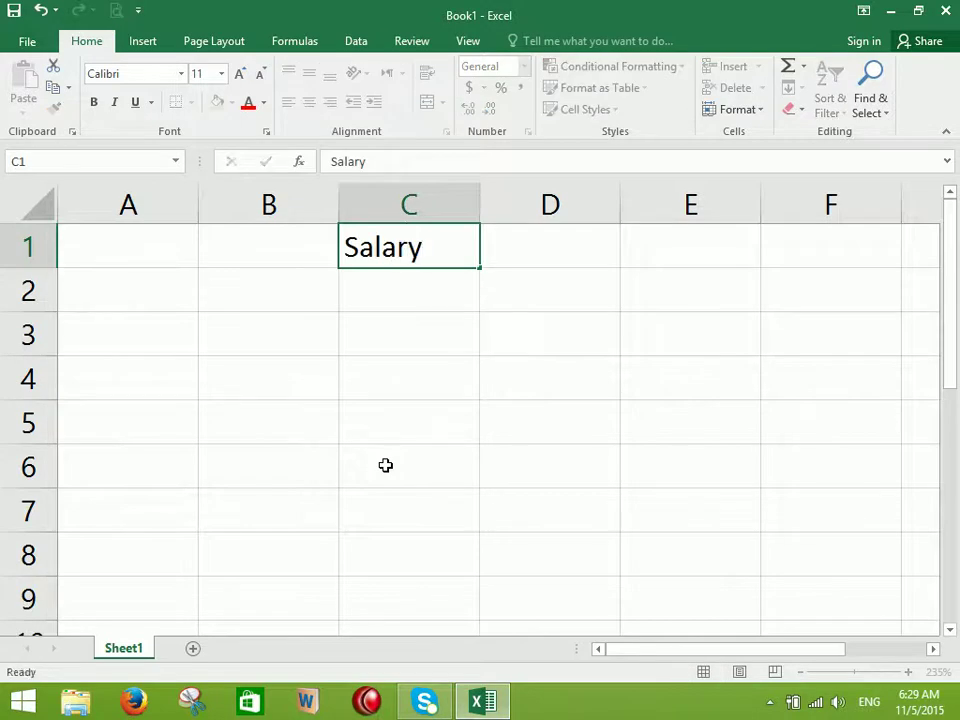
{"action": "key", "text": "Return"}
{"action": "type", "text": "100003"}
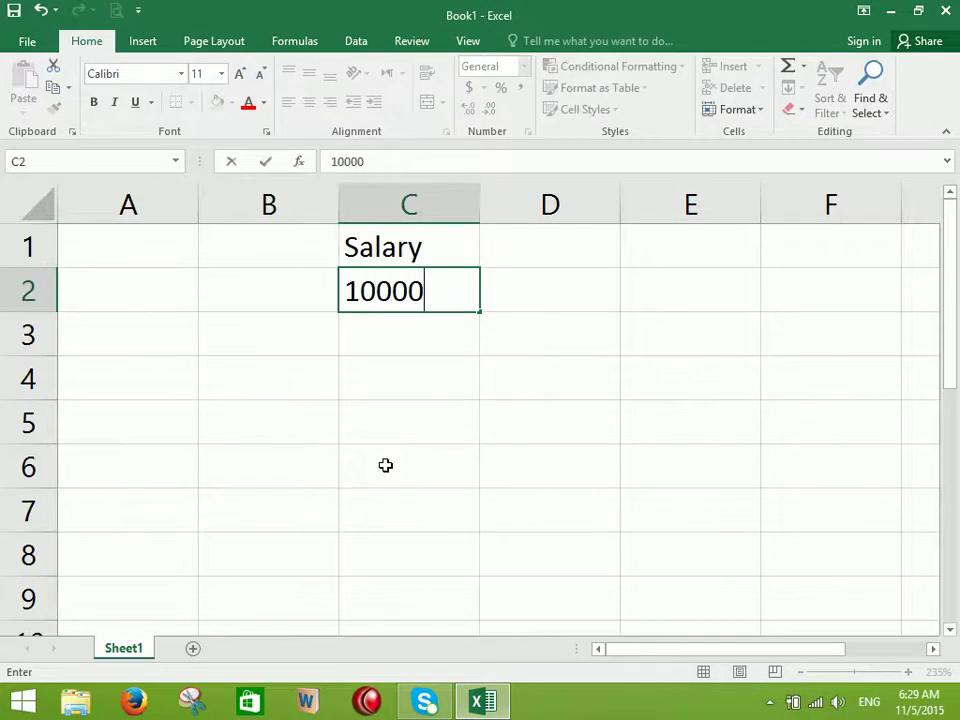
{"action": "key", "text": "BackSpace"}
{"action": "key", "text": "BackSpace"}
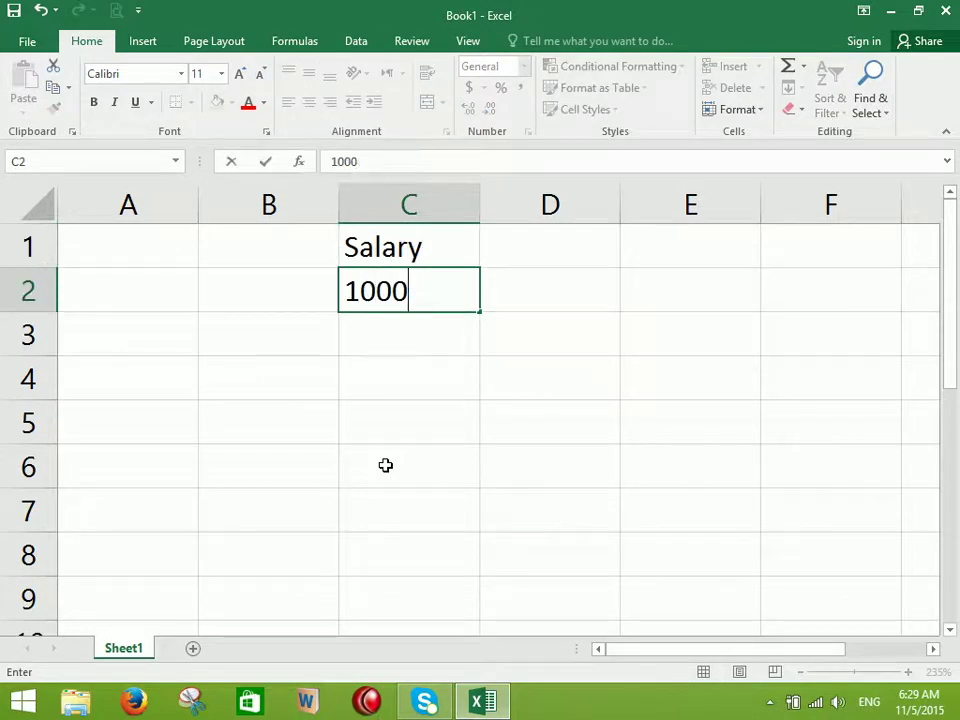
{"action": "key", "text": "Return"}
{"action": "type", "text": "2000"}
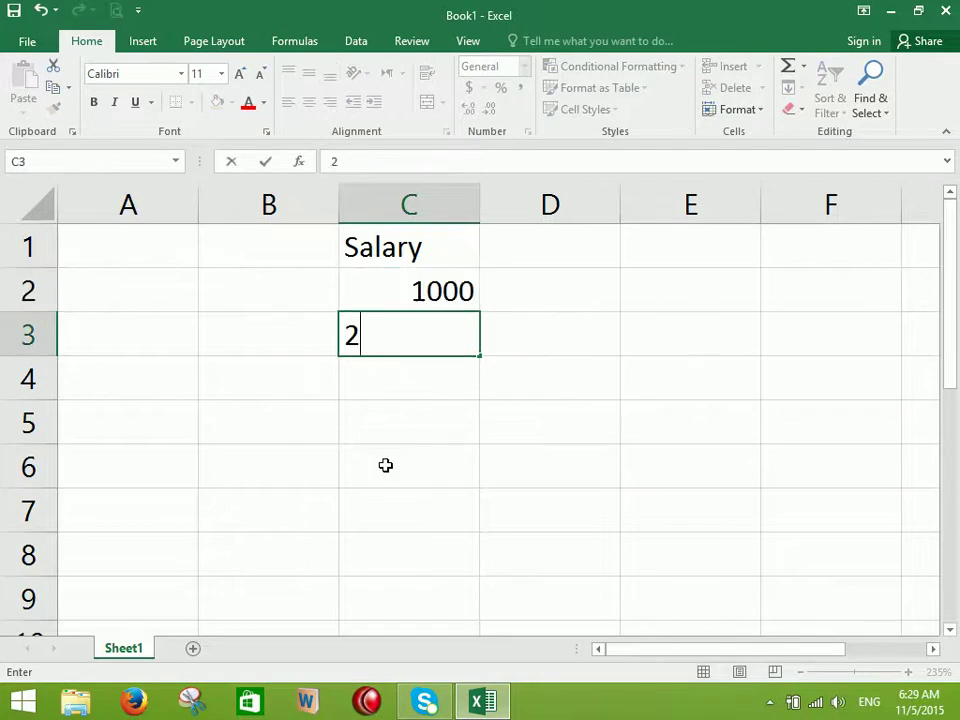
{"action": "key", "text": "Return"}
{"action": "type", "text": "3000"}
{"action": "key", "text": "Return"}
{"action": "type", "text": "40000"}
{"action": "key", "text": "Return"}
{"action": "type", "text": "50000"}
{"action": "key", "text": "Return"}
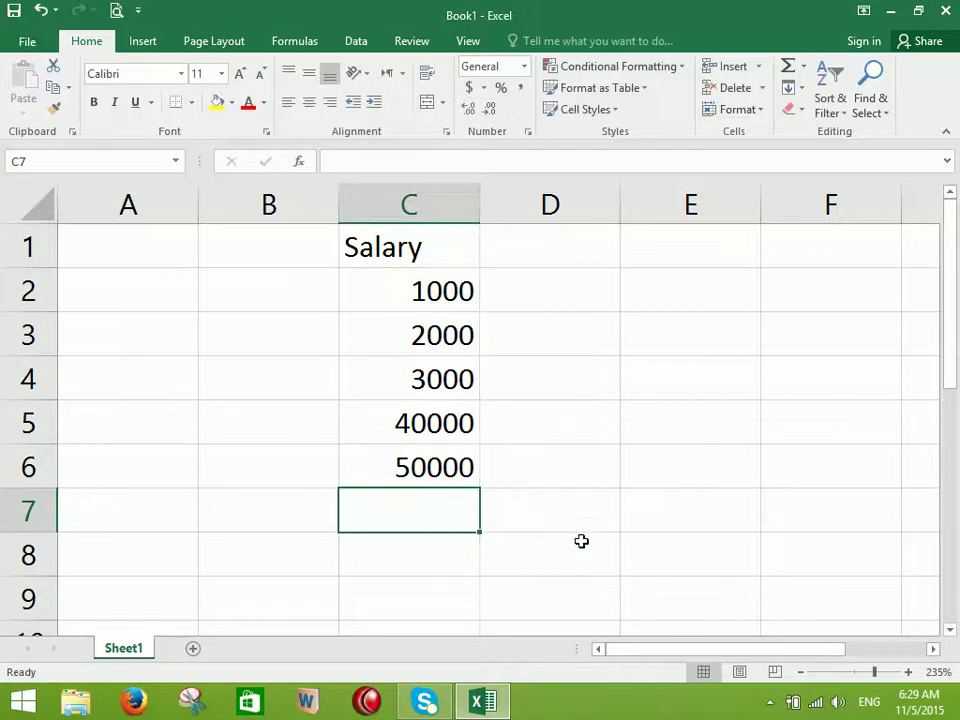
Total C2:C6 in C7 with AutoSum and apply the dollar Accounting format, widening column C to fit
{"action": "scroll", "coordinate": [584, 541], "scroll_direction": "down", "scroll_amount": 2}
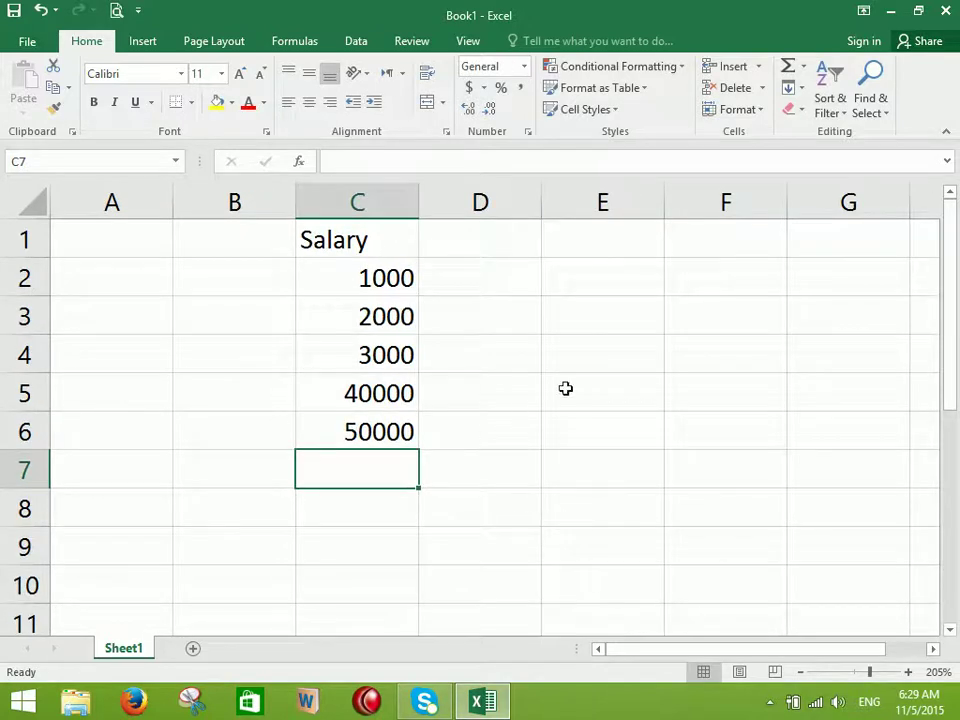
{"action": "left_click", "coordinate": [789, 67]}
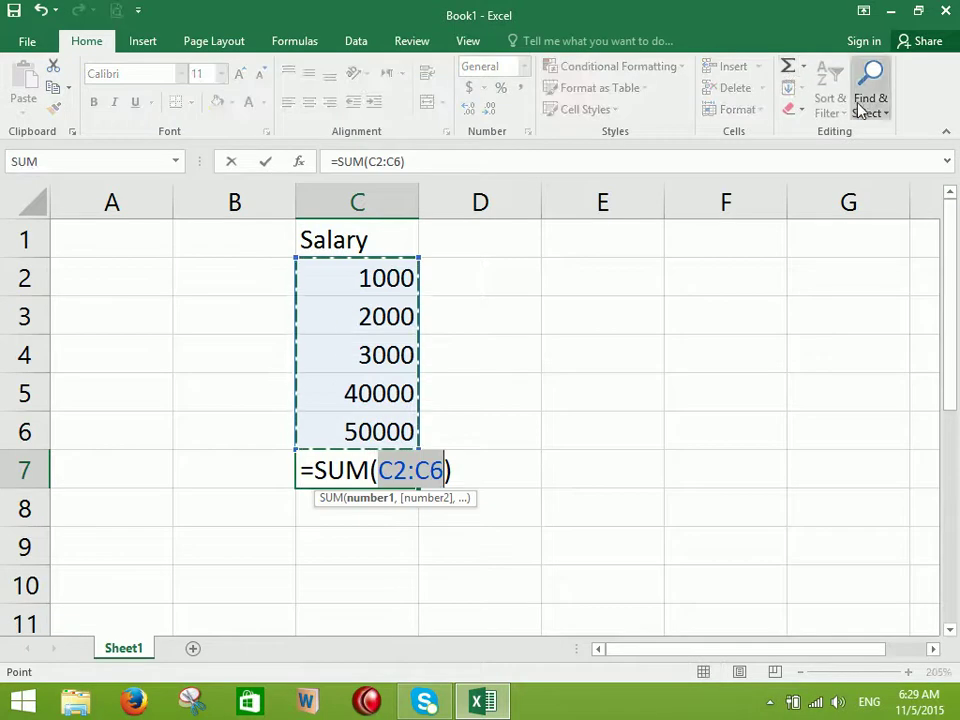
{"action": "left_click", "coordinate": [788, 67]}
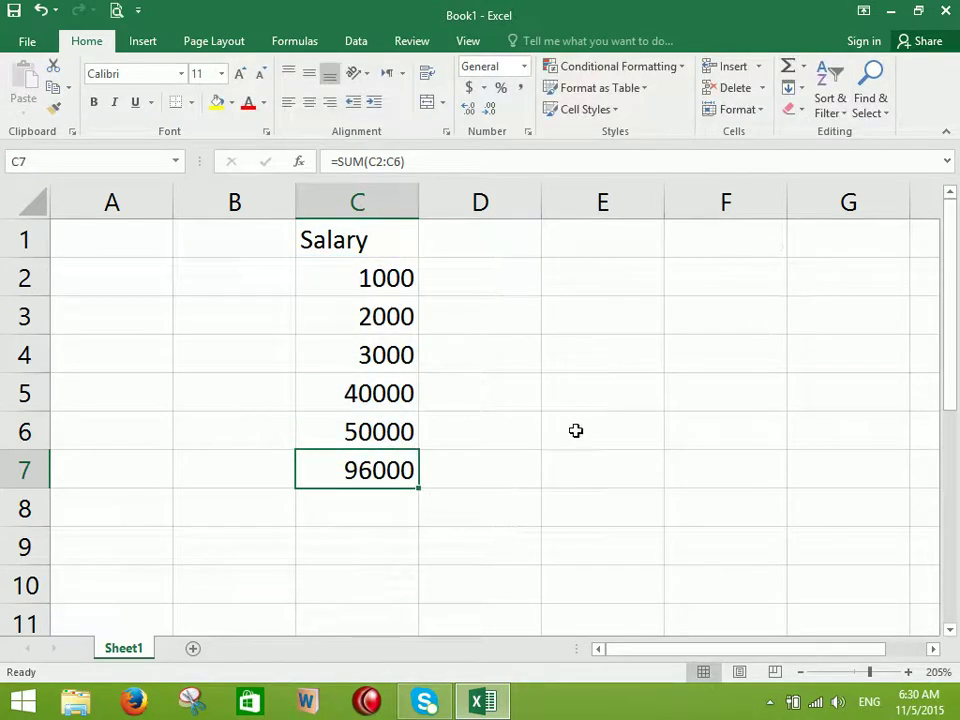
{"action": "left_click", "coordinate": [470, 89]}
{"action": "left_click_drag", "start_coordinate": [453, 211], "coordinate": [481, 212]}
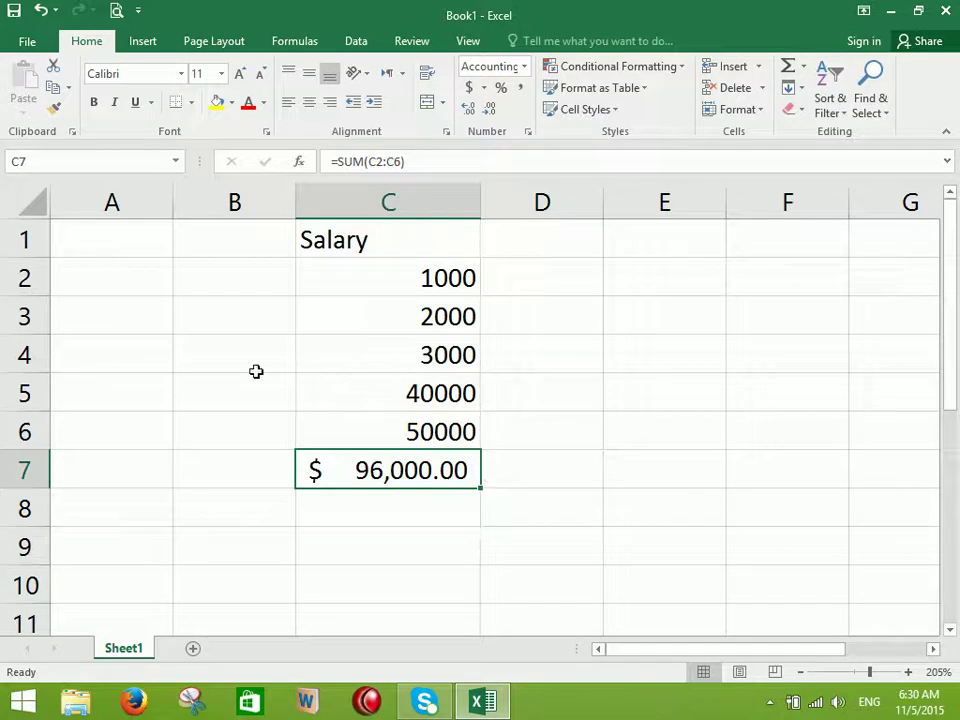
Copy the salary total in C7 and paste it into E7 with the Formulas & Number Formatting option
{"action": "left_click", "coordinate": [54, 88]}
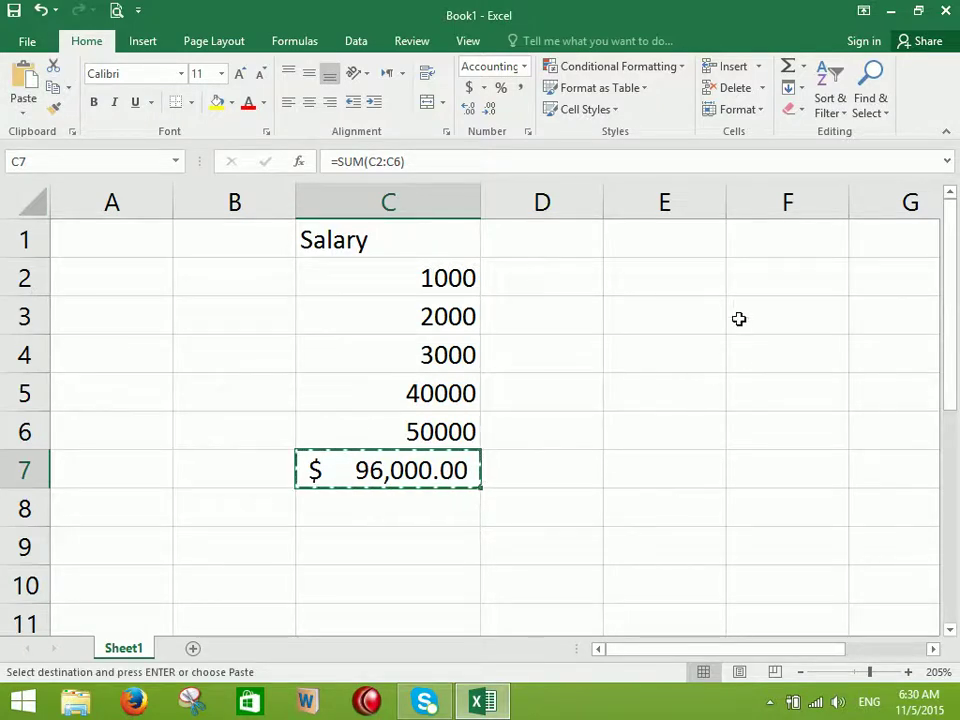
{"action": "left_click", "coordinate": [701, 240]}
{"action": "left_click", "coordinate": [696, 465]}
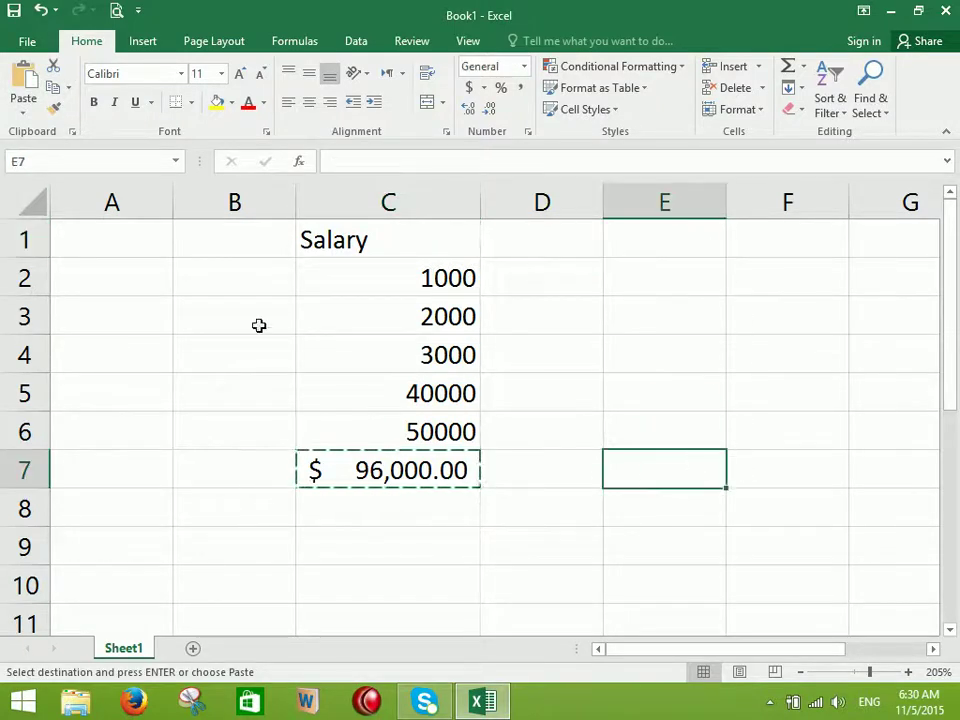
{"action": "left_click", "coordinate": [24, 102]}
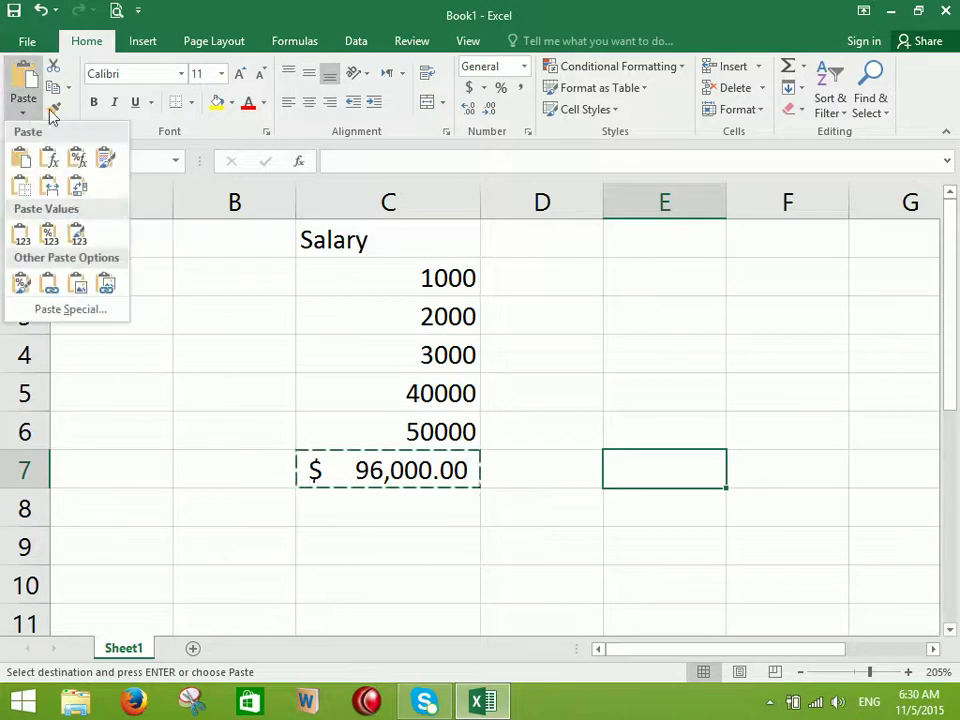
{"action": "left_click", "coordinate": [77, 158]}
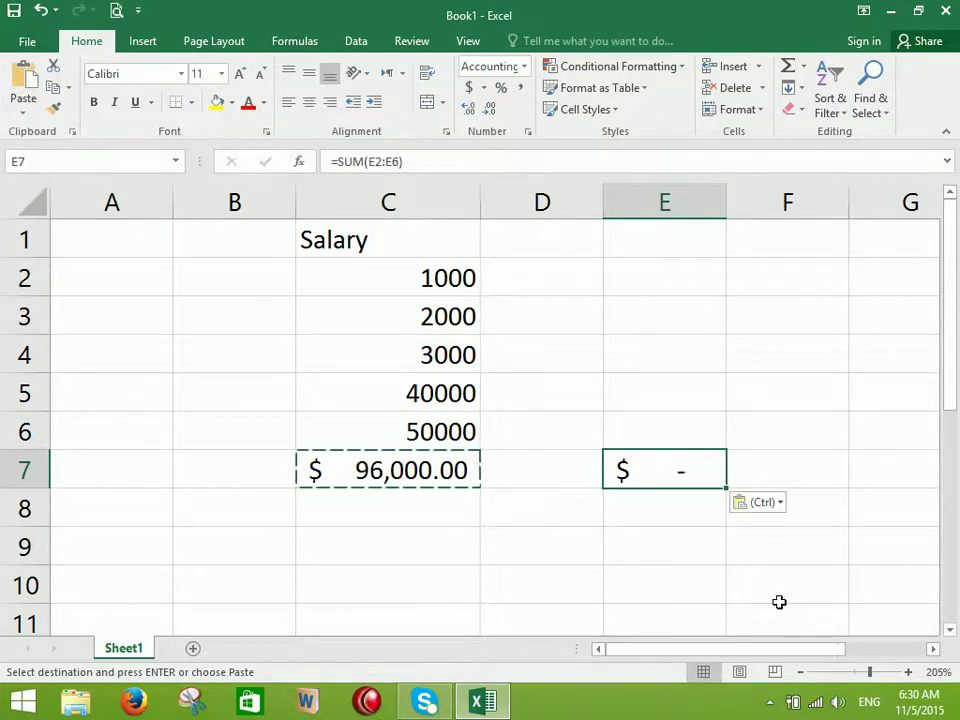
{"action": "key", "text": "Escape"}
{"action": "left_click", "coordinate": [679, 533]}
{"action": "left_click", "coordinate": [662, 469]}
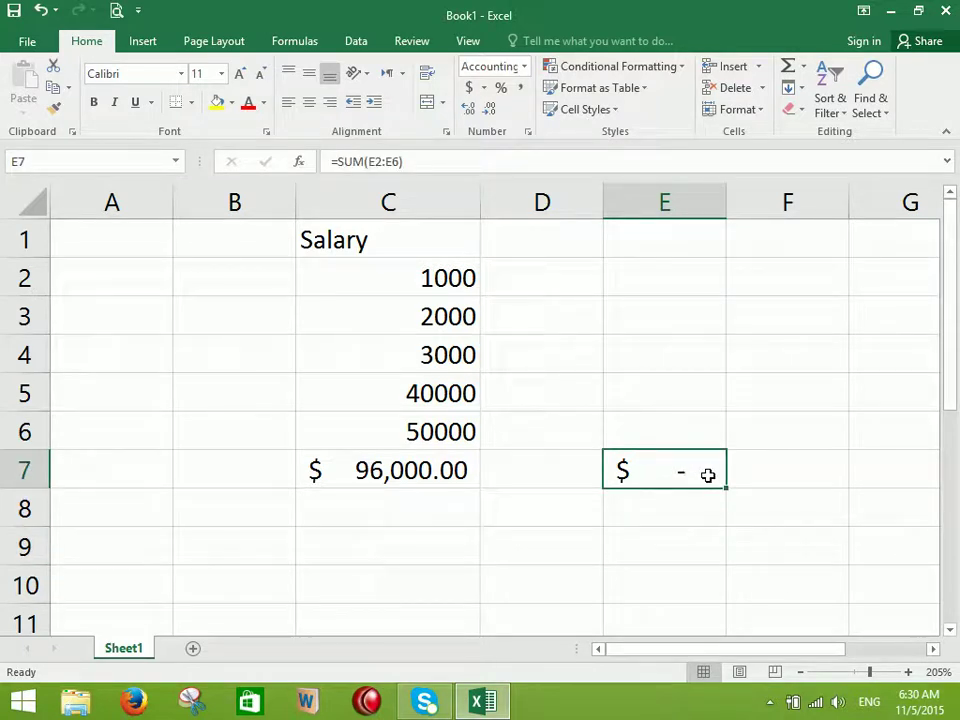
Enter 1000, 2000 and 300 in E2:E4 and autofit column E
{"action": "left_click", "coordinate": [678, 236]}
{"action": "left_click", "coordinate": [669, 270]}
{"action": "type", "text": "1000"}
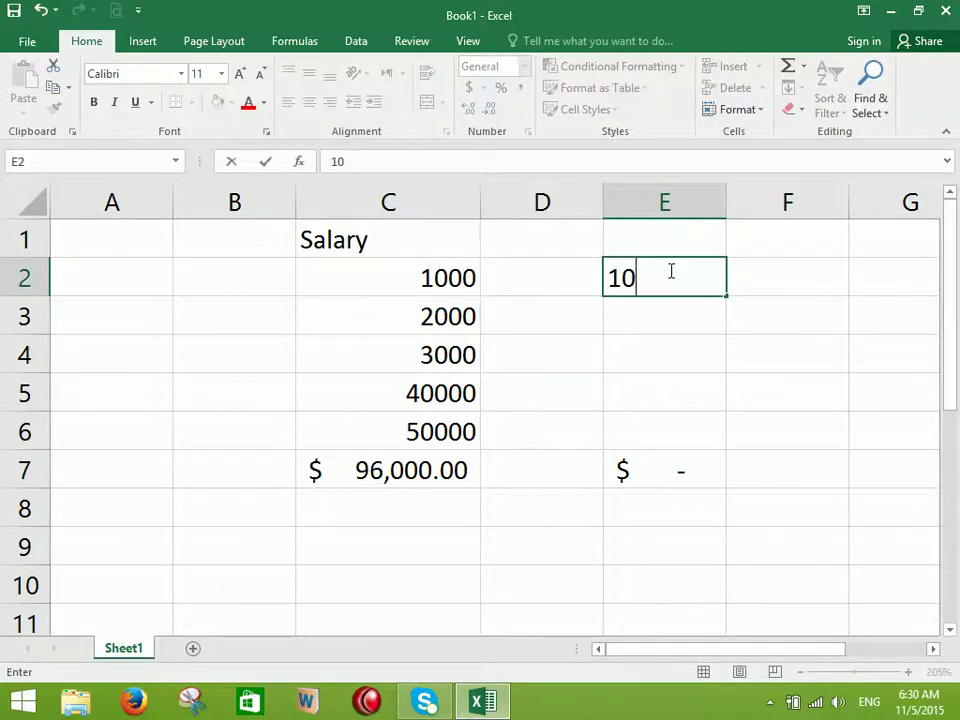
{"action": "key", "text": "Return"}
{"action": "type", "text": "200"}
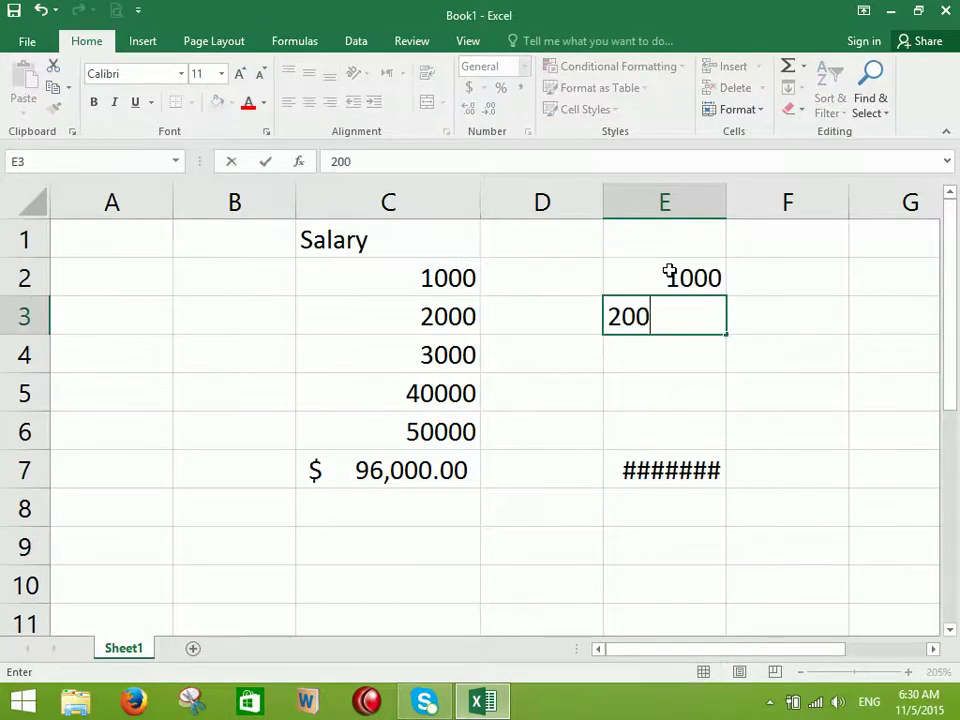
{"action": "type", "text": "0"}
{"action": "key", "text": "Return"}
{"action": "type", "text": "300"}
{"action": "key", "text": "Return"}
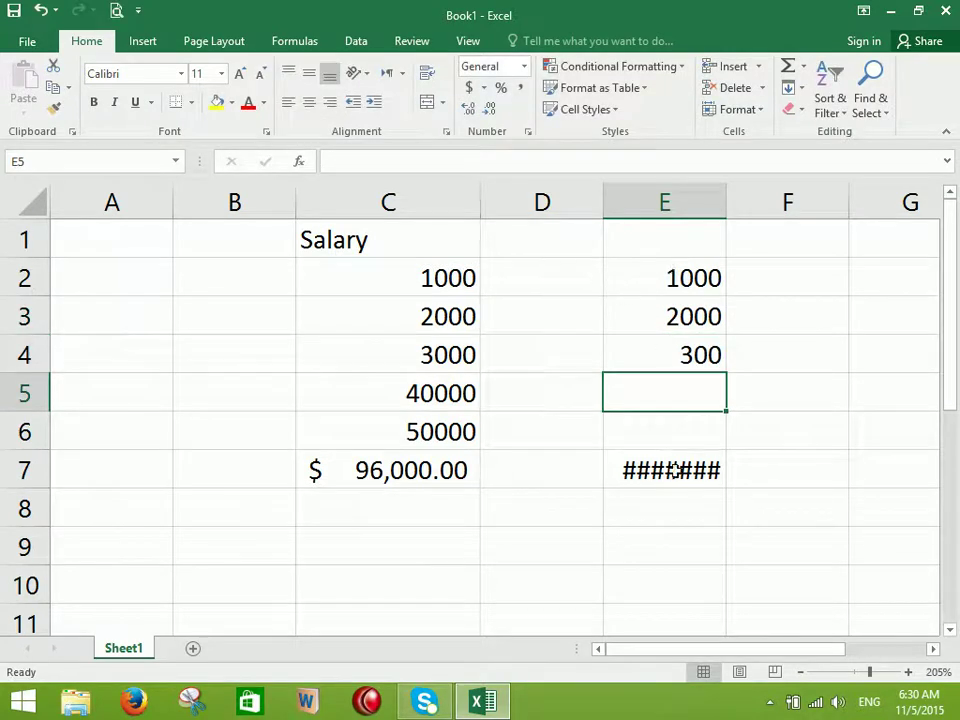
{"action": "mouse_move", "coordinate": [672, 485]}
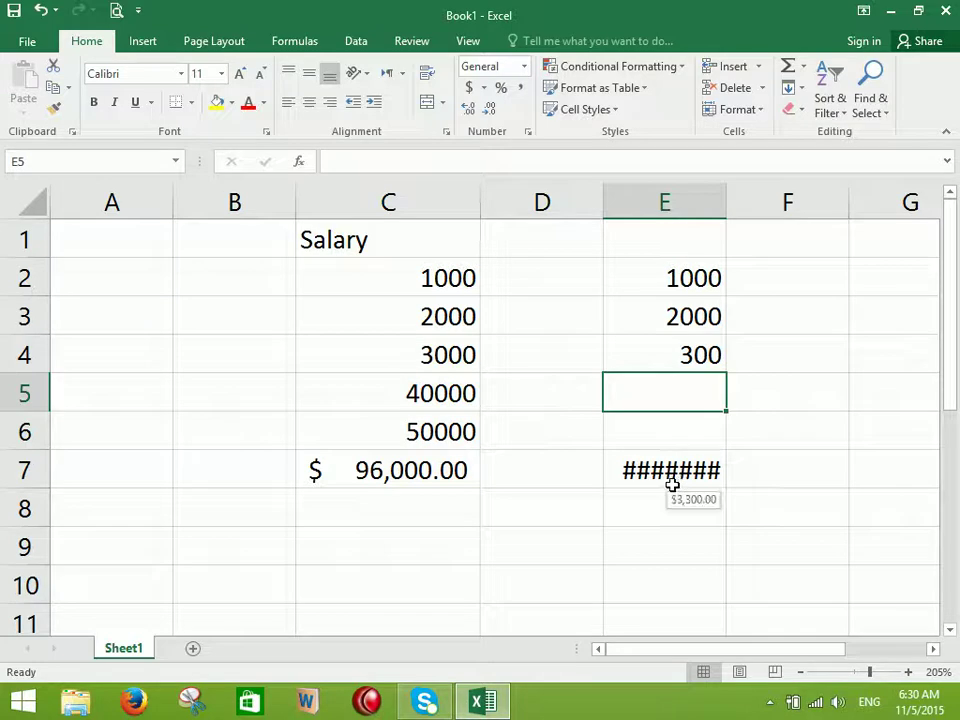
{"action": "double_click", "coordinate": [726, 197]}
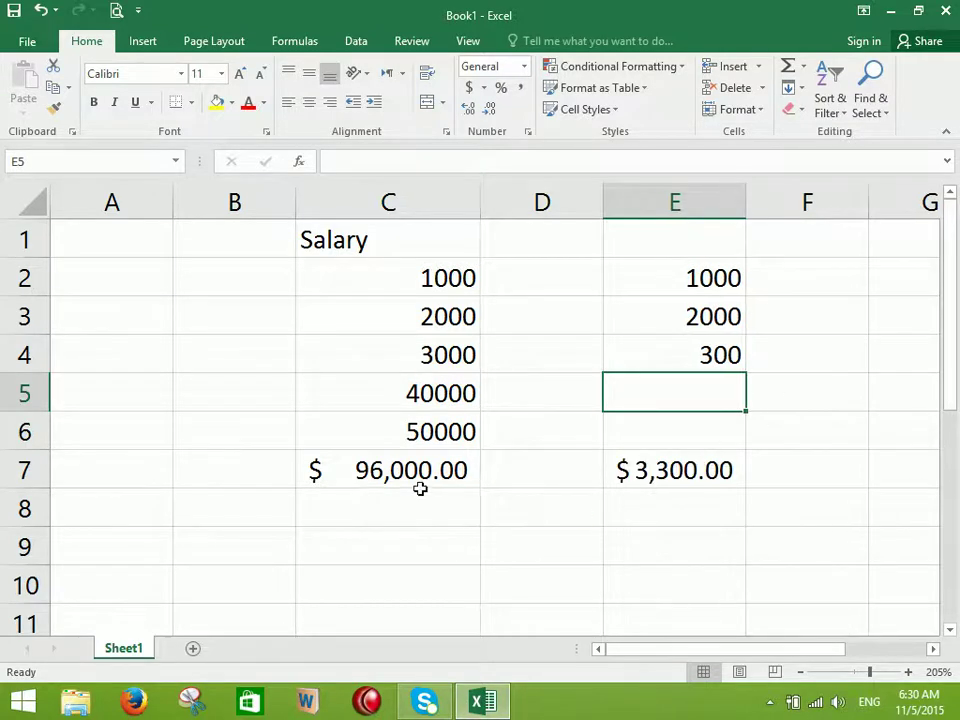
Compare the SUM formulas in C7 and E7 and the values each one adds up
{"action": "left_click", "coordinate": [368, 466]}
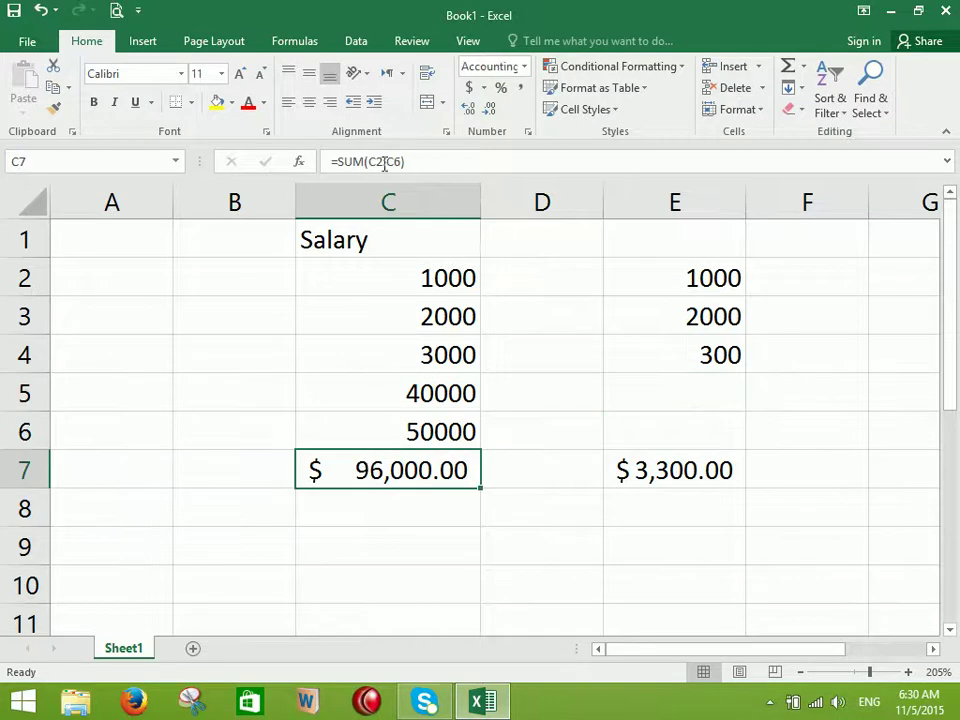
{"action": "left_click", "coordinate": [677, 467]}
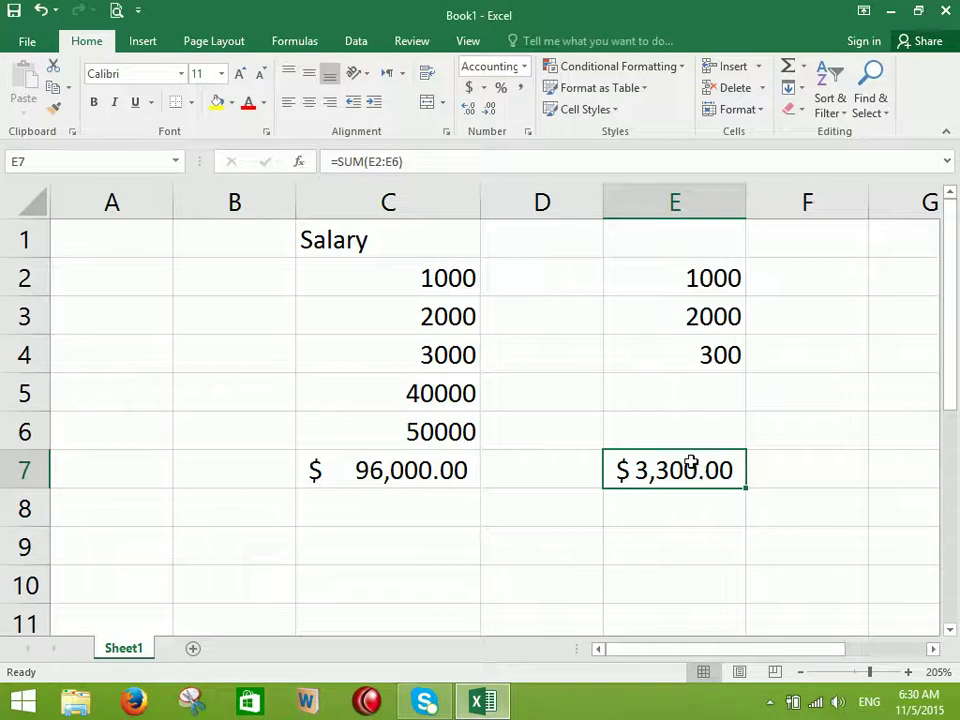
{"action": "left_click", "coordinate": [373, 476]}
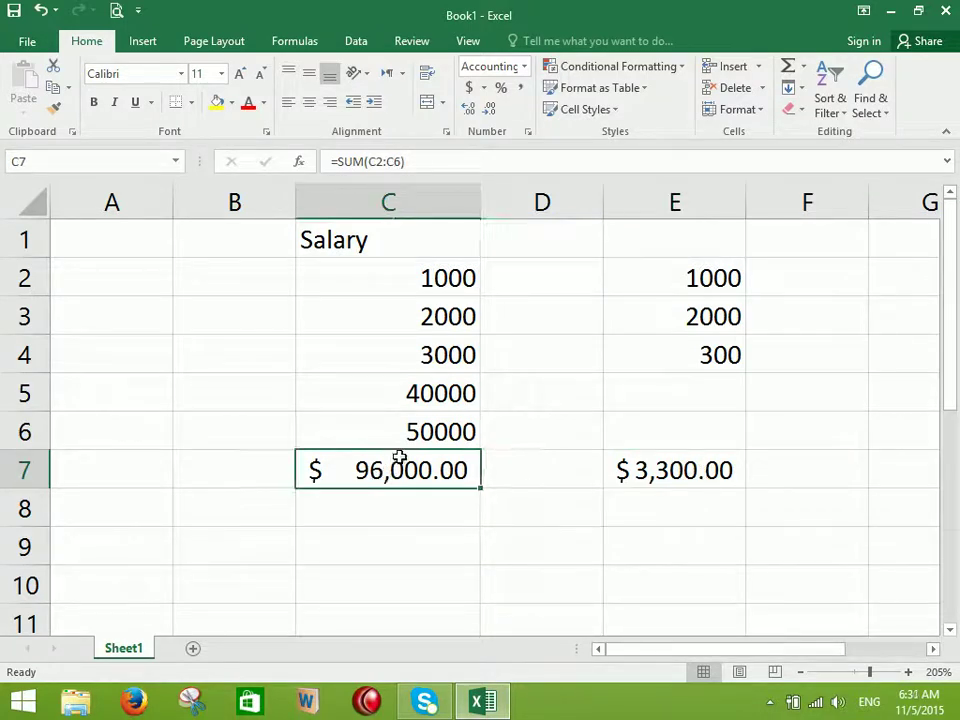
{"action": "left_click_drag", "start_coordinate": [416, 288], "coordinate": [420, 442]}
{"action": "left_click", "coordinate": [398, 468]}
{"action": "left_click", "coordinate": [704, 466]}
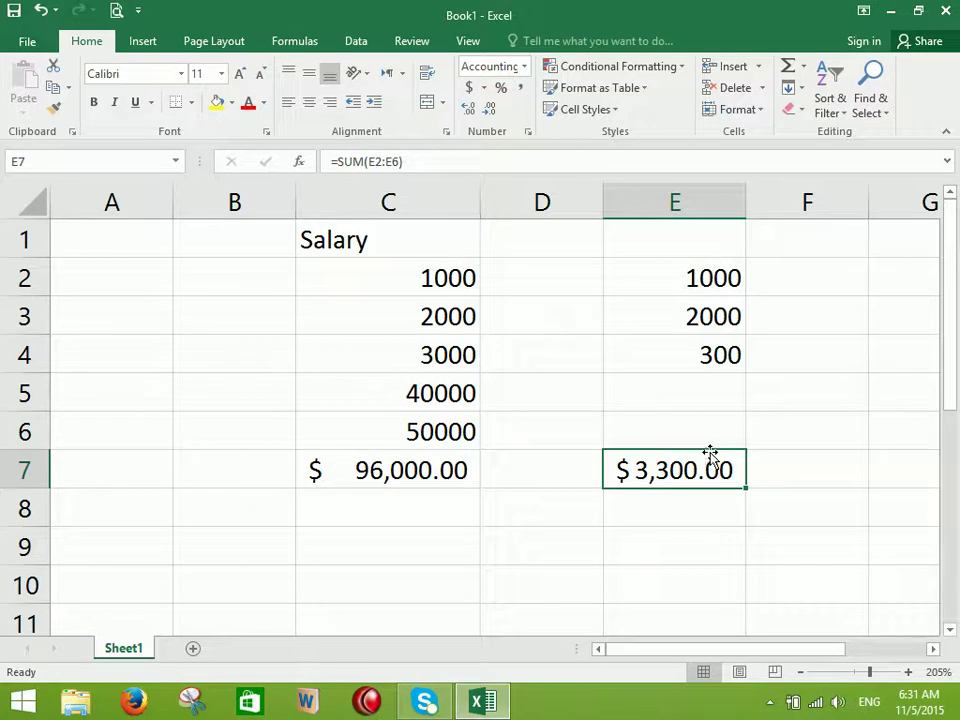
{"action": "left_click_drag", "start_coordinate": [705, 280], "coordinate": [716, 350]}
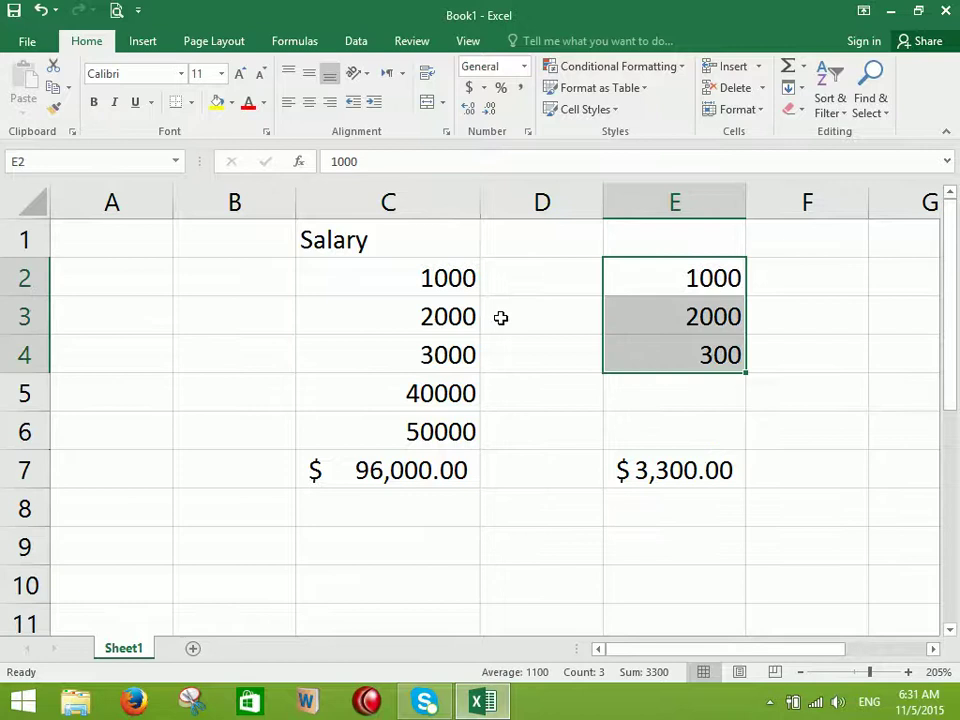
{"action": "left_click", "coordinate": [52, 87]}
{"action": "left_click", "coordinate": [24, 108]}
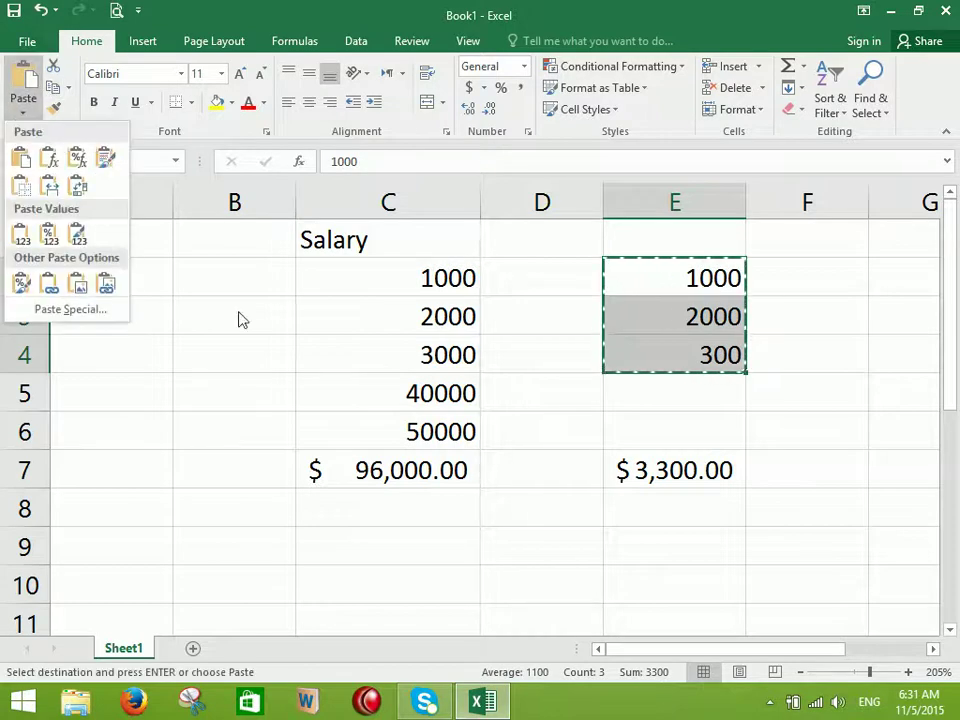
{"action": "left_click", "coordinate": [364, 512]}
{"action": "left_click", "coordinate": [483, 511]}
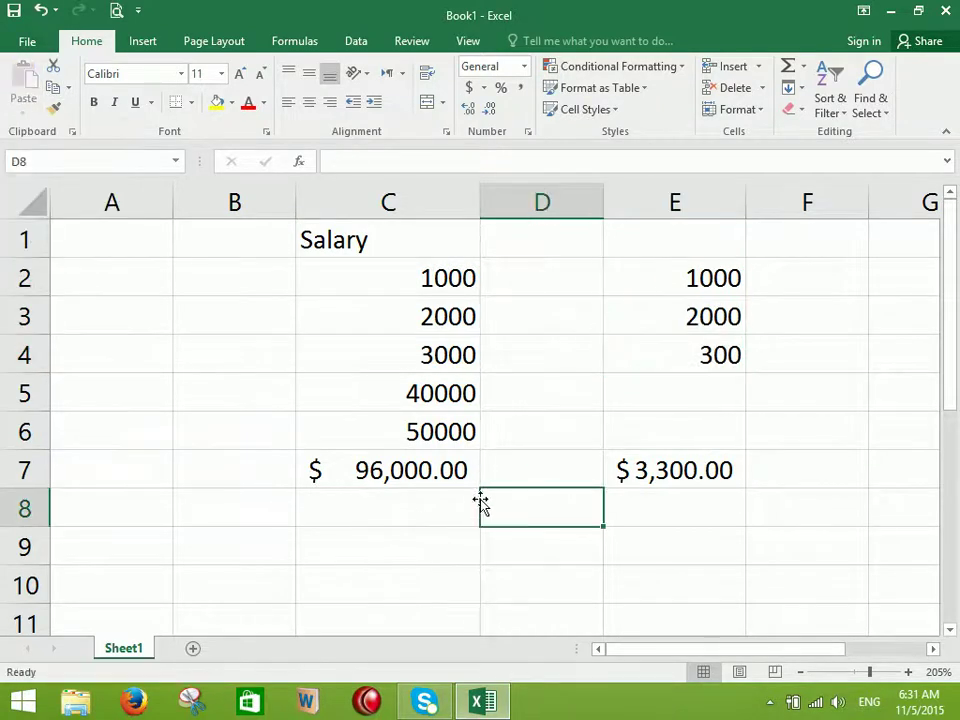
Clear the contents of E2:E7
{"action": "left_click_drag", "start_coordinate": [701, 278], "coordinate": [714, 465]}
{"action": "key", "text": "Delete"}
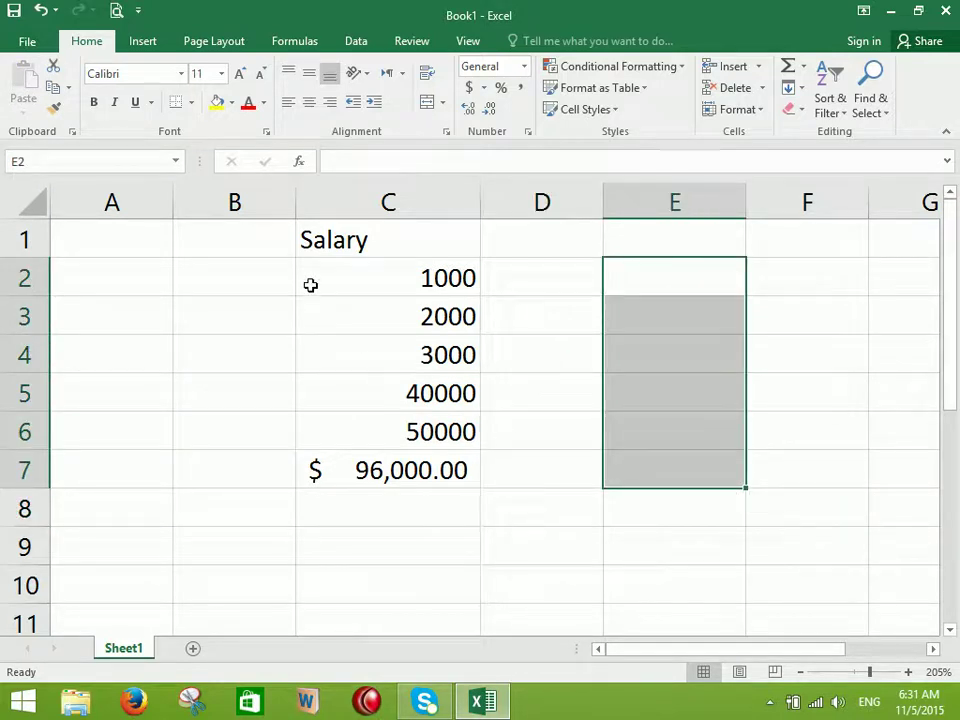
Enter the heading Name in B1 beside the Salary heading
{"action": "left_click", "coordinate": [261, 240]}
{"action": "type", "text": "Nme"}
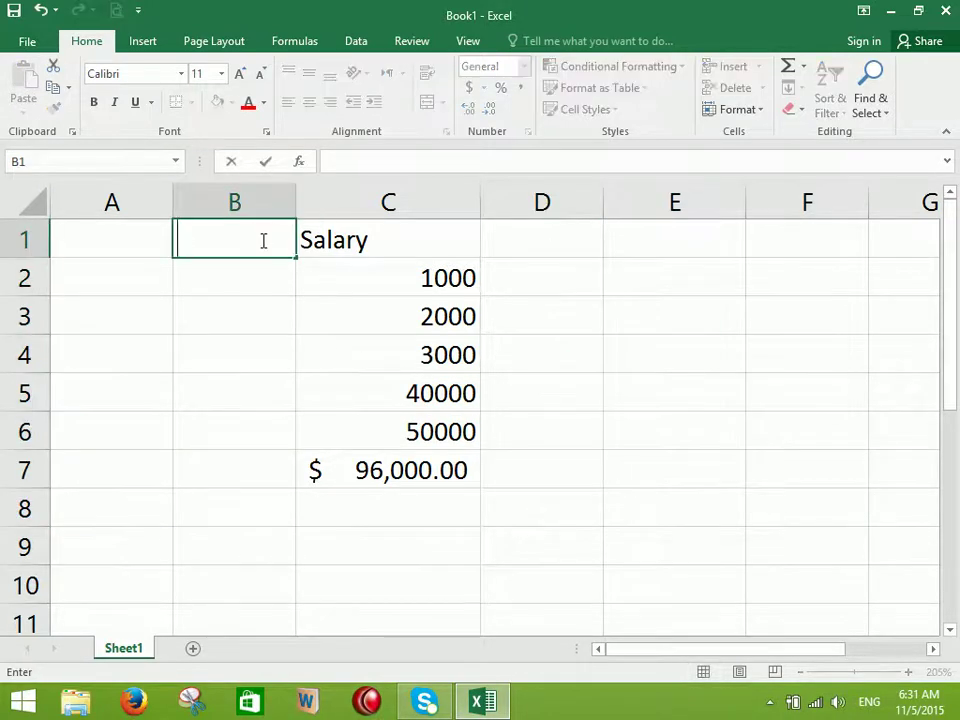
{"action": "key", "text": "Return"}
{"action": "key", "text": "Left"}
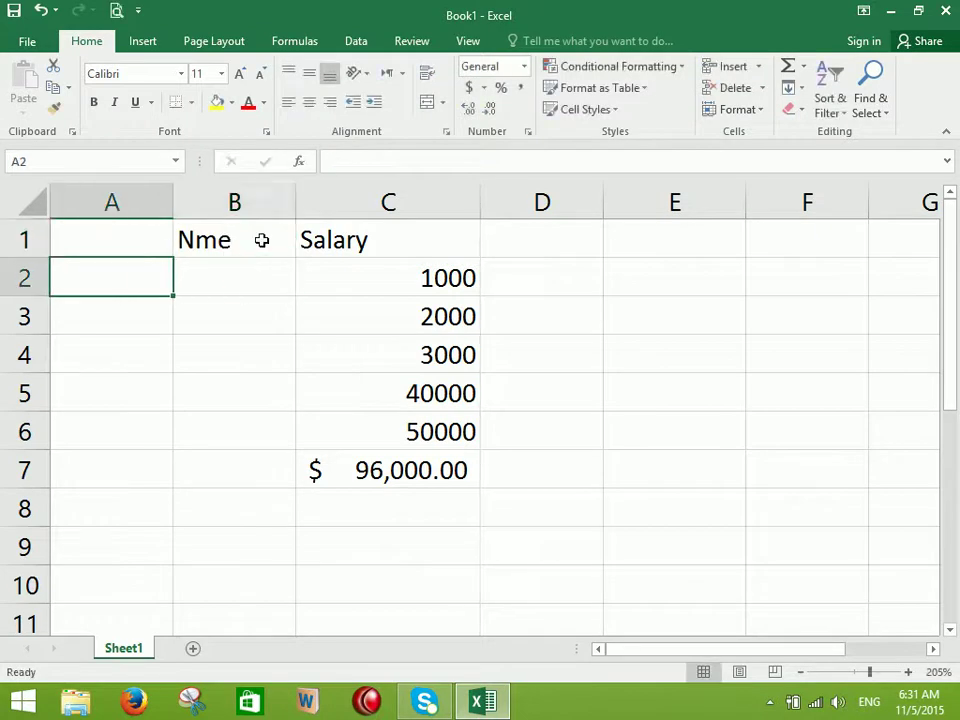
{"action": "key", "text": "Up"}
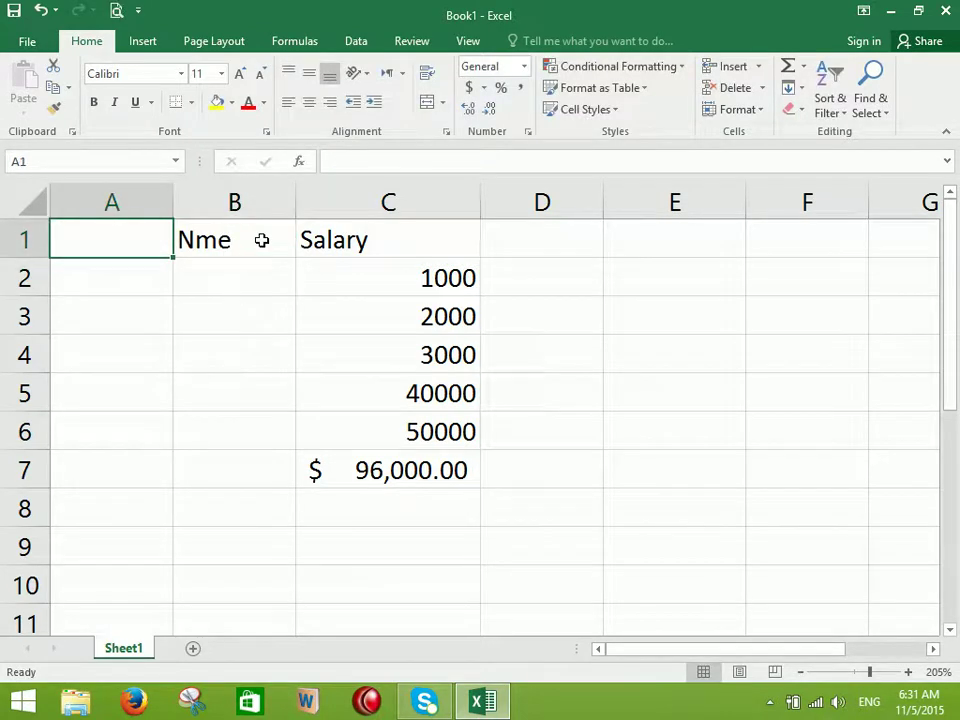
{"action": "left_click", "coordinate": [261, 240]}
{"action": "type", "text": "Name"}
{"action": "key", "text": "Return"}
Fill B2:B7 with six employees' first names, one per row beside the salary values
{"action": "key", "text": "Left"}
{"action": "type", "text": "S"}
{"action": "key", "text": "BackSpace"}
{"action": "key", "text": "Right"}
{"action": "type", "text": "Ahmad"}
{"action": "key", "text": "Return"}
{"action": "key", "text": "Left"}
{"action": "key", "text": "Right"}
{"action": "type", "text": "Sajjad"}
{"action": "key", "text": "Return"}
{"action": "type", "text": "Noor"}
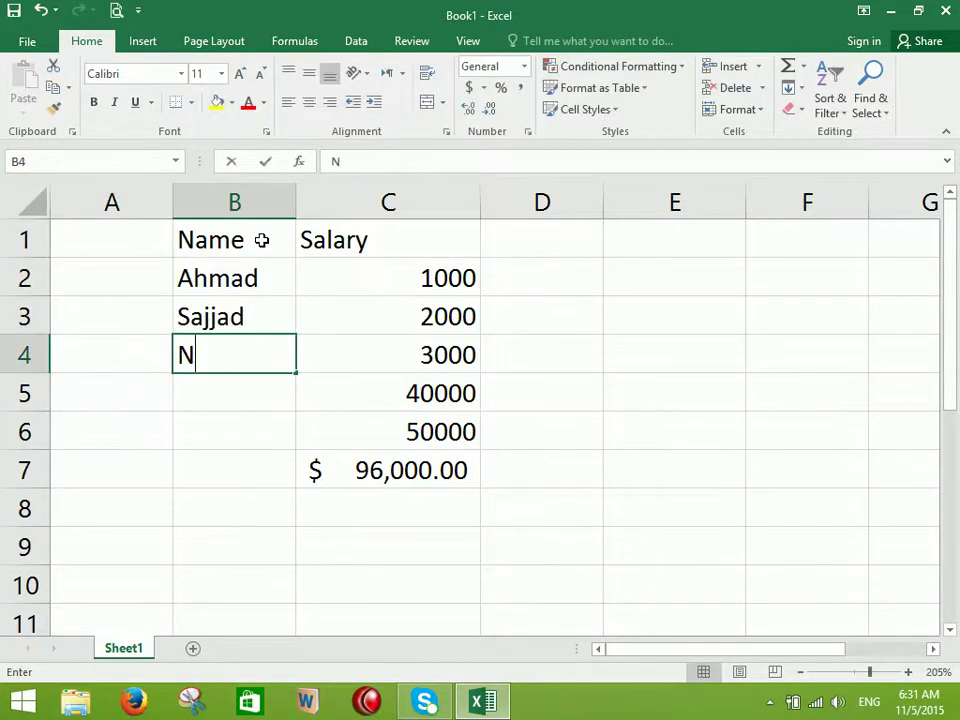
{"action": "key", "text": "Return"}
{"action": "type", "text": "Kamal"}
{"action": "key", "text": "Return"}
{"action": "type", "text": "Khalid"}
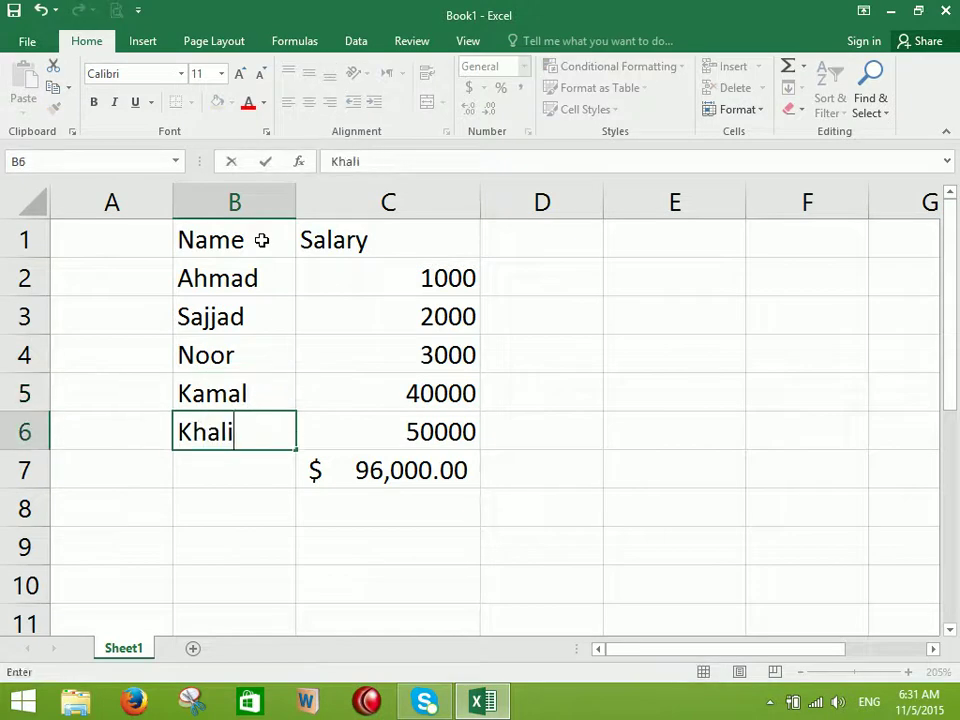
{"action": "key", "text": "Return"}
{"action": "type", "text": "wasim"}
{"action": "key", "text": "Return"}
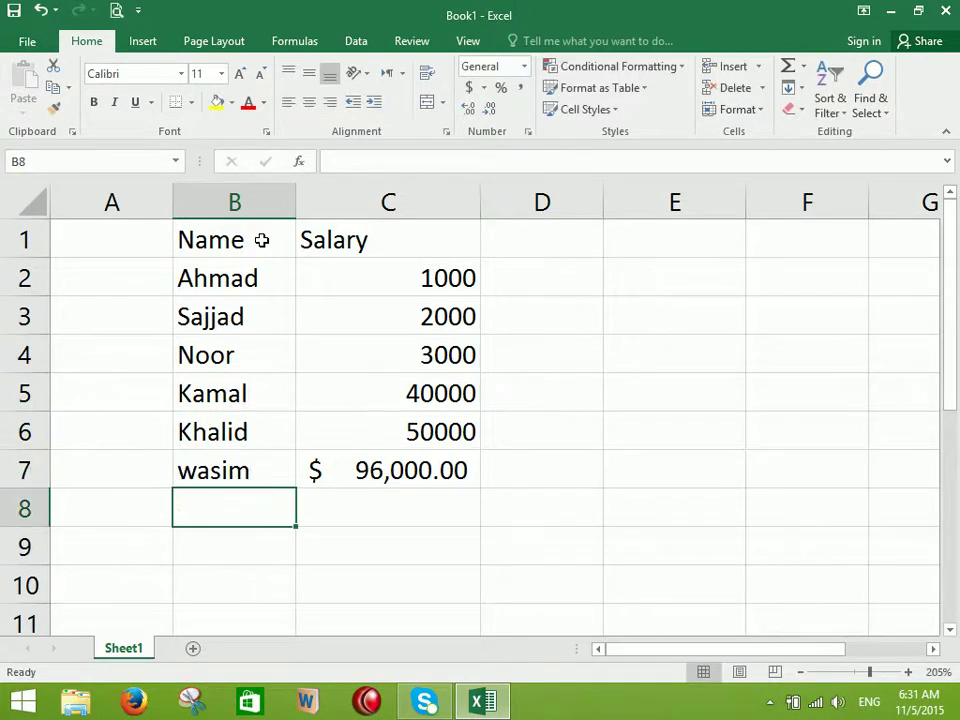
Widen column B and fill the heading cells B1:C1 with yellow
{"action": "scroll", "coordinate": [530, 370], "scroll_direction": "down", "scroll_amount": 6}
{"action": "scroll", "coordinate": [503, 364], "scroll_direction": "up", "scroll_amount": 6}
{"action": "scroll", "coordinate": [510, 364], "scroll_direction": "down", "scroll_amount": 2, "text": "ctrl"}
{"action": "scroll", "coordinate": [510, 364], "scroll_direction": "down", "scroll_amount": 1, "text": "ctrl"}
{"action": "left_click_drag", "start_coordinate": [233, 200], "coordinate": [298, 240]}
{"action": "left_click_drag", "start_coordinate": [229, 229], "coordinate": [397, 228]}
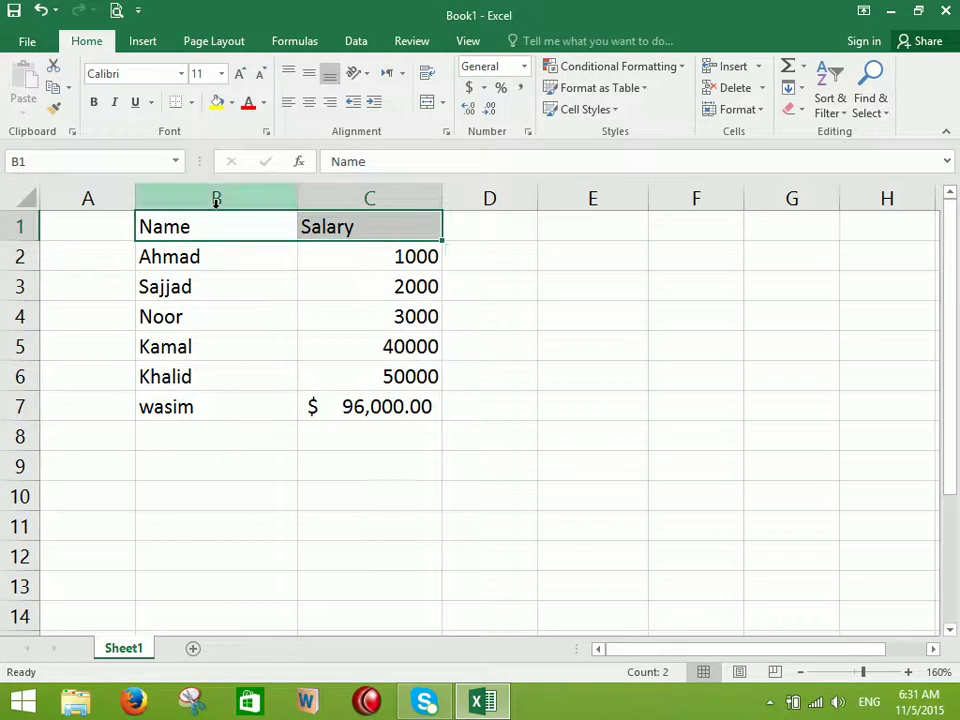
{"action": "left_click", "coordinate": [221, 102]}
Fill the name and salary rows B2:C7 with light blue
{"action": "left_click_drag", "start_coordinate": [221, 255], "coordinate": [377, 384]}
{"action": "left_click", "coordinate": [231, 102]}
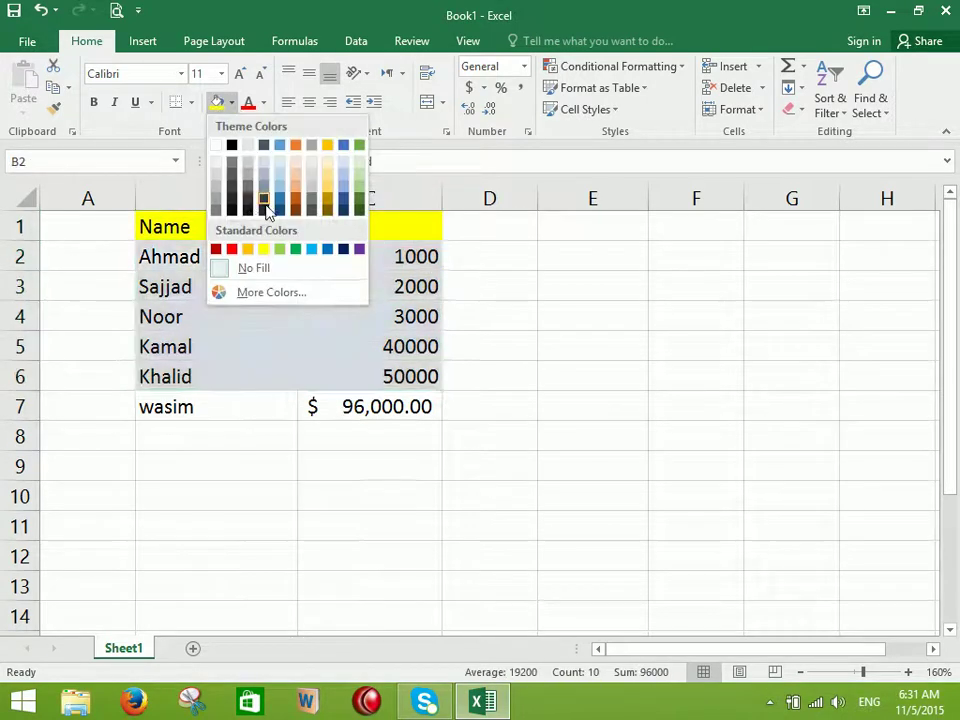
{"action": "left_click", "coordinate": [280, 183]}
{"action": "left_click_drag", "start_coordinate": [225, 401], "coordinate": [396, 405]}
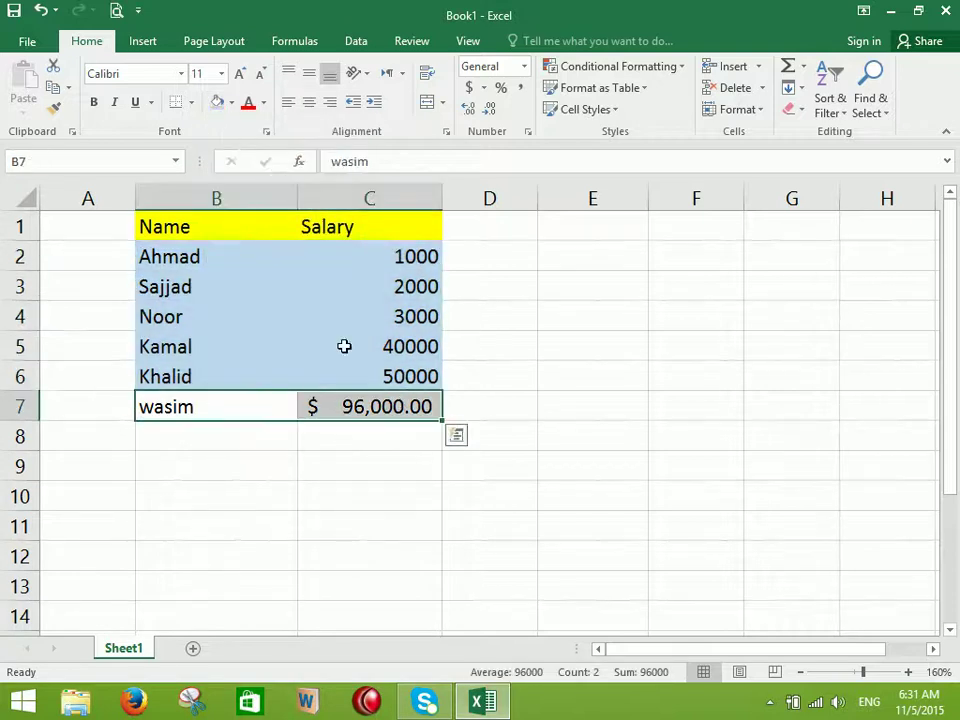
{"action": "left_click", "coordinate": [221, 104]}
{"action": "left_click", "coordinate": [585, 370]}
Copy the table B1:C7 and paste it at F1 with the Keep Source Formatting option
{"action": "left_click_drag", "start_coordinate": [189, 227], "coordinate": [381, 406]}
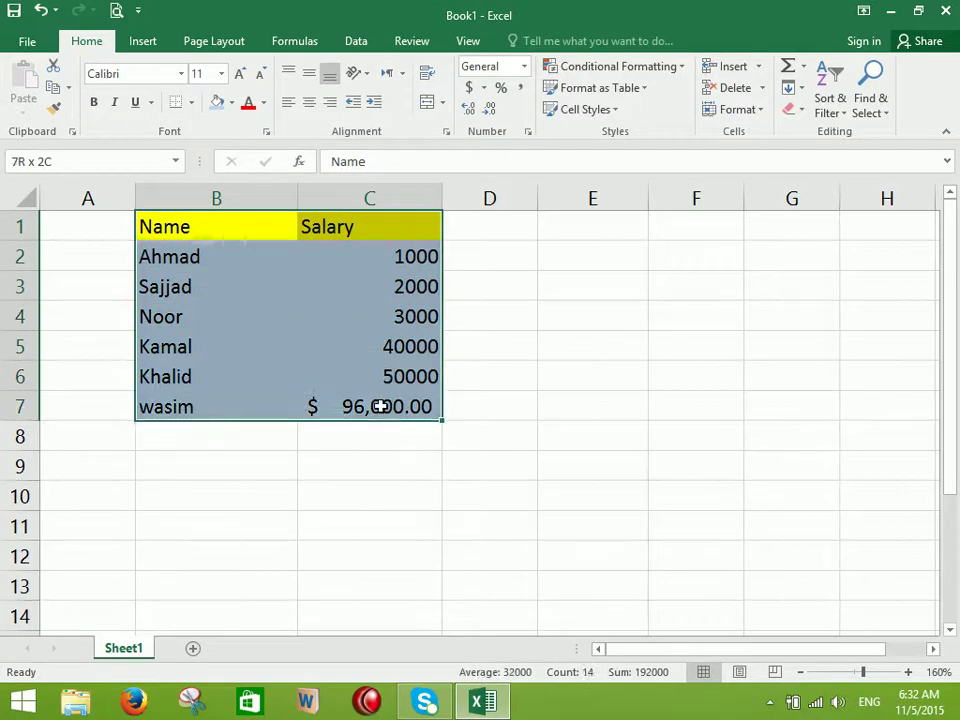
{"action": "left_click", "coordinate": [53, 88]}
{"action": "left_click", "coordinate": [678, 228]}
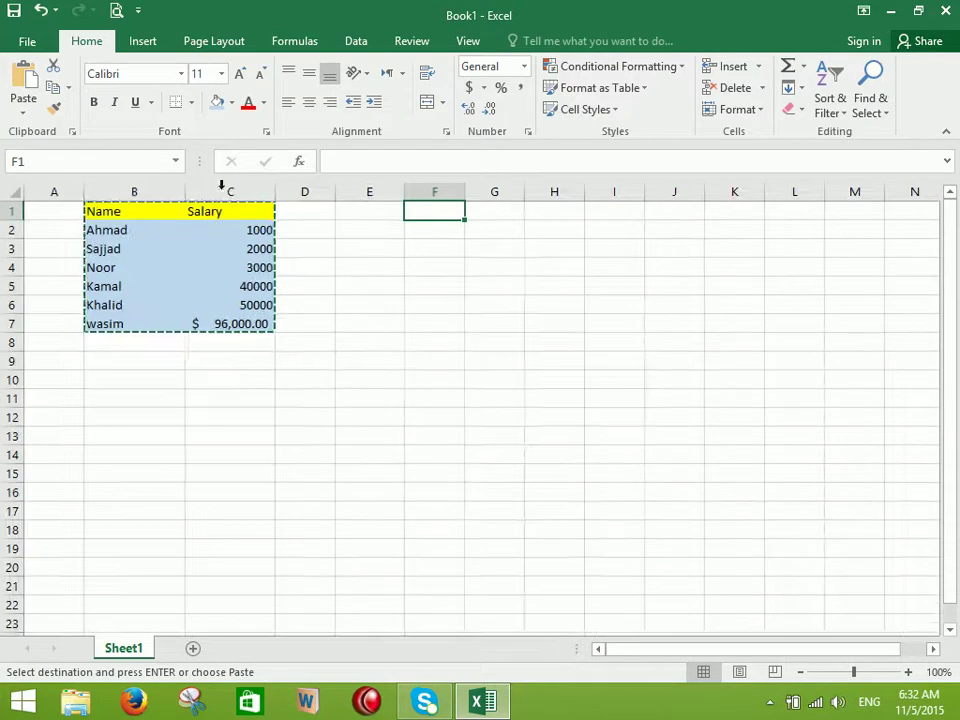
{"action": "left_click", "coordinate": [20, 106]}
{"action": "left_click", "coordinate": [105, 157]}
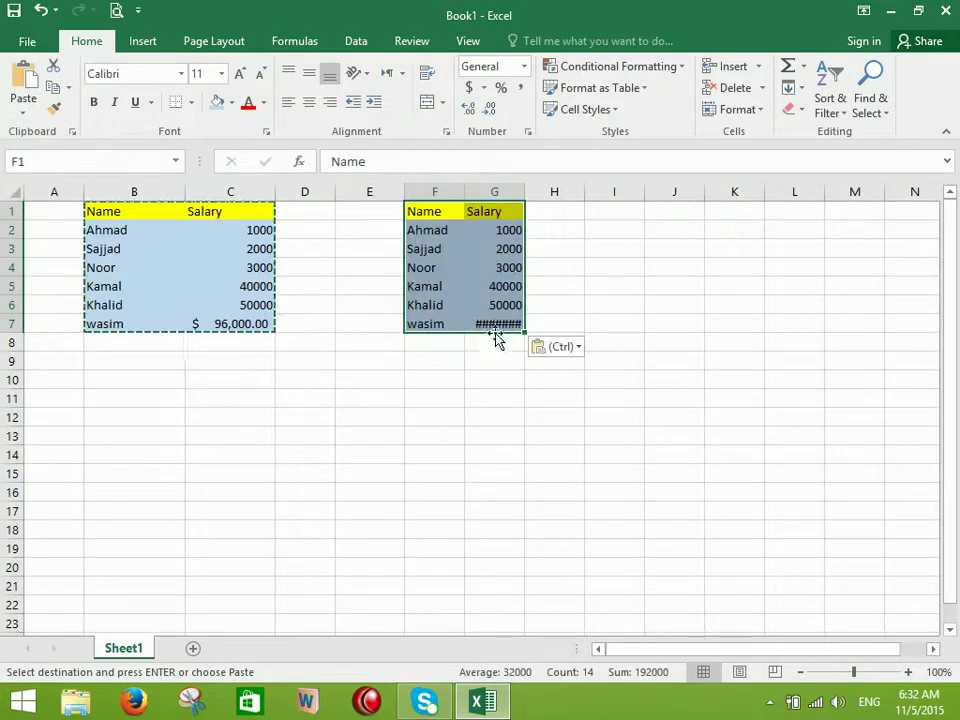
Widen column G of the pasted table
{"action": "scroll", "coordinate": [491, 299], "scroll_direction": "up", "scroll_amount": 3}
{"action": "left_click_drag", "start_coordinate": [762, 195], "coordinate": [767, 193]}
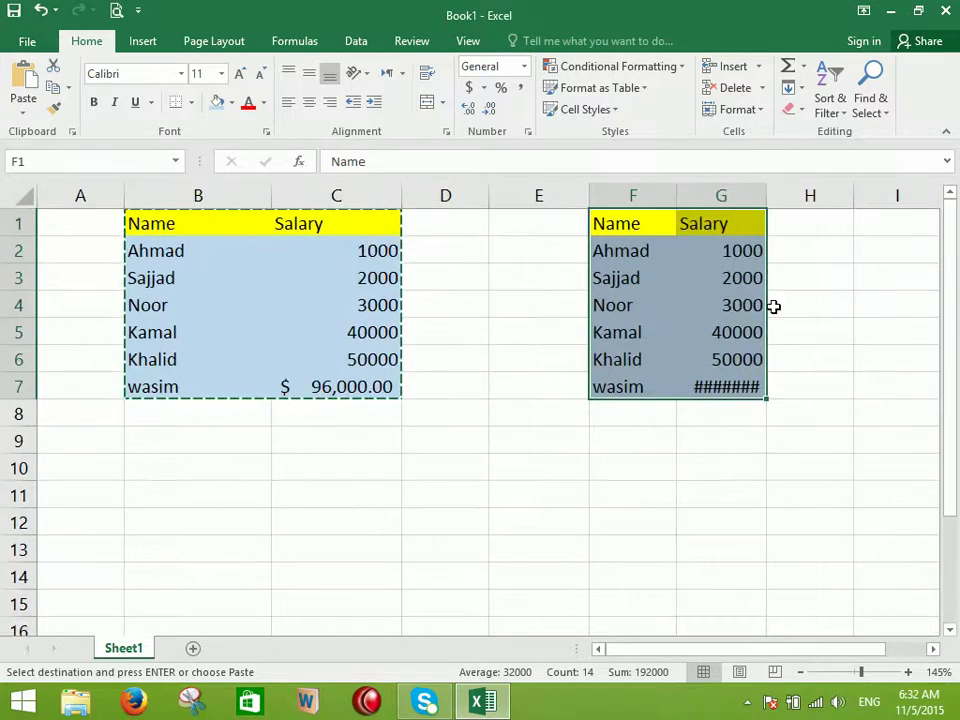
AutoFit column G to the pasted salary values and look over the available paste options
{"action": "left_click", "coordinate": [785, 246]}
{"action": "double_click", "coordinate": [765, 190]}
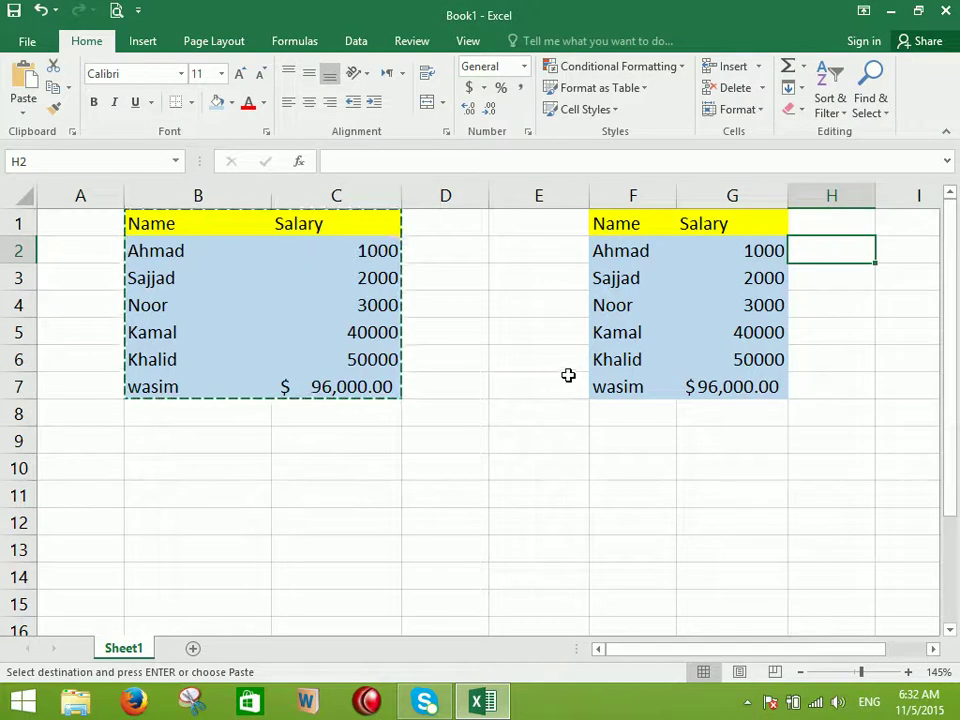
{"action": "left_click", "coordinate": [24, 110]}
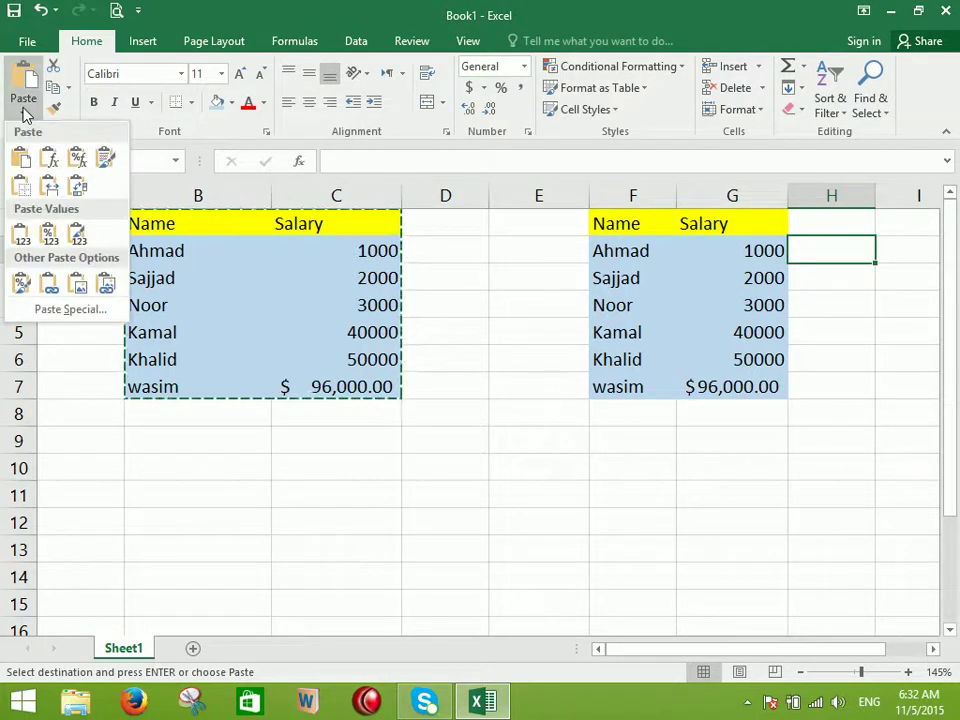
{"action": "key", "text": "Escape"}
{"action": "key", "text": "Escape"}
Remove the pasted table copy from F1:G7 by undoing the paste, and clear the copy marquee
{"action": "left_click", "coordinate": [473, 492]}
{"action": "left_click_drag", "start_coordinate": [598, 220], "coordinate": [783, 398]}
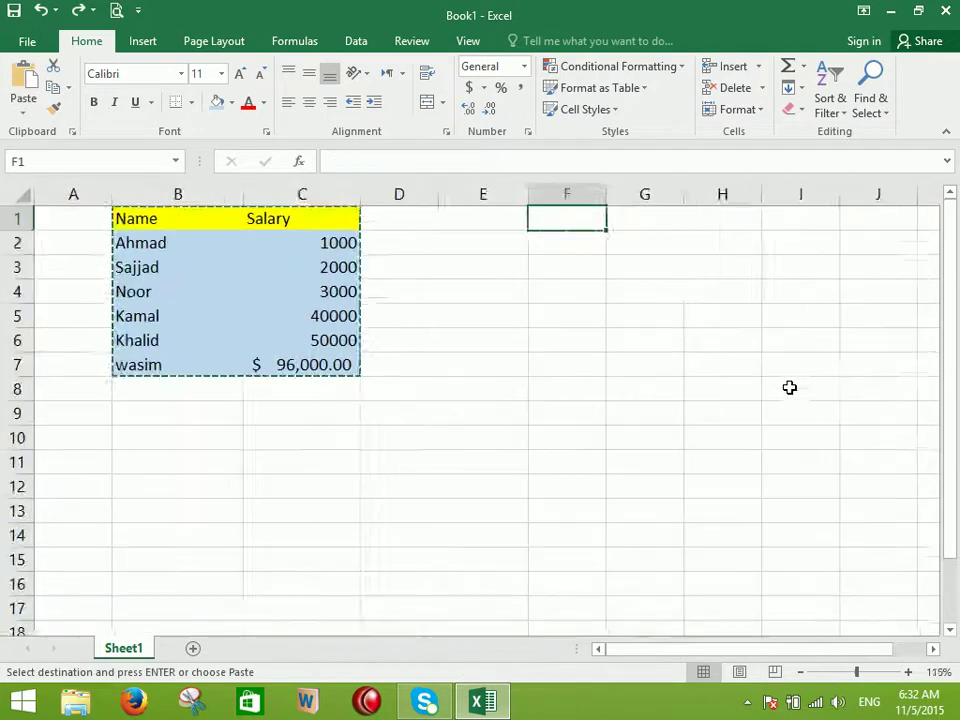
{"action": "scroll", "coordinate": [789, 387], "scroll_direction": "up", "scroll_amount": 2, "text": "ctrl"}
{"action": "key", "text": "Escape"}
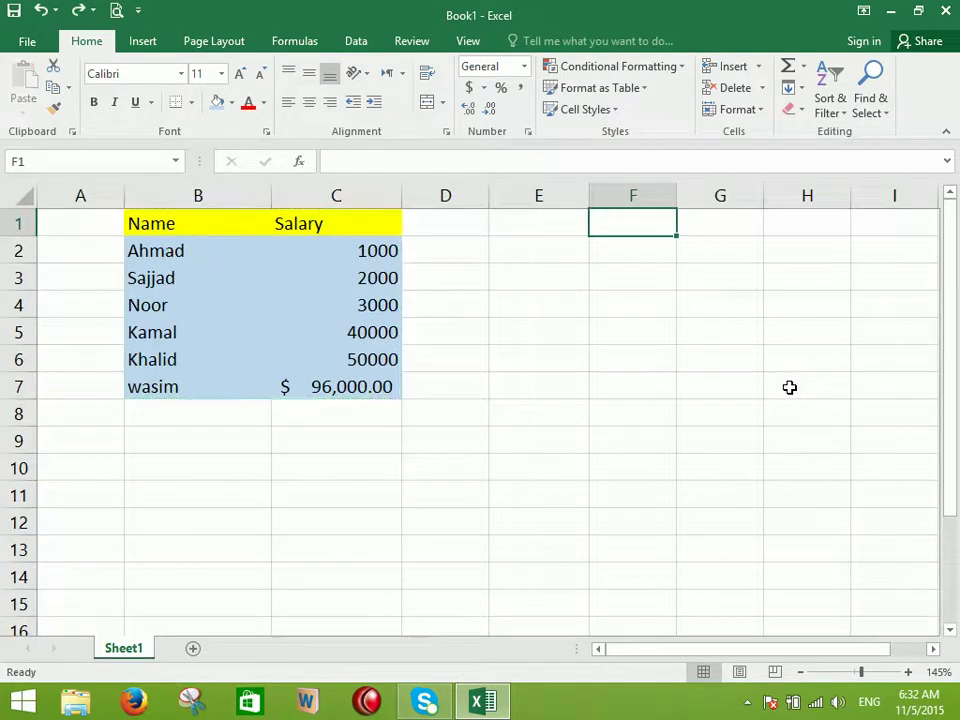
Remove the fill colour from the table in B1:C7
{"action": "left_click_drag", "start_coordinate": [208, 223], "coordinate": [371, 390]}
{"action": "left_click", "coordinate": [231, 103]}
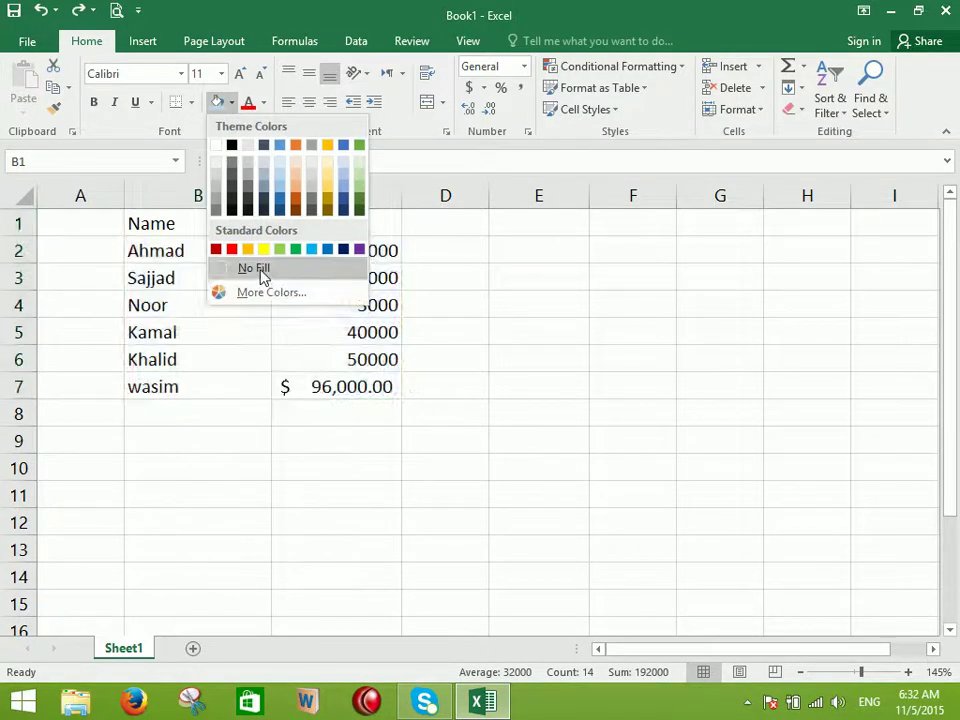
{"action": "left_click", "coordinate": [262, 276]}
{"action": "left_click", "coordinate": [478, 359]}
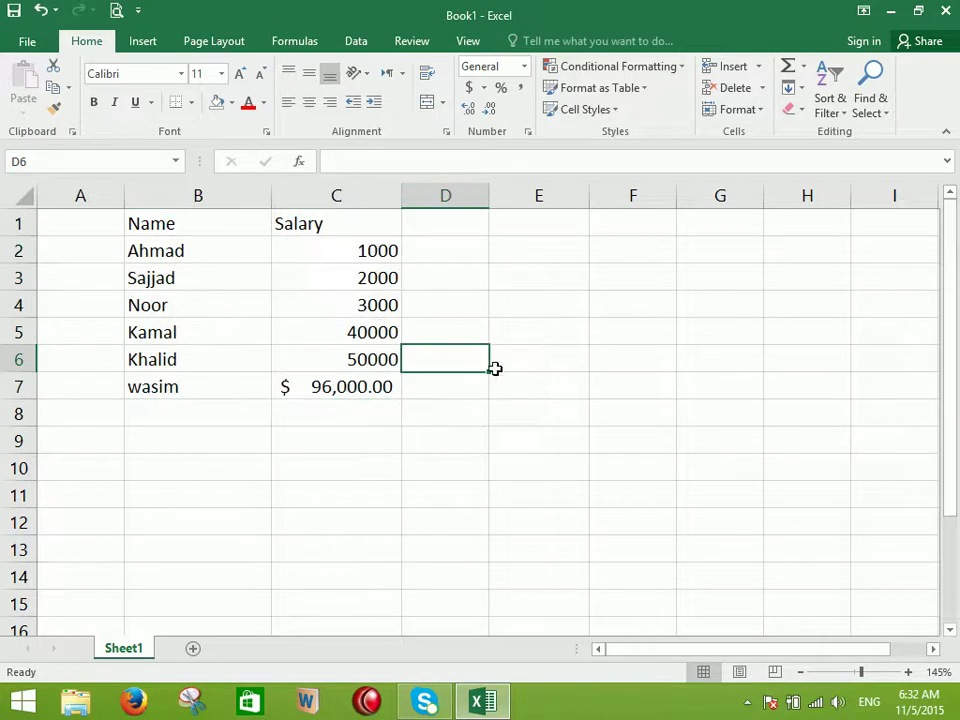
Open the print preview of the sheet and zoom in on the table to check its gridlines, then return to the sheet
{"action": "left_click_drag", "start_coordinate": [800, 331], "coordinate": [718, 403]}
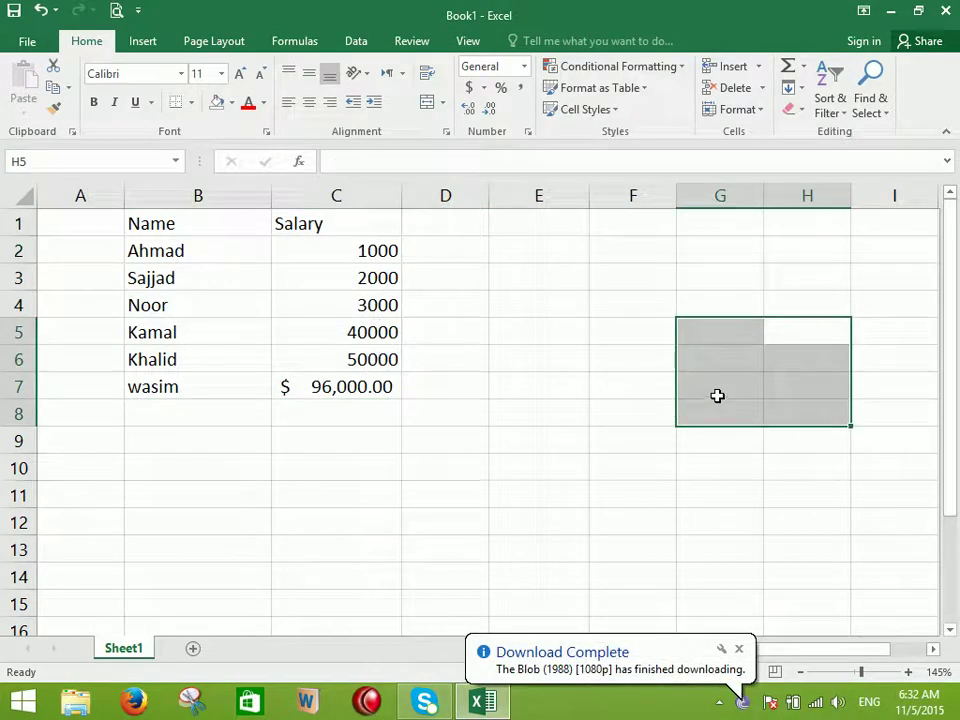
{"action": "left_click", "coordinate": [285, 259]}
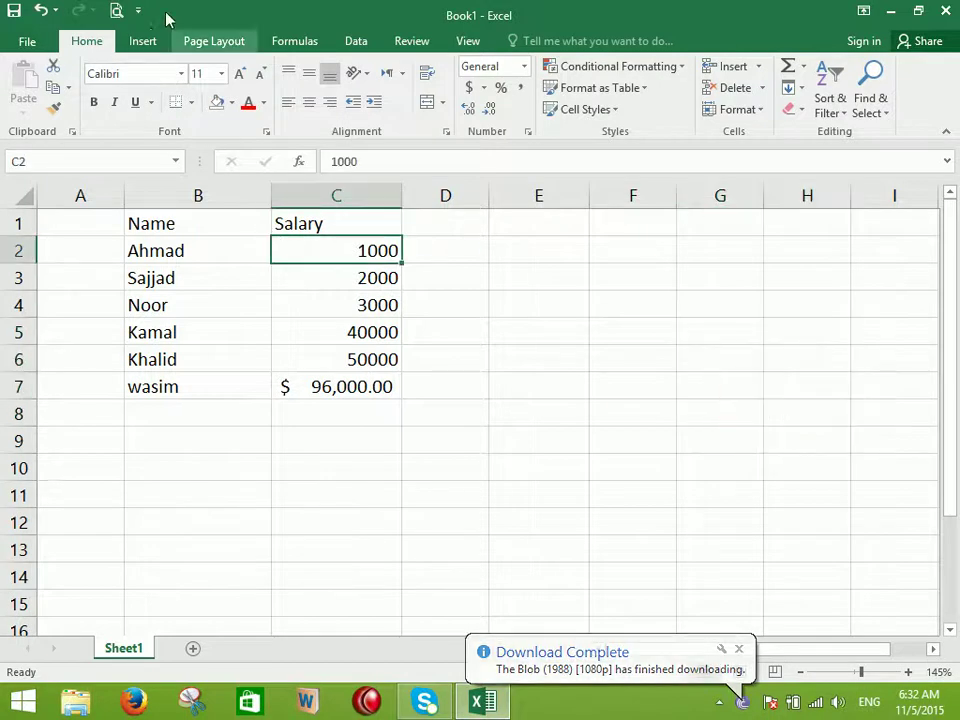
{"action": "left_click", "coordinate": [138, 10]}
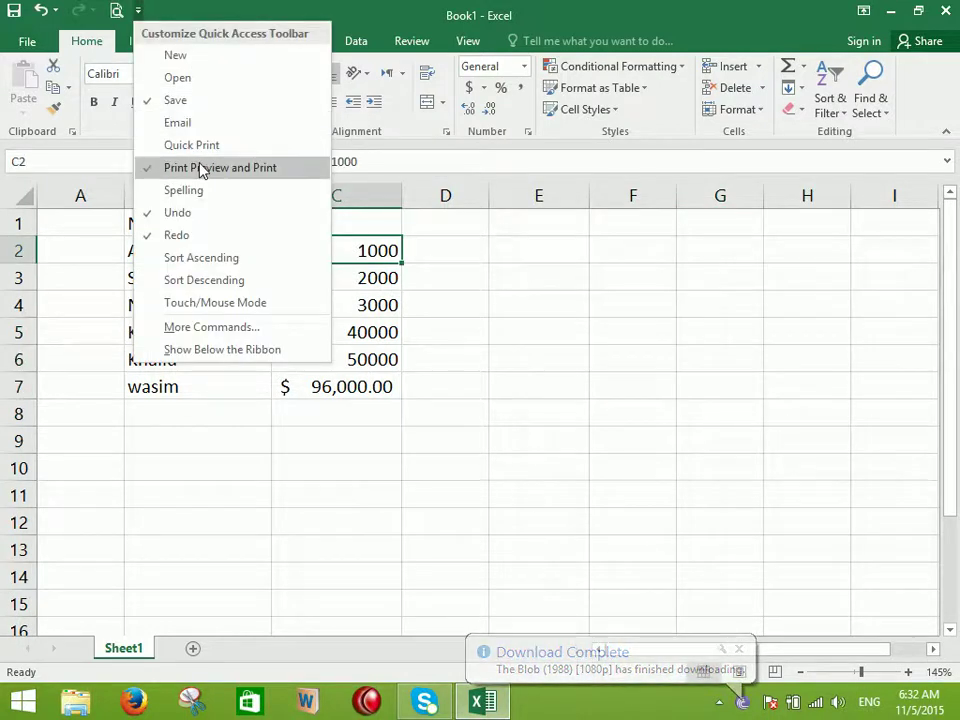
{"action": "left_click", "coordinate": [506, 305]}
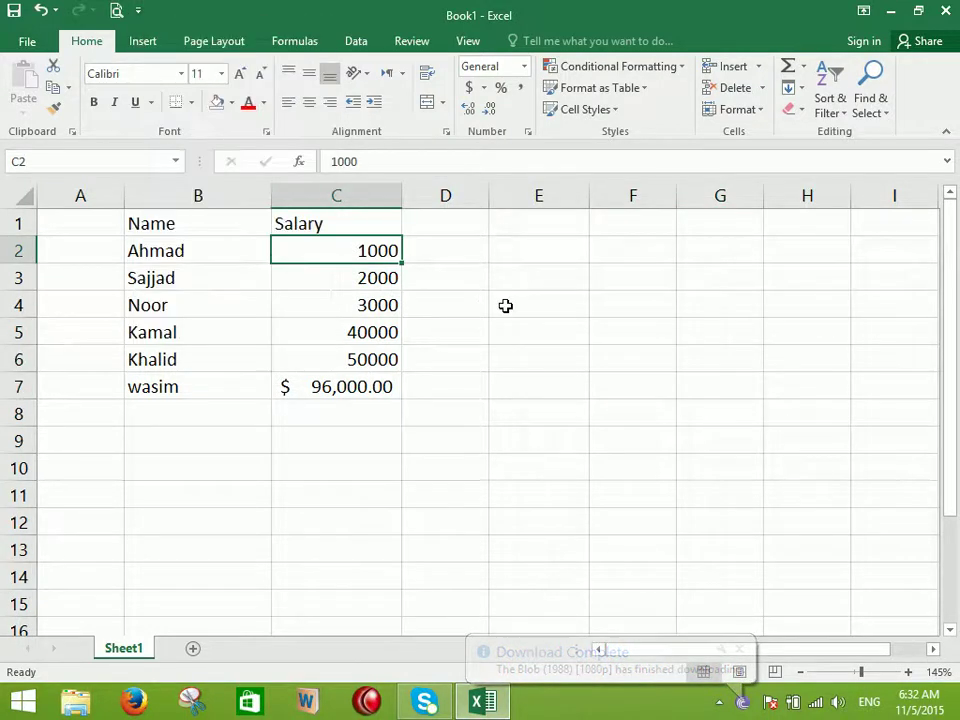
{"action": "left_click", "coordinate": [116, 12]}
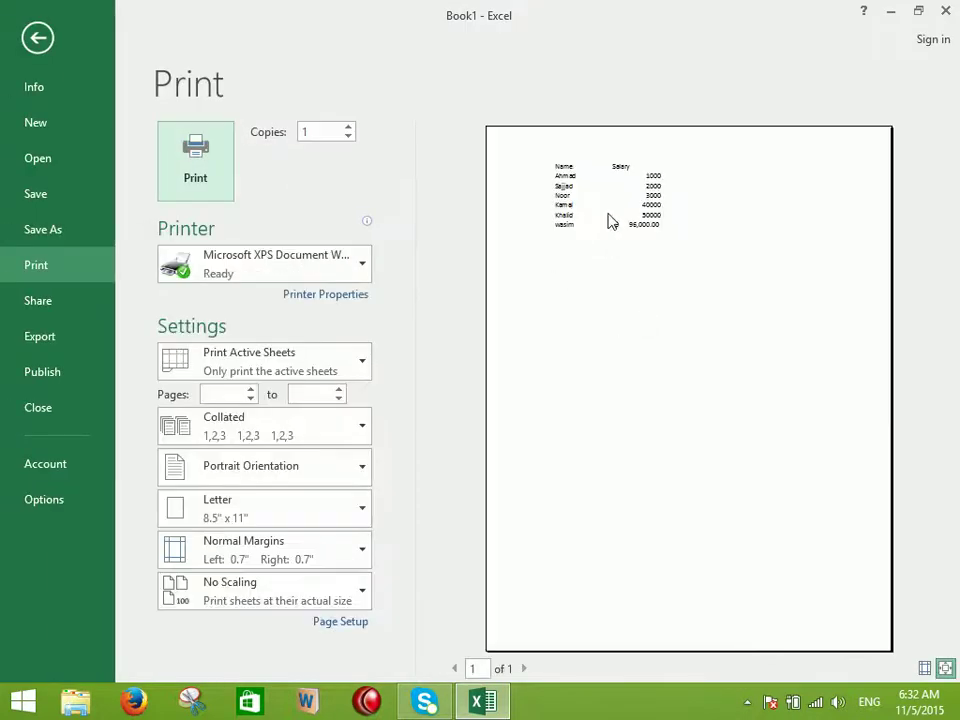
{"action": "left_click", "coordinate": [640, 258]}
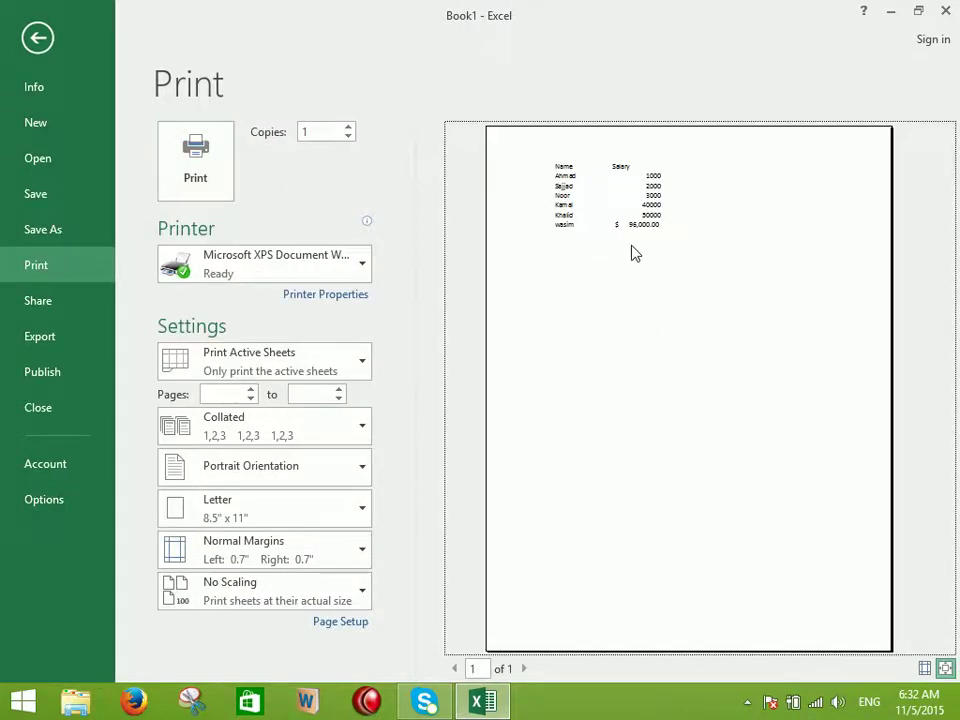
{"action": "left_click", "coordinate": [593, 206]}
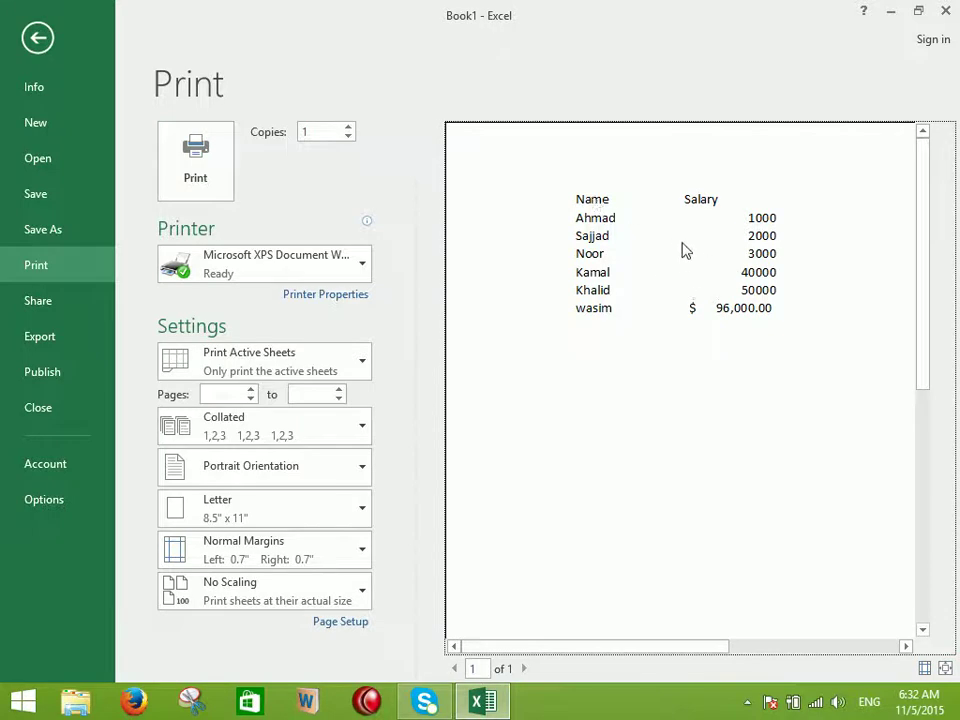
{"action": "key", "text": "Escape"}
Apply All Borders to the table in B1:C7
{"action": "left_click_drag", "start_coordinate": [195, 233], "coordinate": [353, 393]}
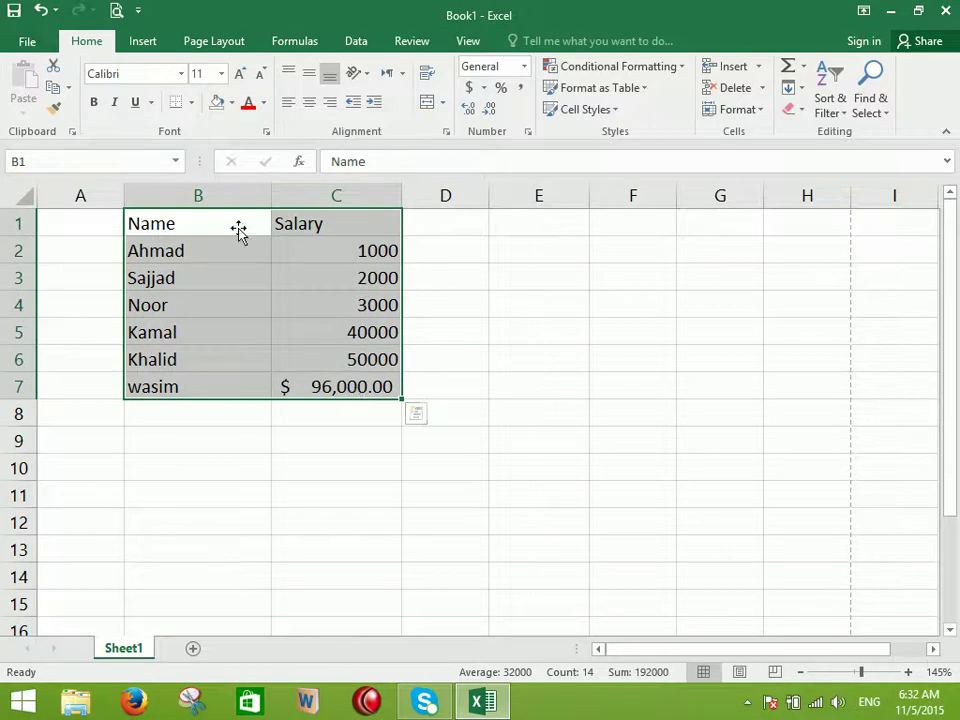
{"action": "left_click", "coordinate": [191, 102]}
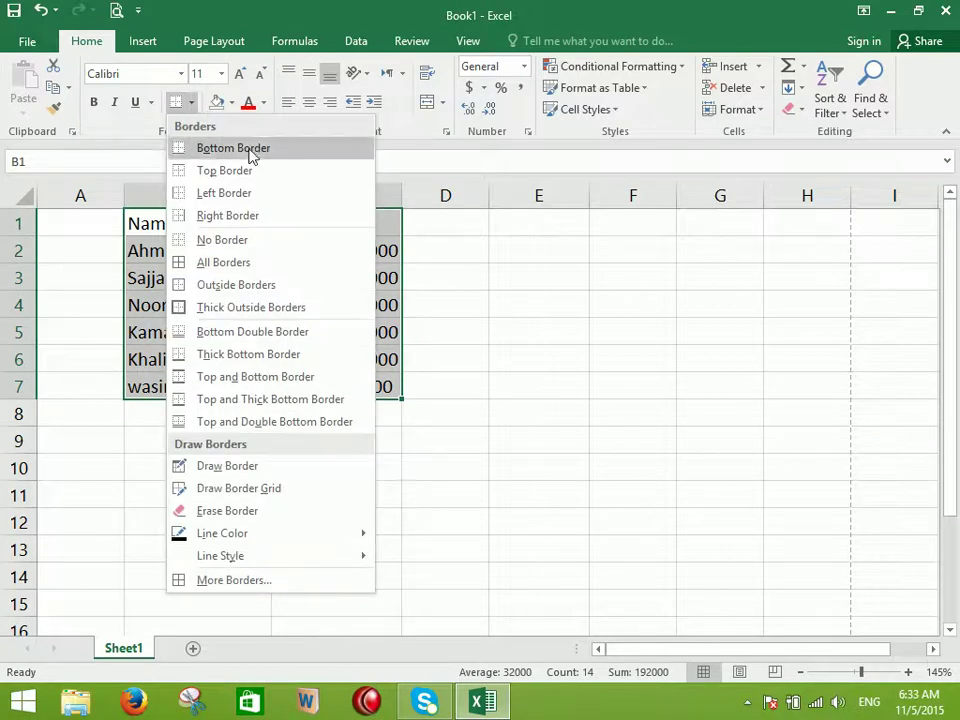
{"action": "left_click", "coordinate": [252, 260]}
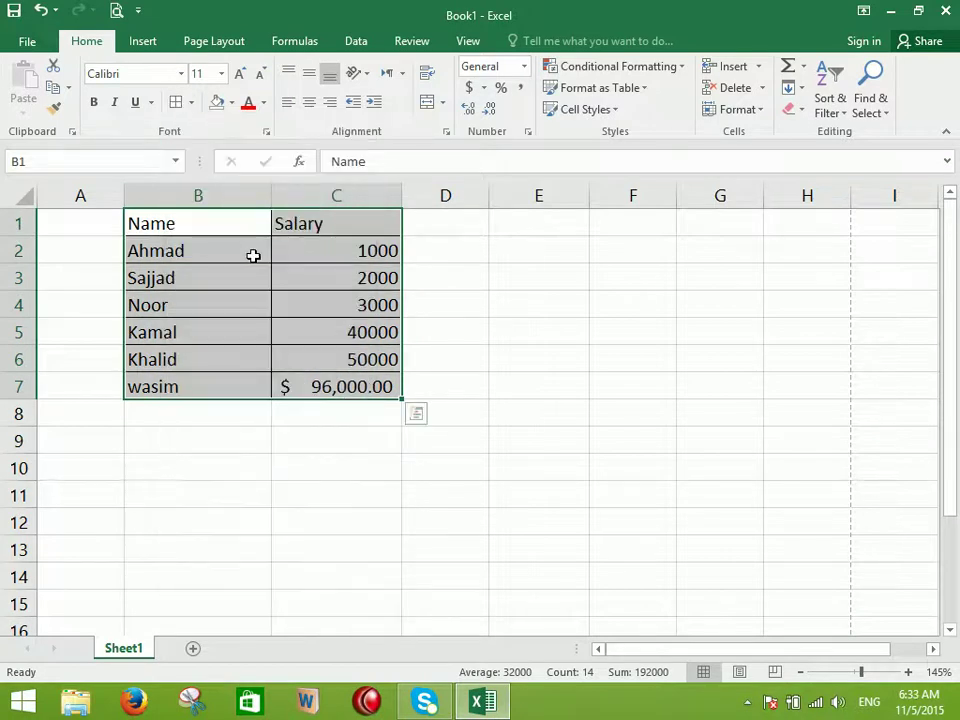
Narrow column B to sit closer to the names
{"action": "left_click_drag", "start_coordinate": [268, 192], "coordinate": [223, 187]}
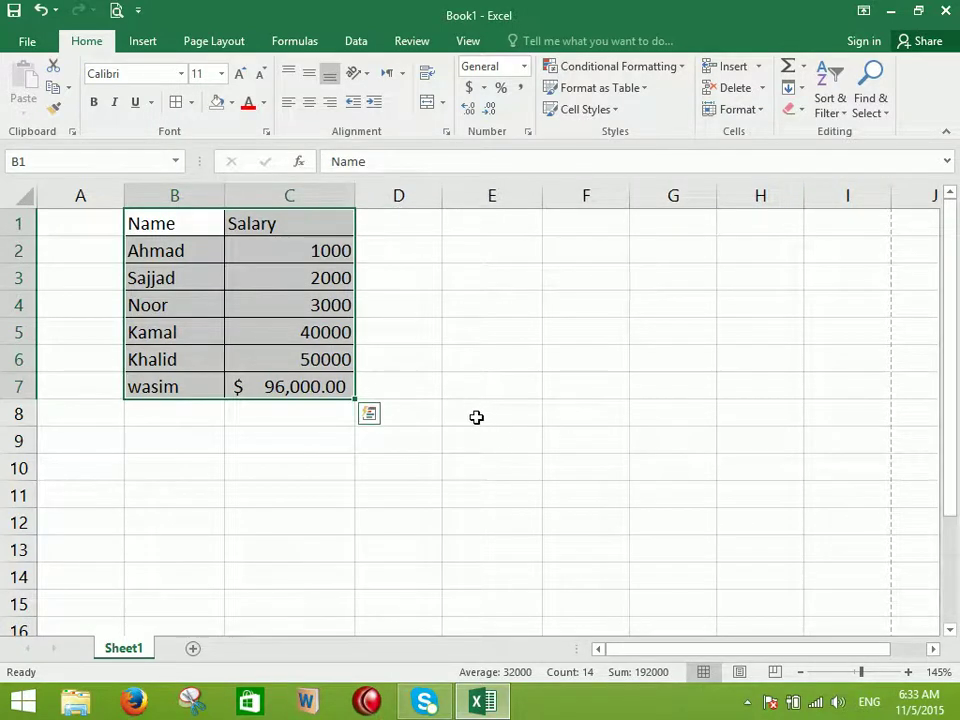
{"action": "left_click", "coordinate": [485, 360]}
Copy the bordered table B1:C7 to F1 and widen column G to fit the salary values
{"action": "left_click_drag", "start_coordinate": [202, 224], "coordinate": [321, 386]}
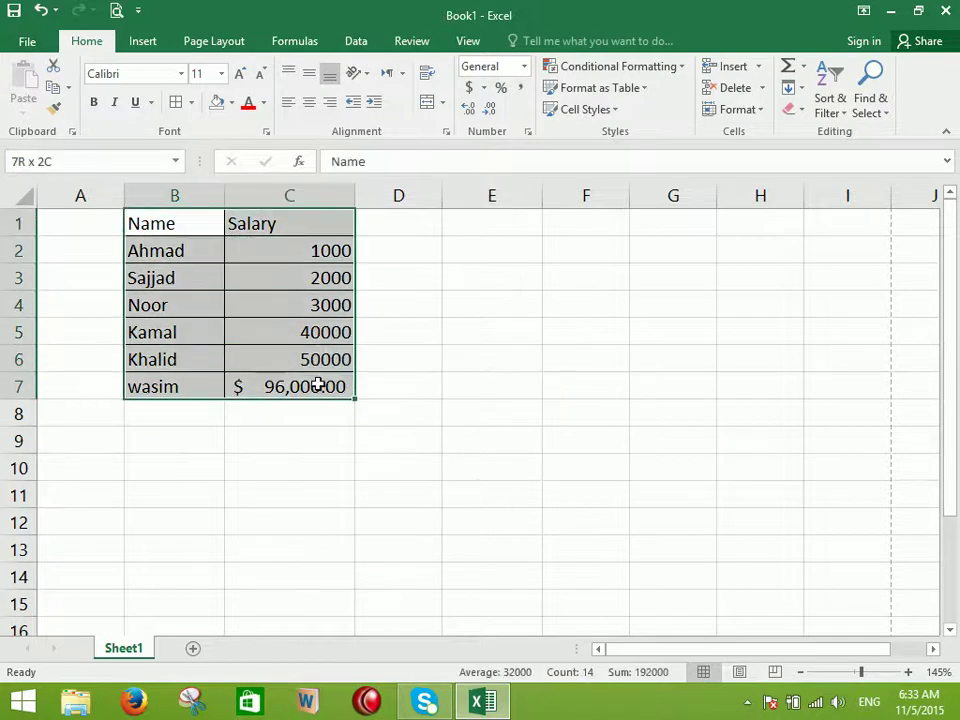
{"action": "left_click", "coordinate": [53, 87]}
{"action": "left_click", "coordinate": [549, 224]}
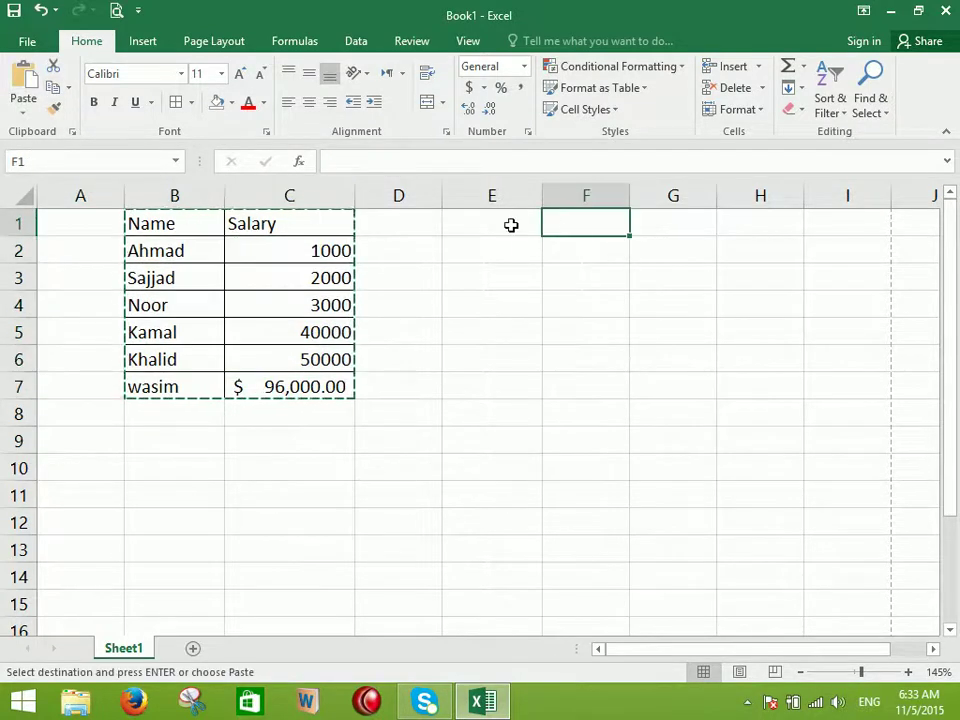
{"action": "left_click", "coordinate": [24, 84]}
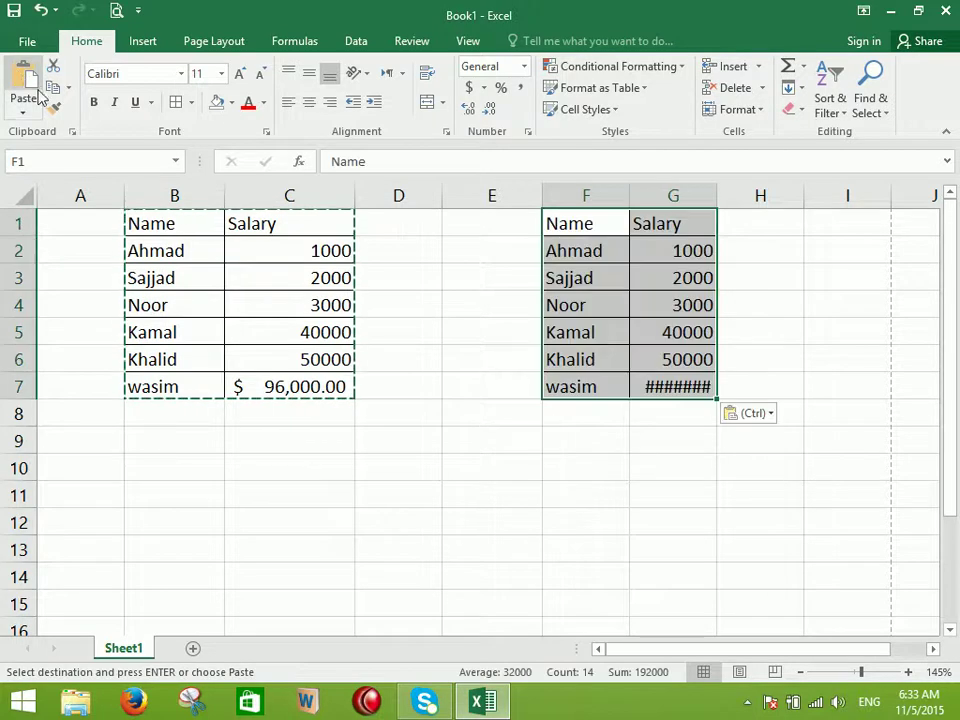
{"action": "left_click", "coordinate": [602, 446]}
{"action": "left_click_drag", "start_coordinate": [715, 194], "coordinate": [752, 216]}
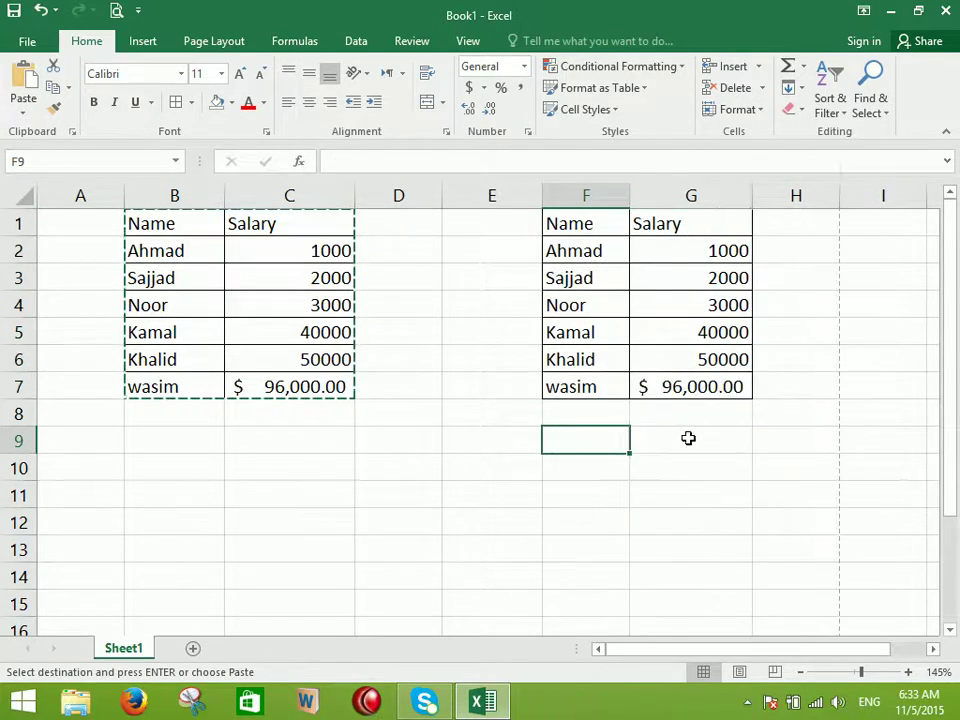
{"action": "left_click_drag", "start_coordinate": [690, 468], "coordinate": [660, 333]}
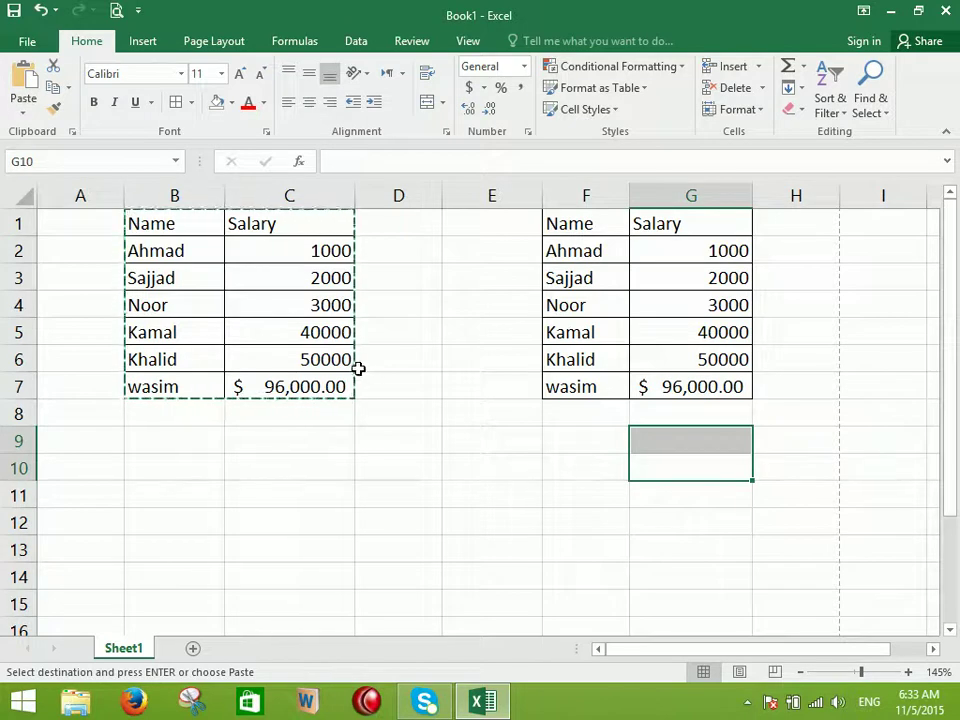
Paste the copied table at E9 with the No Borders option and widen column F to fit its values
{"action": "left_click", "coordinate": [166, 465]}
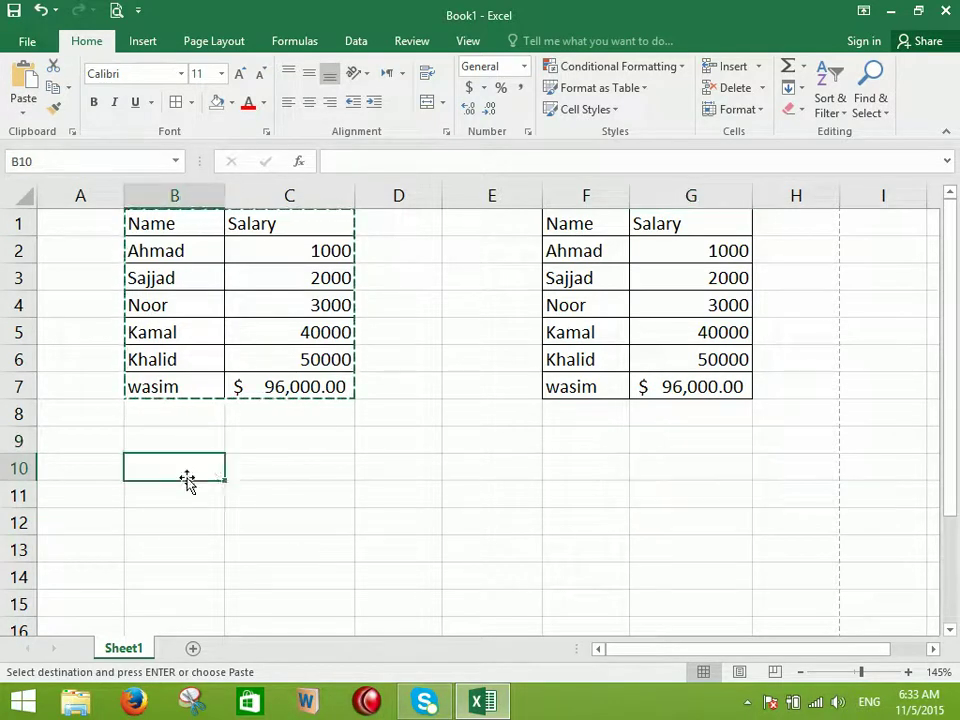
{"action": "left_click", "coordinate": [490, 445]}
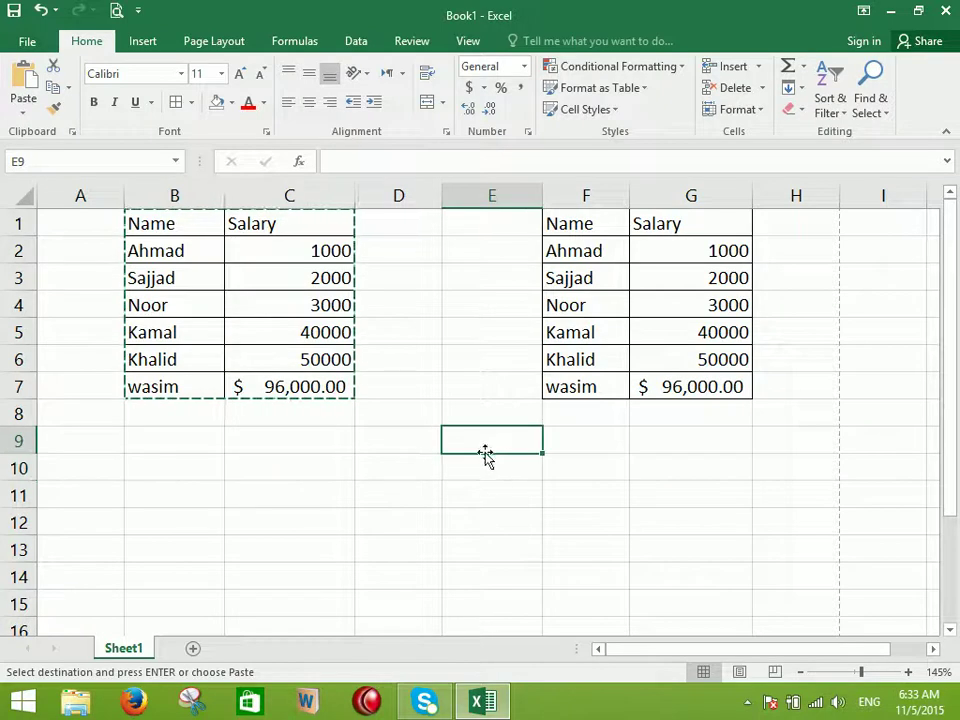
{"action": "left_click", "coordinate": [28, 110]}
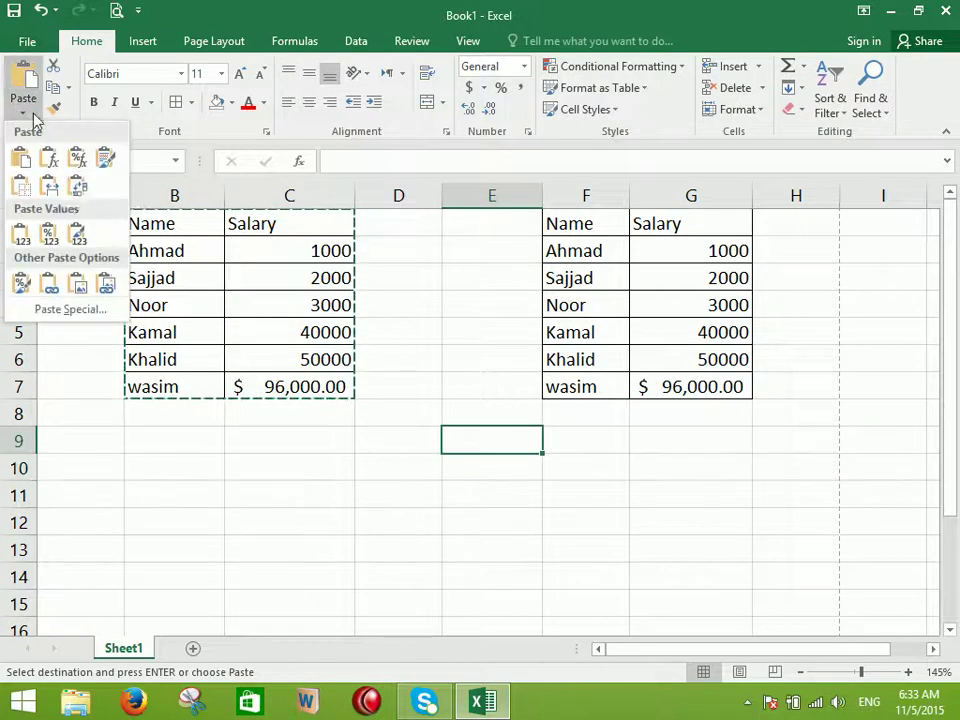
{"action": "left_click", "coordinate": [22, 186]}
{"action": "left_click", "coordinate": [698, 480]}
{"action": "left_click_drag", "start_coordinate": [630, 197], "coordinate": [671, 223]}
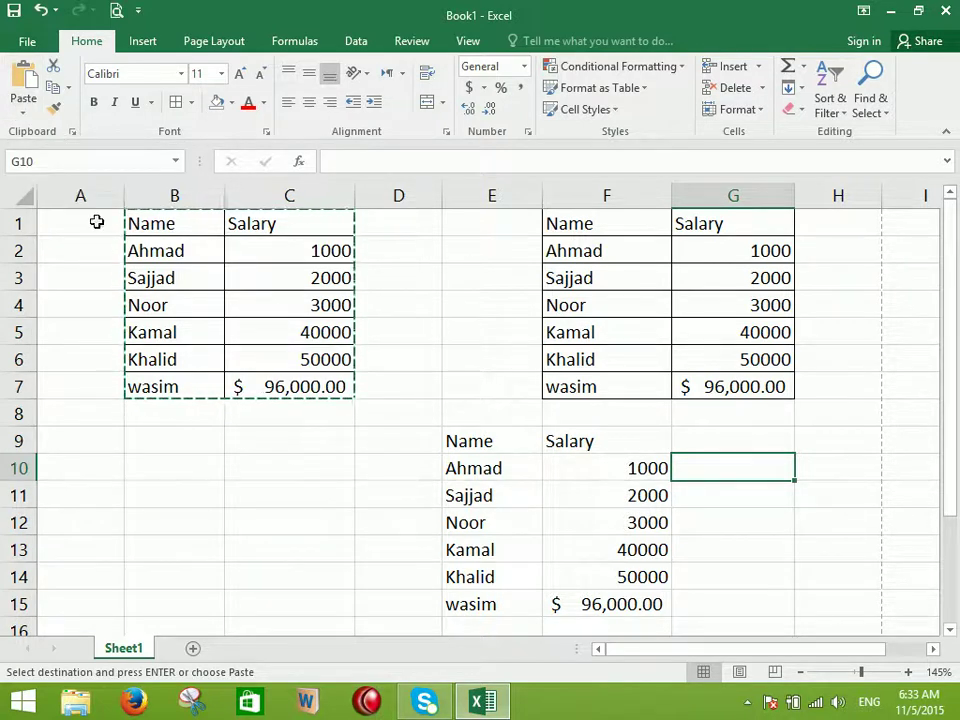
Preview pasting the table at G10 with Keep Source Column Widths, without applying it
{"action": "left_click", "coordinate": [25, 106]}
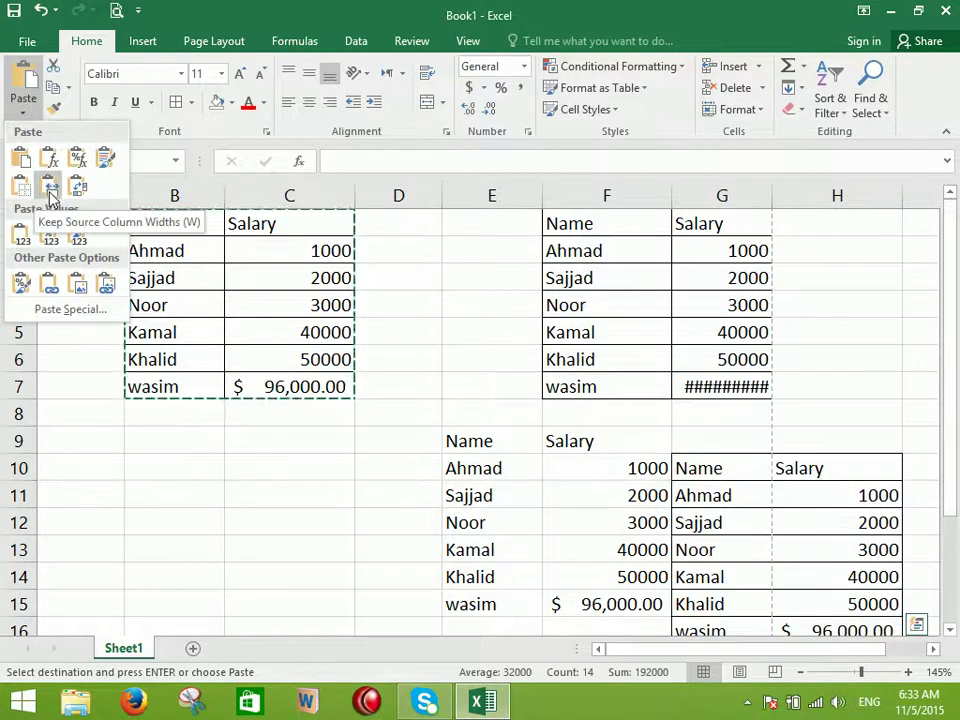
{"action": "left_click", "coordinate": [258, 476]}
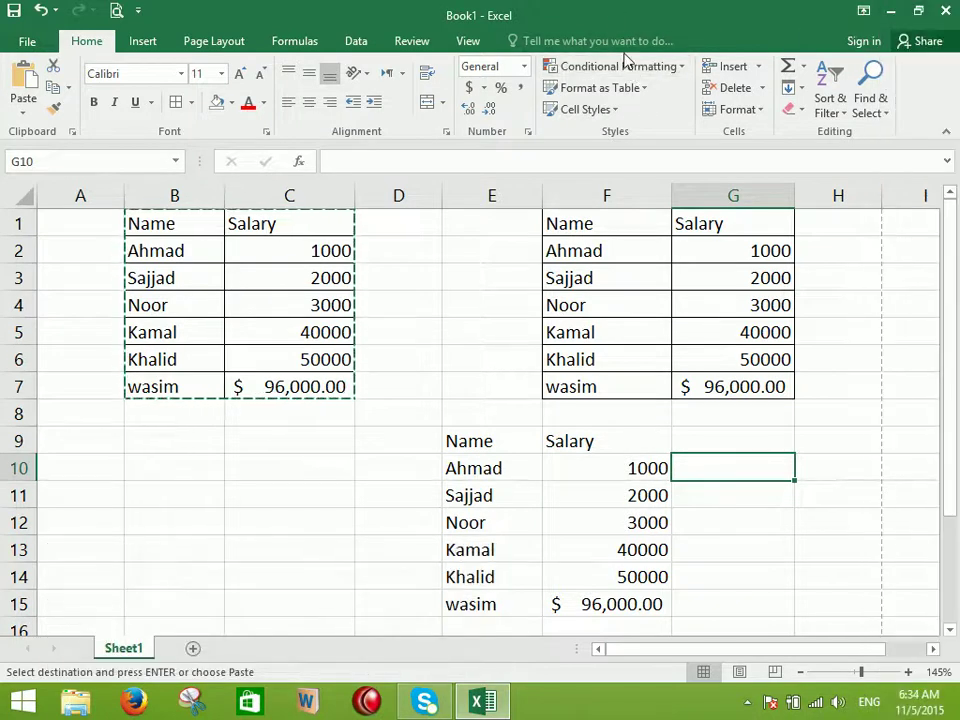
Undo both table pastes and the column width changes
{"action": "key", "text": "ctrl+z"}
{"action": "key", "text": "ctrl+z"}
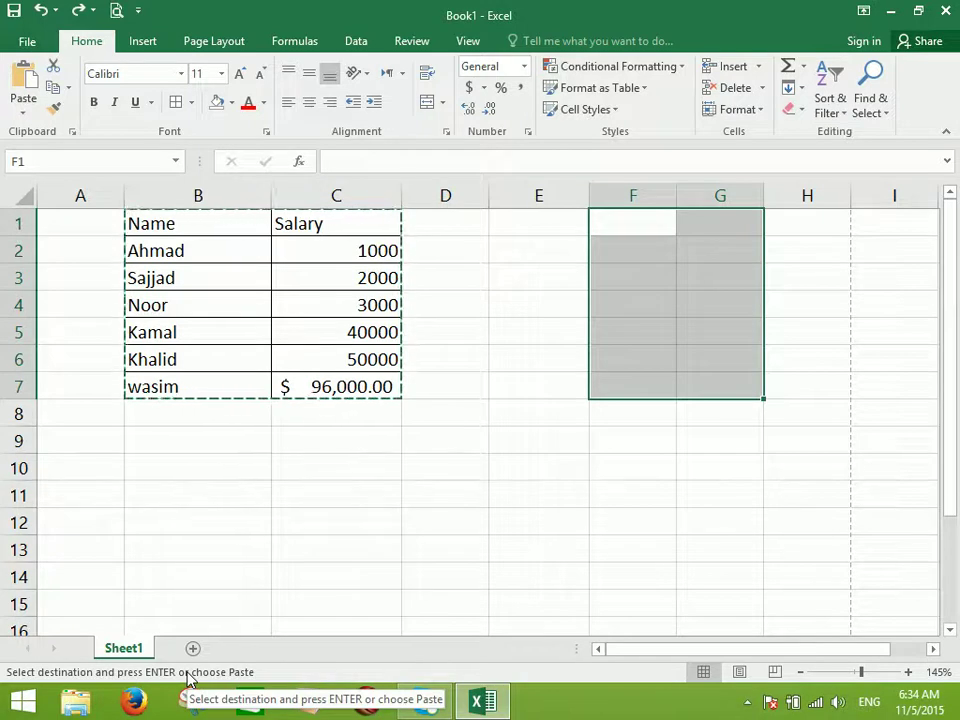
Widen column B of the original table well beyond its names
{"action": "left_click", "coordinate": [418, 424]}
{"action": "left_click", "coordinate": [212, 191]}
{"action": "left_click_drag", "start_coordinate": [271, 190], "coordinate": [314, 190]}
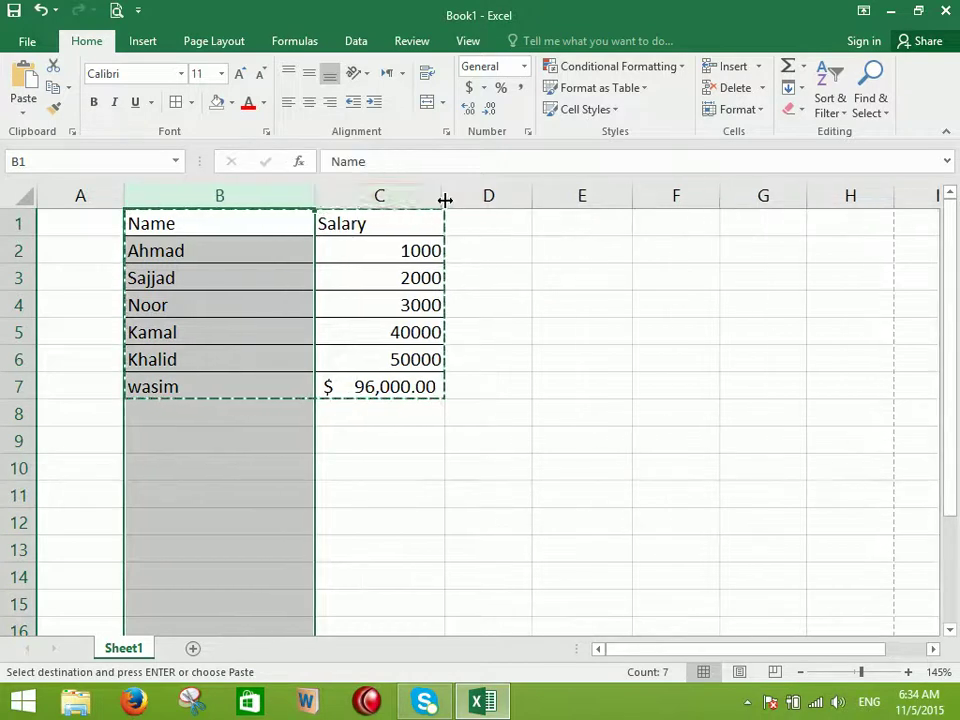
{"action": "left_click", "coordinate": [436, 252]}
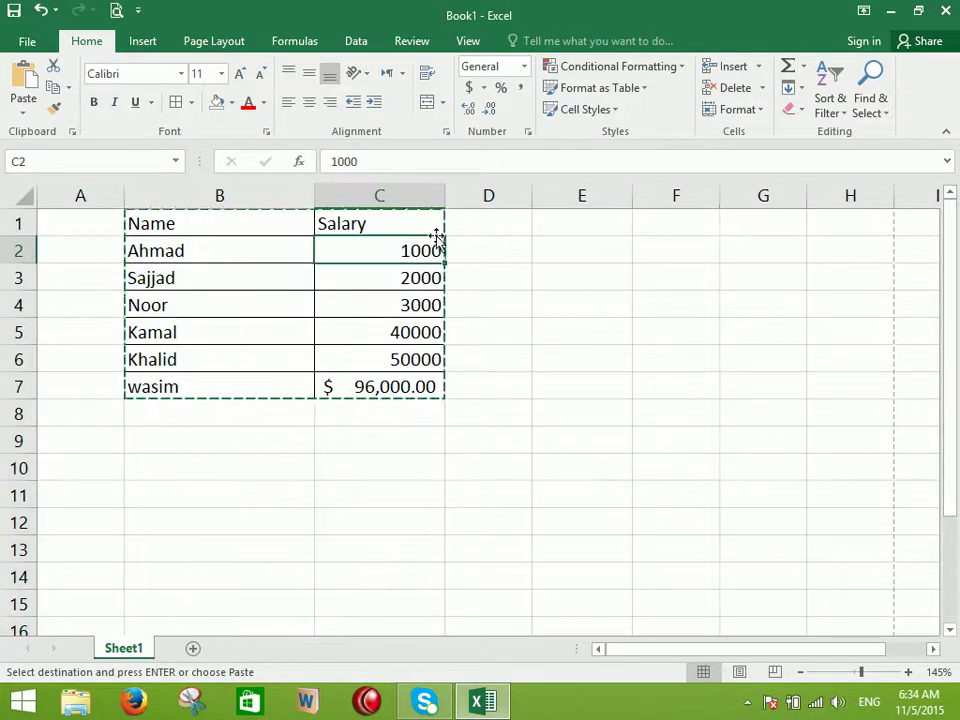
Paste the copied table at F1 with the default paste, then undo that paste
{"action": "scroll", "coordinate": [437, 236], "scroll_direction": "down", "scroll_amount": 2}
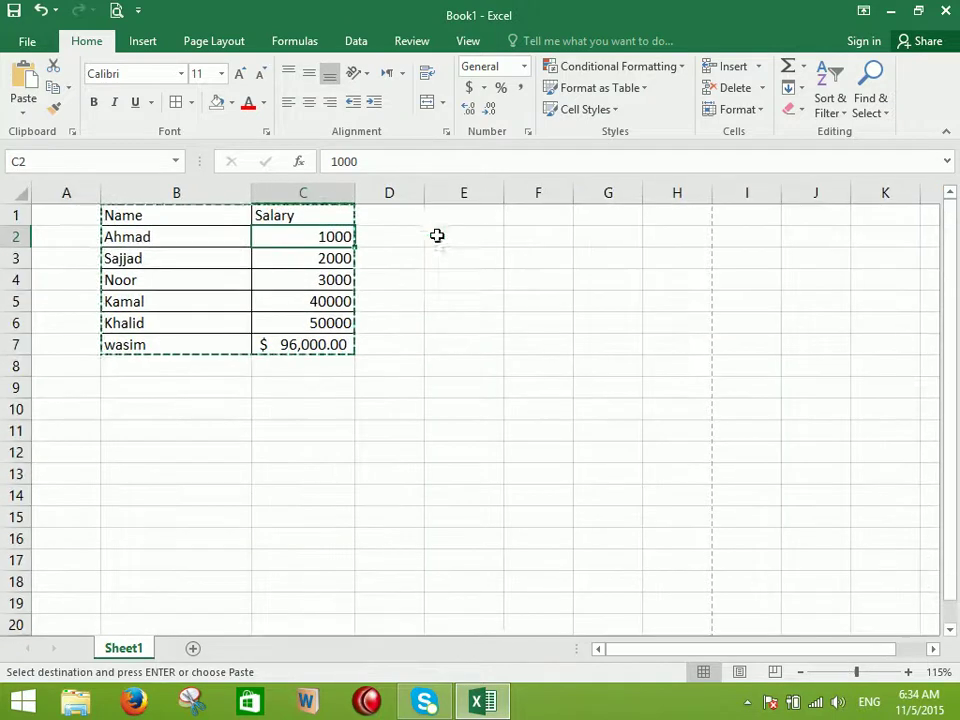
{"action": "left_click", "coordinate": [540, 217]}
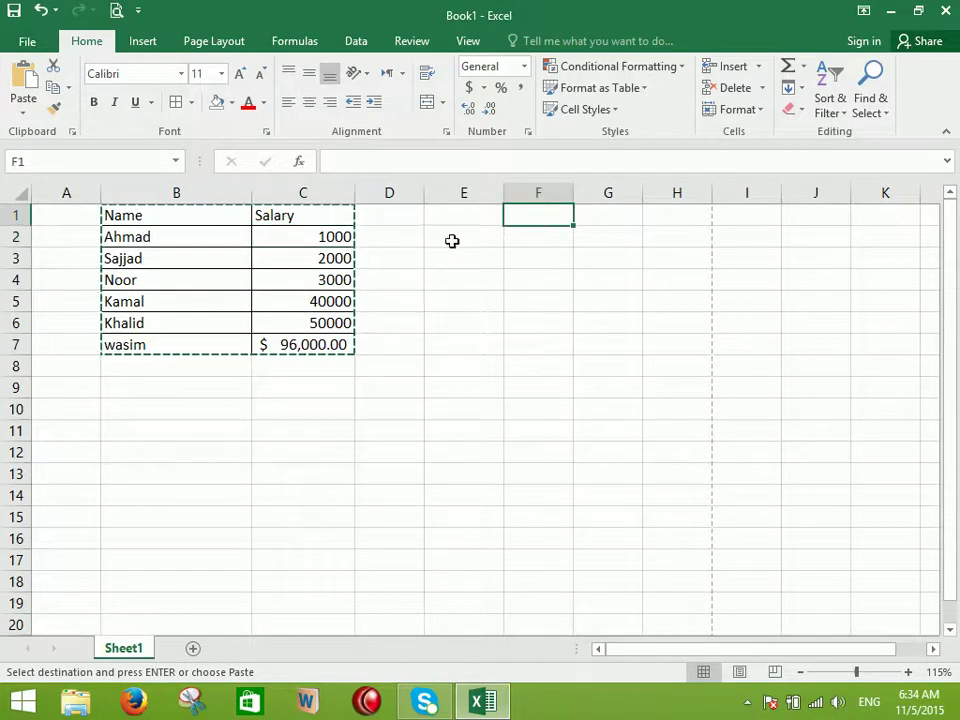
{"action": "left_click", "coordinate": [27, 78]}
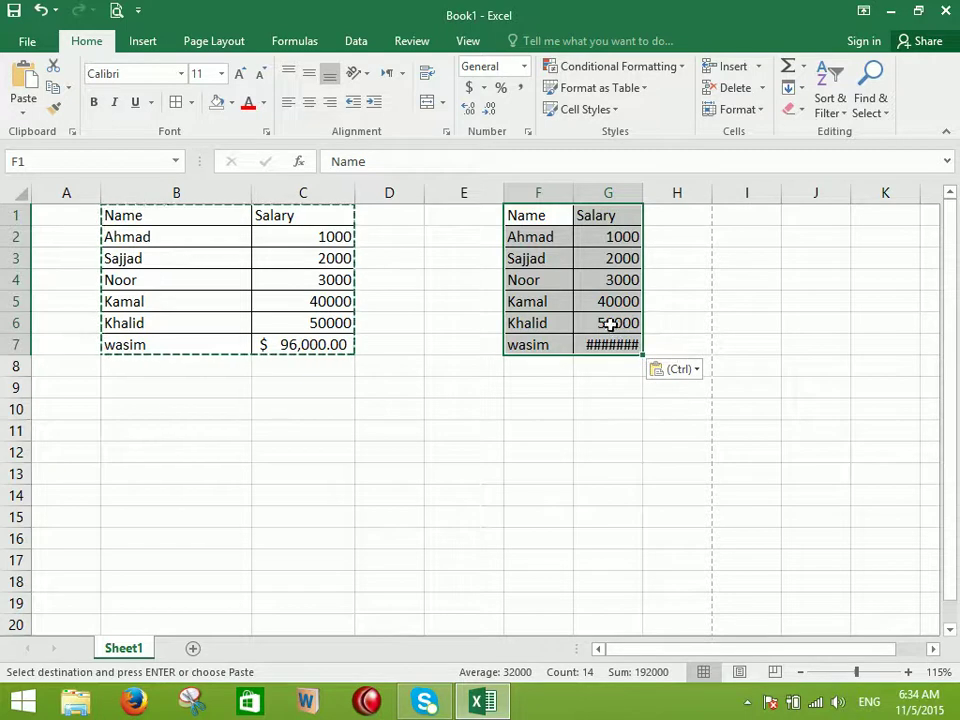
{"action": "key", "text": "ctrl+z"}
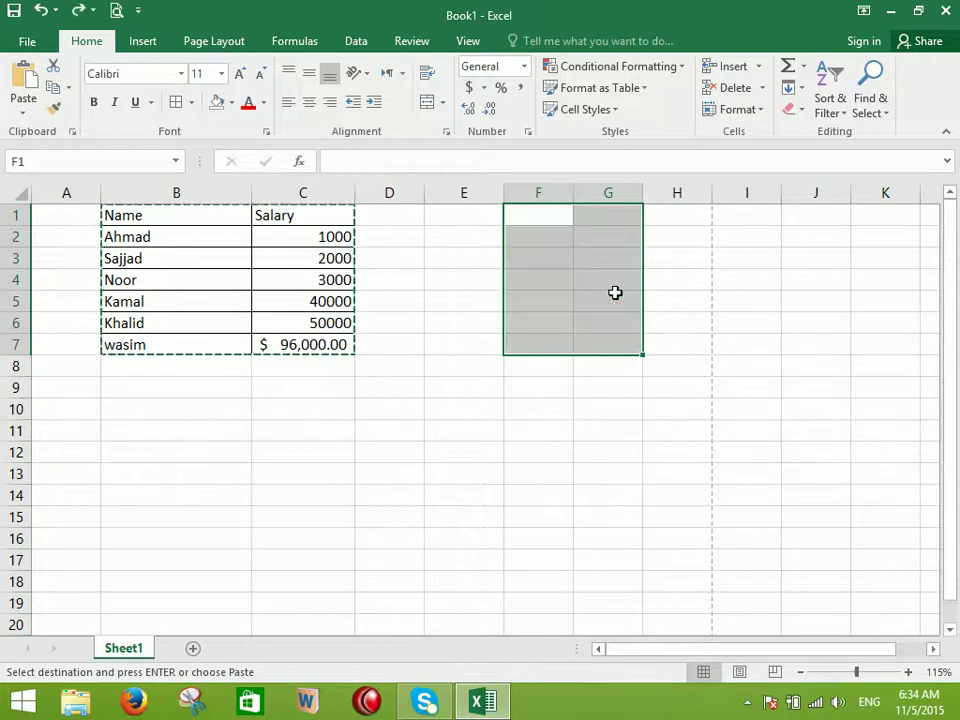
Paste the copied table at F1 with the Keep Source Column Widths option
{"action": "left_click", "coordinate": [539, 217]}
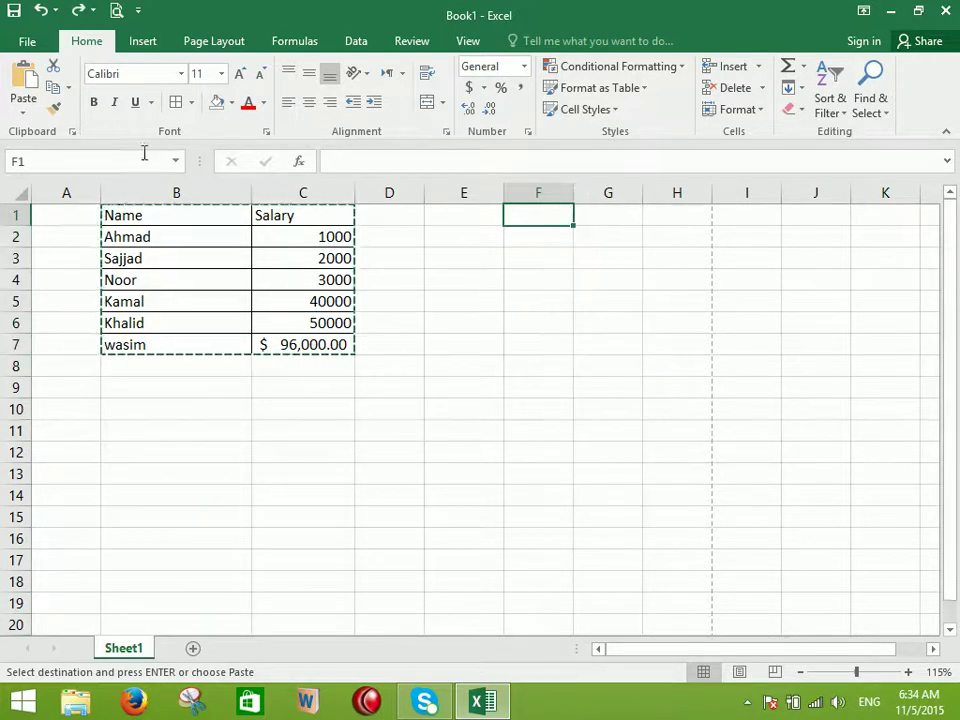
{"action": "left_click", "coordinate": [23, 110]}
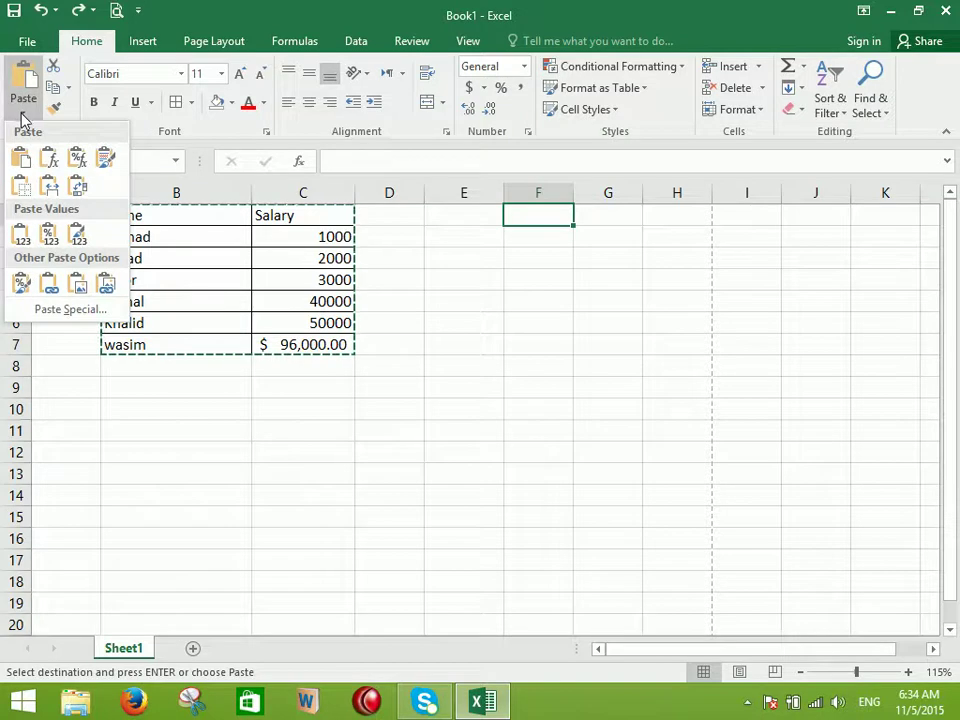
{"action": "left_click", "coordinate": [48, 192]}
{"action": "left_click", "coordinate": [464, 431]}
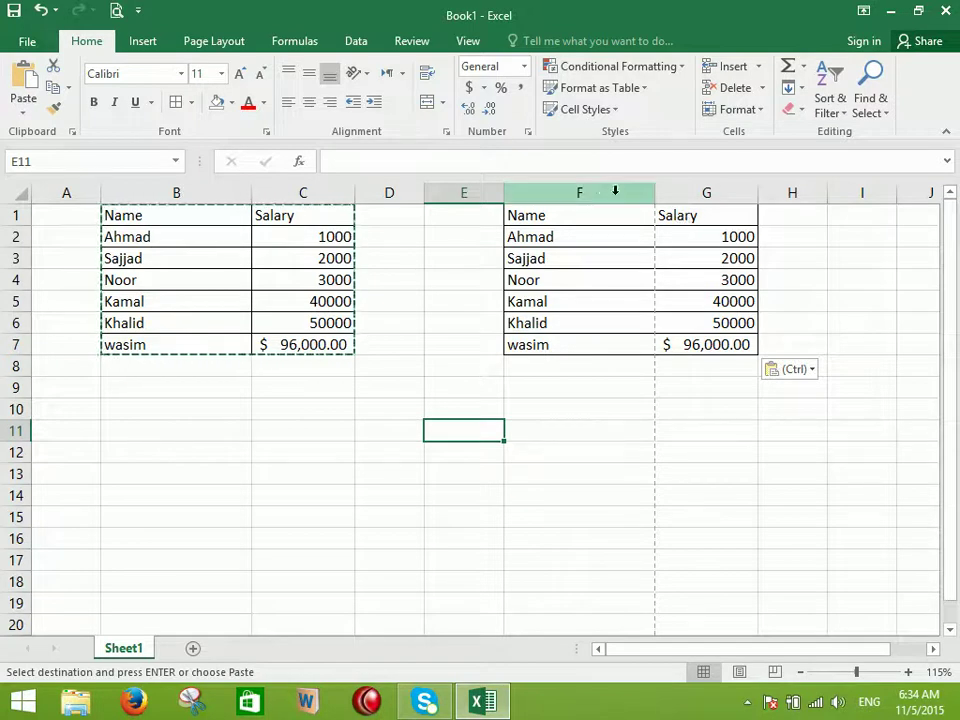
Check the column width settings of pasted column F and original column B without changing them
{"action": "left_click", "coordinate": [615, 191]}
{"action": "right_click", "coordinate": [605, 201]}
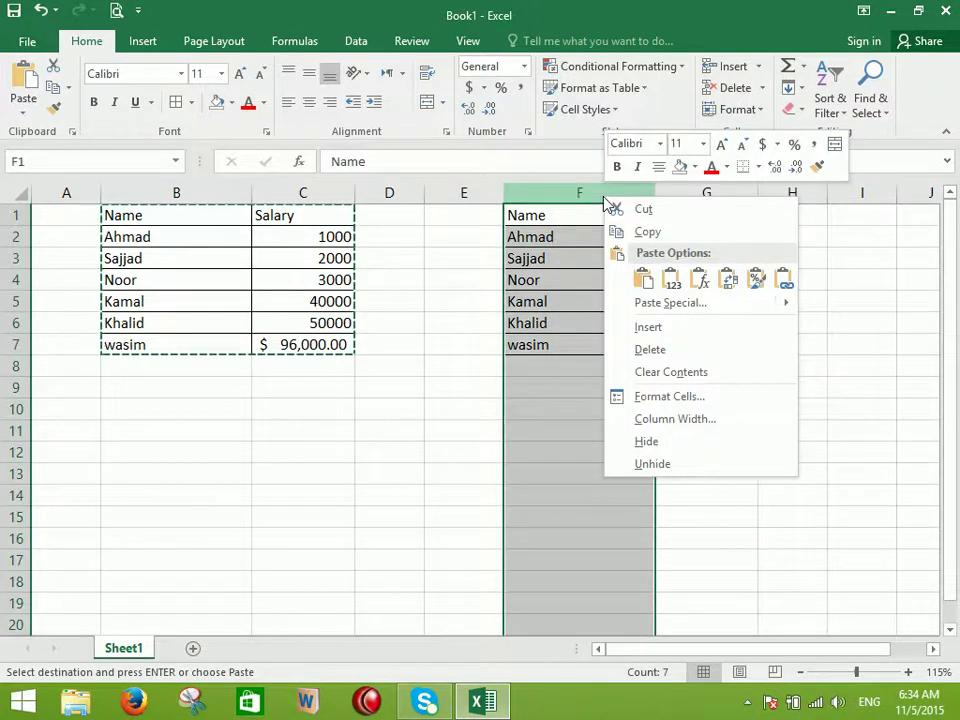
{"action": "left_click", "coordinate": [675, 418]}
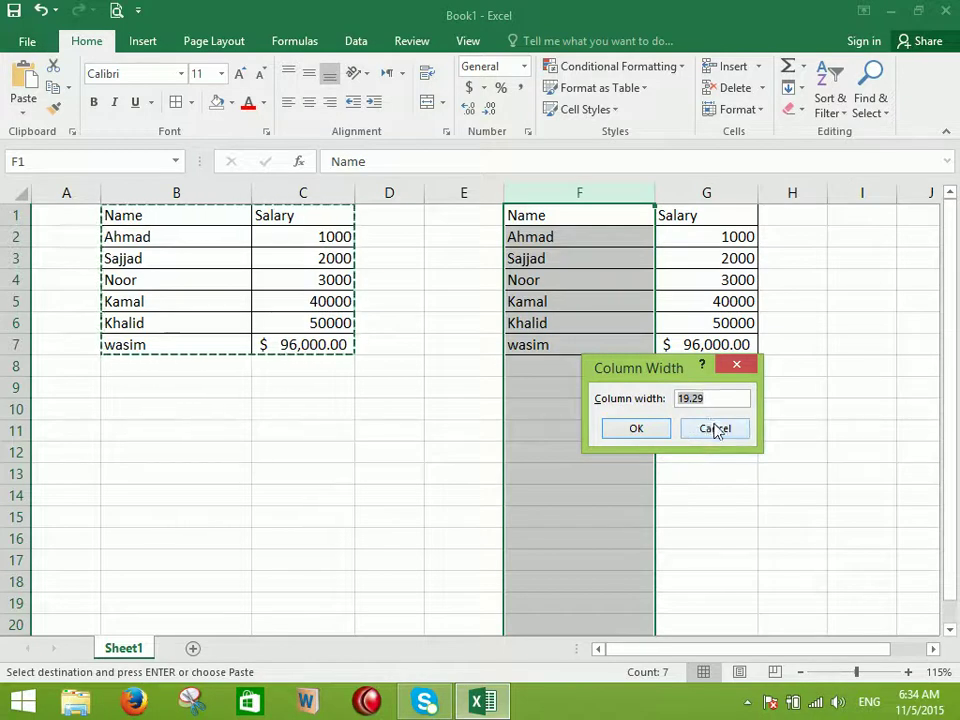
{"action": "left_click", "coordinate": [716, 430]}
{"action": "right_click", "coordinate": [193, 188]}
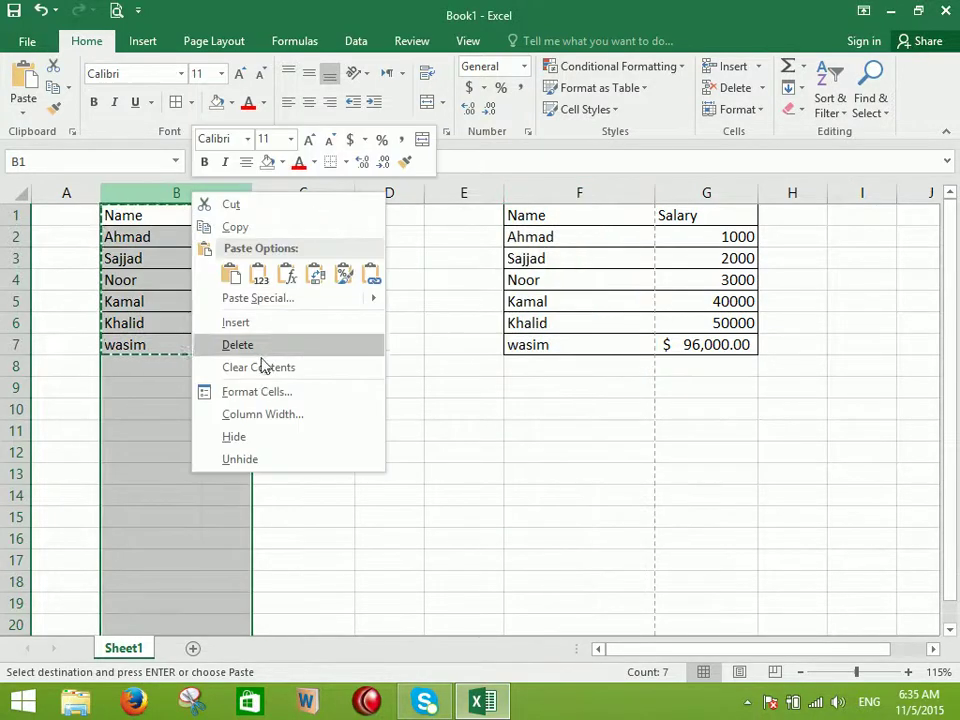
{"action": "left_click", "coordinate": [257, 416]}
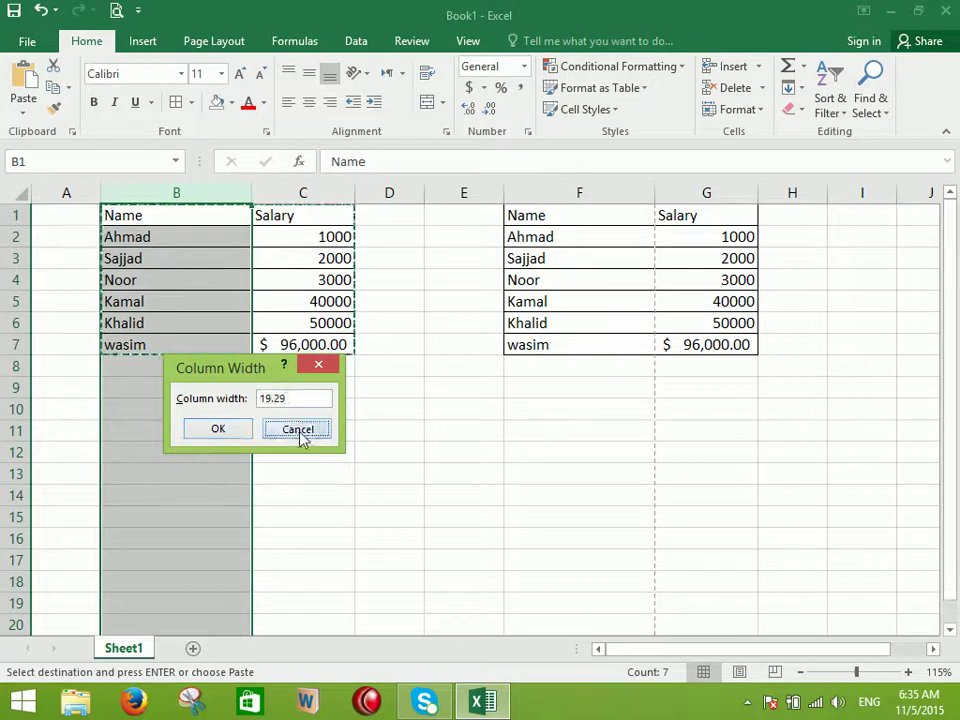
{"action": "left_click", "coordinate": [297, 430]}
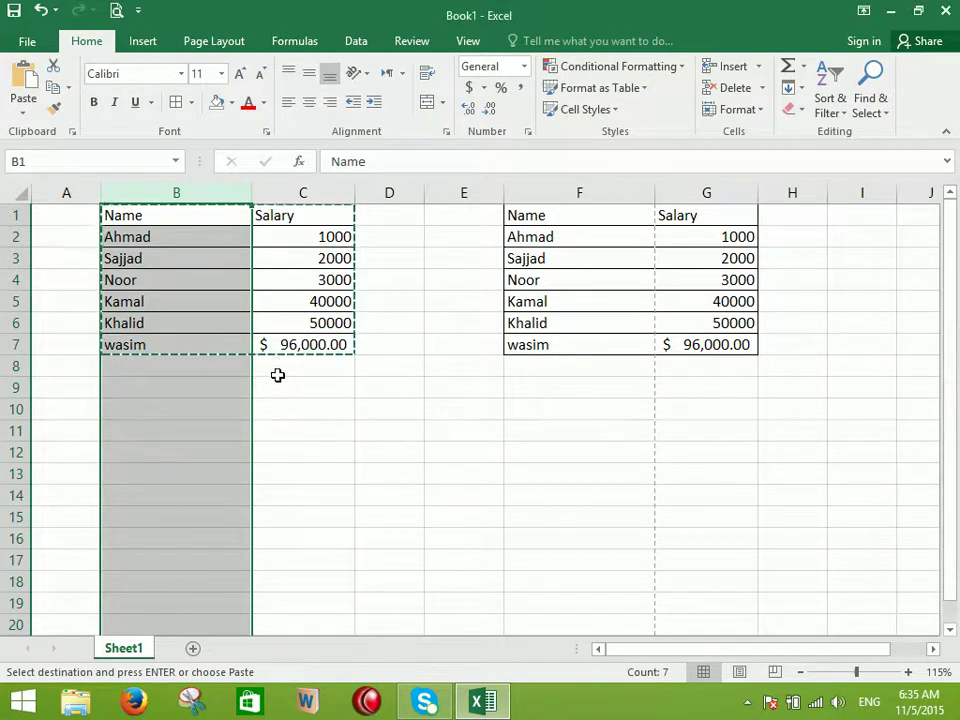
{"action": "left_click", "coordinate": [410, 367]}
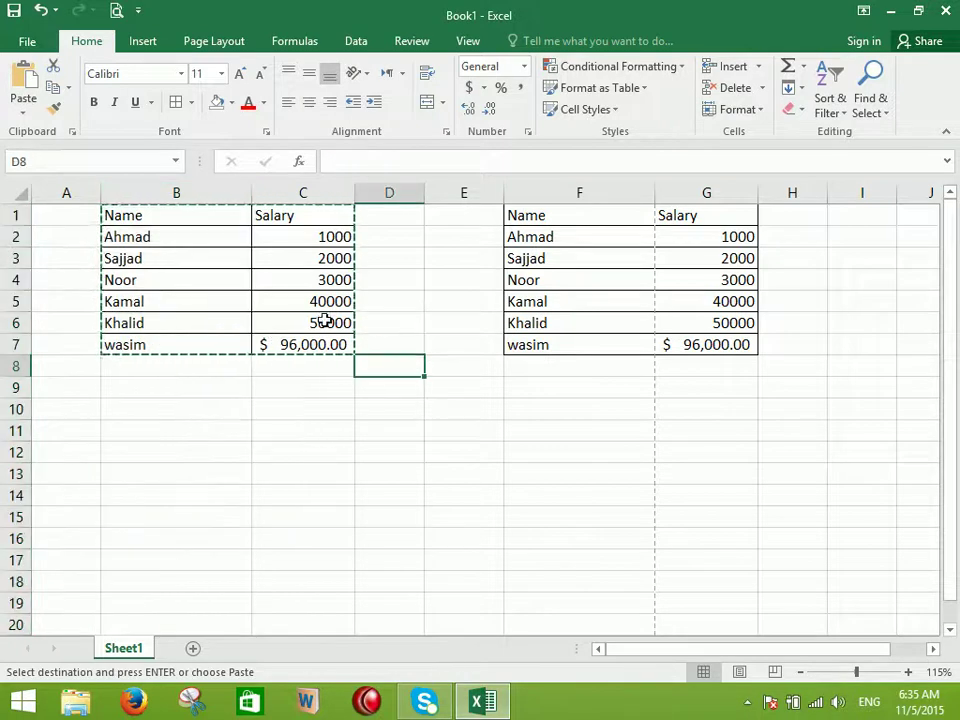
{"action": "left_click", "coordinate": [22, 103]}
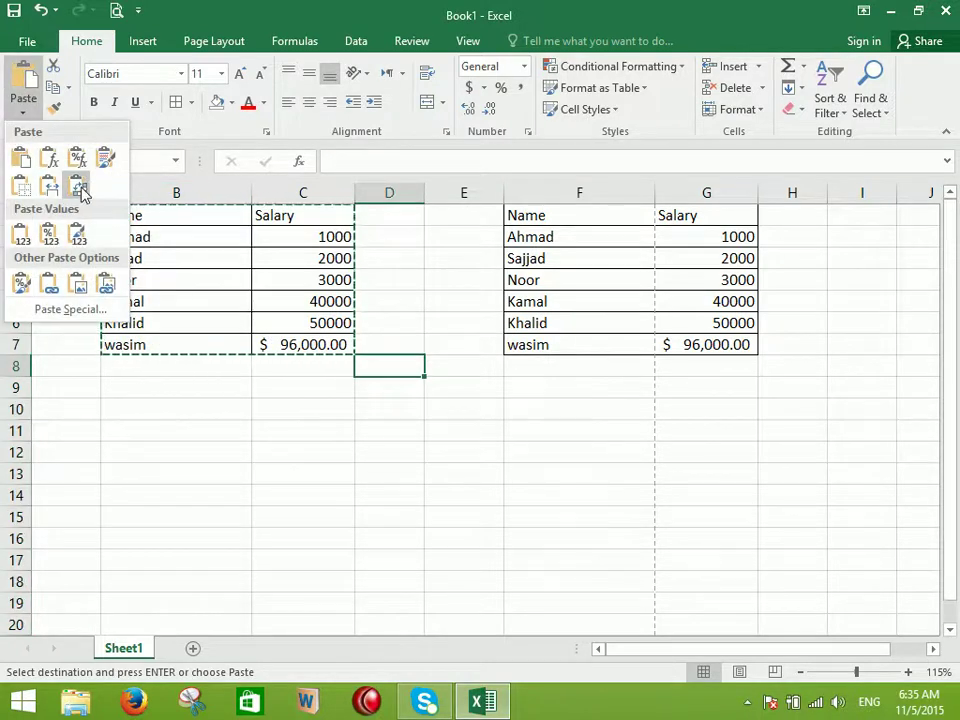
{"action": "left_click", "coordinate": [390, 427]}
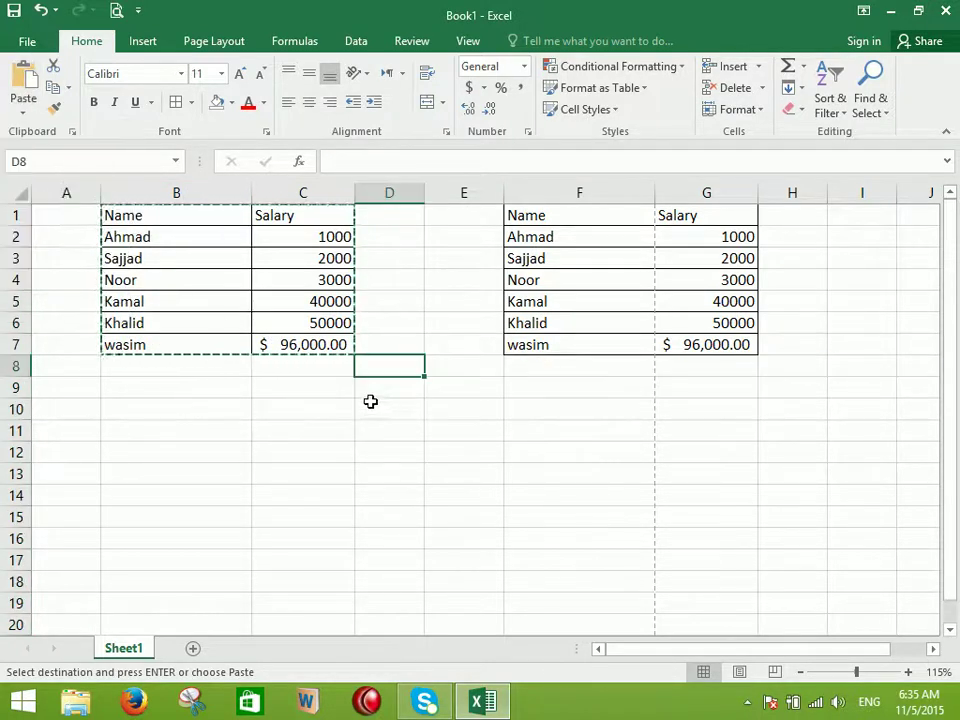
Add a new worksheet and enter the headers Name, Salary, address, Phone and Country across A1:E1
{"action": "left_click", "coordinate": [195, 652]}
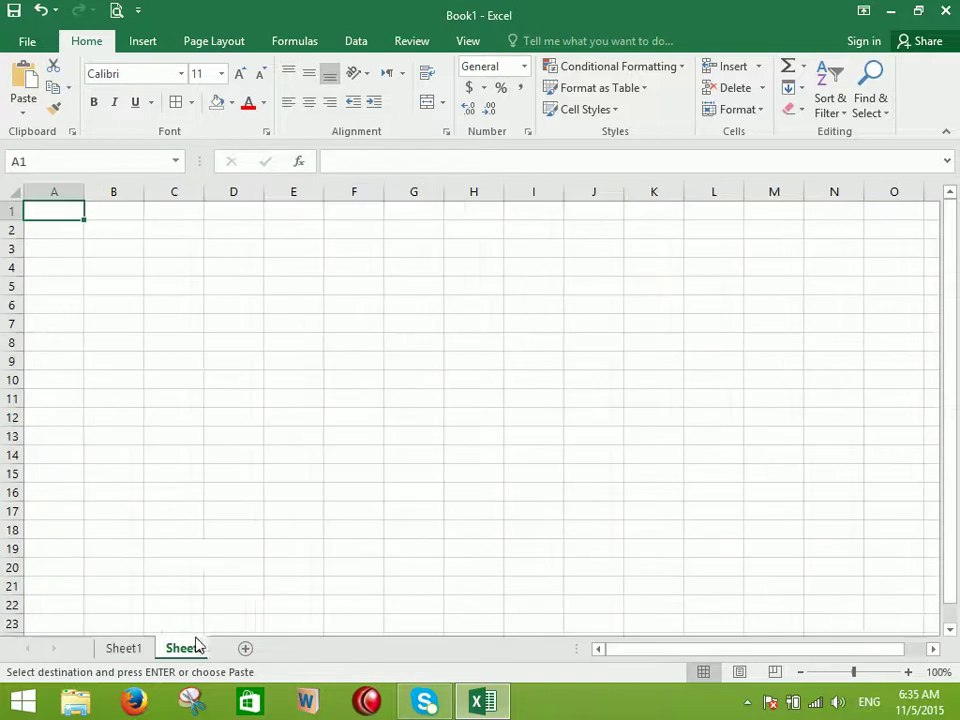
{"action": "scroll", "coordinate": [175, 535], "scroll_direction": "up", "scroll_amount": 8}
{"action": "scroll", "coordinate": [173, 503], "scroll_direction": "up", "scroll_amount": 1}
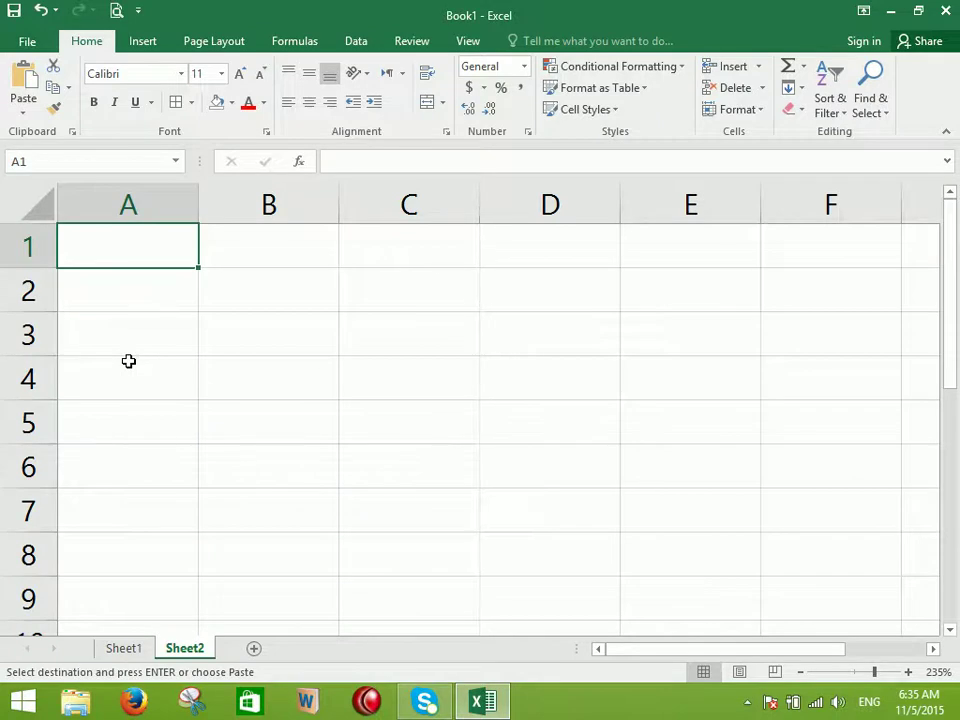
{"action": "type", "text": "Name"}
{"action": "key", "text": "Tab"}
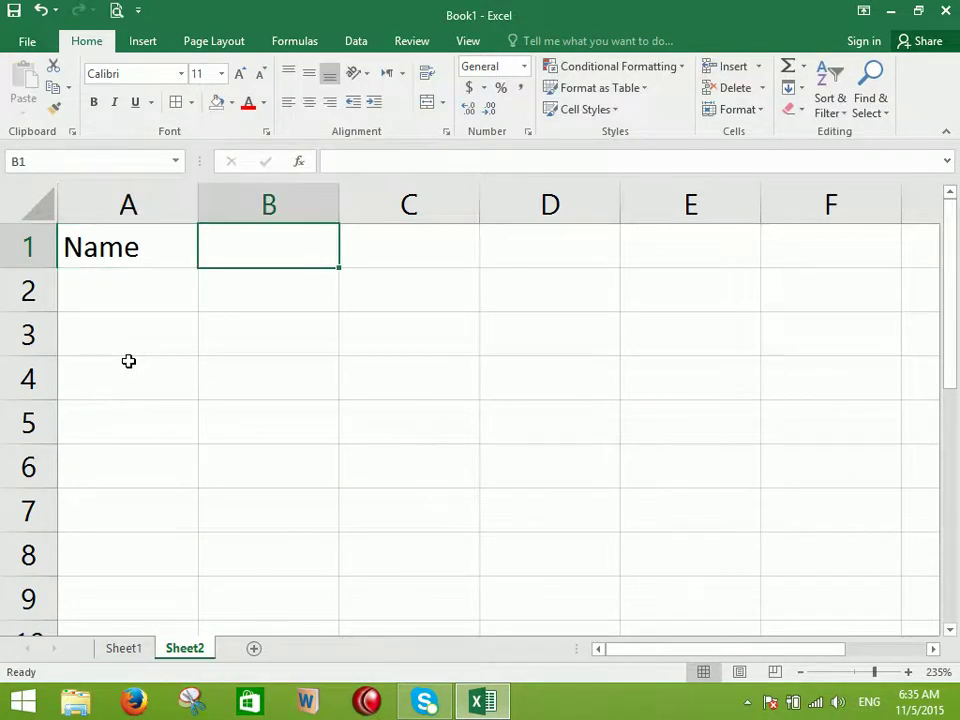
{"action": "type", "text": "Salary"}
{"action": "key", "text": "Tab"}
{"action": "type", "text": "address"}
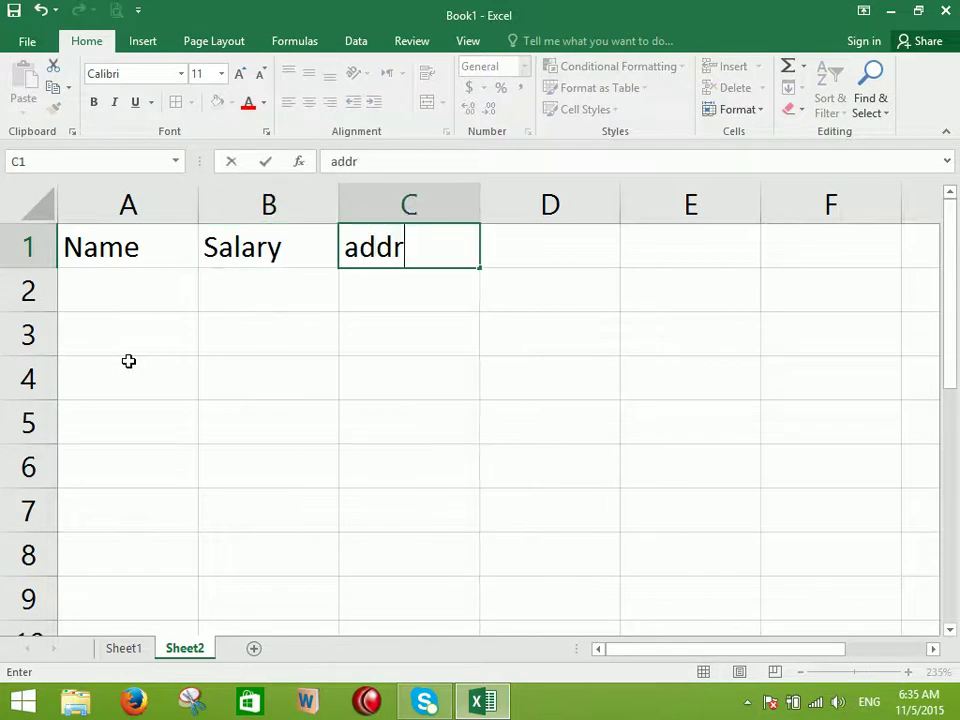
{"action": "key", "text": "Tab"}
{"action": "type", "text": "Phone"}
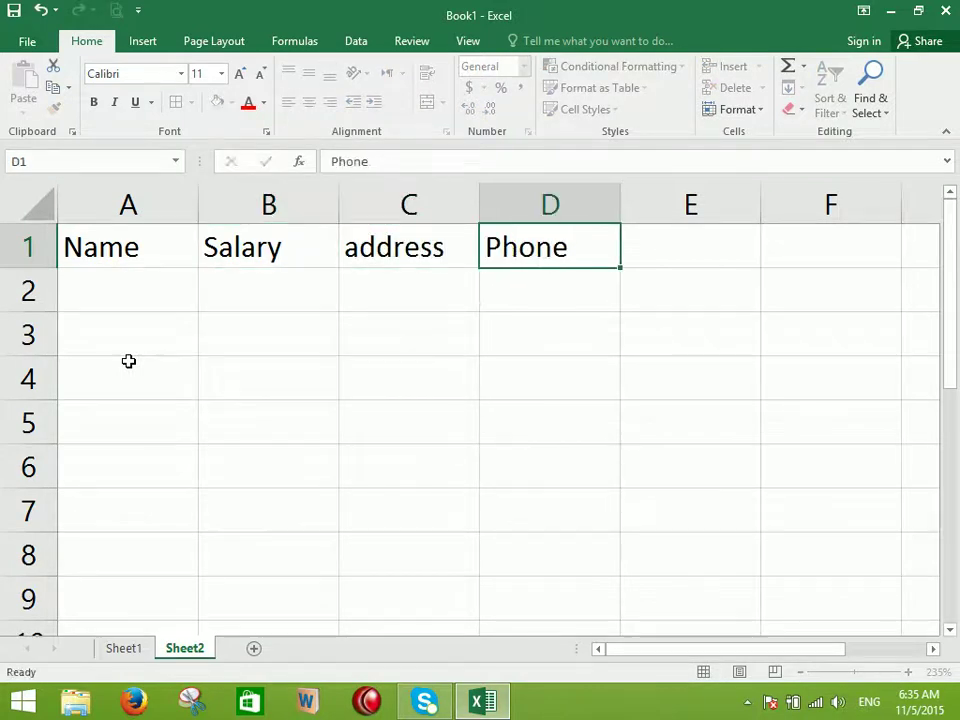
{"action": "key", "text": "Tab"}
{"action": "type", "text": "Country"}
{"action": "key", "text": "Return"}
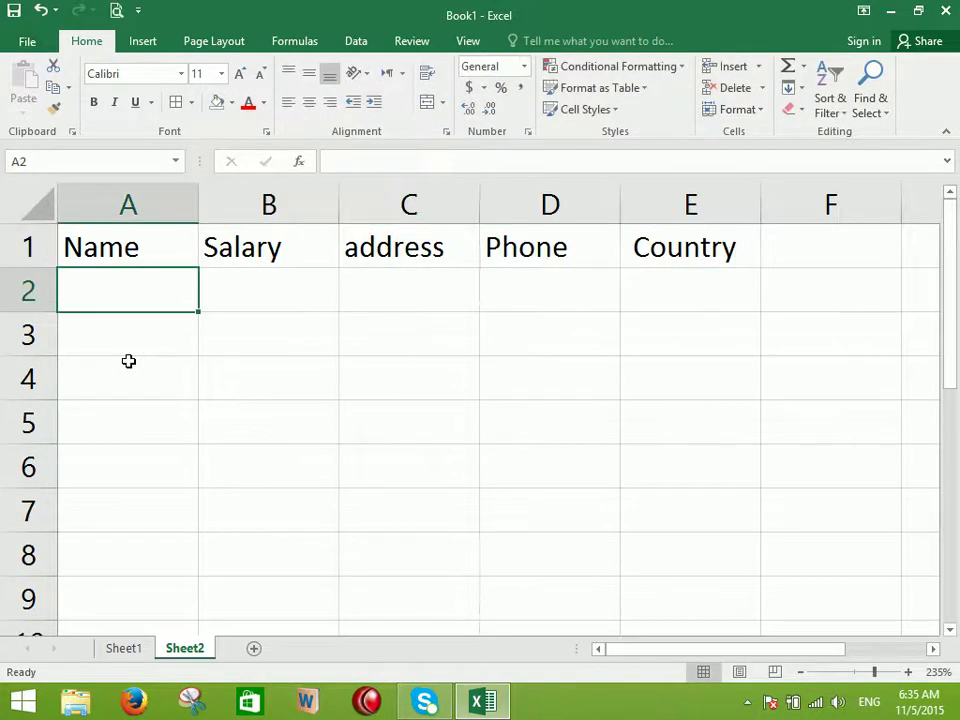
Examine the header cells in row 1 and the separate columns they occupy
{"action": "scroll", "coordinate": [589, 435], "scroll_direction": "down", "scroll_amount": 4}
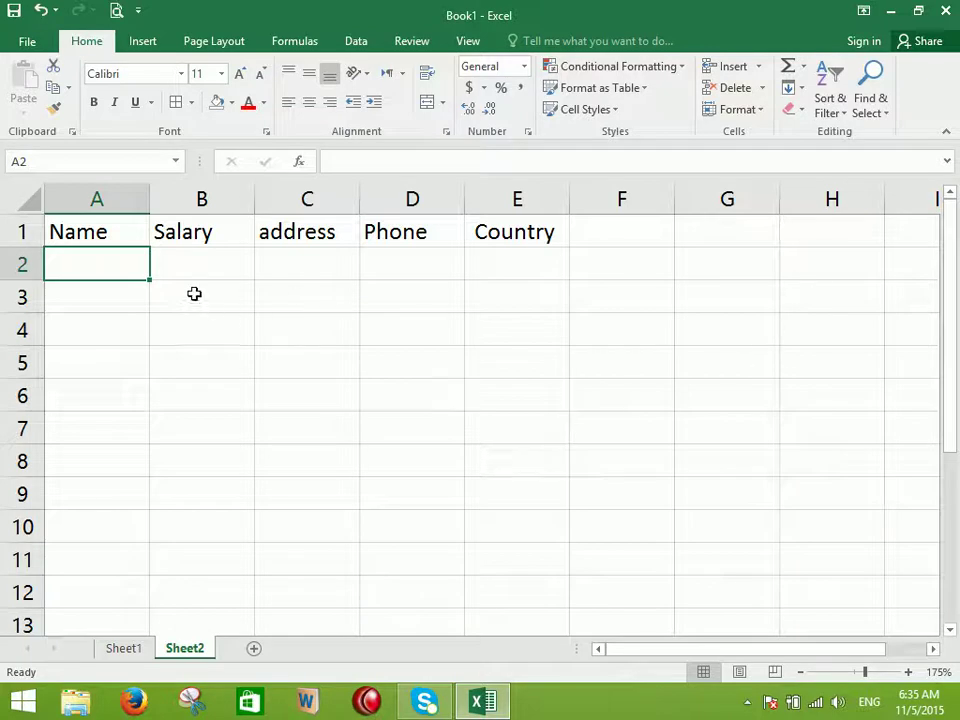
{"action": "left_click", "coordinate": [120, 230]}
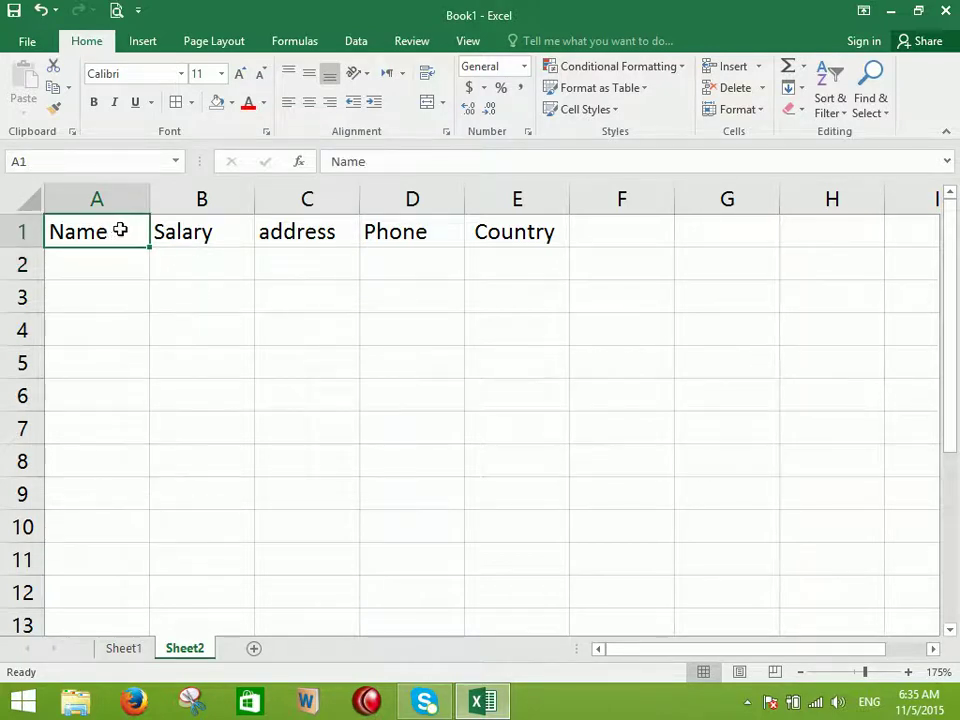
{"action": "left_click", "coordinate": [189, 231]}
{"action": "left_click", "coordinate": [294, 229]}
{"action": "left_click", "coordinate": [410, 232]}
{"action": "left_click", "coordinate": [500, 240]}
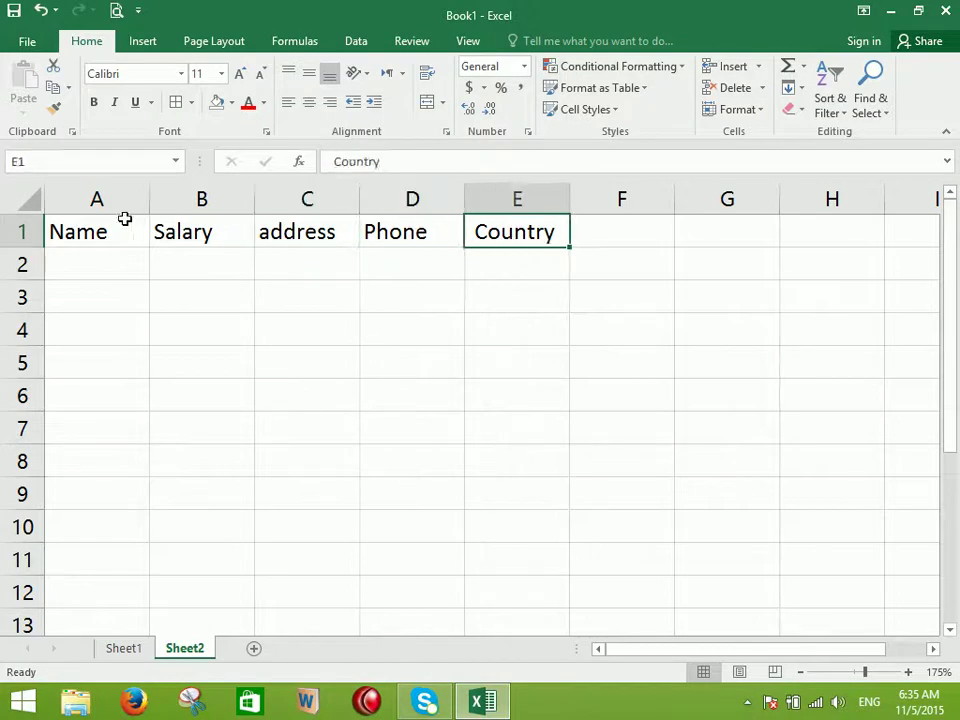
{"action": "left_click", "coordinate": [138, 199]}
{"action": "left_click", "coordinate": [240, 199]}
{"action": "left_click", "coordinate": [320, 199]}
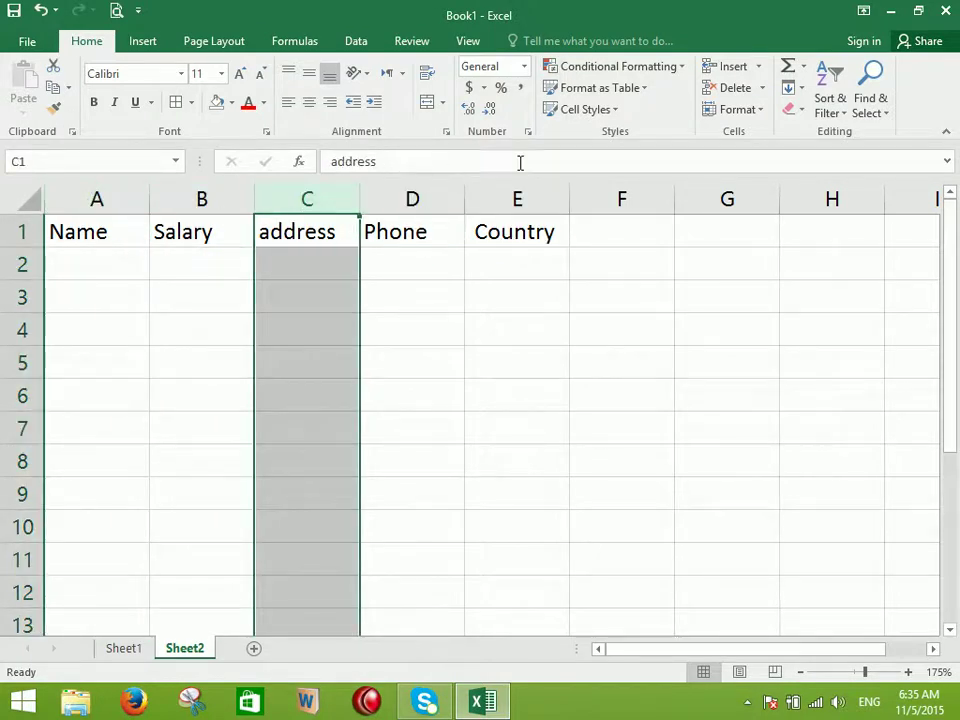
Copy the headers in A1:E1 and paste them at C4 with the Transpose option
{"action": "left_click_drag", "start_coordinate": [110, 235], "coordinate": [548, 200]}
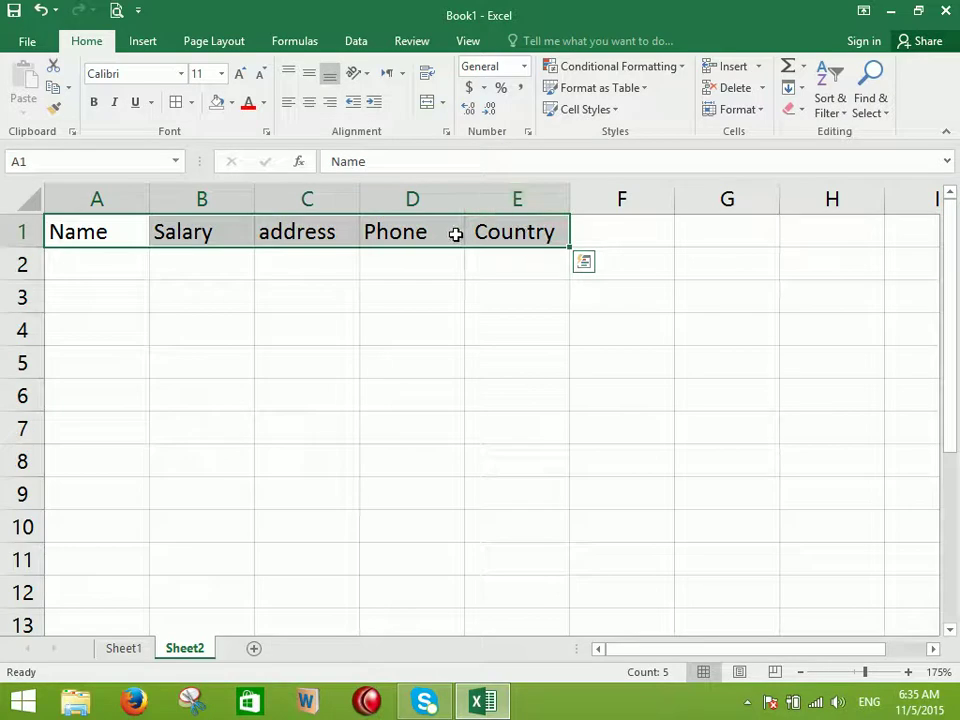
{"action": "left_click", "coordinate": [53, 87]}
{"action": "left_click", "coordinate": [299, 333]}
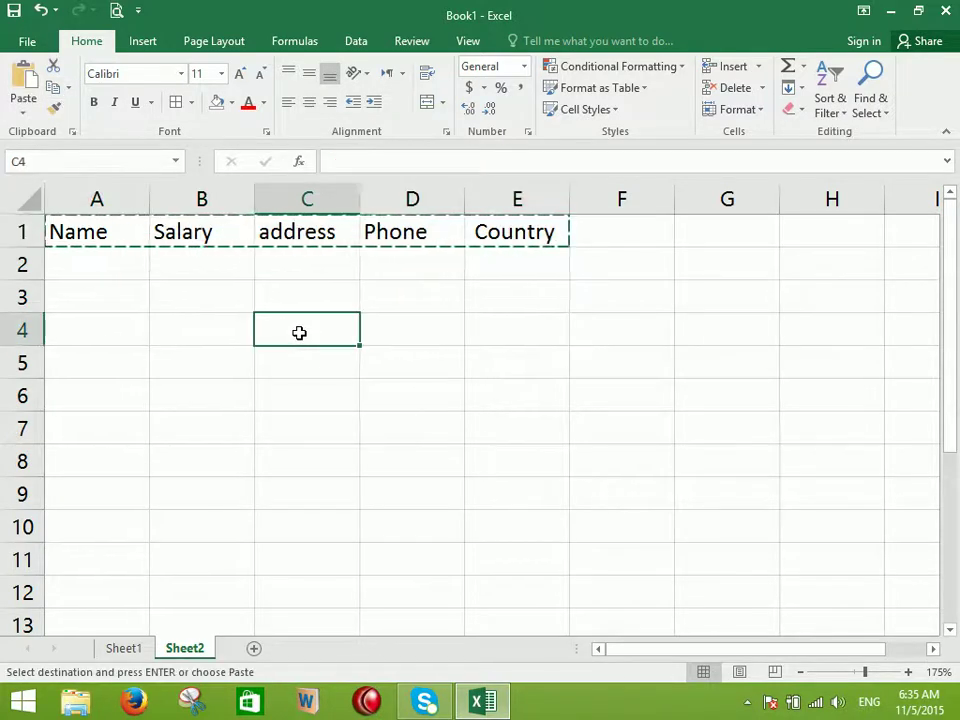
{"action": "left_click", "coordinate": [25, 112]}
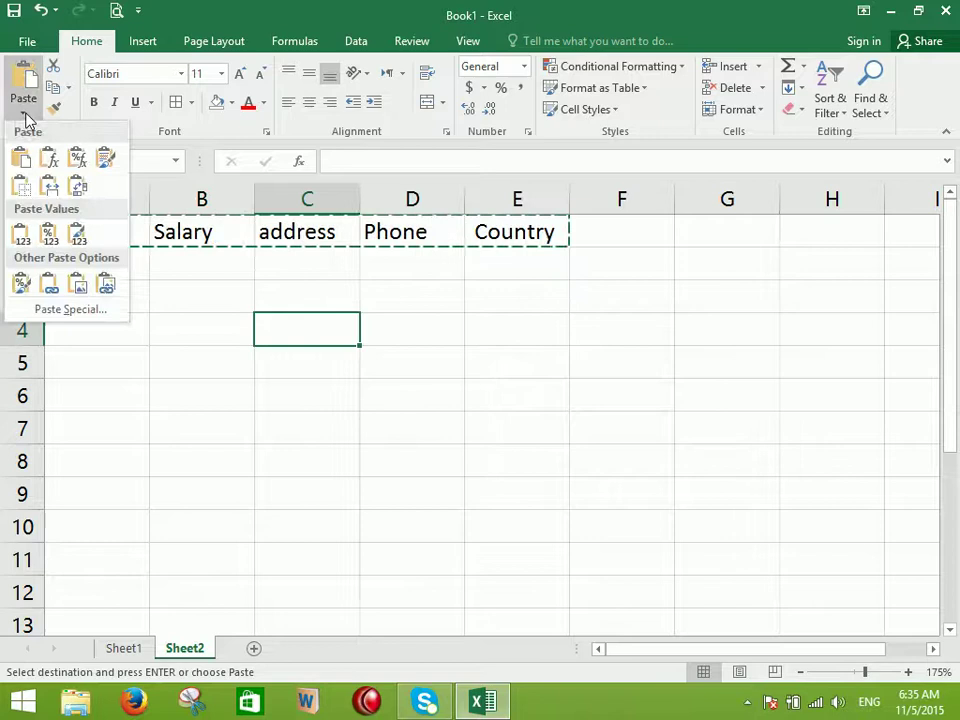
{"action": "left_click", "coordinate": [77, 189]}
{"action": "left_click", "coordinate": [544, 463]}
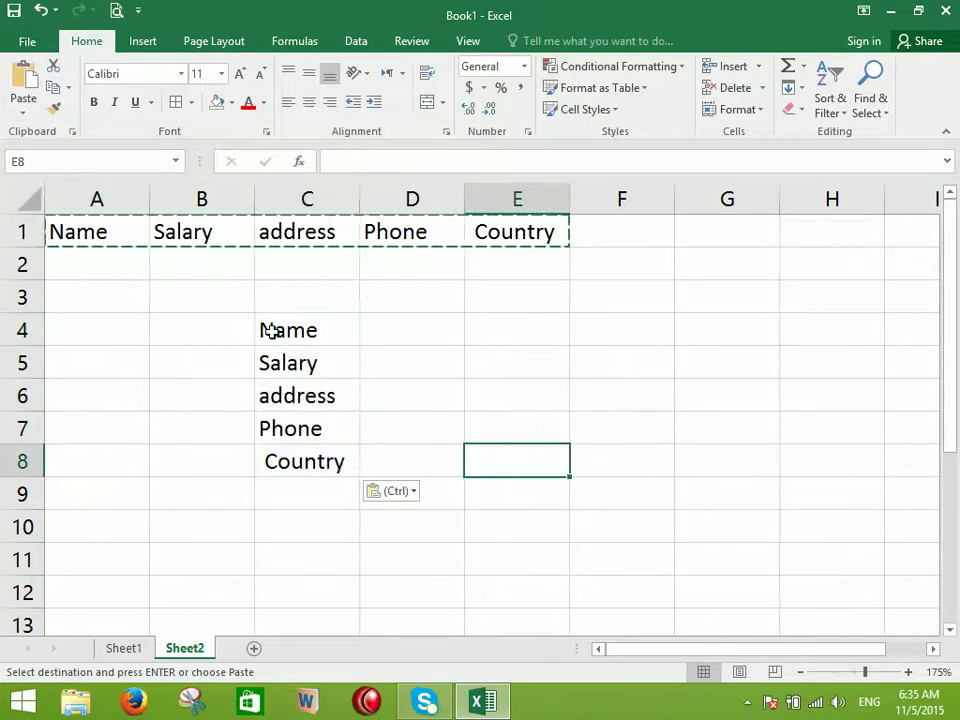
{"action": "left_click_drag", "start_coordinate": [266, 334], "coordinate": [291, 364]}
{"action": "left_click", "coordinate": [34, 327]}
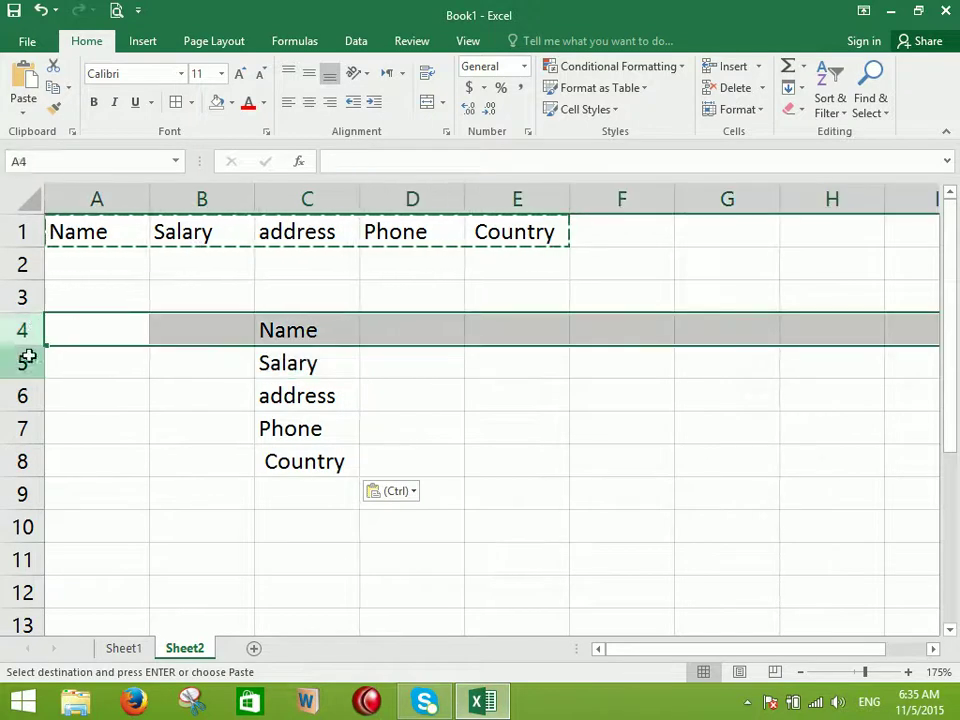
{"action": "left_click", "coordinate": [22, 362]}
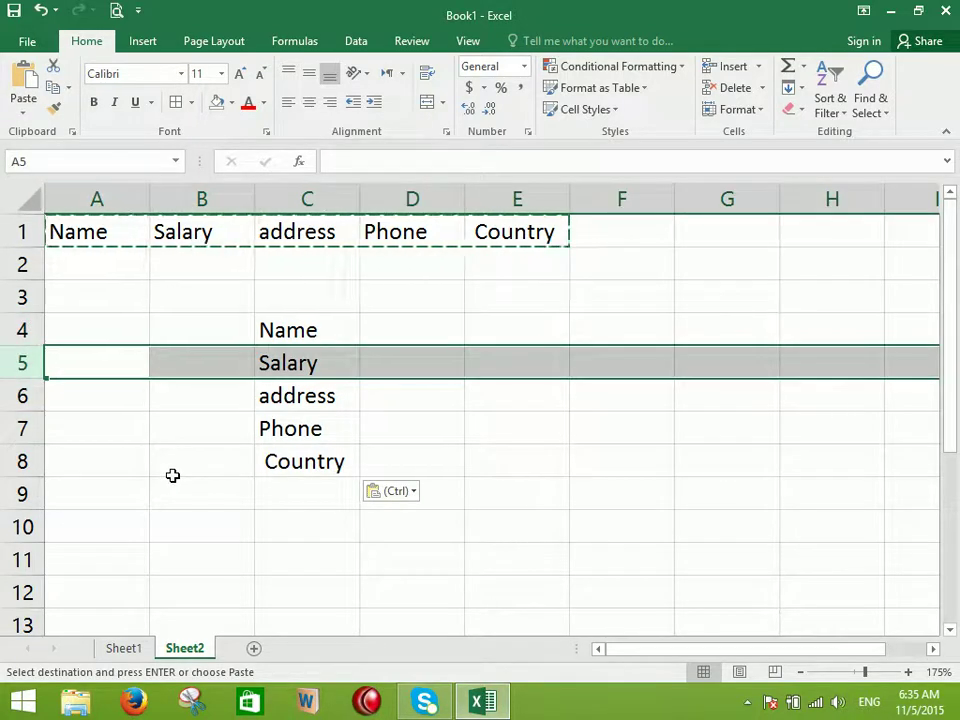
Copy the vertical header list in C4:C8 and paste it at B10 with the Transpose option
{"action": "left_click_drag", "start_coordinate": [285, 336], "coordinate": [316, 461]}
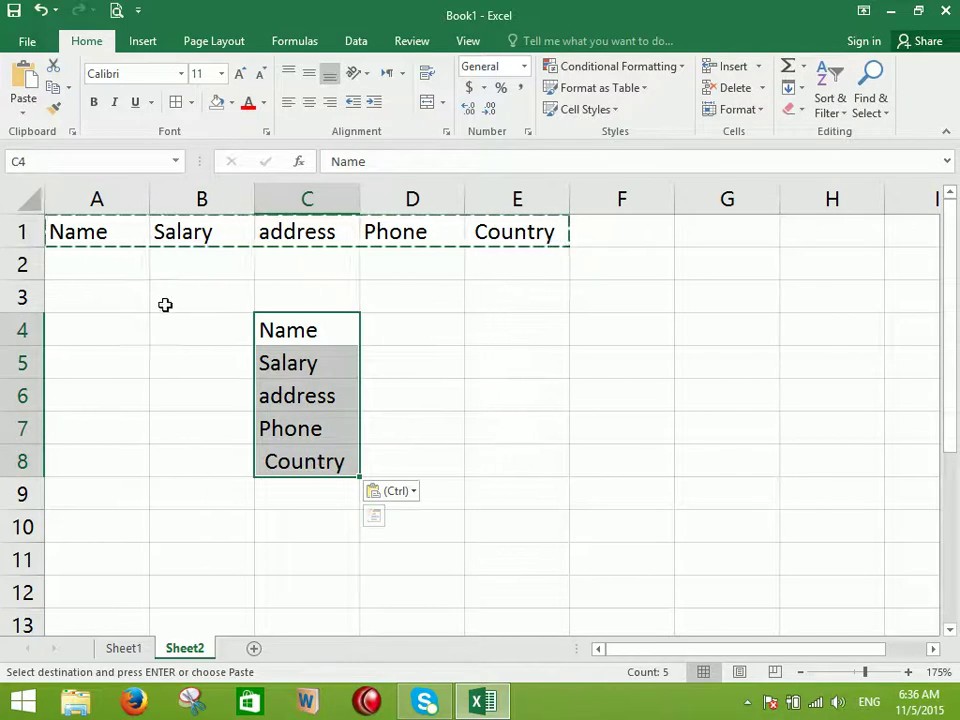
{"action": "left_click", "coordinate": [54, 90]}
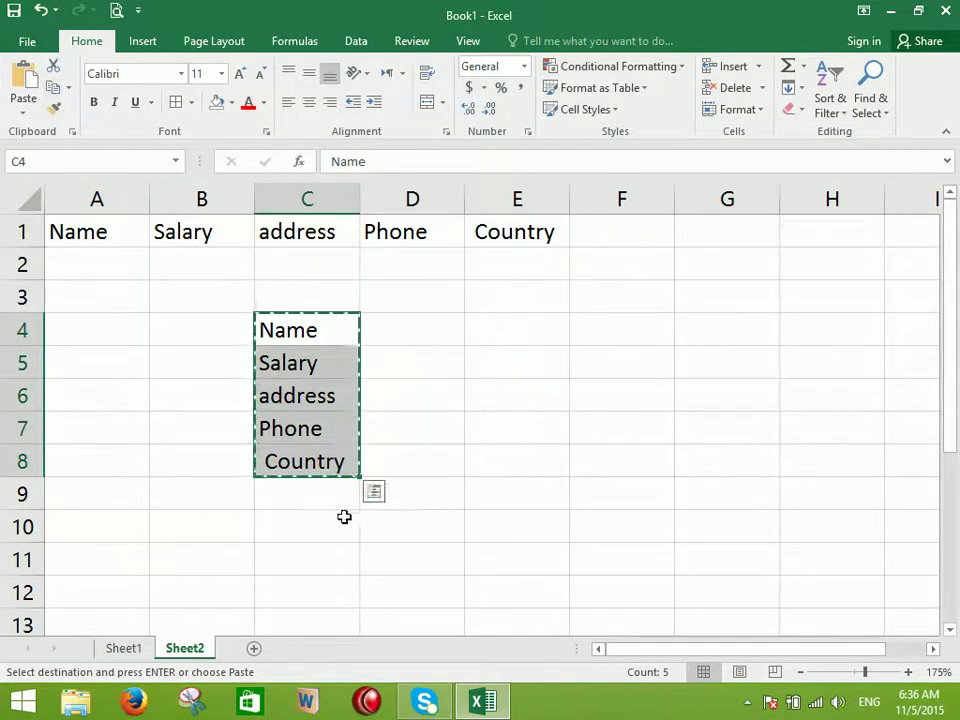
{"action": "left_click", "coordinate": [212, 529]}
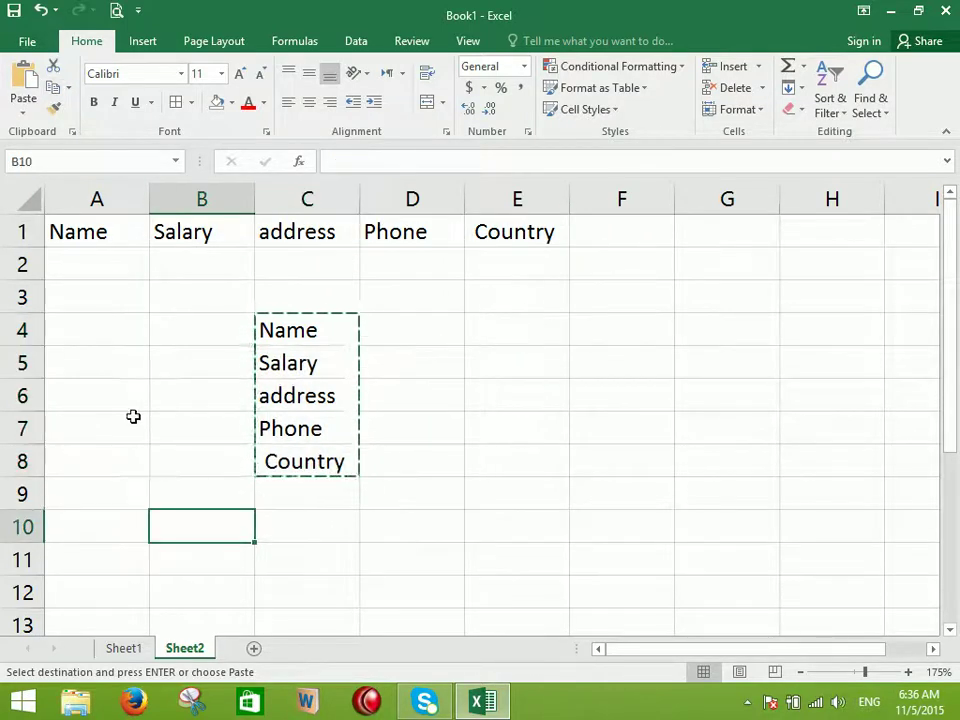
{"action": "left_click", "coordinate": [23, 107]}
{"action": "left_click", "coordinate": [78, 186]}
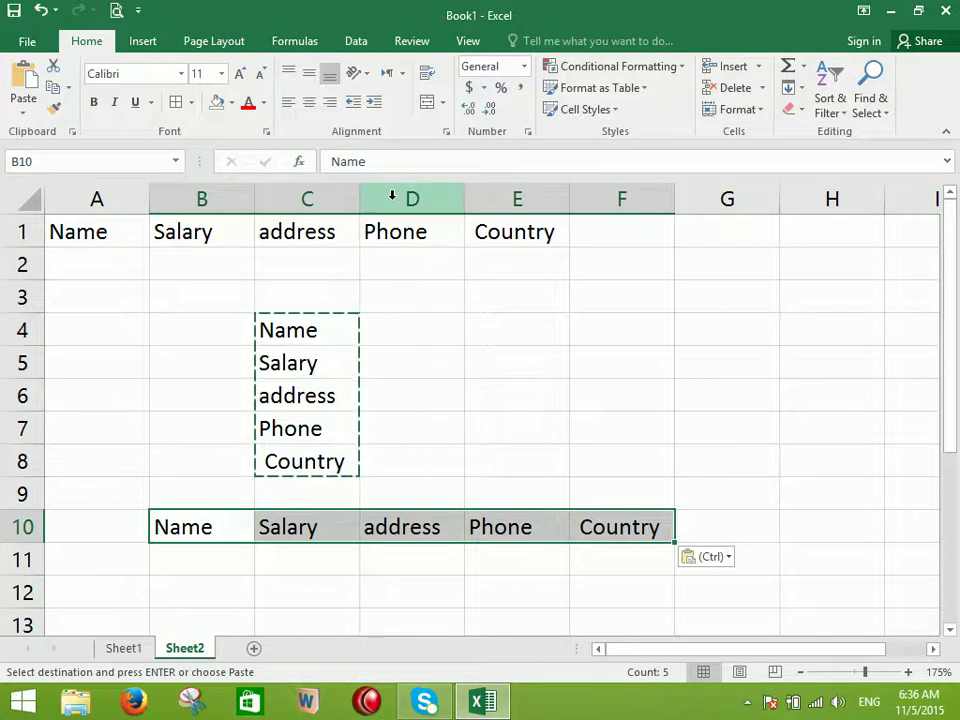
Preview pasting the copied list at B3 with Values & Source Formatting without applying it, and return to Sheet1
{"action": "left_click", "coordinate": [153, 296]}
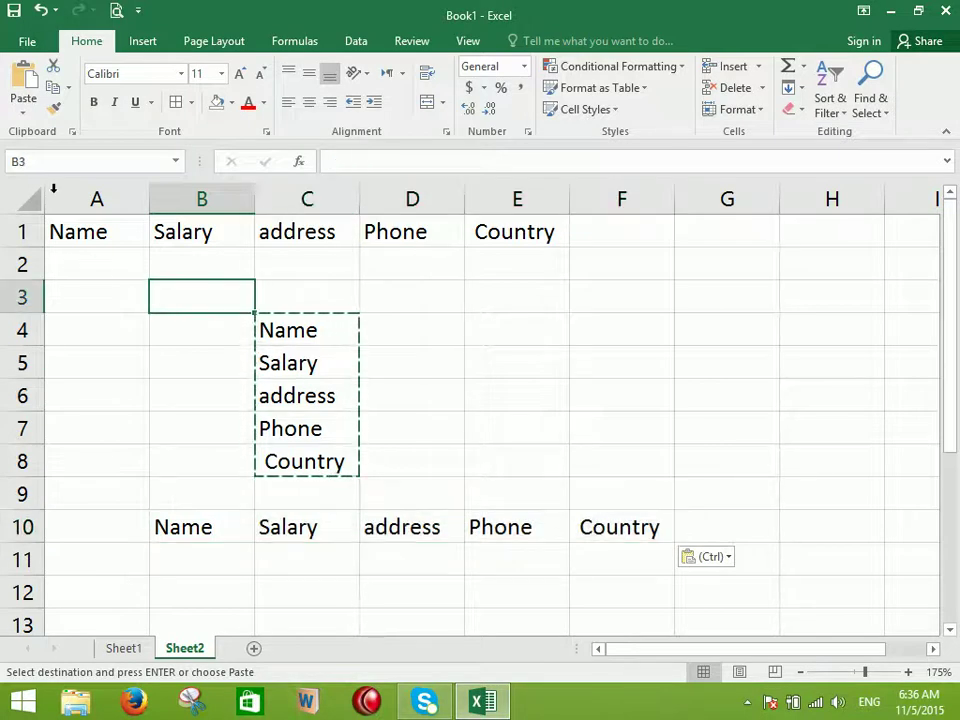
{"action": "left_click", "coordinate": [24, 108]}
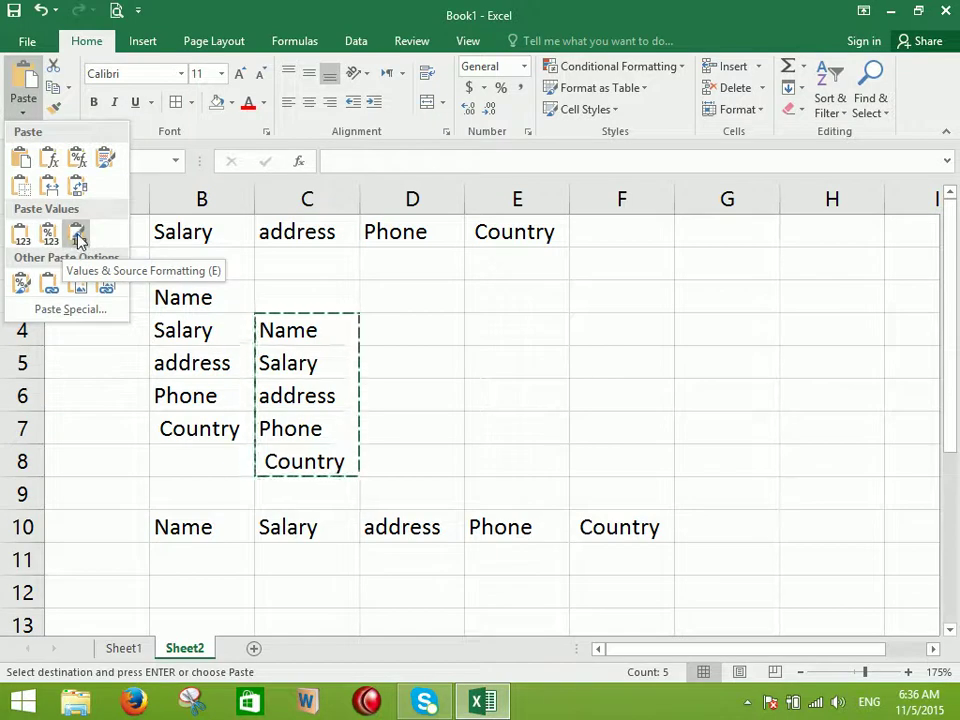
{"action": "left_click", "coordinate": [415, 296]}
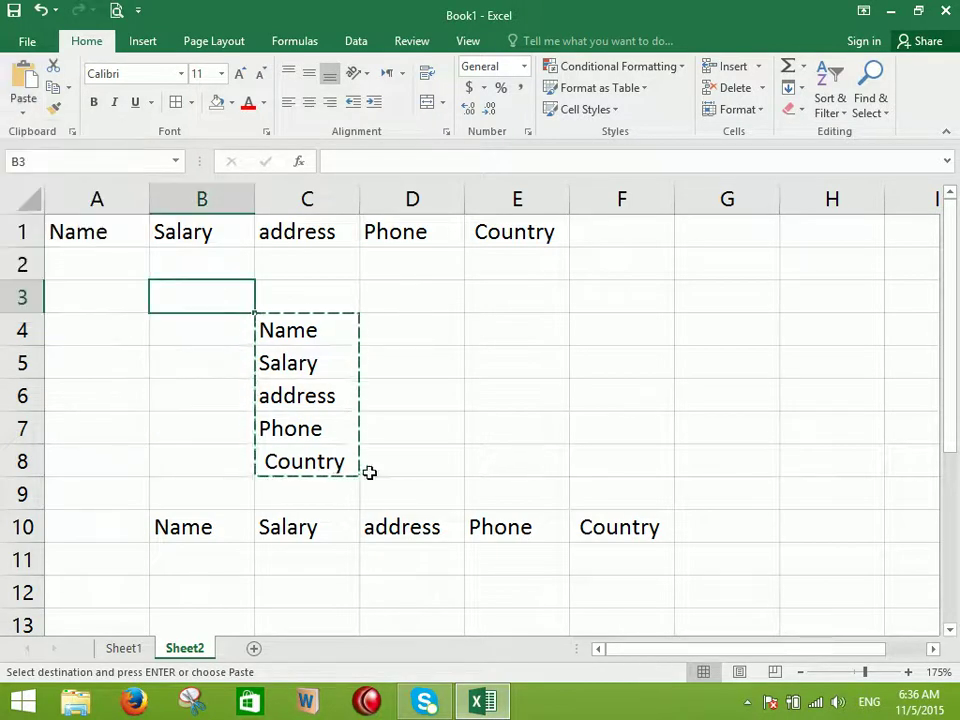
{"action": "left_click", "coordinate": [145, 652]}
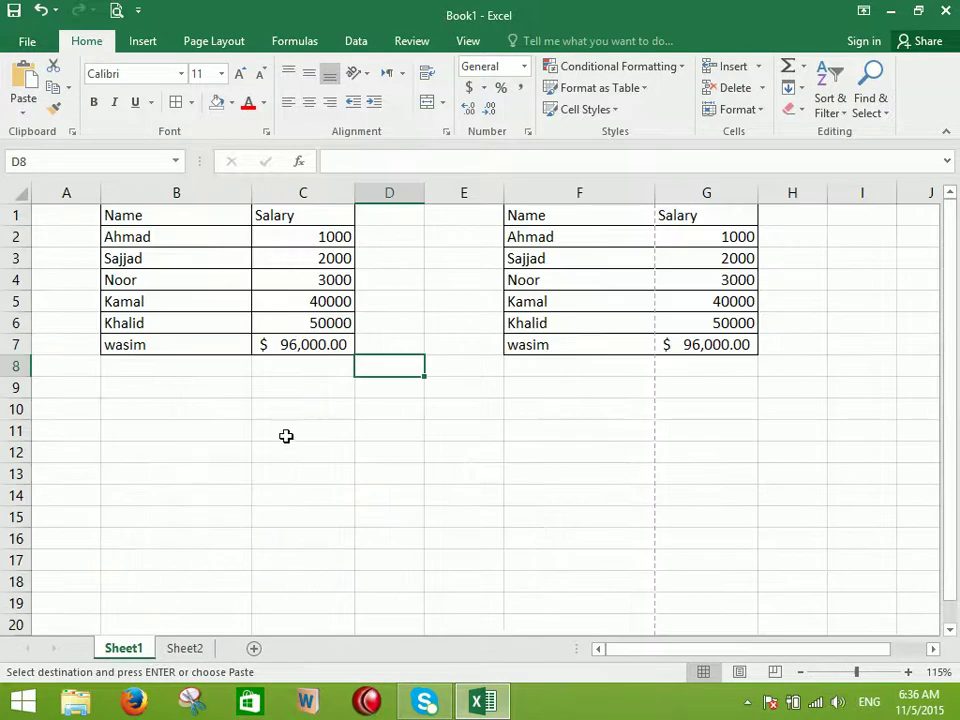
Apply the Accounting number format with the dollar sign to the salaries in C2:C6
{"action": "left_click_drag", "start_coordinate": [340, 237], "coordinate": [325, 321]}
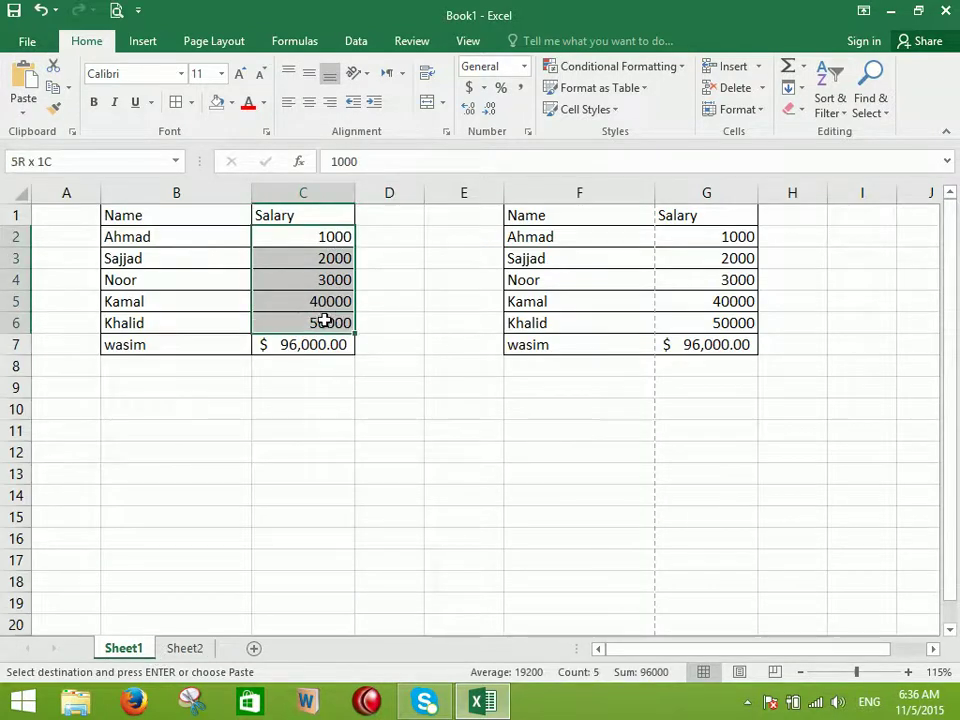
{"action": "left_click", "coordinate": [469, 87]}
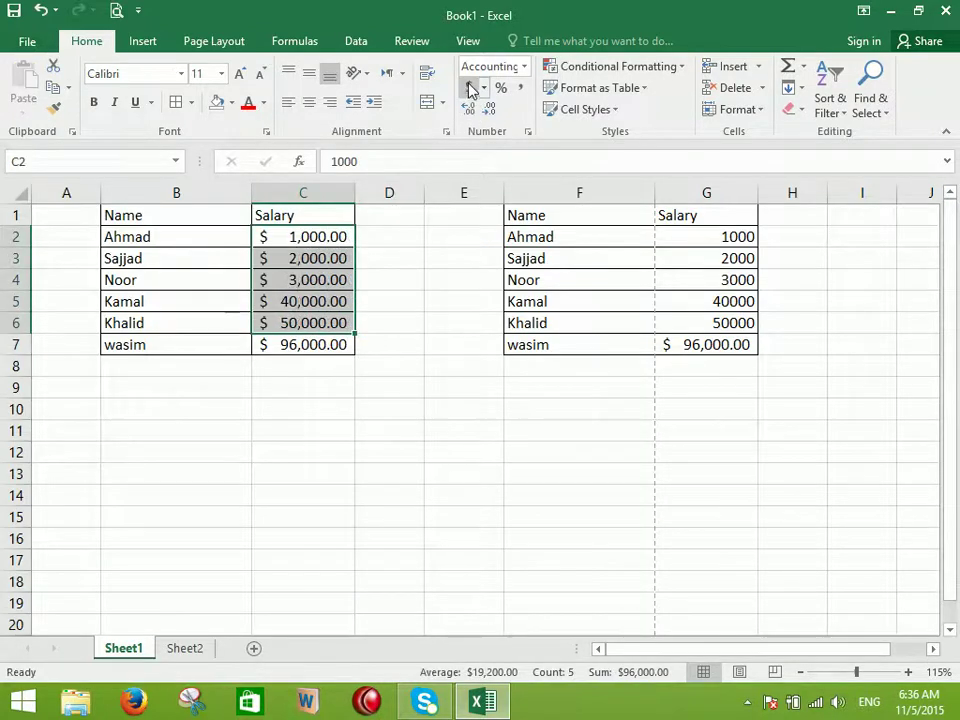
{"action": "left_click", "coordinate": [419, 410]}
Copy the salary table in B1:C7 and paste it as values only at B12
{"action": "mouse_move", "coordinate": [180, 219]}
{"action": "left_mouse_down"}
{"action": "mouse_move", "coordinate": [304, 302]}
{"action": "mouse_move", "coordinate": [302, 343]}
{"action": "left_mouse_up"}
{"action": "left_click", "coordinate": [54, 89]}
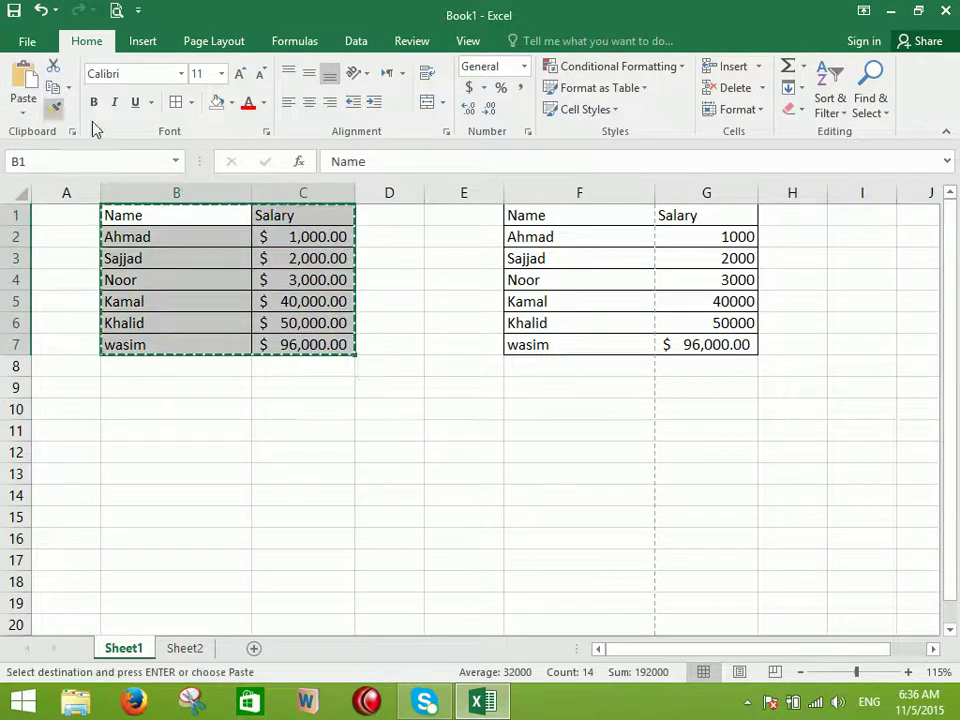
{"action": "left_click", "coordinate": [154, 456]}
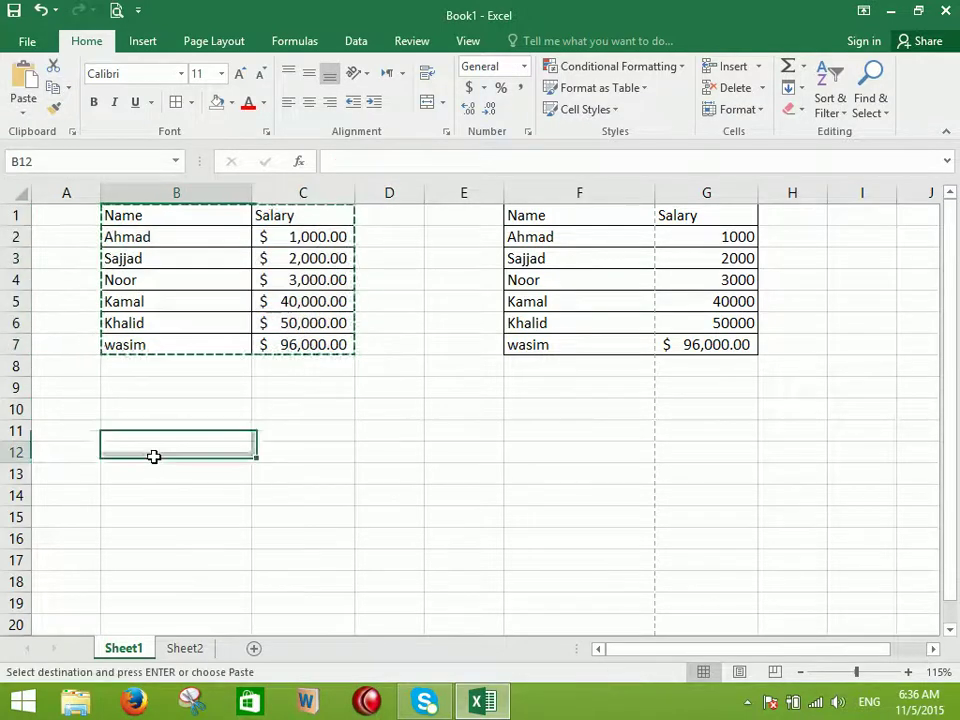
{"action": "left_click", "coordinate": [23, 112]}
{"action": "left_click", "coordinate": [18, 230]}
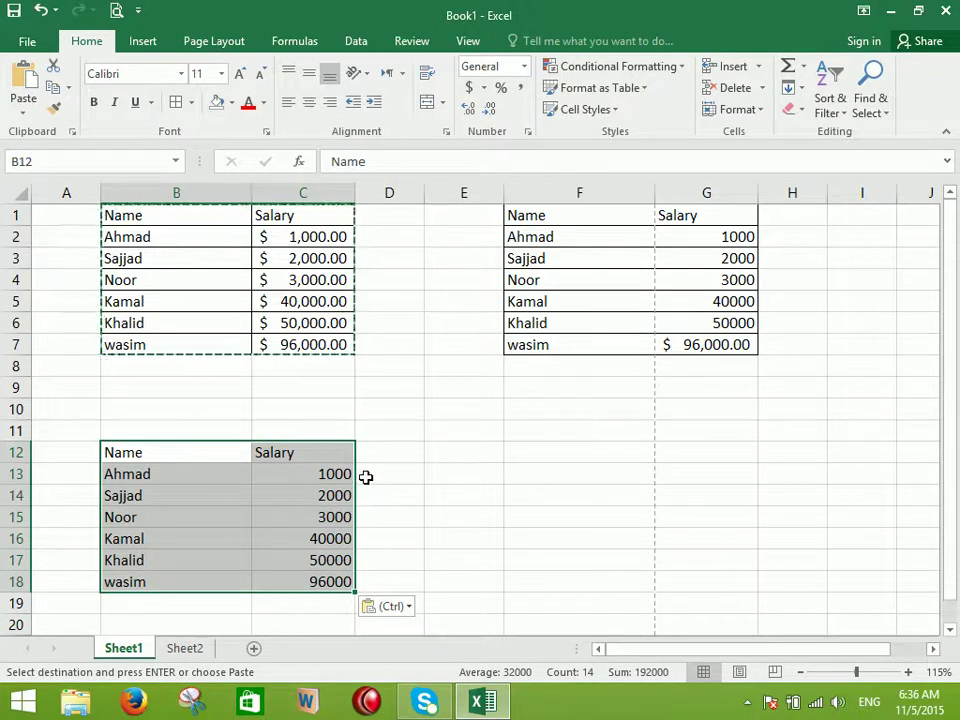
Compare the contents of the original total in C7 with the pasted total in C18
{"action": "double_click", "coordinate": [305, 340]}
{"action": "key", "text": "Escape"}
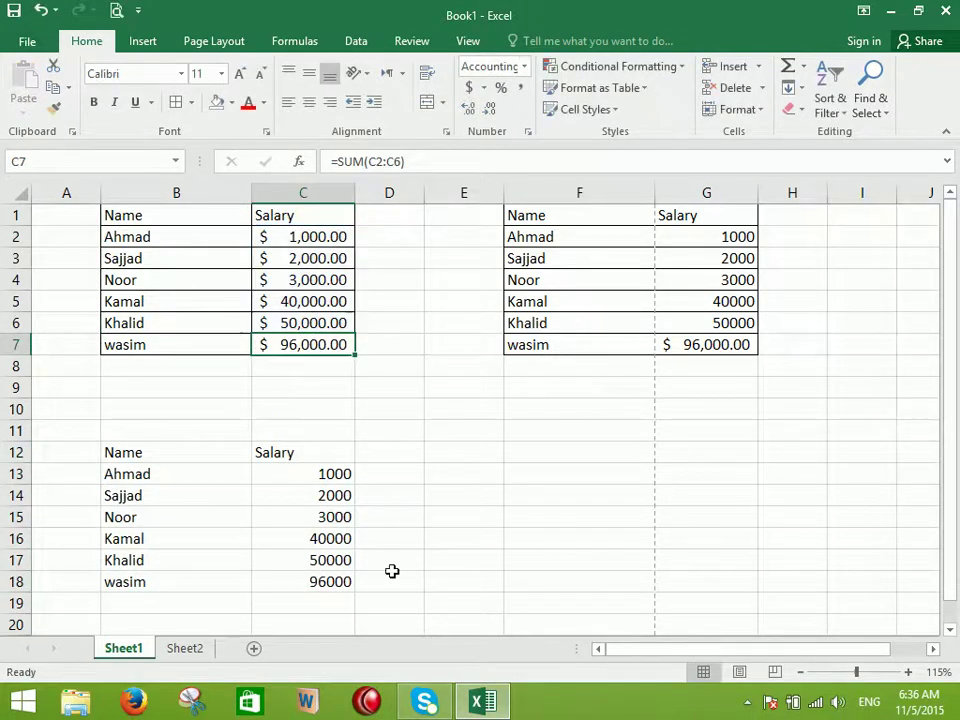
{"action": "double_click", "coordinate": [326, 581]}
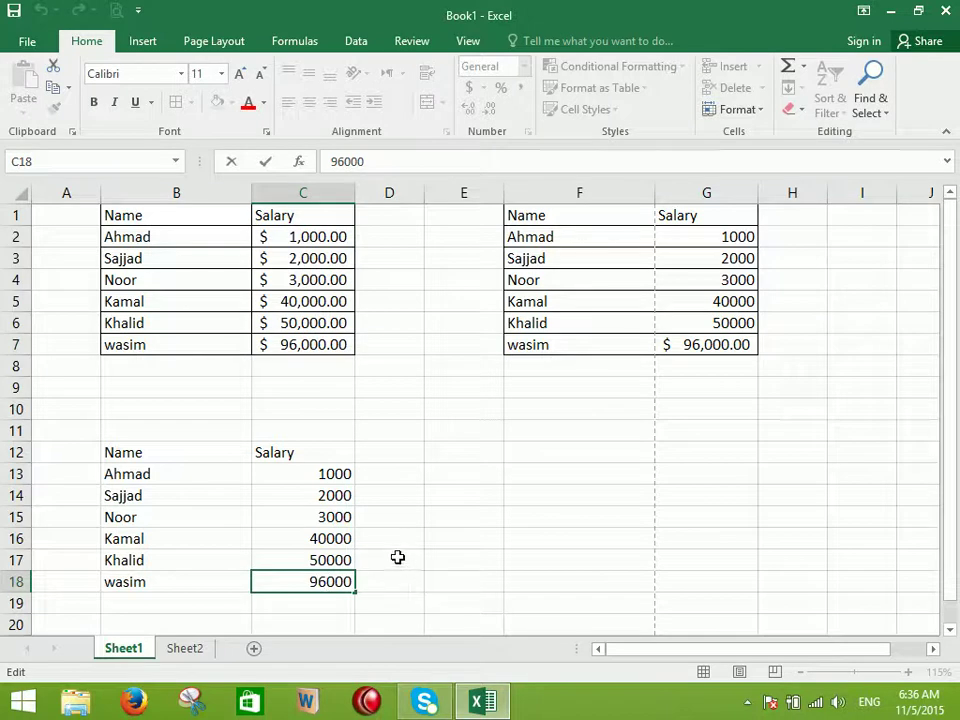
{"action": "left_click", "coordinate": [432, 363]}
Replace the label in B7 with Total
{"action": "left_click", "coordinate": [222, 346]}
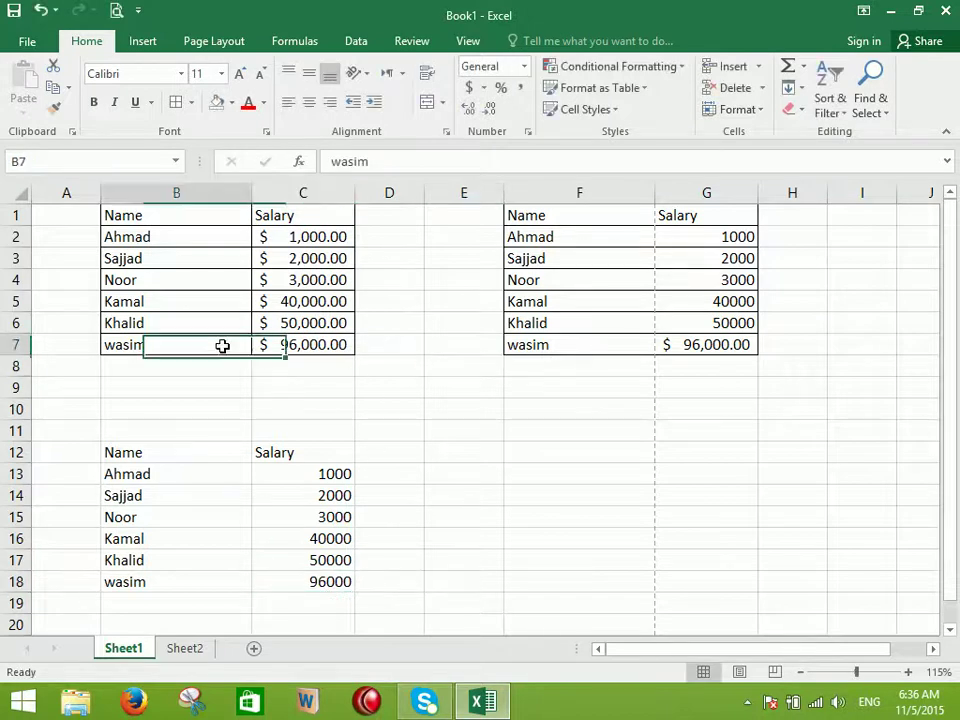
{"action": "type", "text": "Tto"}
{"action": "key", "text": "BackSpace"}
{"action": "key", "text": "BackSpace"}
{"action": "type", "text": "otal"}
{"action": "key", "text": "Tab"}
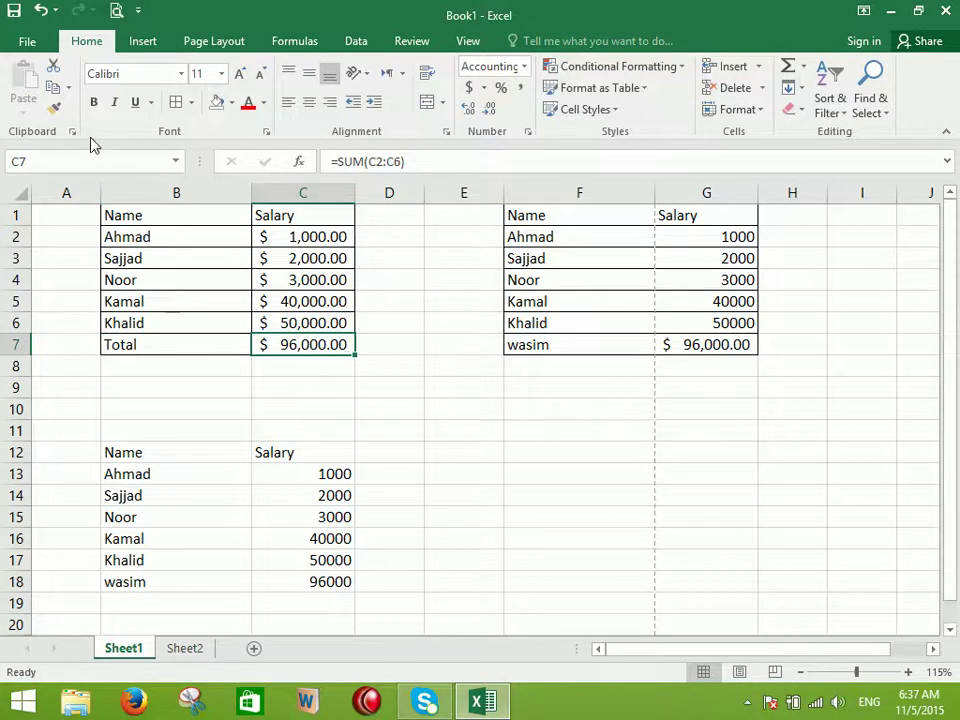
Copy the total in C7, paste it normally into A22, and compare the pasted formula with the original table
{"action": "left_click", "coordinate": [53, 87]}
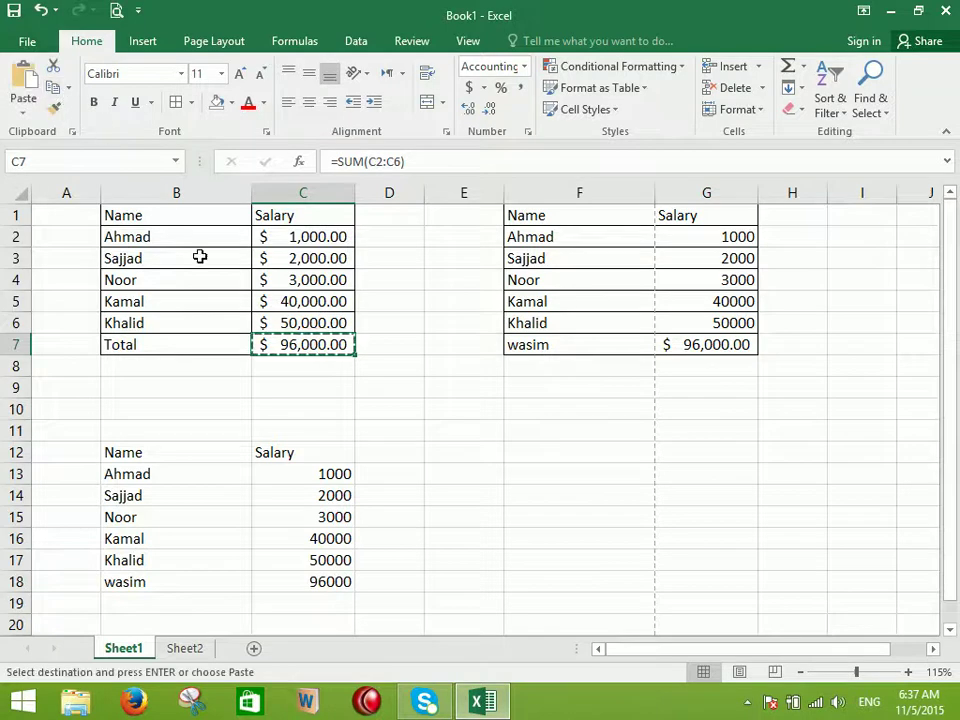
{"action": "scroll", "coordinate": [200, 257], "scroll_direction": "down", "scroll_amount": 3}
{"action": "left_click", "coordinate": [77, 450]}
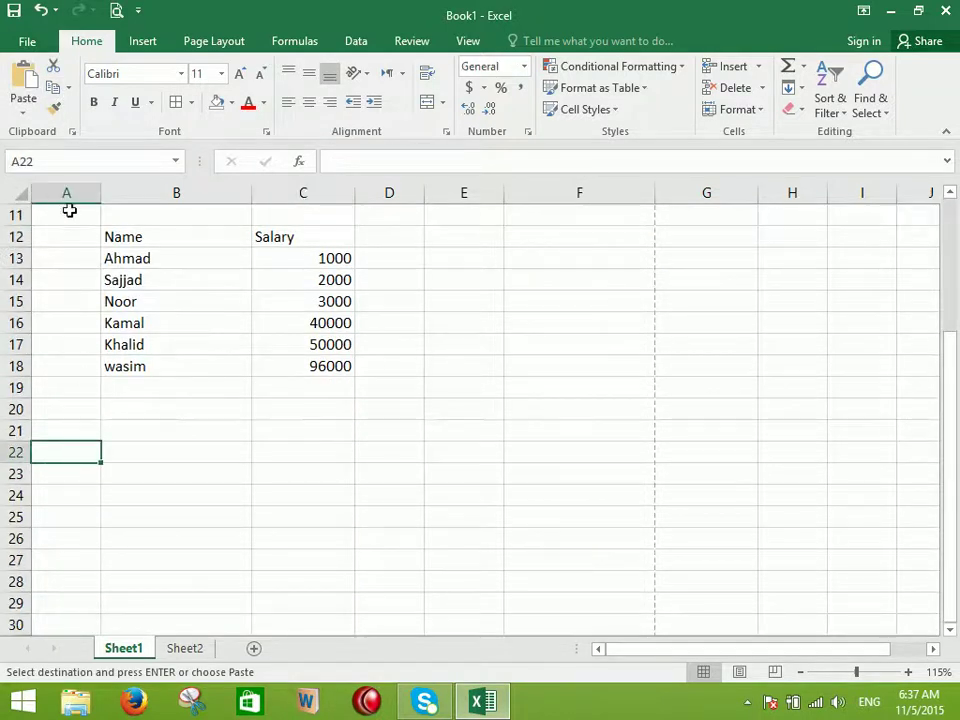
{"action": "left_click", "coordinate": [20, 88]}
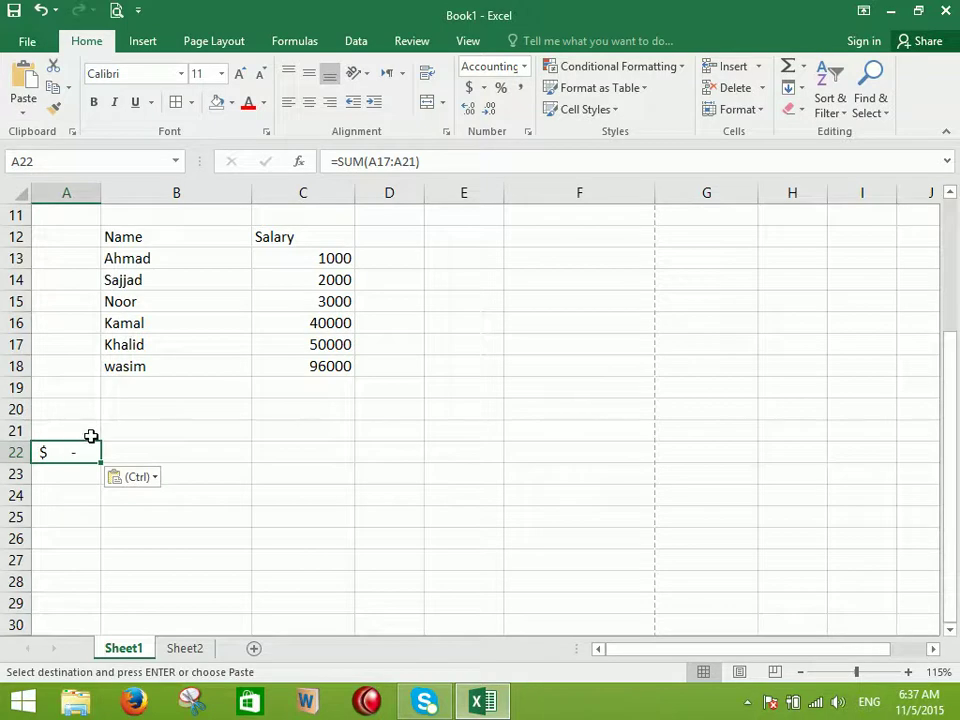
{"action": "scroll", "coordinate": [166, 386], "scroll_direction": "up", "scroll_amount": 3}
{"action": "scroll", "coordinate": [166, 386], "scroll_direction": "up", "scroll_amount": 1}
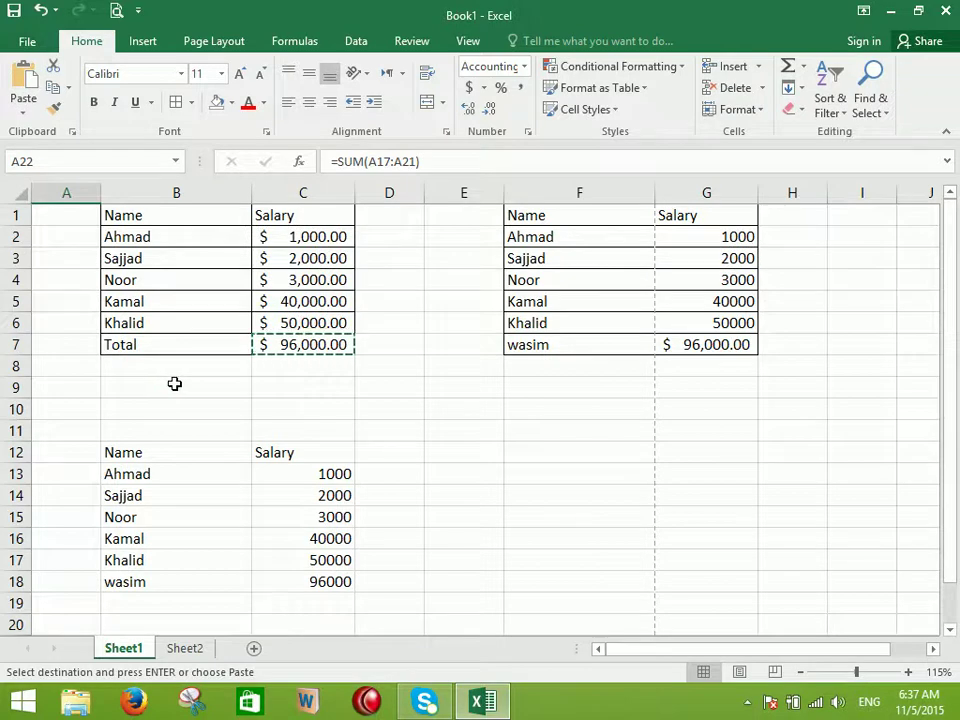
{"action": "scroll", "coordinate": [190, 382], "scroll_direction": "down", "scroll_amount": 4}
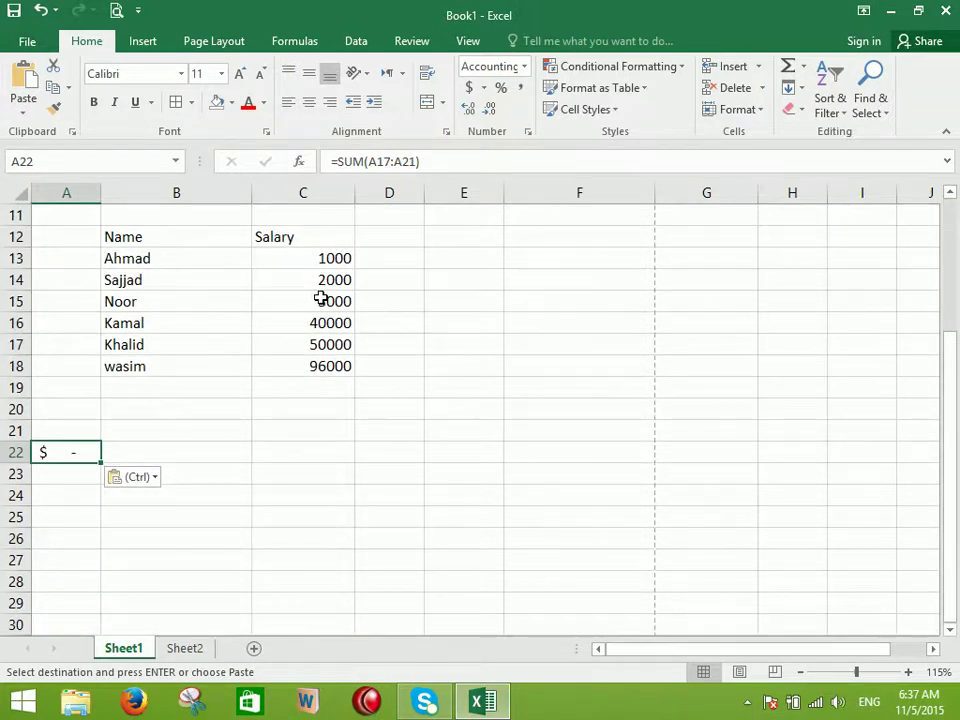
{"action": "scroll", "coordinate": [321, 300], "scroll_direction": "up", "scroll_amount": 4}
{"action": "scroll", "coordinate": [296, 347], "scroll_direction": "down", "scroll_amount": 7}
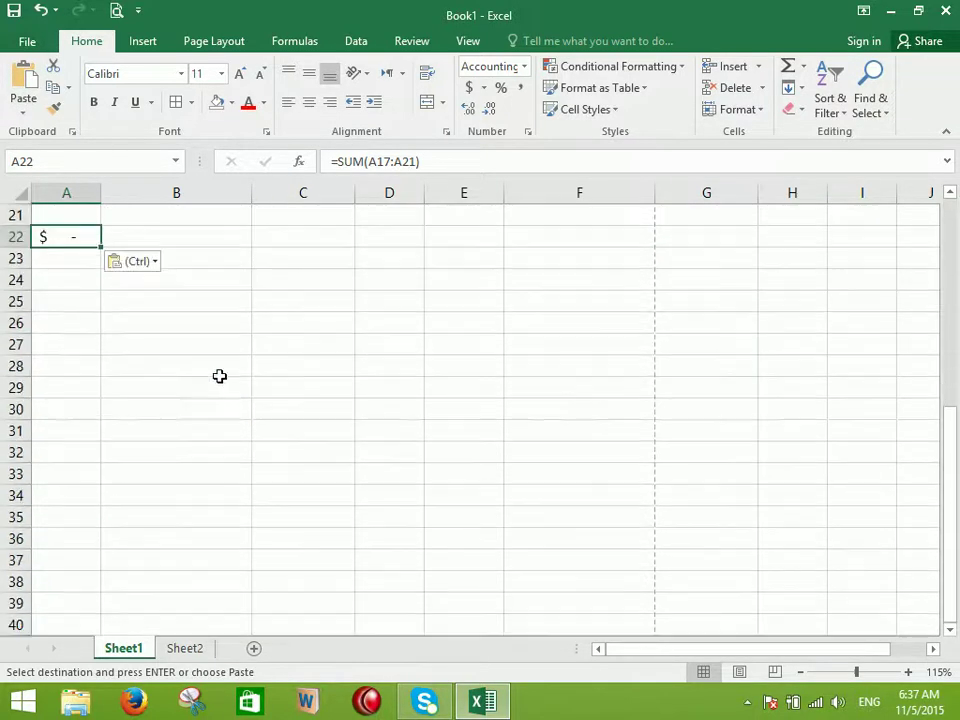
Paste the copied total into A23 as a value only, and undo that paste
{"action": "left_click", "coordinate": [58, 262]}
{"action": "left_click", "coordinate": [24, 110]}
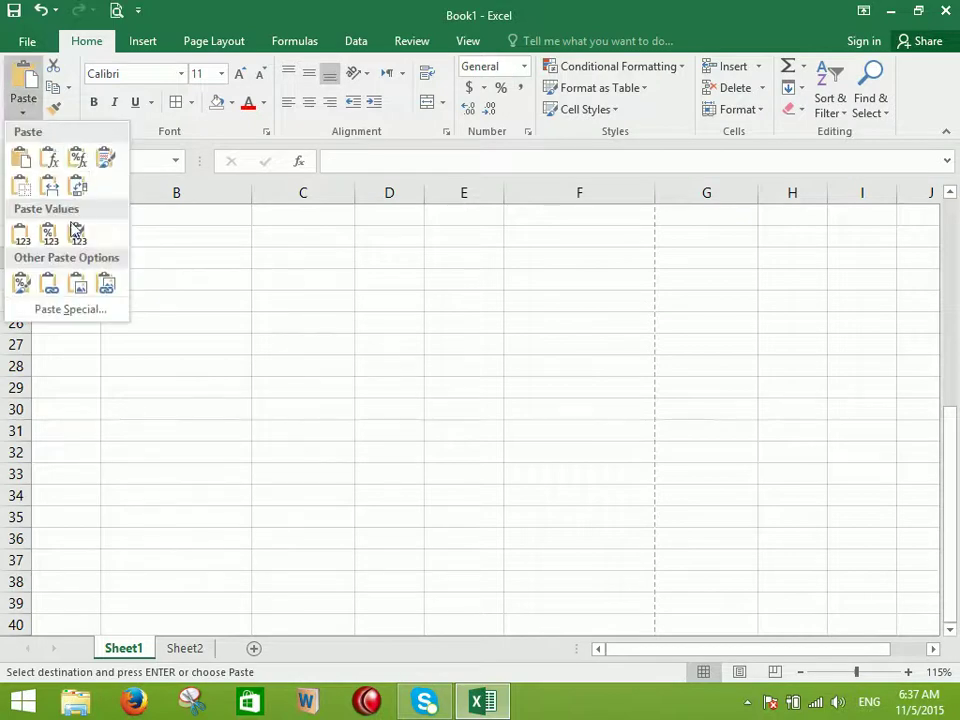
{"action": "left_click", "coordinate": [21, 236]}
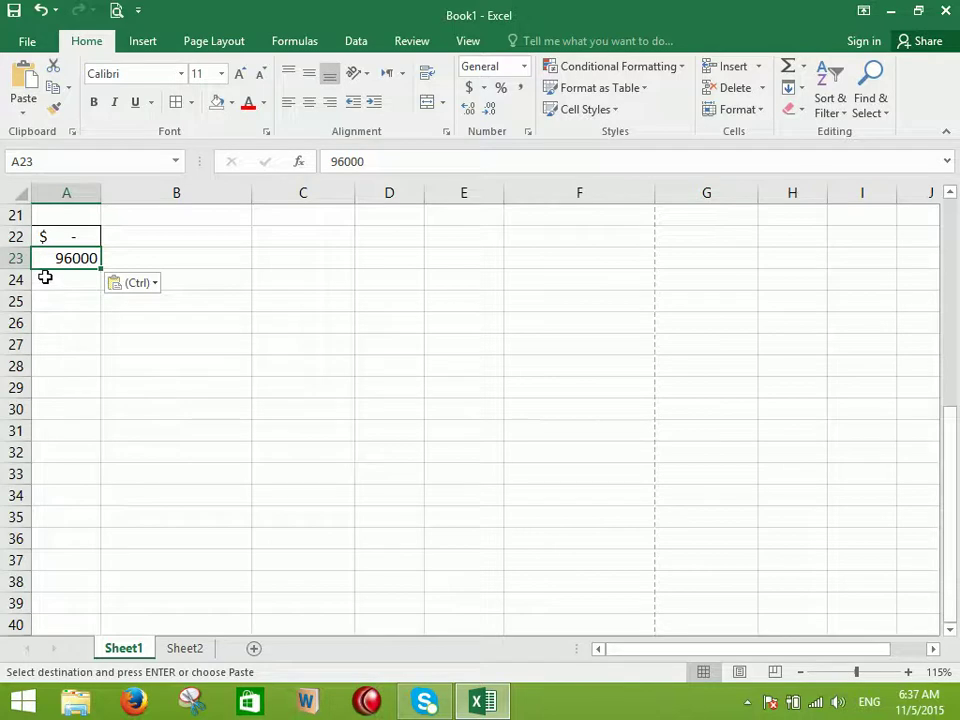
{"action": "type", "text": "z"}
{"action": "key", "text": "Escape"}
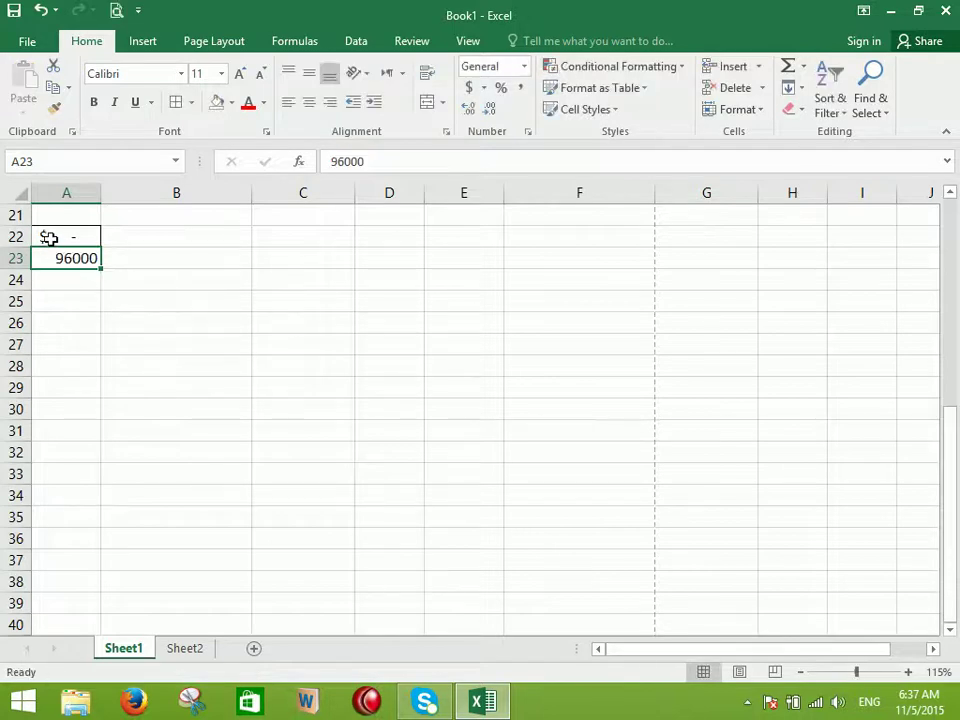
{"action": "key", "text": "ctrl+x"}
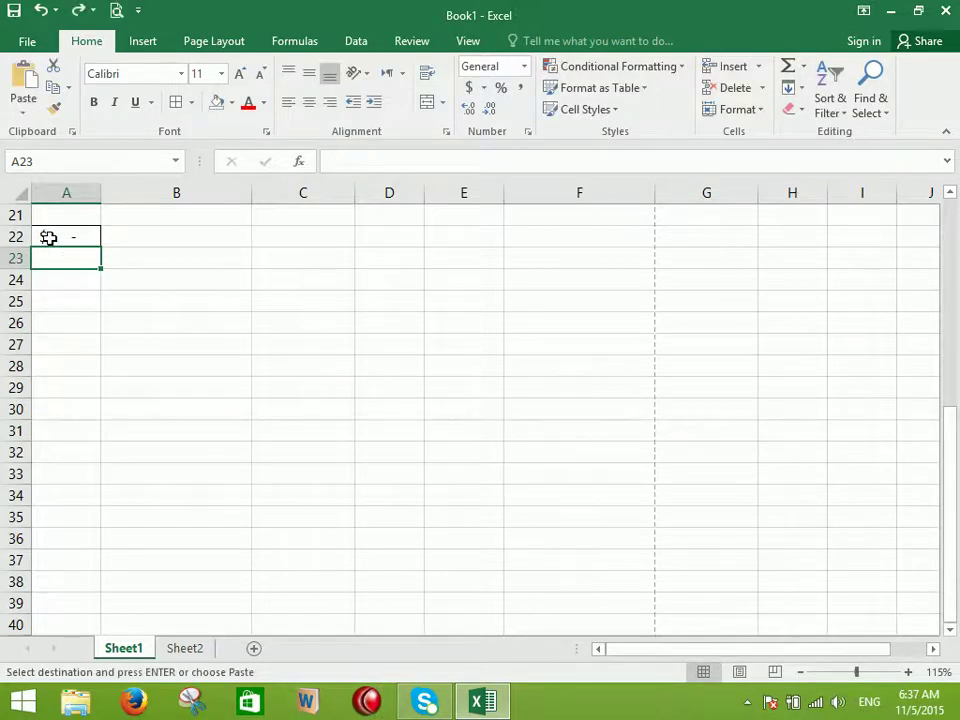
Paste the copied total into A23 with Values & Number Formatting, and autofit column A to show it fully
{"action": "left_click", "coordinate": [23, 106]}
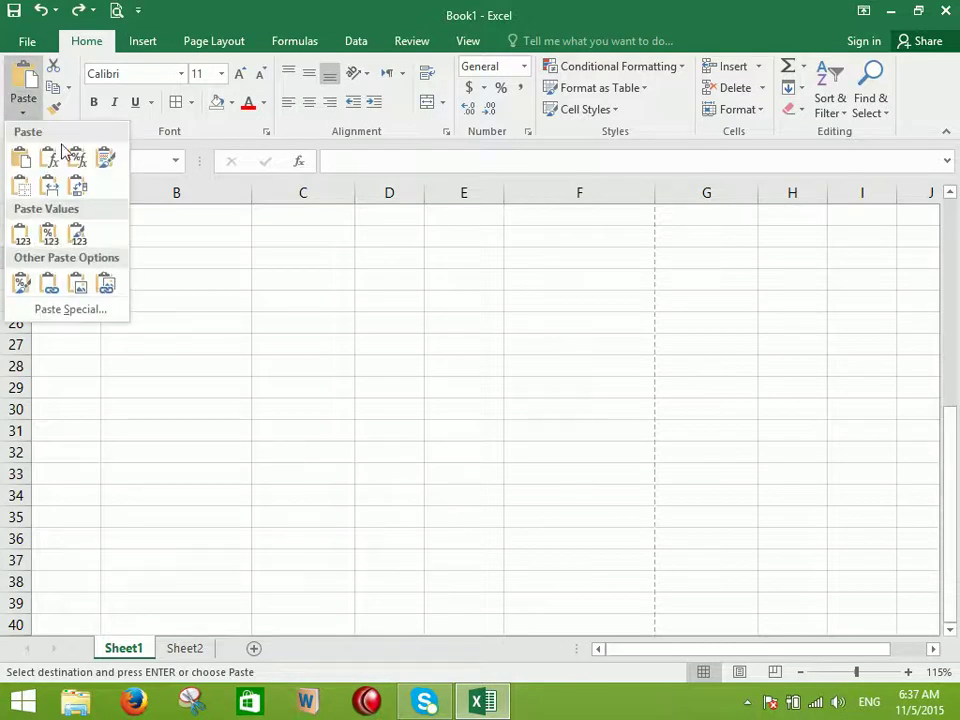
{"action": "left_click", "coordinate": [48, 235]}
{"action": "double_click", "coordinate": [100, 187]}
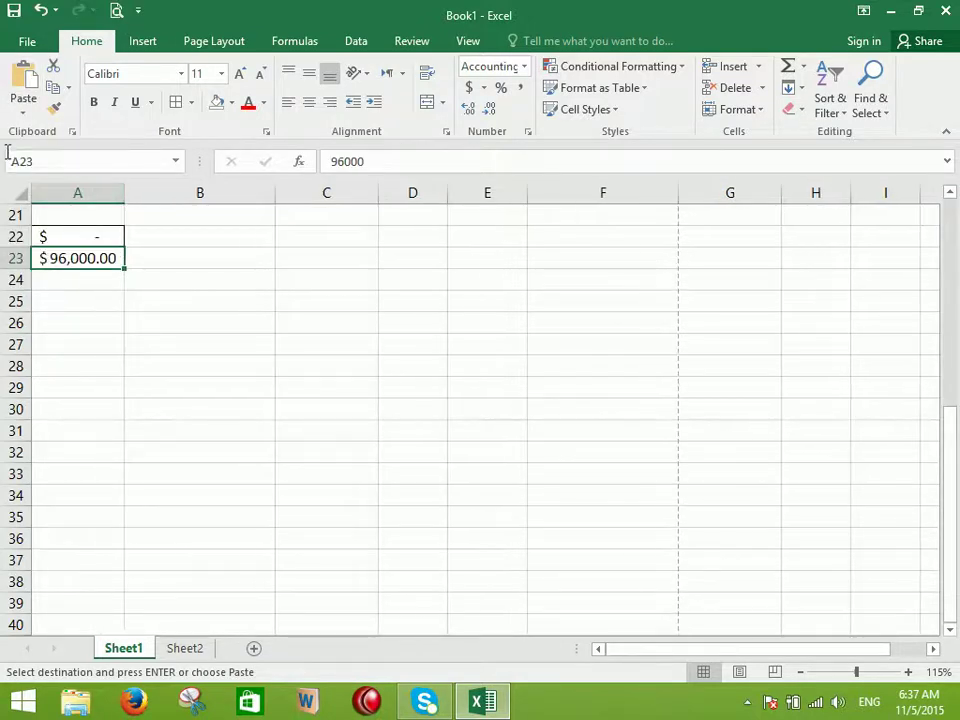
{"action": "double_click", "coordinate": [88, 258]}
{"action": "left_click", "coordinate": [180, 270]}
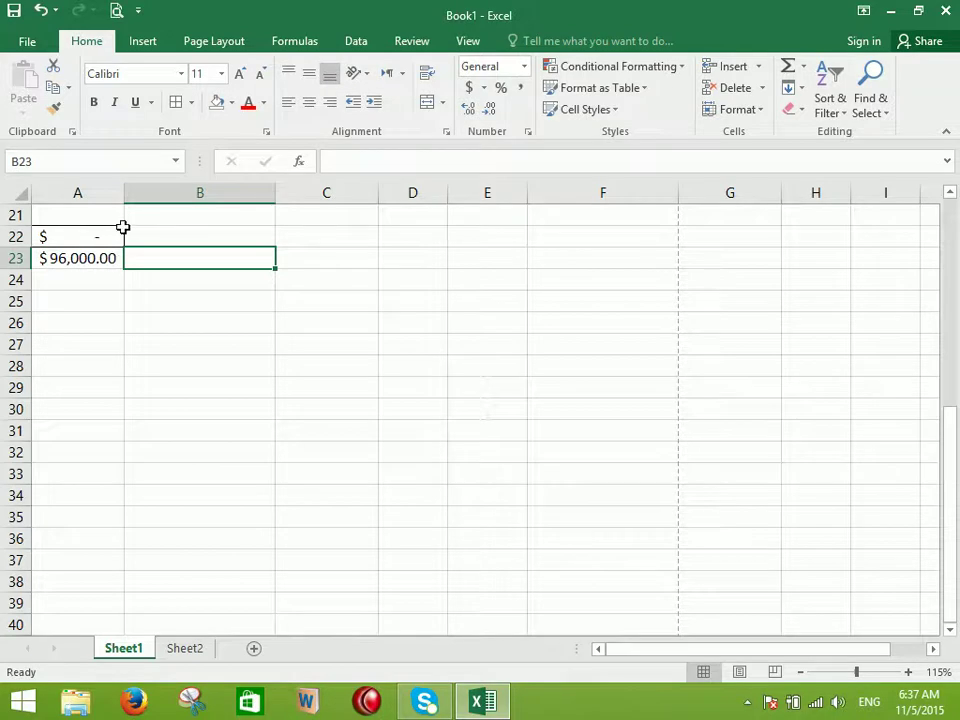
Copy the table in B1:C7, paste it at E12 with Values & Source Formatting, and inspect the pasted total in F18
{"action": "scroll", "coordinate": [150, 255], "scroll_direction": "up", "scroll_amount": 7}
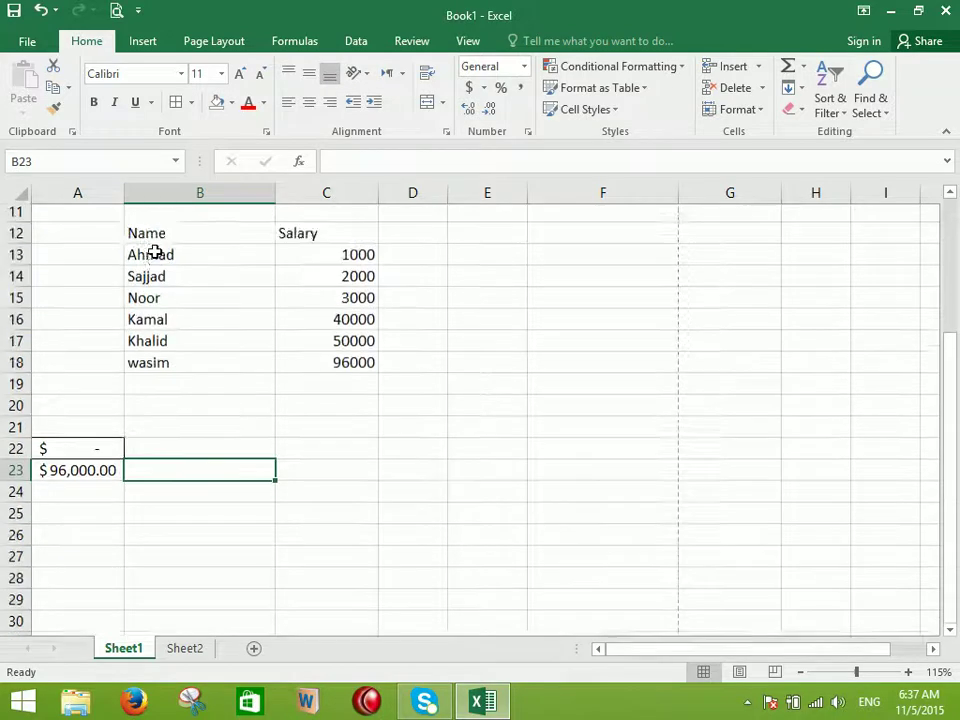
{"action": "left_click_drag", "start_coordinate": [240, 217], "coordinate": [334, 348]}
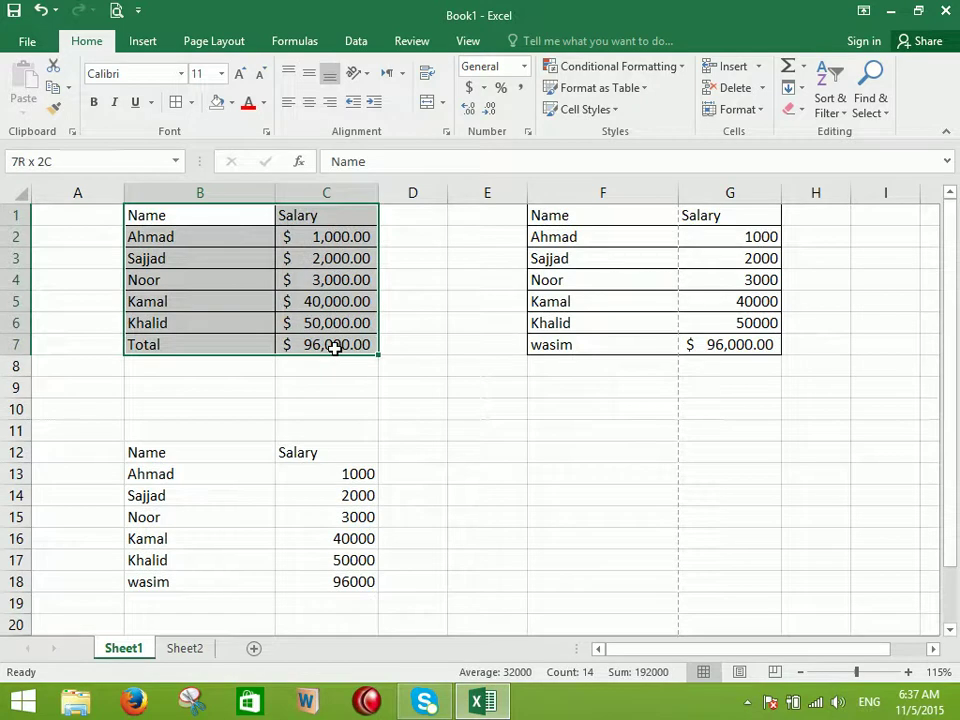
{"action": "left_click", "coordinate": [53, 87]}
{"action": "left_click", "coordinate": [489, 451]}
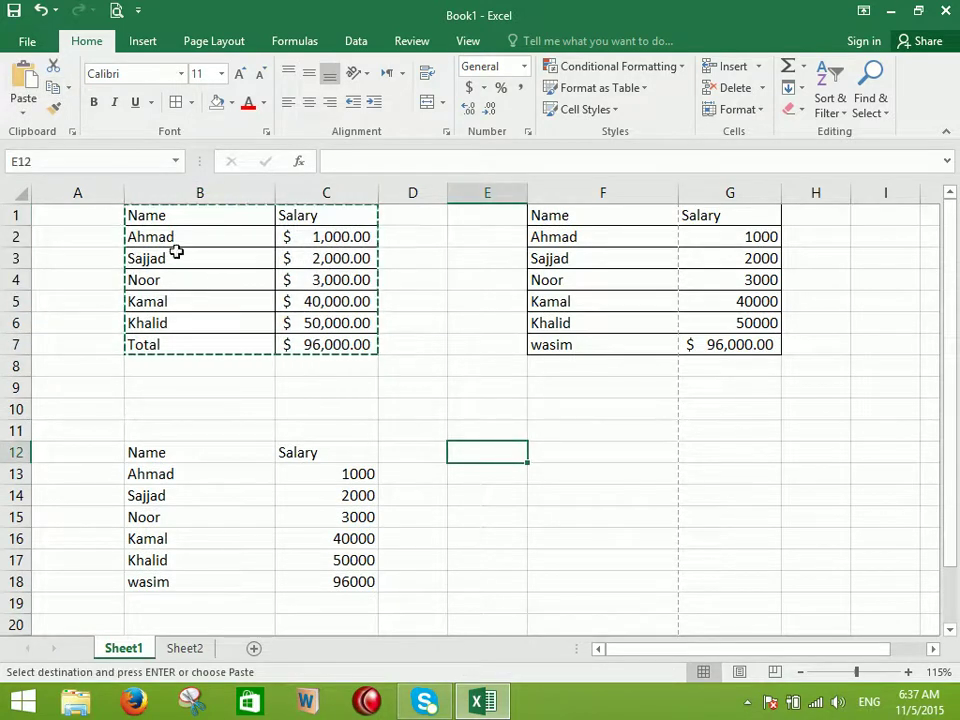
{"action": "left_click", "coordinate": [27, 108]}
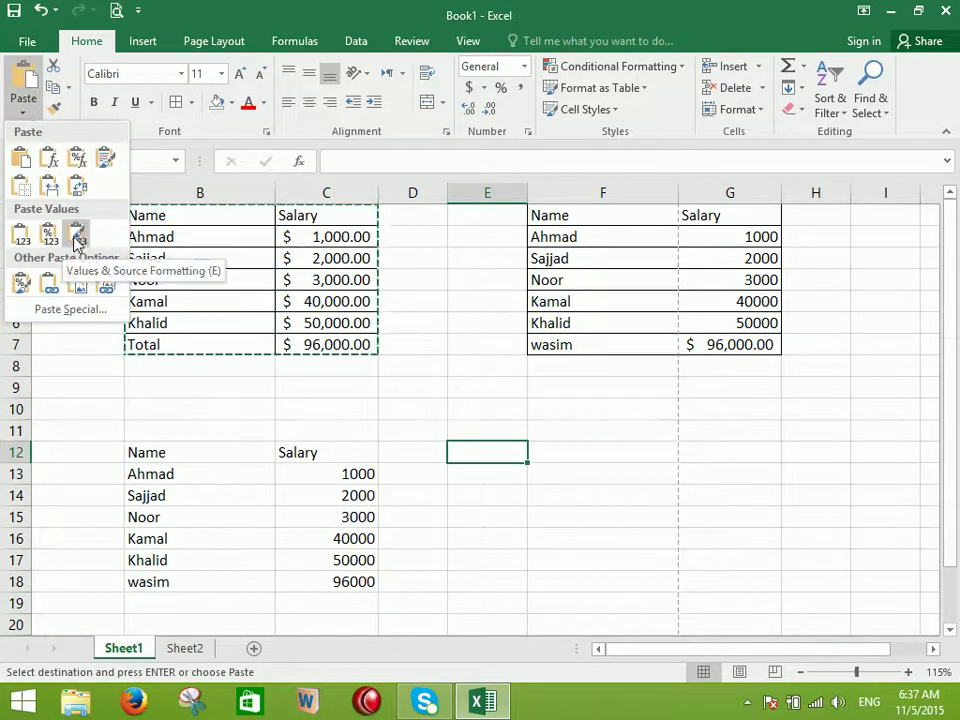
{"action": "left_click", "coordinate": [75, 231]}
{"action": "left_click", "coordinate": [705, 518]}
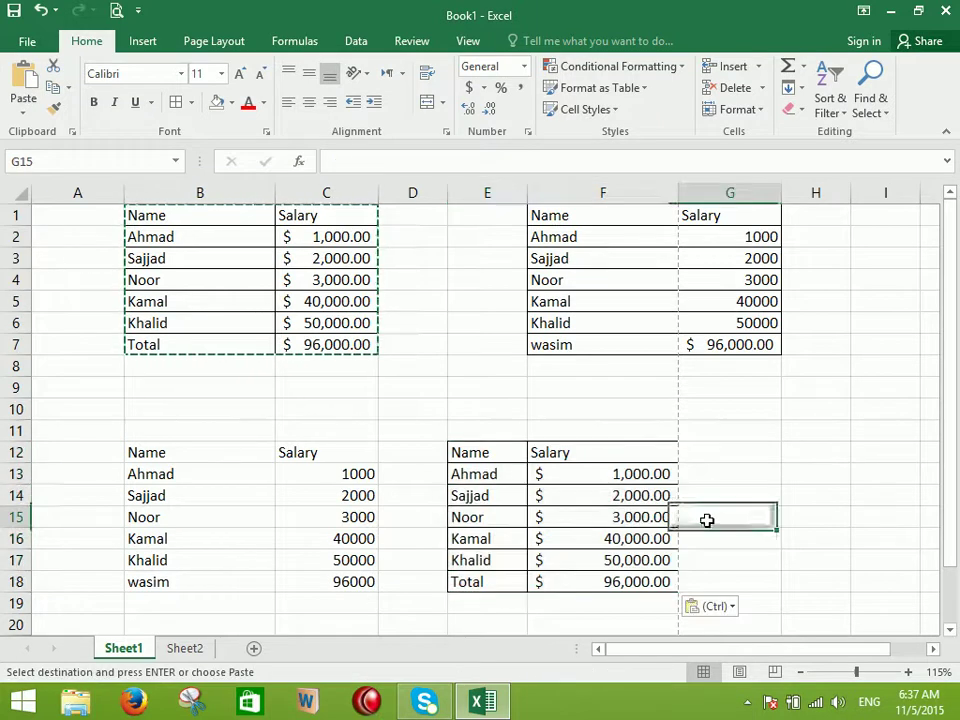
{"action": "double_click", "coordinate": [617, 580]}
{"action": "left_click", "coordinate": [770, 517]}
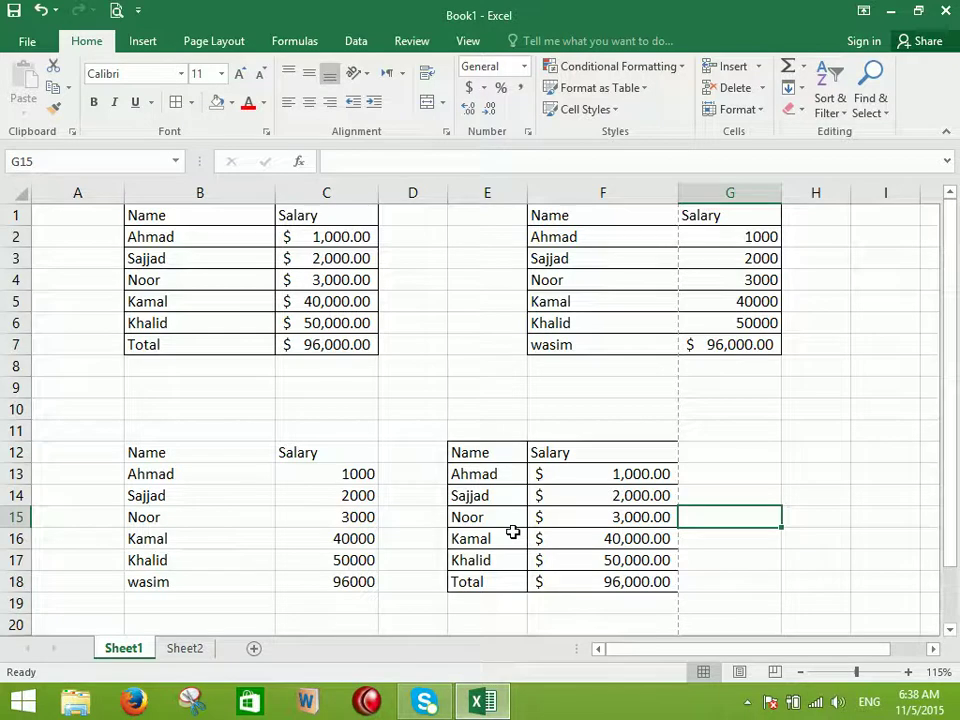
Copy the formatted table in E12:F18 and select C21 as the paste destination
{"action": "left_click_drag", "start_coordinate": [497, 458], "coordinate": [641, 585]}
{"action": "left_click", "coordinate": [53, 87]}
{"action": "scroll", "coordinate": [463, 474], "scroll_direction": "down", "scroll_amount": 3}
{"action": "left_click", "coordinate": [350, 425]}
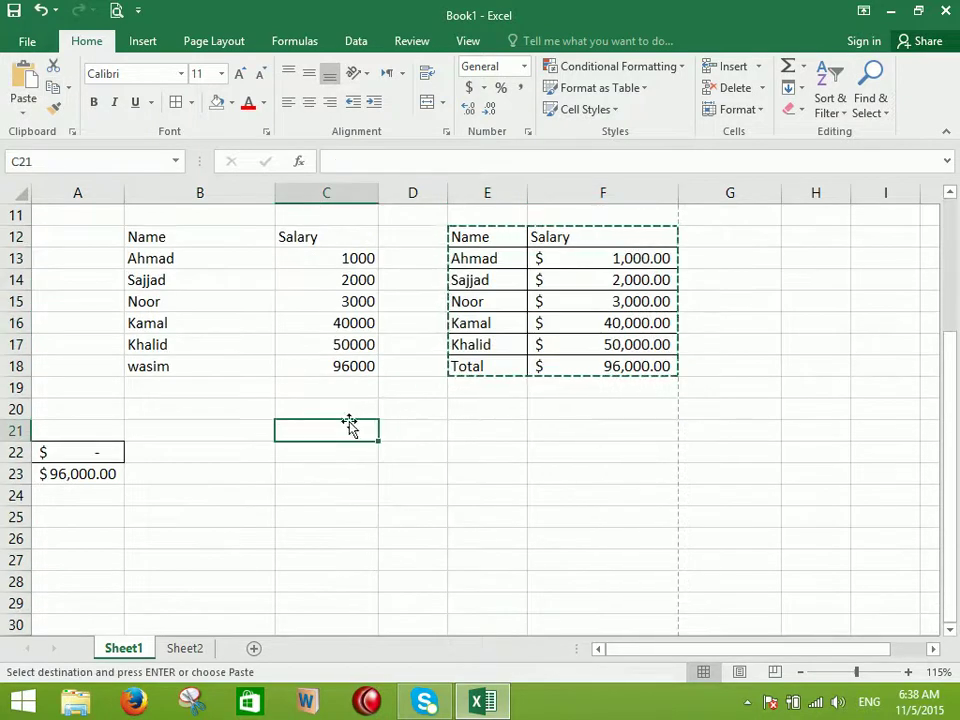
Paste only the copied table's formatting at C21, look over the pasted cells, and undo the paste
{"action": "left_click", "coordinate": [20, 113]}
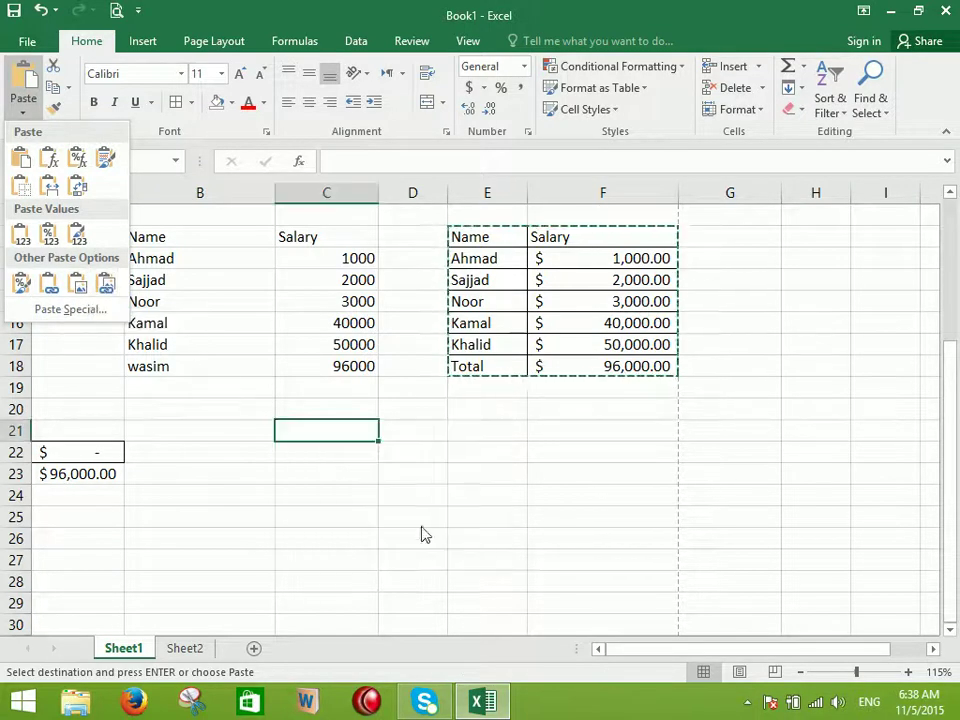
{"action": "left_click", "coordinate": [22, 284]}
{"action": "left_click", "coordinate": [432, 476]}
{"action": "left_click", "coordinate": [336, 435]}
{"action": "left_click_drag", "start_coordinate": [421, 436], "coordinate": [426, 460]}
{"action": "left_click", "coordinate": [418, 519]}
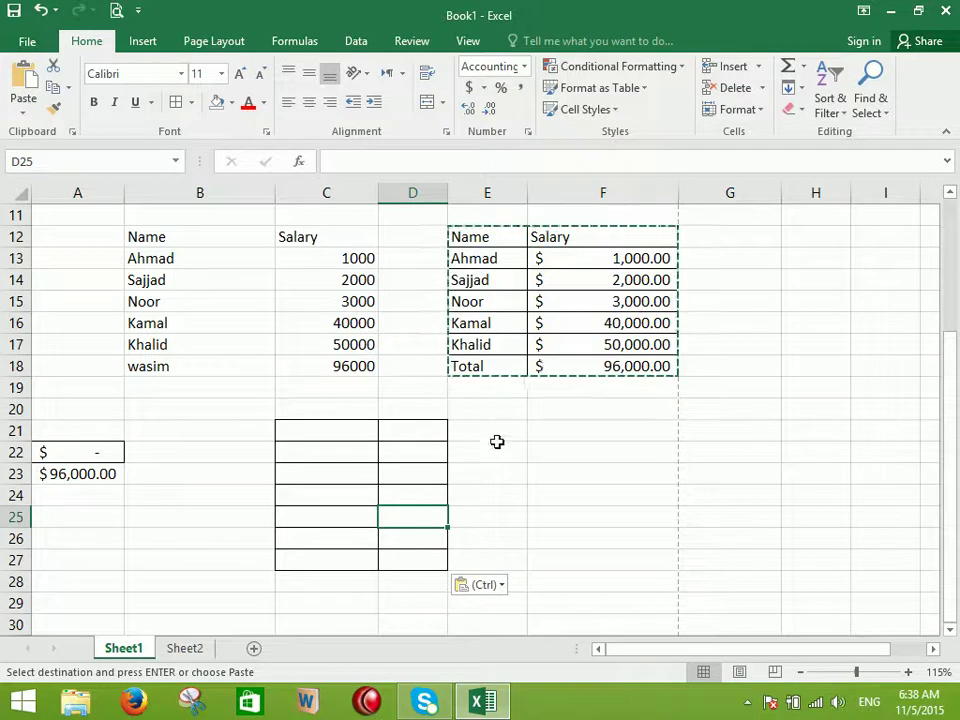
{"action": "key", "text": "ctrl+z"}
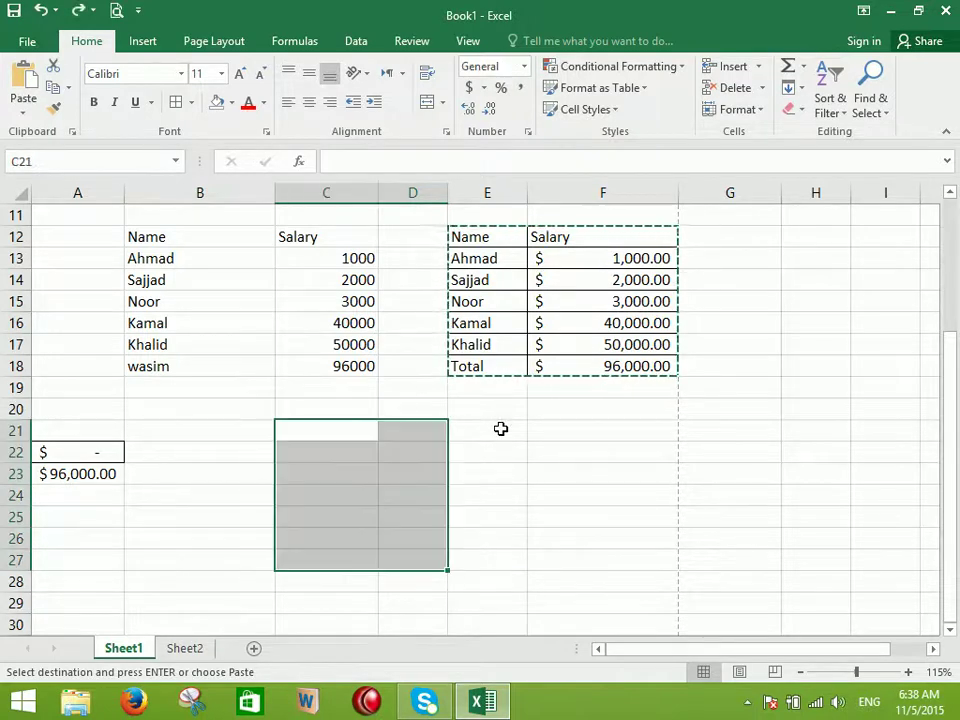
Paste the copied table at C21 with Paste Link, and select the source header cell E12
{"action": "left_click", "coordinate": [334, 424]}
{"action": "left_click", "coordinate": [23, 100]}
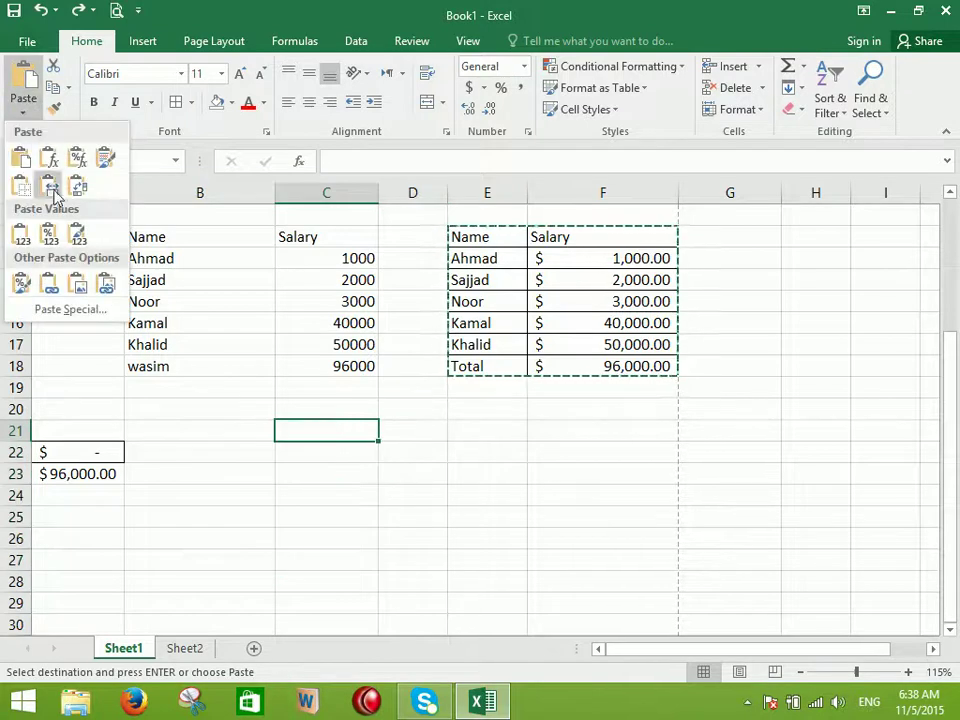
{"action": "left_click", "coordinate": [50, 290]}
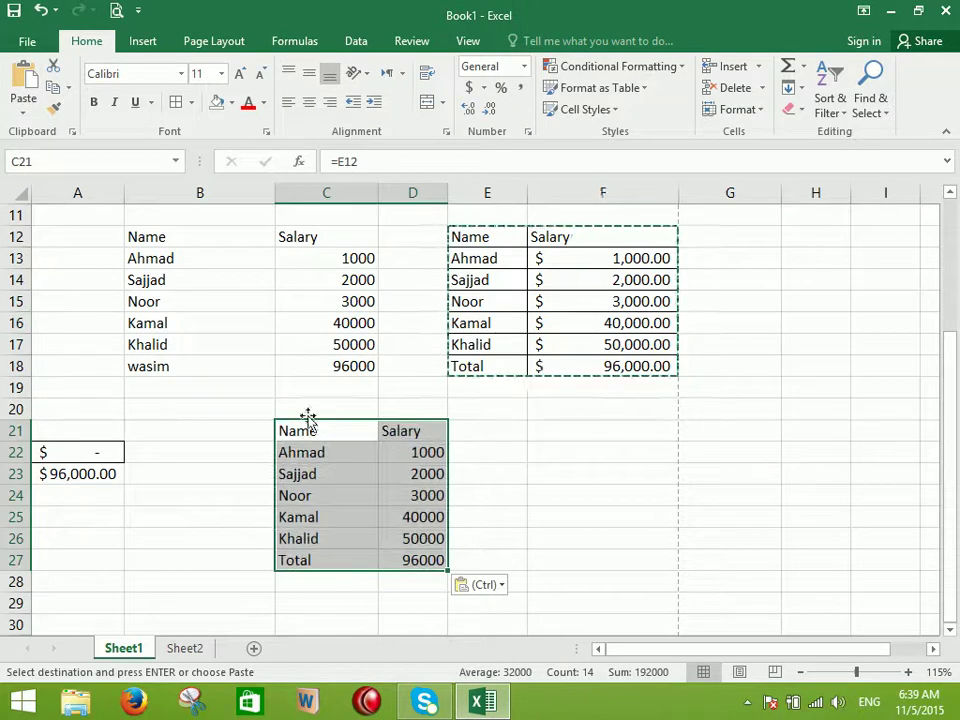
{"action": "left_click", "coordinate": [483, 240]}
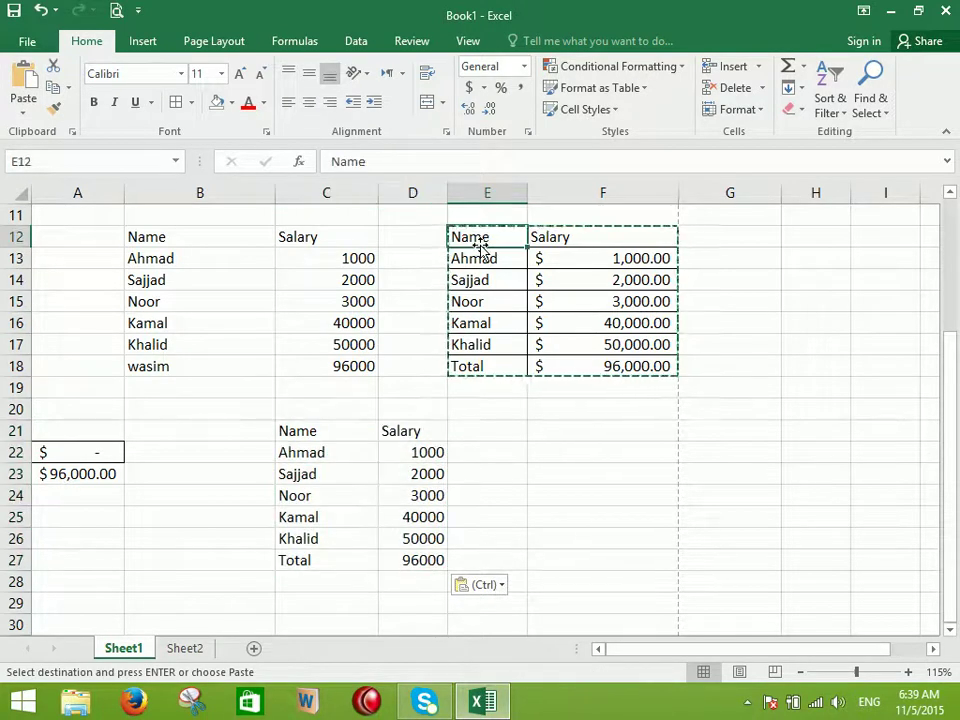
Change the source table's header in E12 to Employee and set the first salary in F13 to 90000
{"action": "type", "text": "Employee"}
{"action": "key", "text": "Return"}
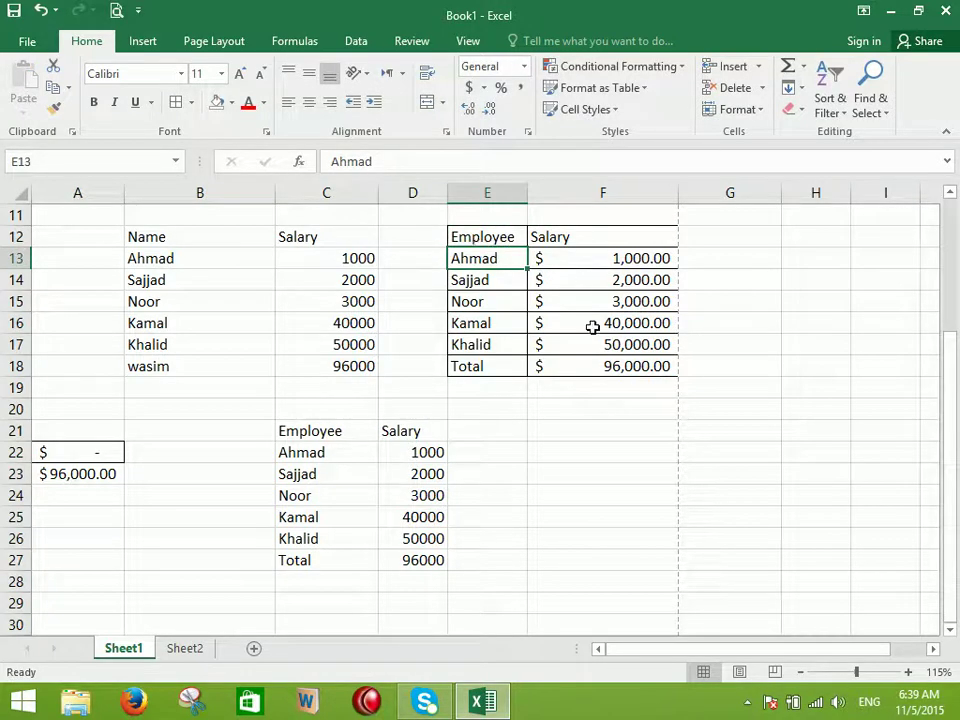
{"action": "left_click", "coordinate": [624, 260]}
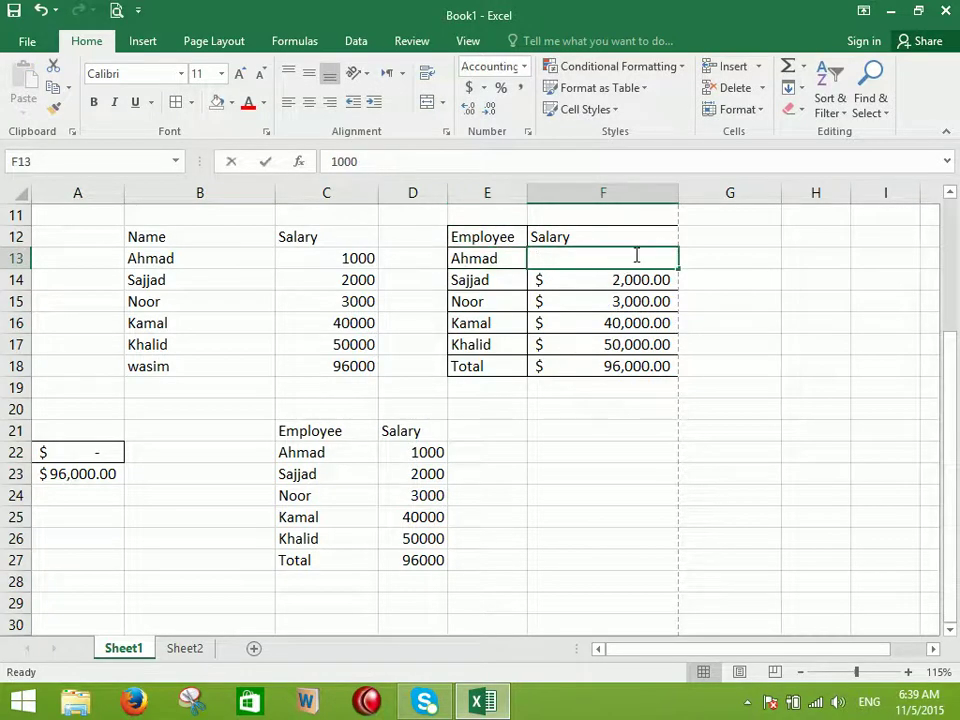
{"action": "type", "text": "90000"}
{"action": "key", "text": "Return"}
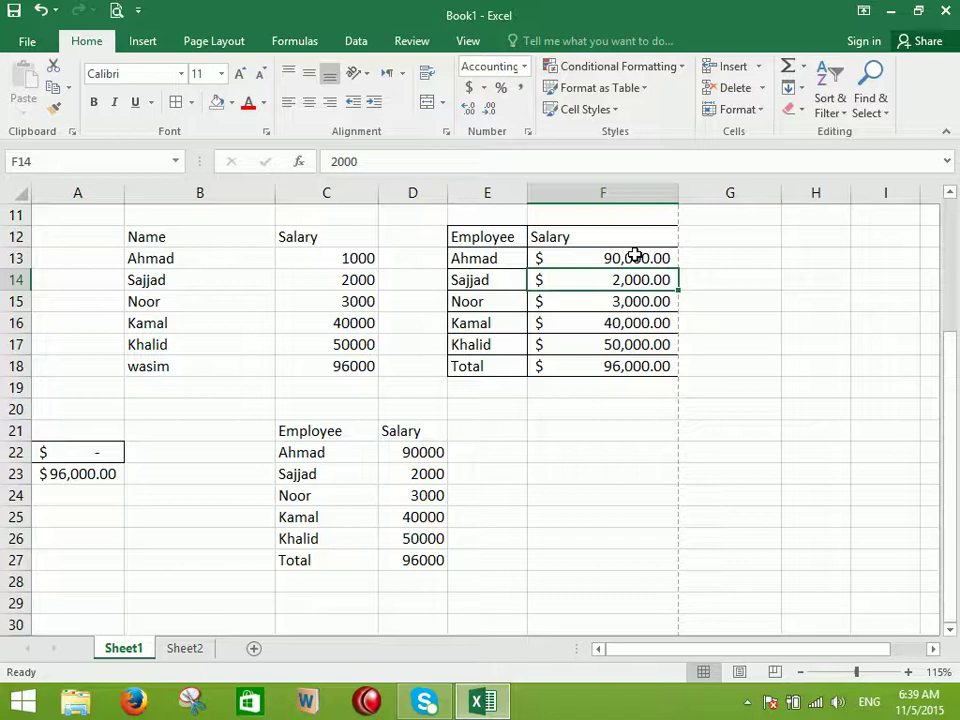
{"action": "left_click", "coordinate": [786, 392]}
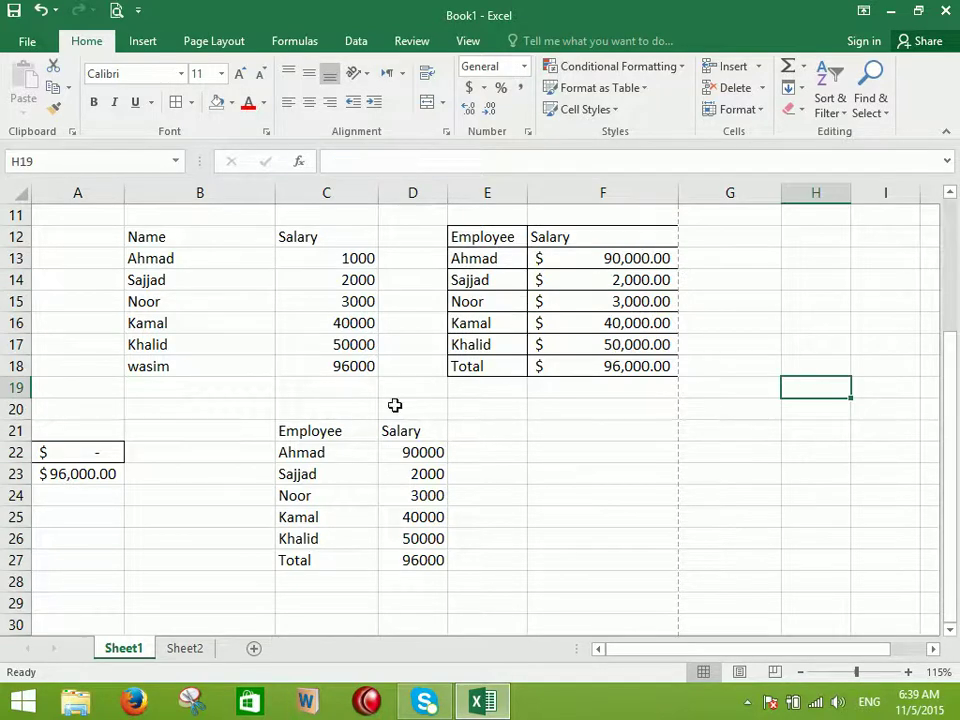
Copy the table in E12:F18 and paste it at A1 of a new worksheet
{"action": "left_click_drag", "start_coordinate": [465, 236], "coordinate": [621, 369]}
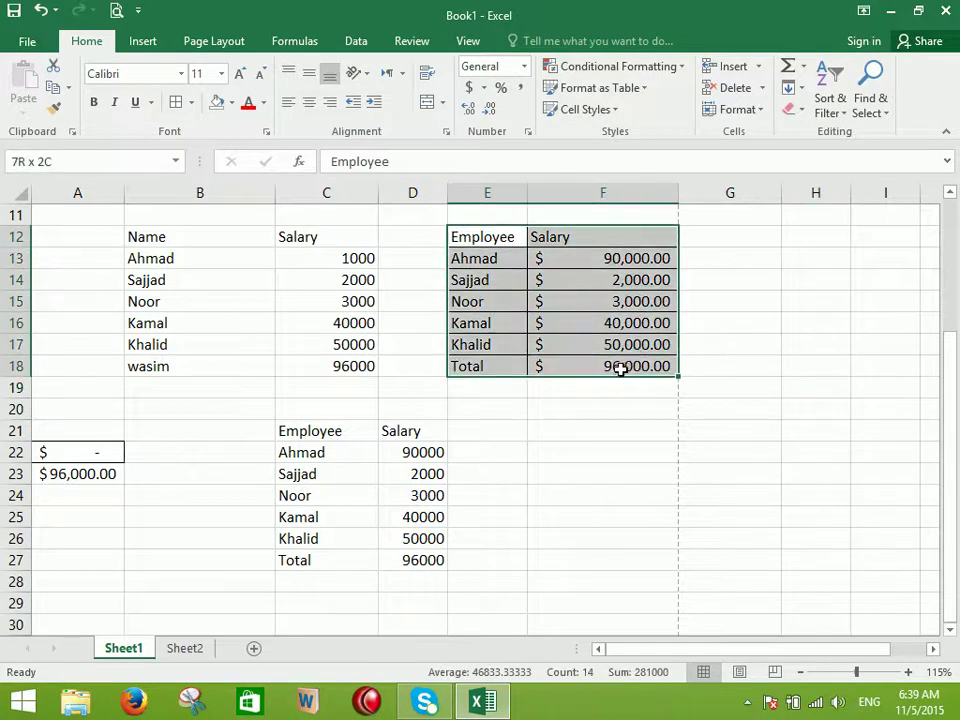
{"action": "left_click", "coordinate": [54, 87]}
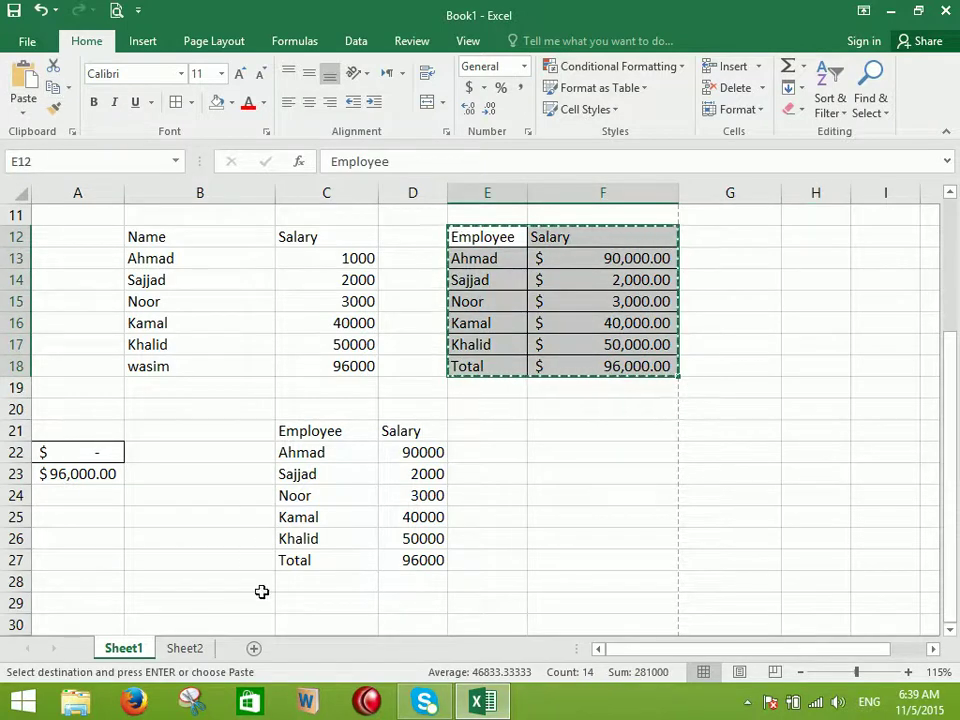
{"action": "left_click", "coordinate": [255, 649]}
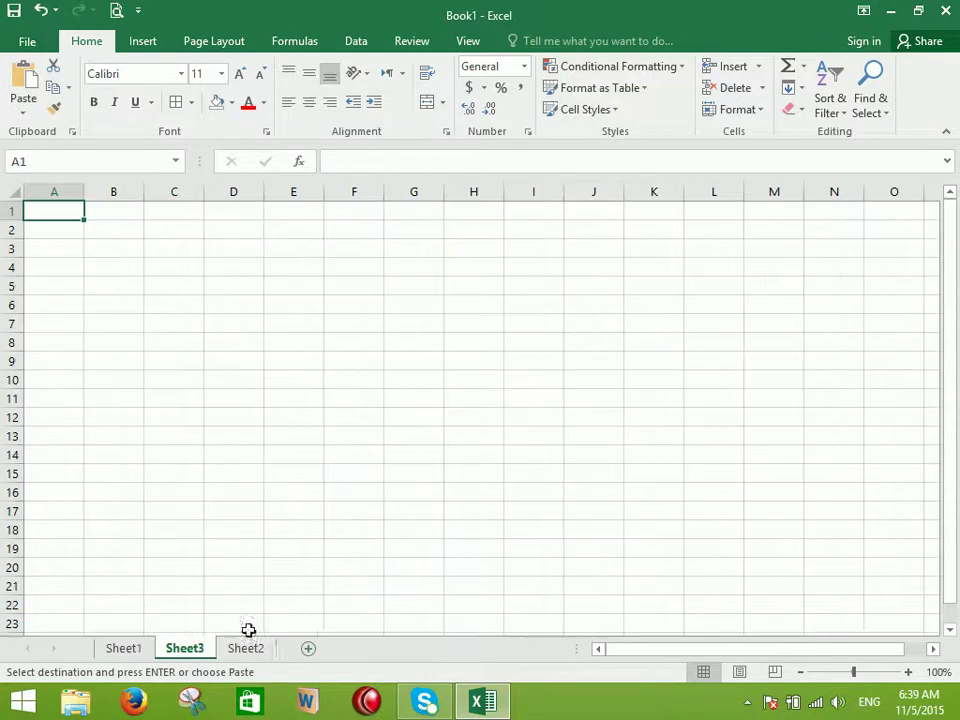
{"action": "left_click", "coordinate": [24, 85]}
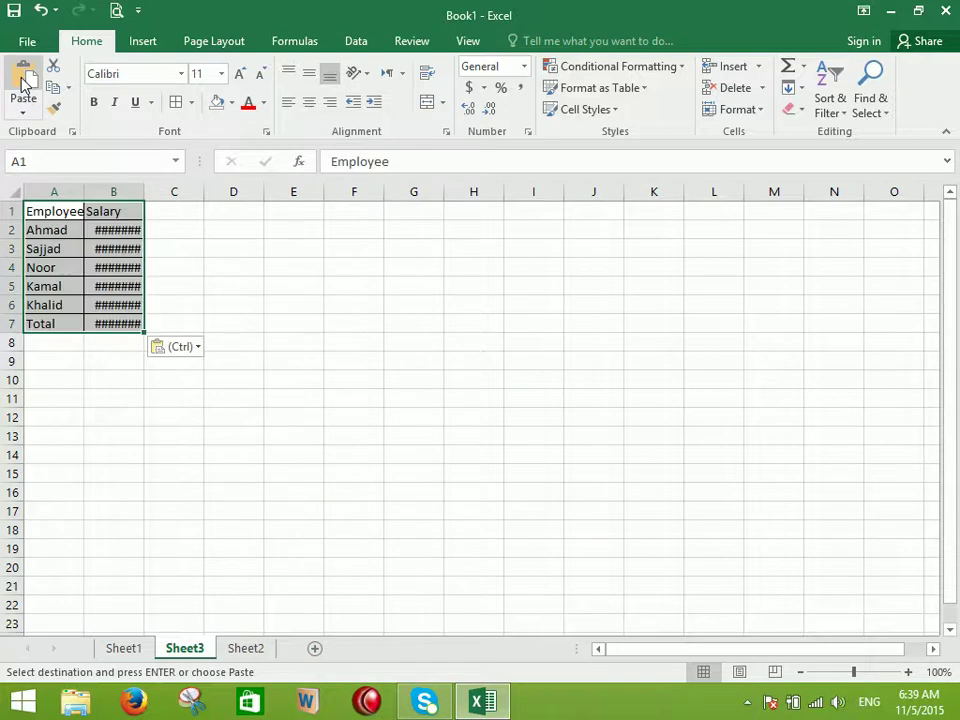
Widen columns A and B on the new sheet so the pasted names and salaries fit
{"action": "double_click", "coordinate": [143, 187]}
{"action": "left_click_drag", "start_coordinate": [159, 191], "coordinate": [190, 205]}
{"action": "left_click_drag", "start_coordinate": [84, 189], "coordinate": [133, 216]}
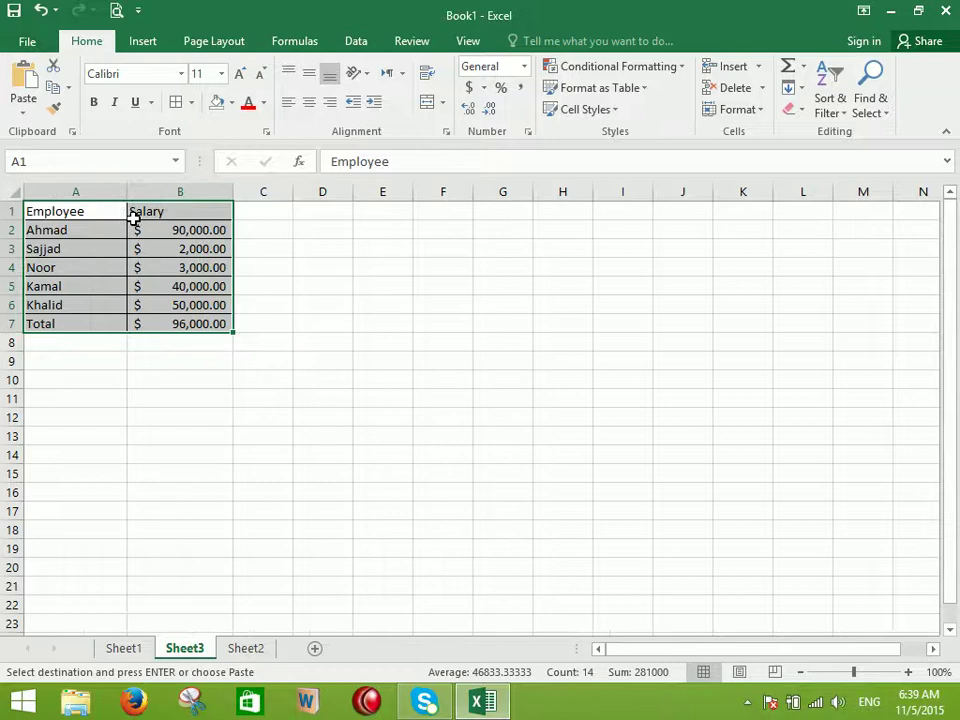
{"action": "left_click", "coordinate": [367, 320]}
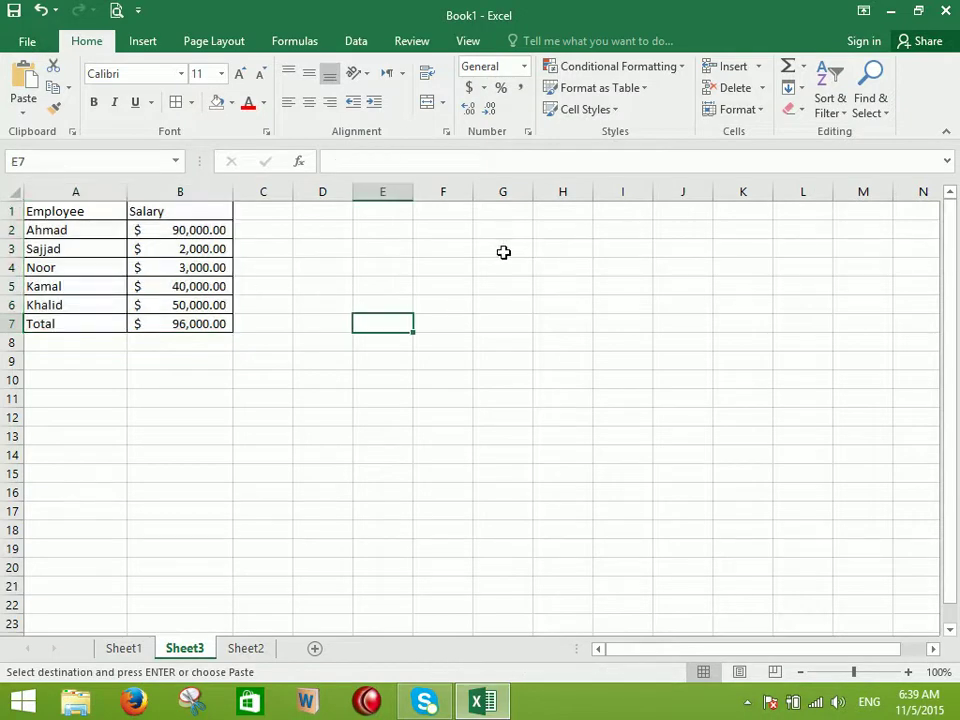
Copy the table in A1:B7 and paste it at D1 with Paste Link
{"action": "scroll", "coordinate": [503, 252], "scroll_direction": "up", "scroll_amount": 3}
{"action": "left_click_drag", "start_coordinate": [135, 227], "coordinate": [266, 386]}
{"action": "left_click", "coordinate": [60, 89]}
{"action": "left_click", "coordinate": [484, 221]}
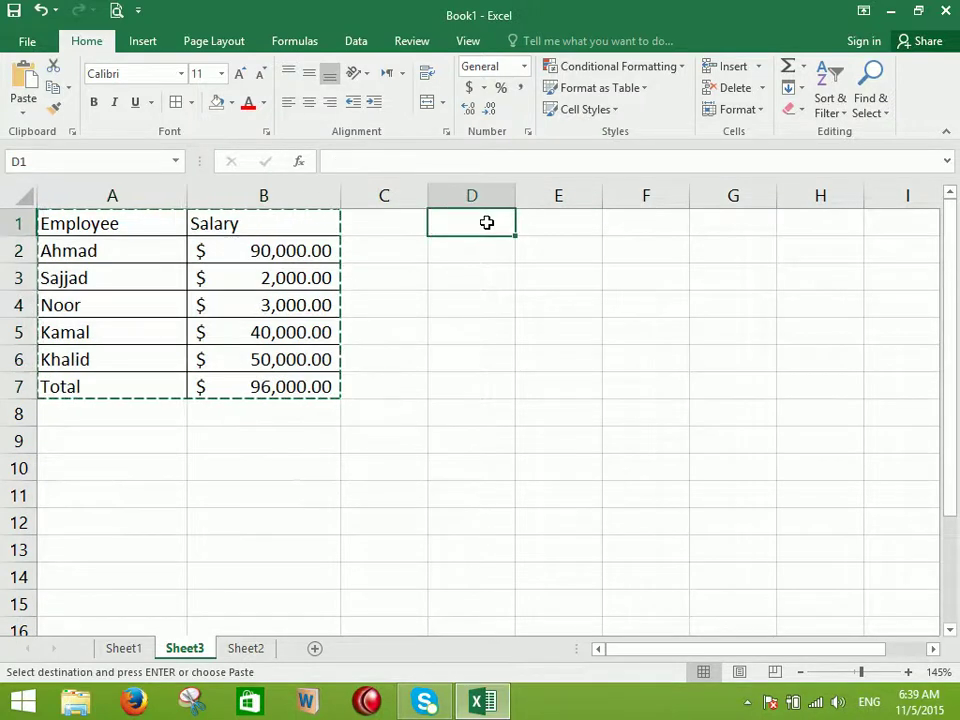
{"action": "left_click", "coordinate": [22, 100]}
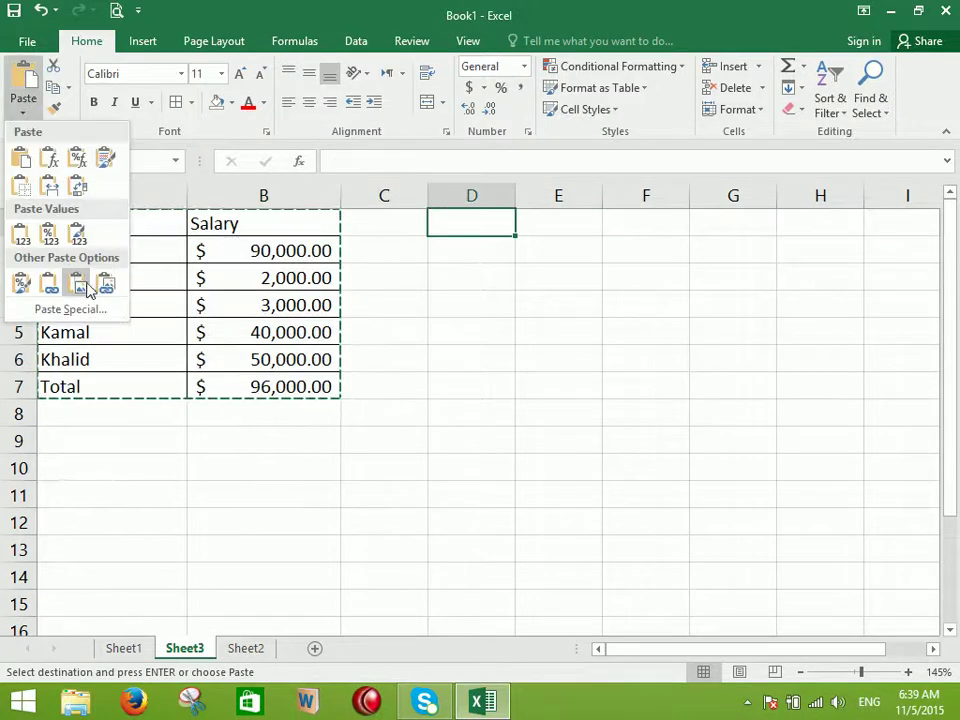
{"action": "left_click", "coordinate": [48, 284]}
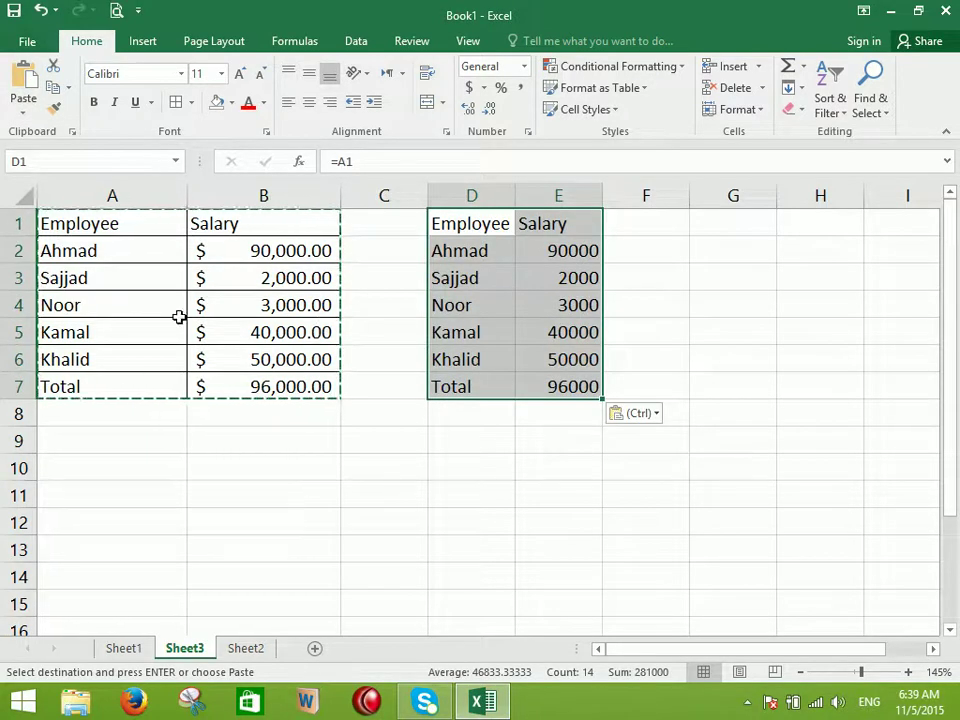
Replace the four employee names in A2:A5 of the source table with different names
{"action": "left_click", "coordinate": [136, 259]}
{"action": "type", "text": "Ikra"}
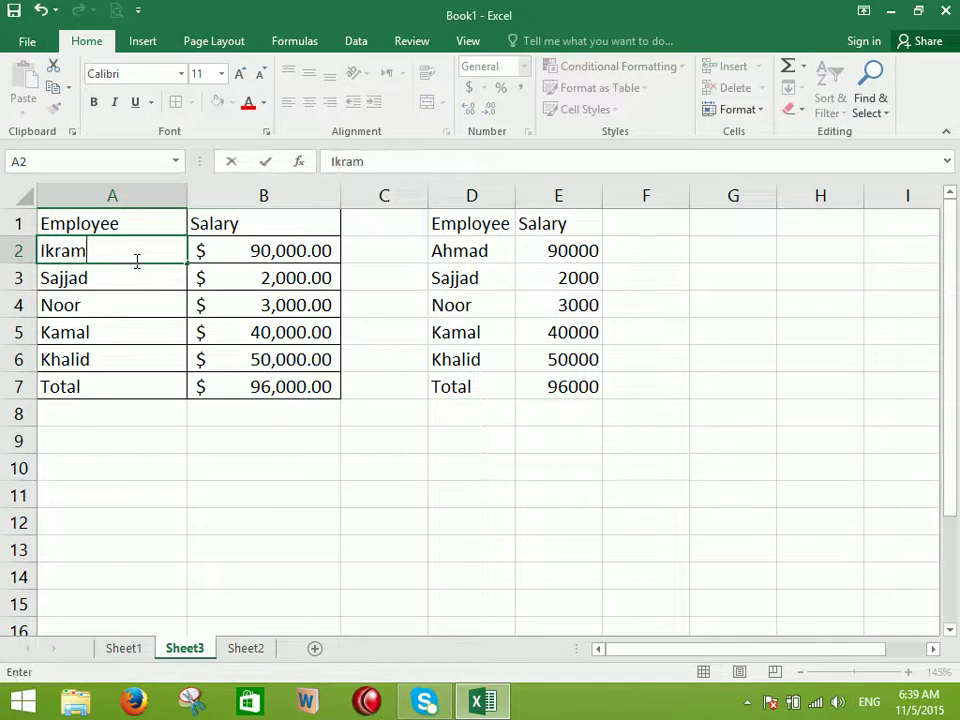
{"action": "type", "text": "m"}
{"action": "key", "text": "Return"}
{"action": "type", "text": "Wahid"}
{"action": "key", "text": "Return"}
{"action": "type", "text": "Sajaj"}
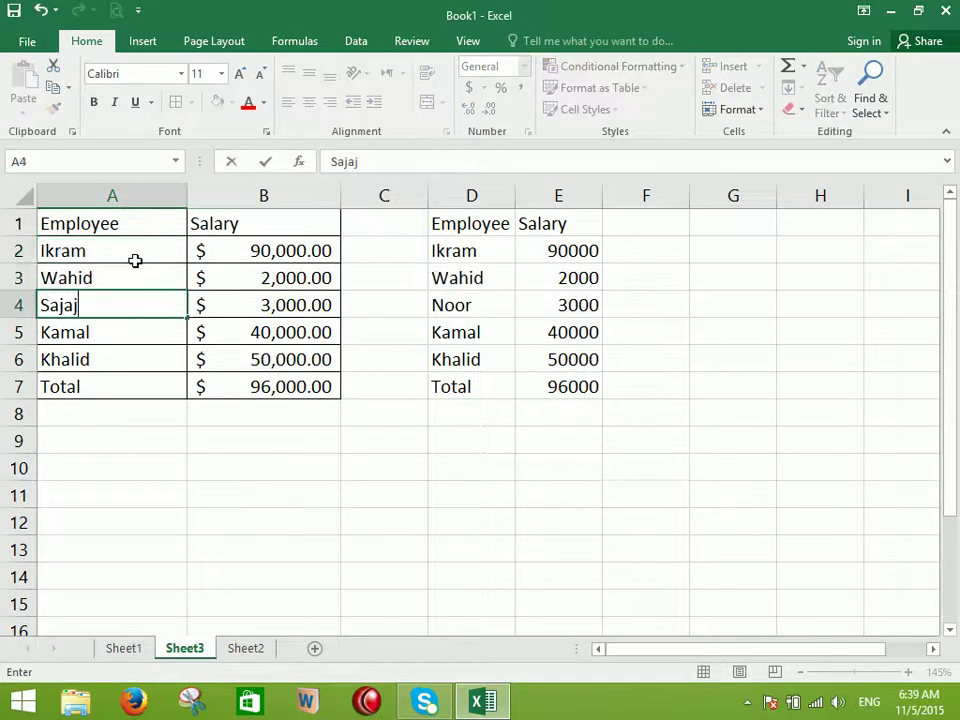
{"action": "type", "text": "d"}
{"action": "key", "text": "Return"}
{"action": "type", "text": "I"}
{"action": "key", "text": "BackSpace"}
{"action": "key", "text": "BackSpace"}
{"action": "type", "text": "You"}
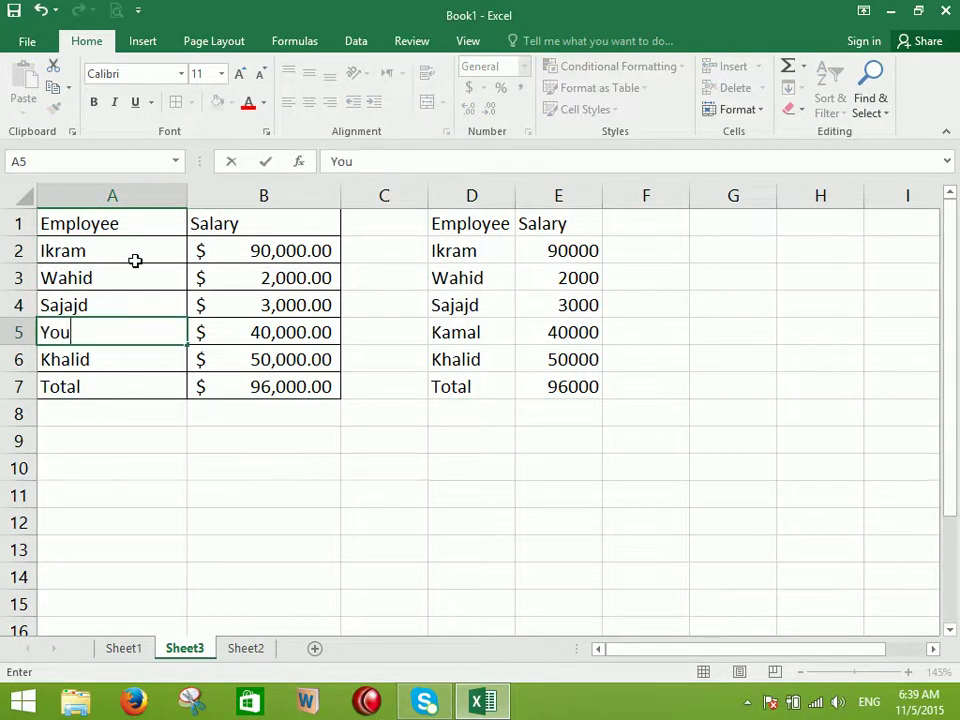
{"action": "type", "text": "nis"}
{"action": "key", "text": "Return"}
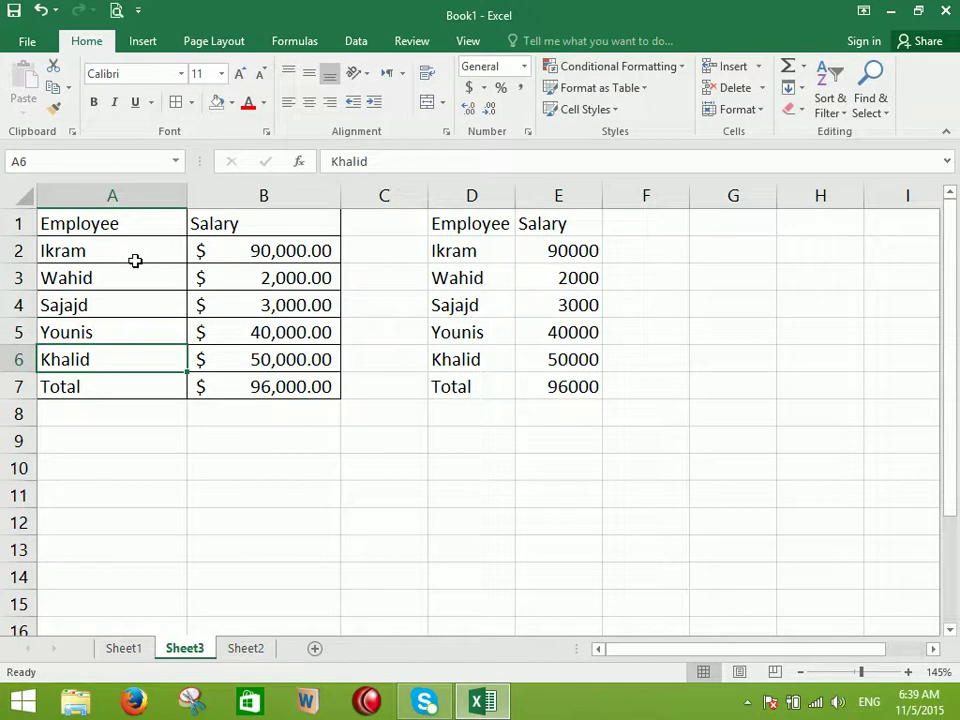
{"action": "left_click", "coordinate": [406, 315]}
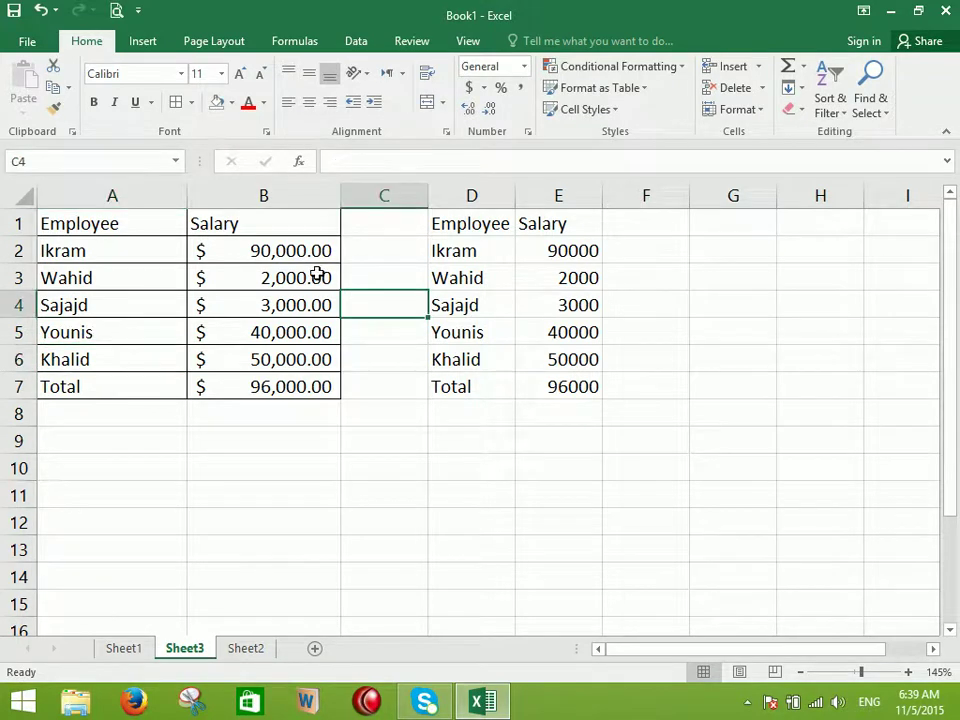
Copy A1:B7, paste it at D9 as a picture, and move the picture slightly away from the destination cell
{"action": "left_click_drag", "start_coordinate": [55, 224], "coordinate": [223, 386]}
{"action": "left_click", "coordinate": [52, 88]}
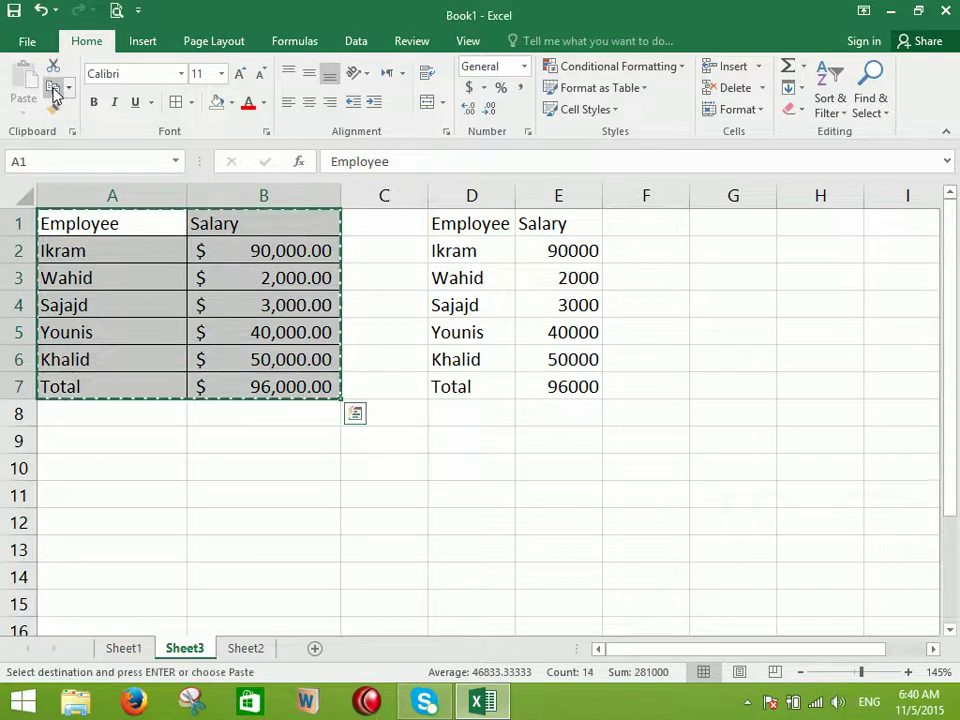
{"action": "left_click", "coordinate": [478, 446]}
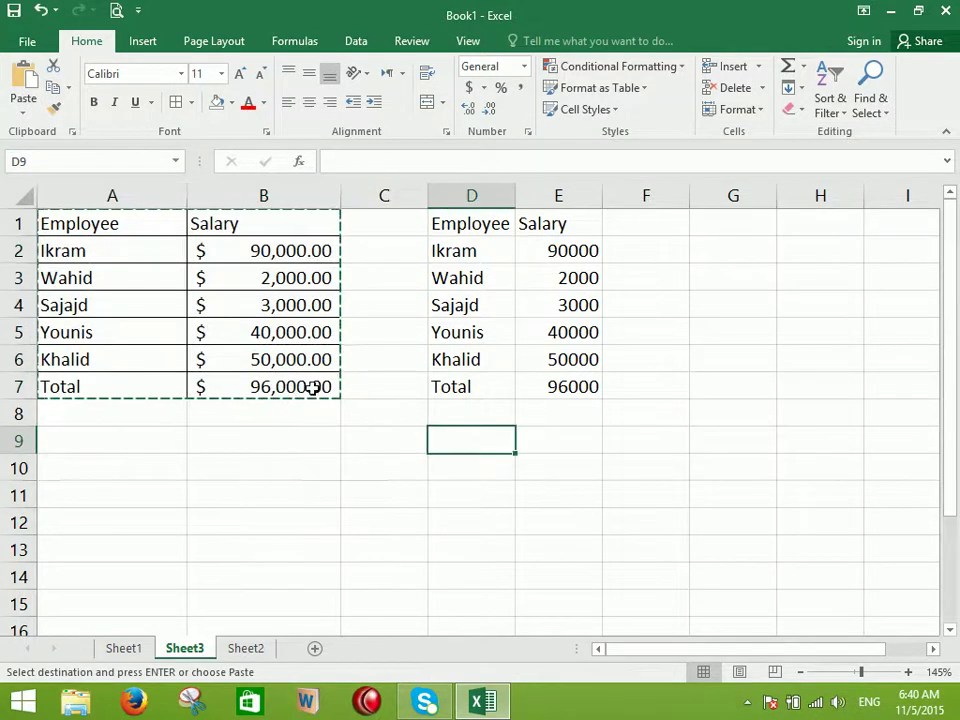
{"action": "left_click", "coordinate": [24, 107]}
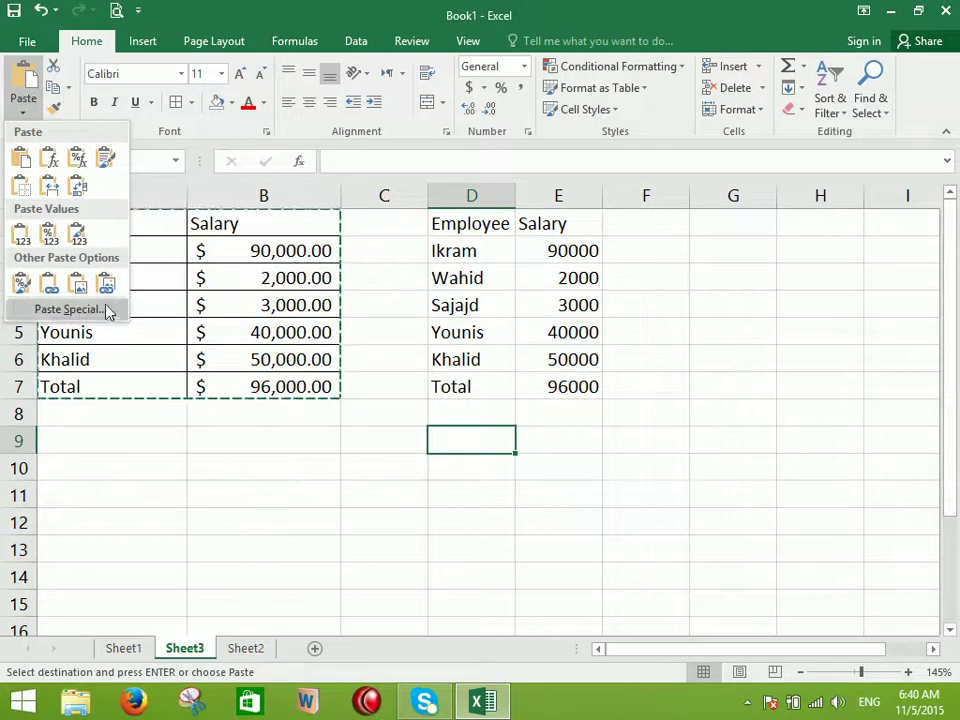
{"action": "left_click", "coordinate": [80, 284]}
{"action": "left_click_drag", "start_coordinate": [489, 508], "coordinate": [570, 516]}
Apply the thick gray beveled frame style to the pasted picture, and delete the picture
{"action": "left_click", "coordinate": [530, 40]}
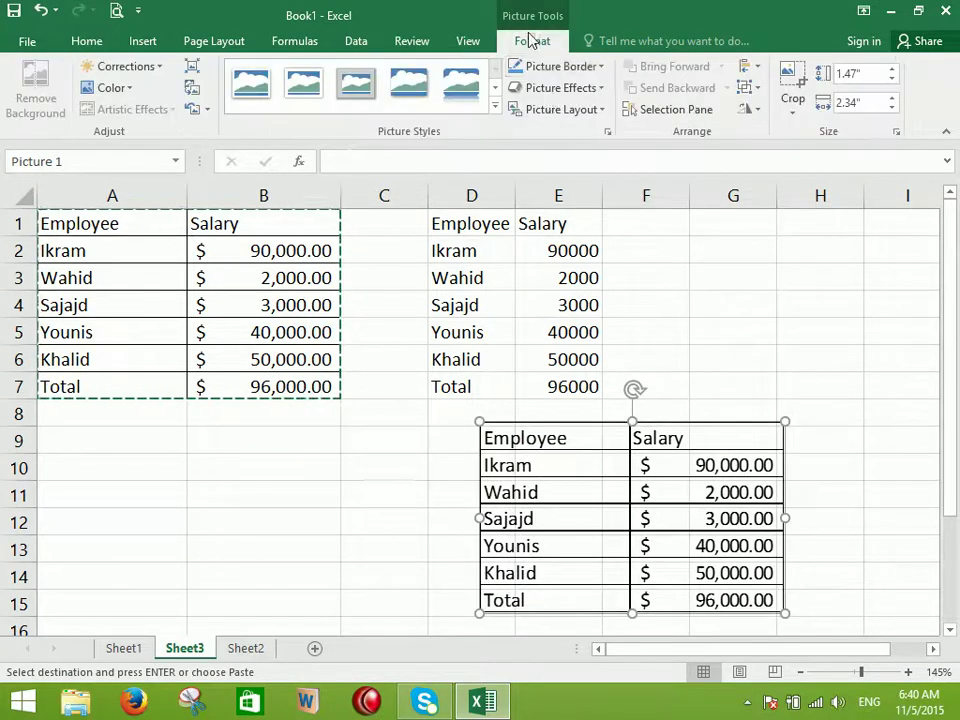
{"action": "left_click", "coordinate": [355, 88]}
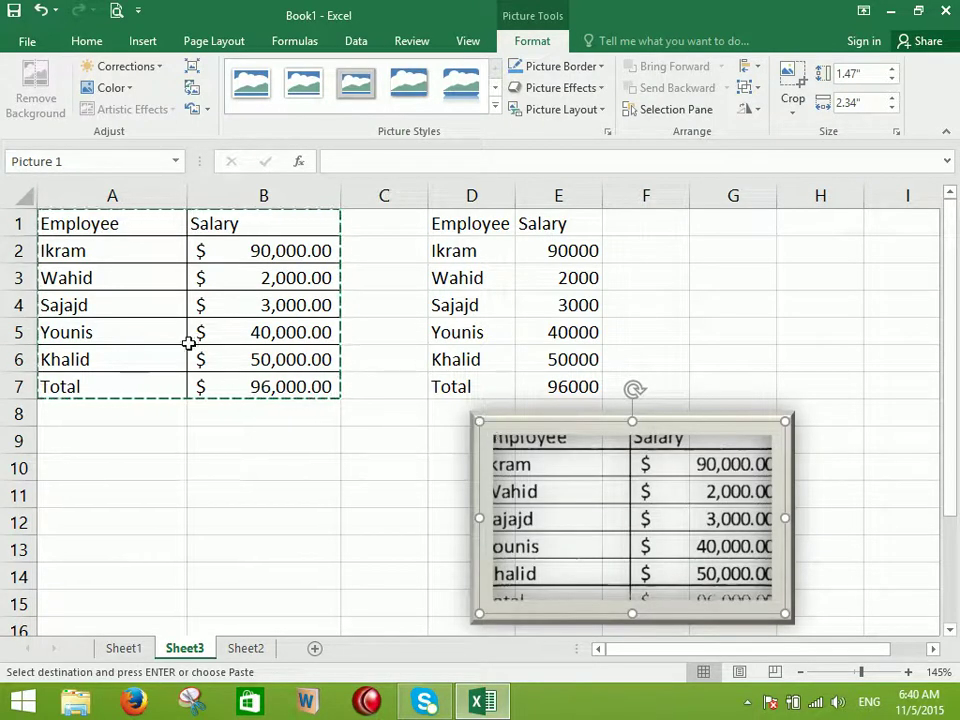
{"action": "left_click", "coordinate": [218, 514]}
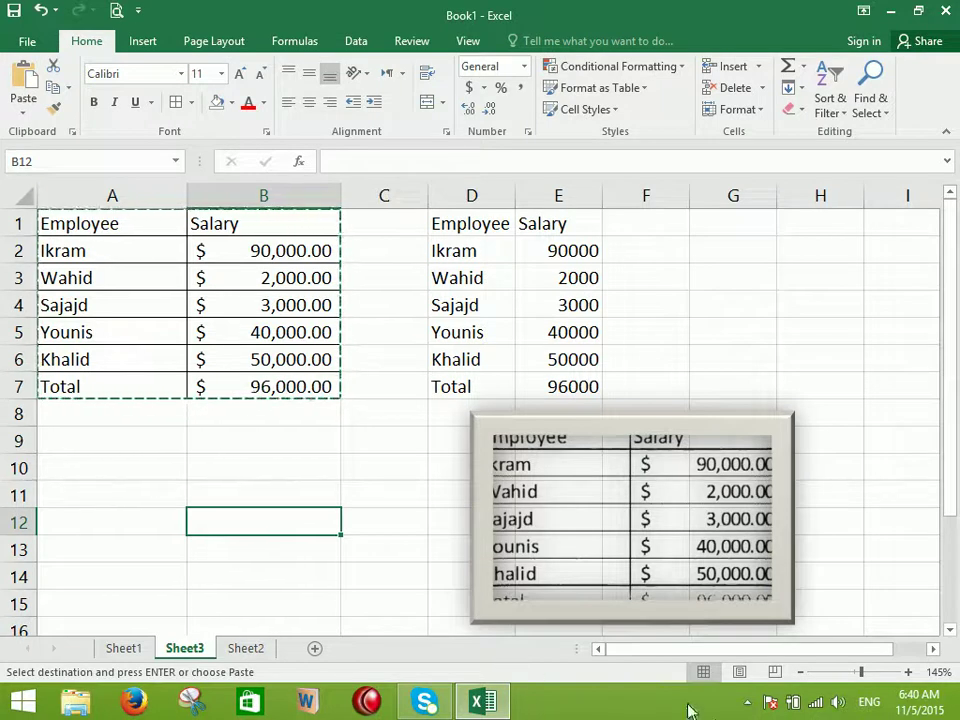
{"action": "left_click", "coordinate": [731, 548]}
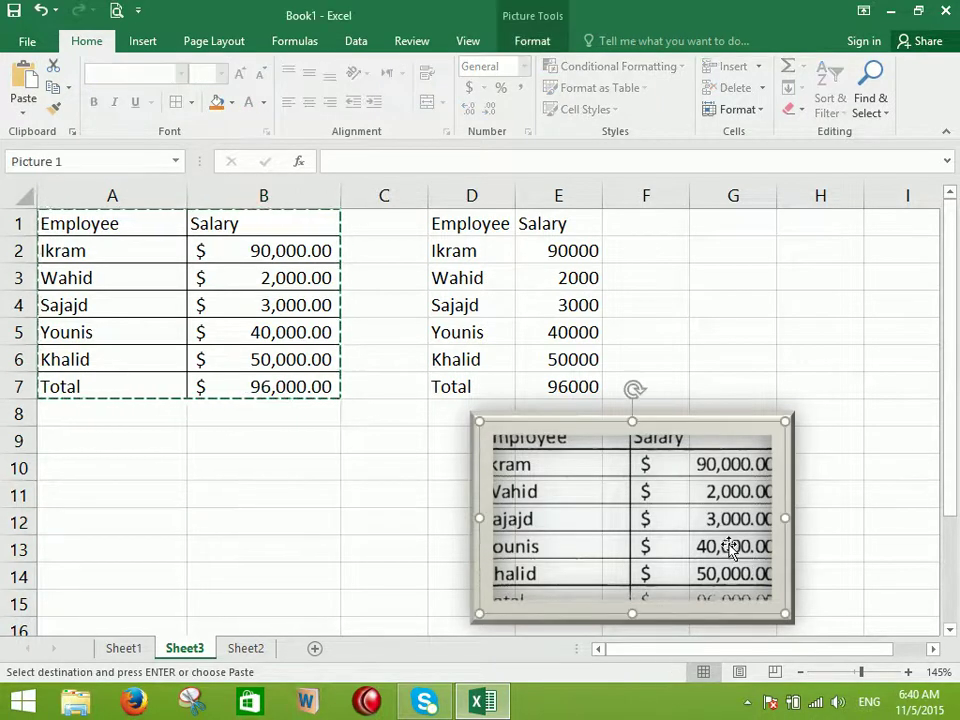
{"action": "key", "text": "Delete"}
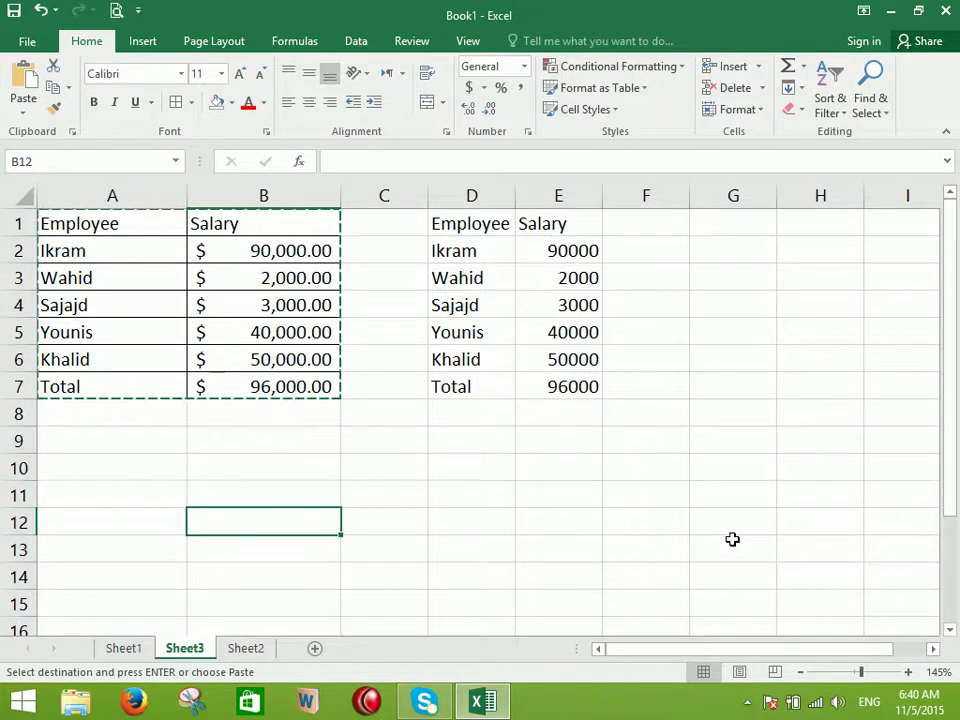
Paste the copied table at E10 as a linked picture and move it to about G6:J12
{"action": "scroll", "coordinate": [767, 493], "scroll_direction": "down", "scroll_amount": 2, "text": "ctrl"}
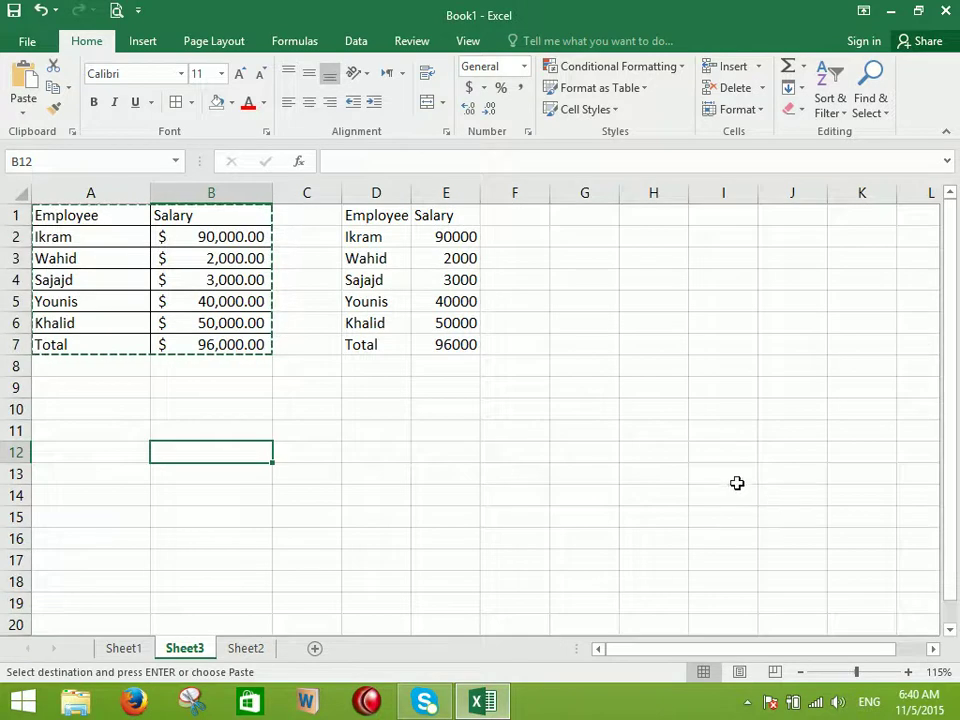
{"action": "left_click", "coordinate": [446, 409]}
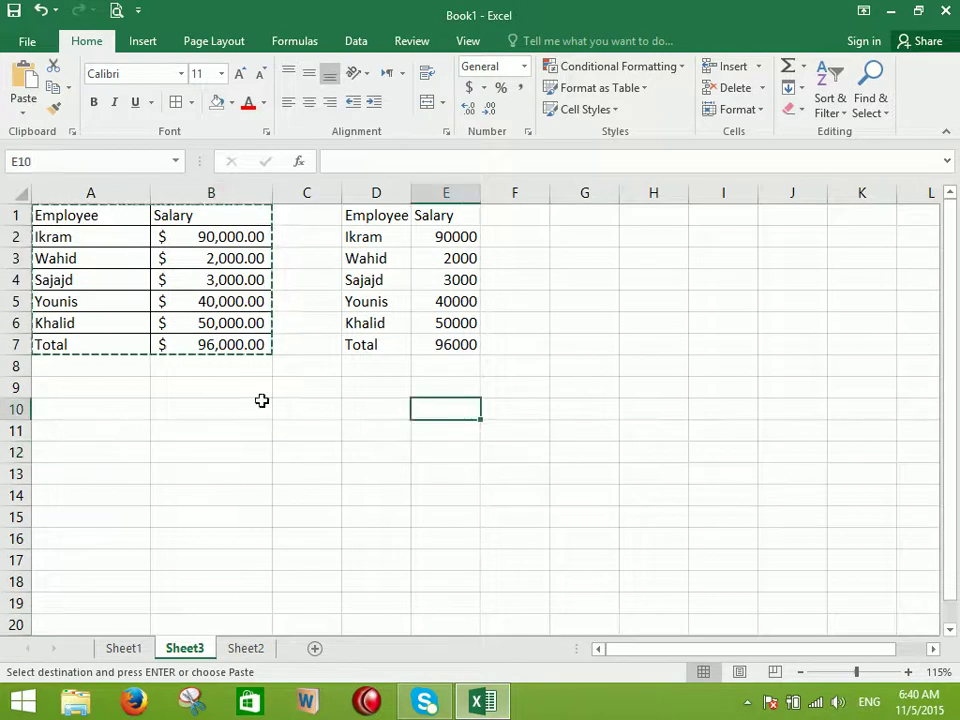
{"action": "left_click", "coordinate": [24, 110]}
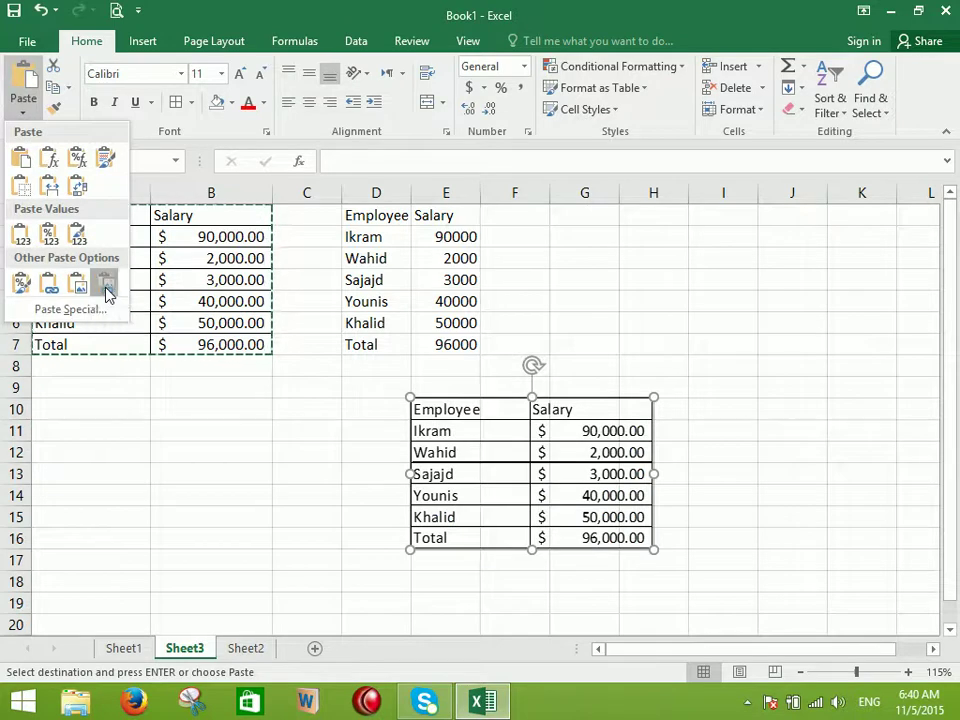
{"action": "left_click", "coordinate": [107, 292]}
{"action": "left_click_drag", "start_coordinate": [504, 465], "coordinate": [637, 387]}
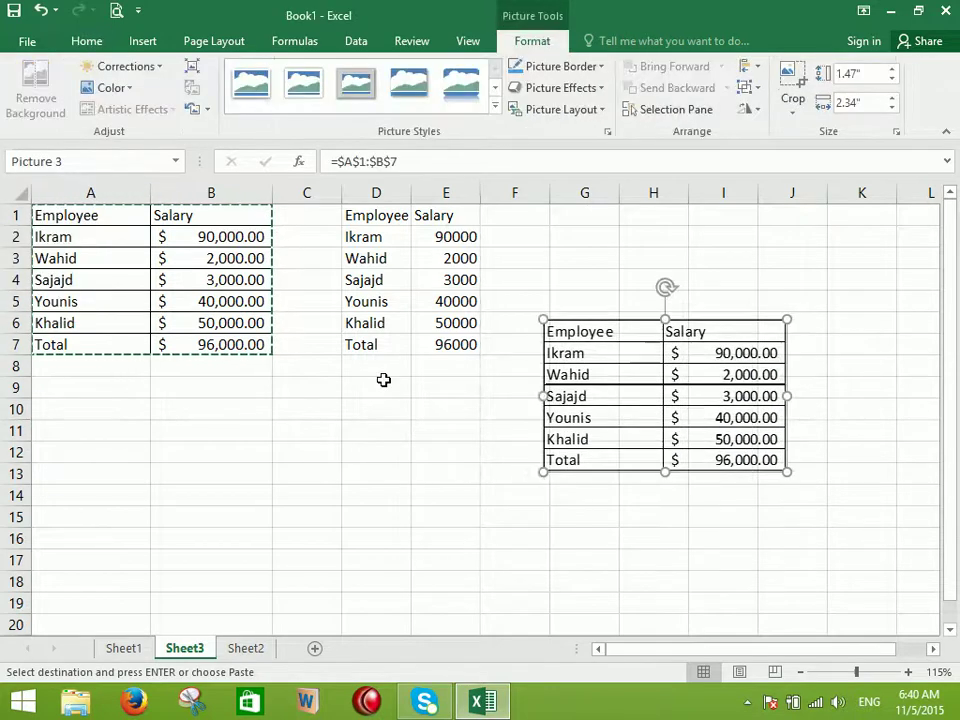
Change the source header in A1 to Name and replace the three employee names in A2:A4
{"action": "left_click", "coordinate": [75, 214]}
{"action": "type", "text": "Name"}
{"action": "key", "text": "Return"}
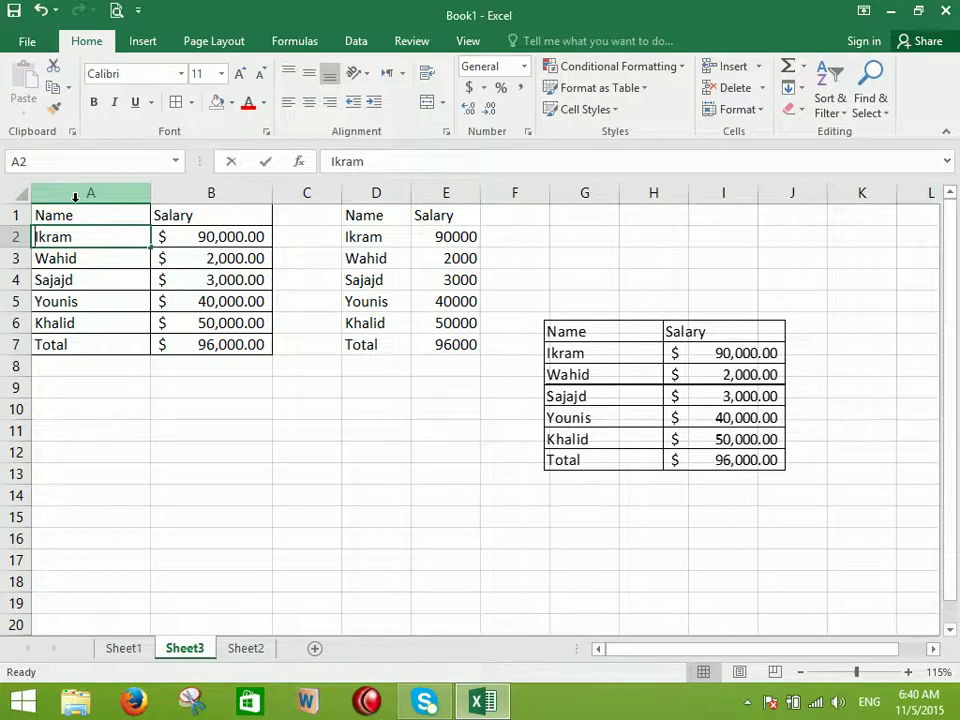
{"action": "type", "text": "YOunis"}
{"action": "key", "text": "Return"}
{"action": "type", "text": "Ikram"}
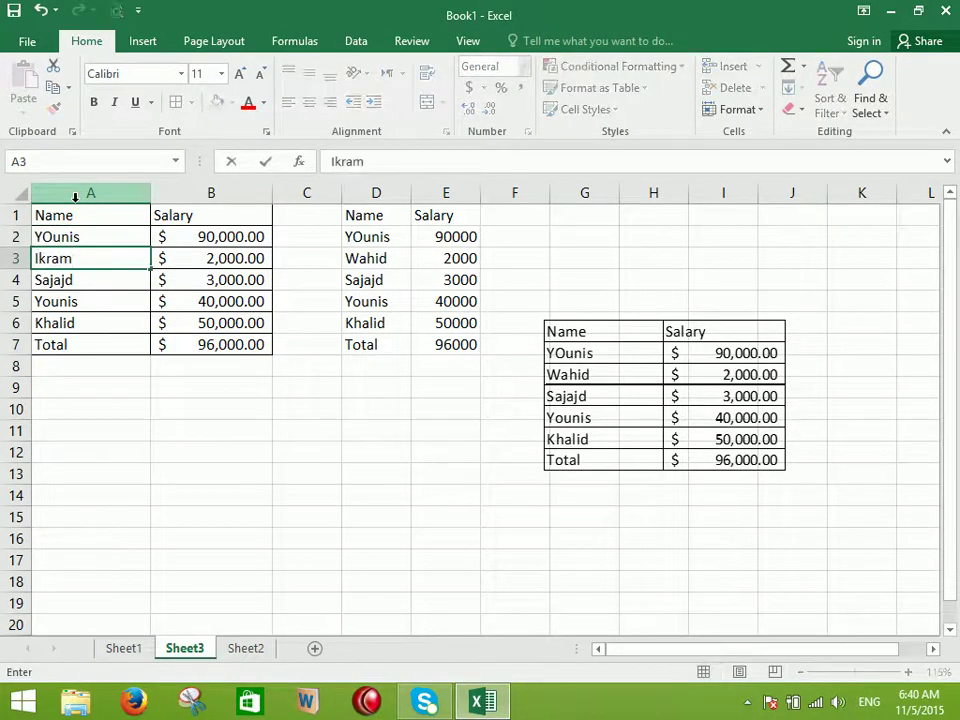
{"action": "key", "text": "Return"}
{"action": "type", "text": "Wahid"}
{"action": "key", "text": "Return"}
{"action": "key", "text": "Return"}
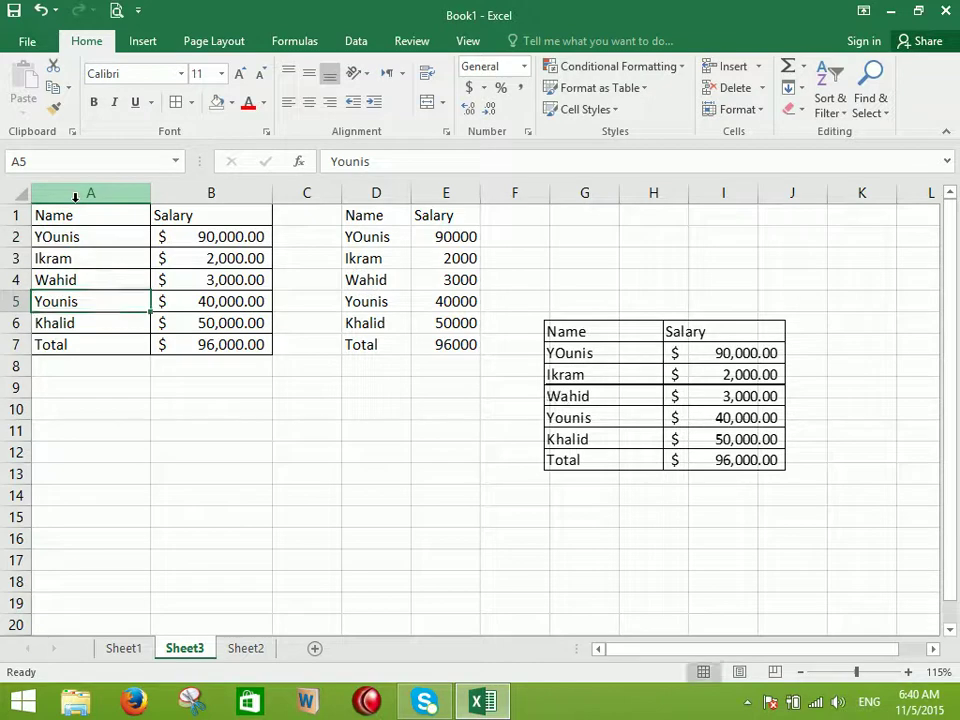
Reposition the linked picture to about G5:J11, beside the linked table
{"action": "left_click_drag", "start_coordinate": [559, 401], "coordinate": [559, 450]}
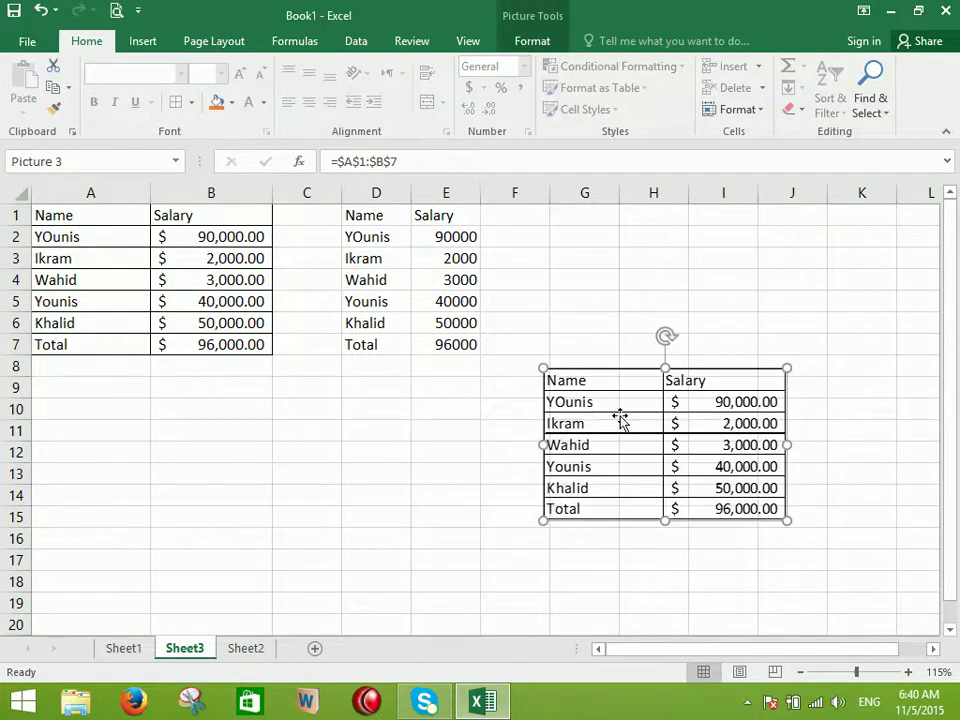
{"action": "left_click_drag", "start_coordinate": [651, 456], "coordinate": [686, 397]}
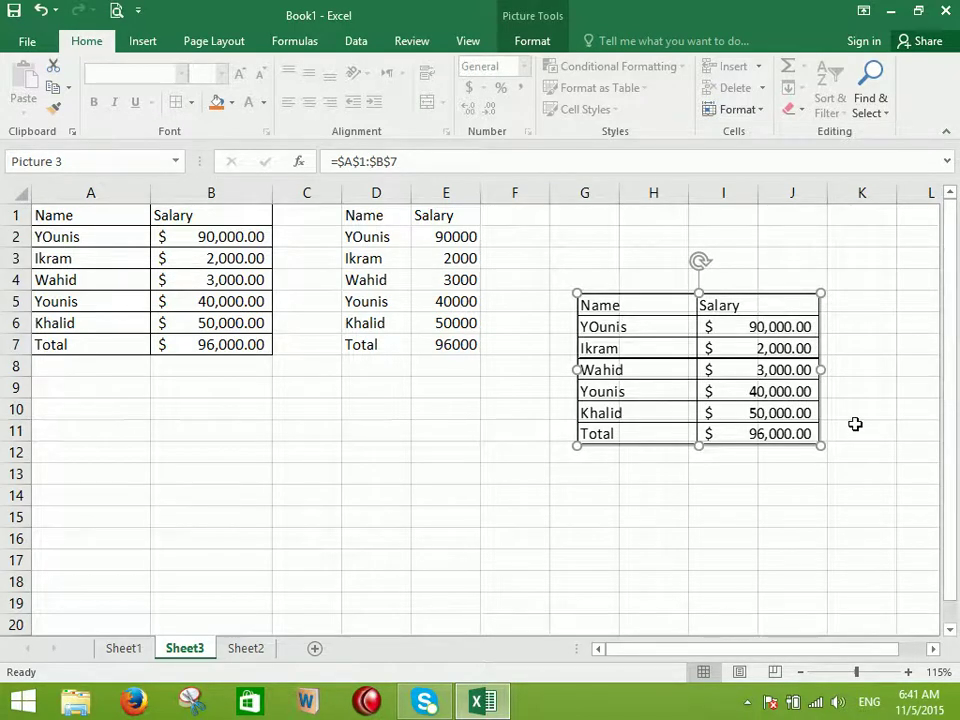
Move the linked picture around the empty area and leave it at about G5:J12
{"action": "left_click_drag", "start_coordinate": [761, 393], "coordinate": [761, 355]}
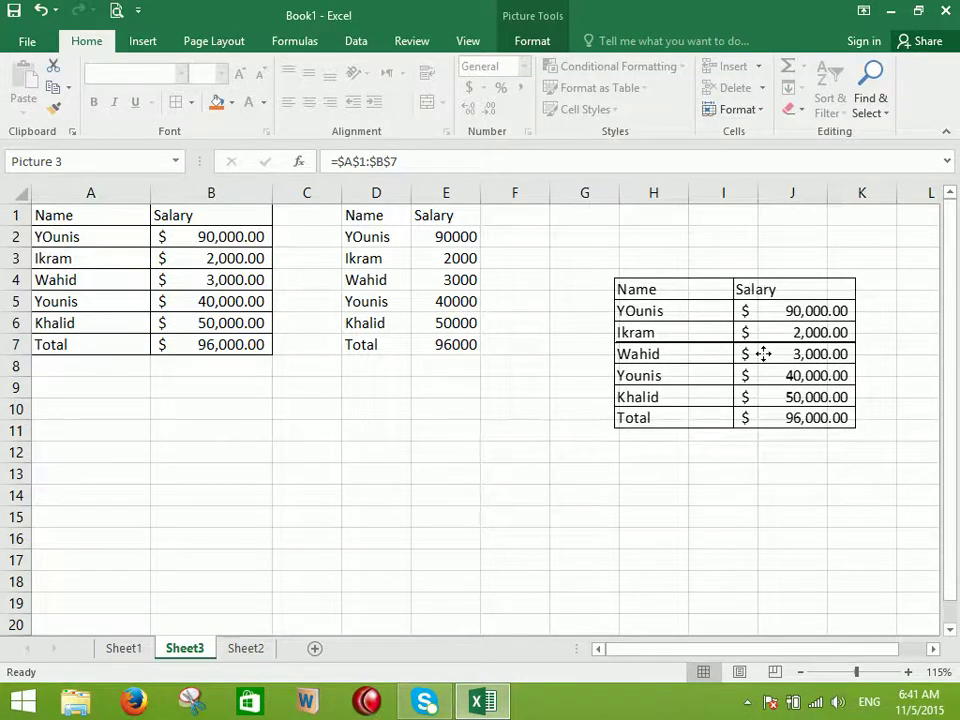
{"action": "mouse_move", "coordinate": [763, 354]}
{"action": "left_mouse_down"}
{"action": "mouse_move", "coordinate": [639, 300]}
{"action": "mouse_move", "coordinate": [647, 373]}
{"action": "mouse_move", "coordinate": [675, 384]}
{"action": "mouse_move", "coordinate": [762, 370]}
{"action": "left_mouse_up"}
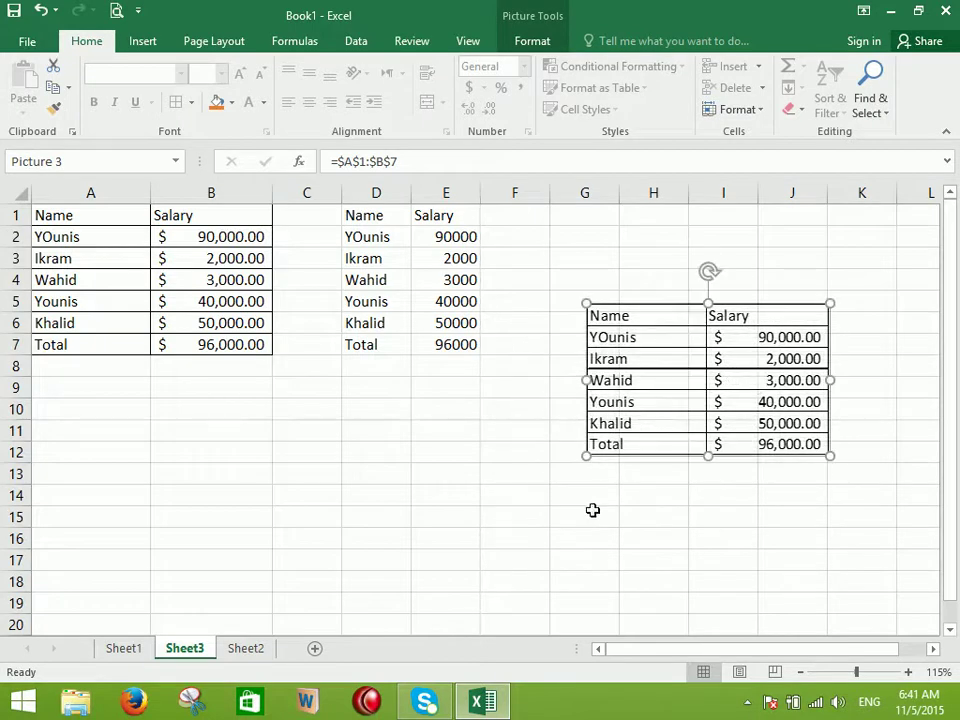
{"action": "left_click", "coordinate": [536, 491]}
{"action": "left_click_drag", "start_coordinate": [60, 215], "coordinate": [237, 345]}
{"action": "left_click", "coordinate": [54, 87]}
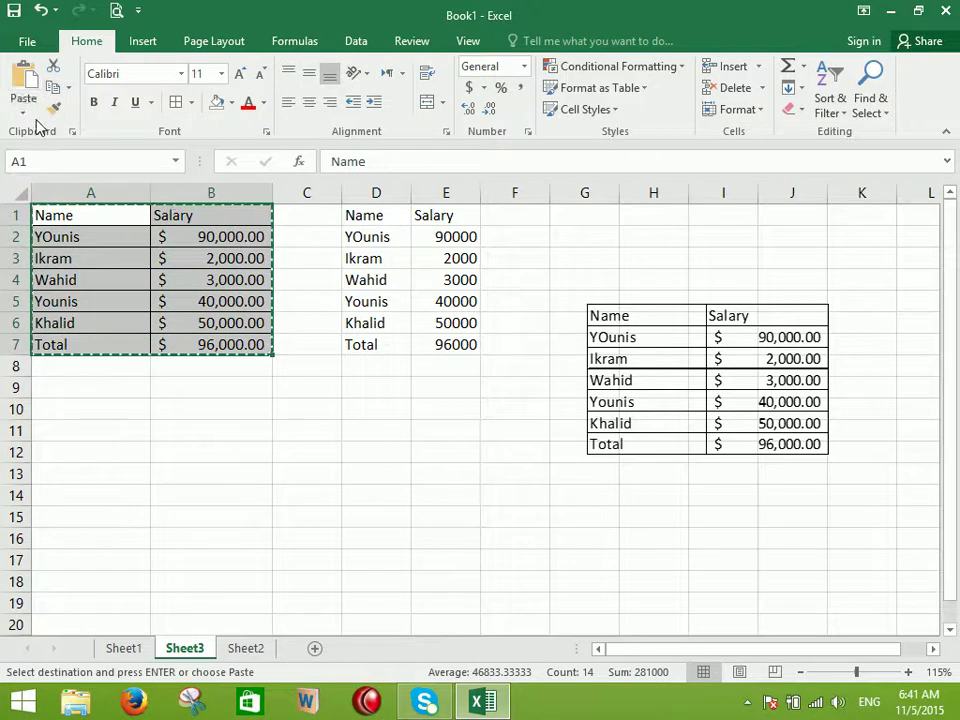
{"action": "left_click", "coordinate": [23, 112]}
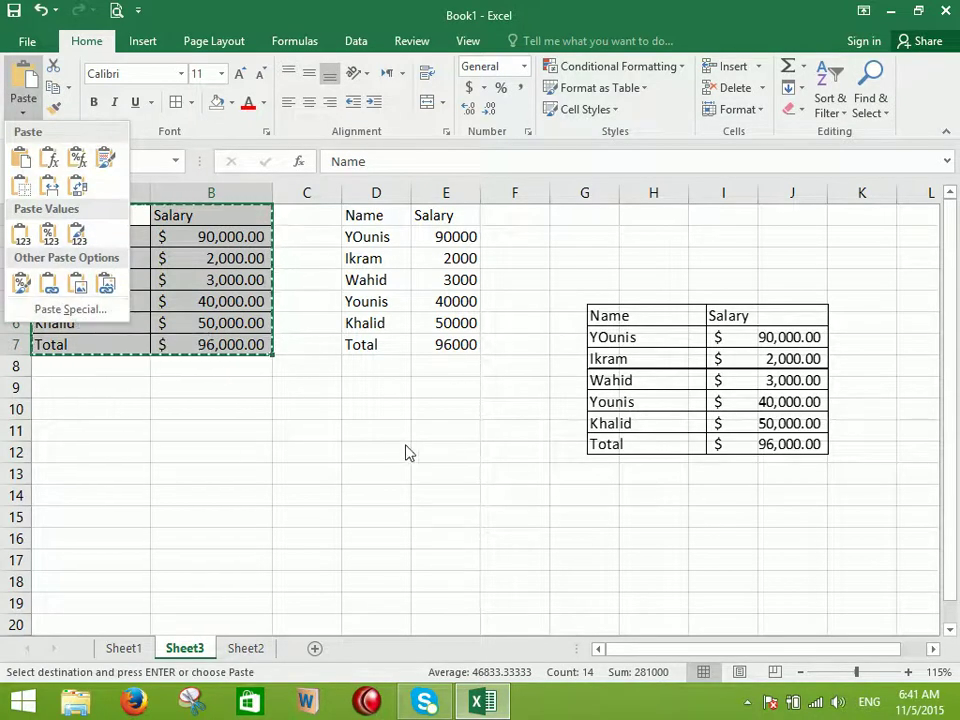
{"action": "key", "text": "ctrl+v"}
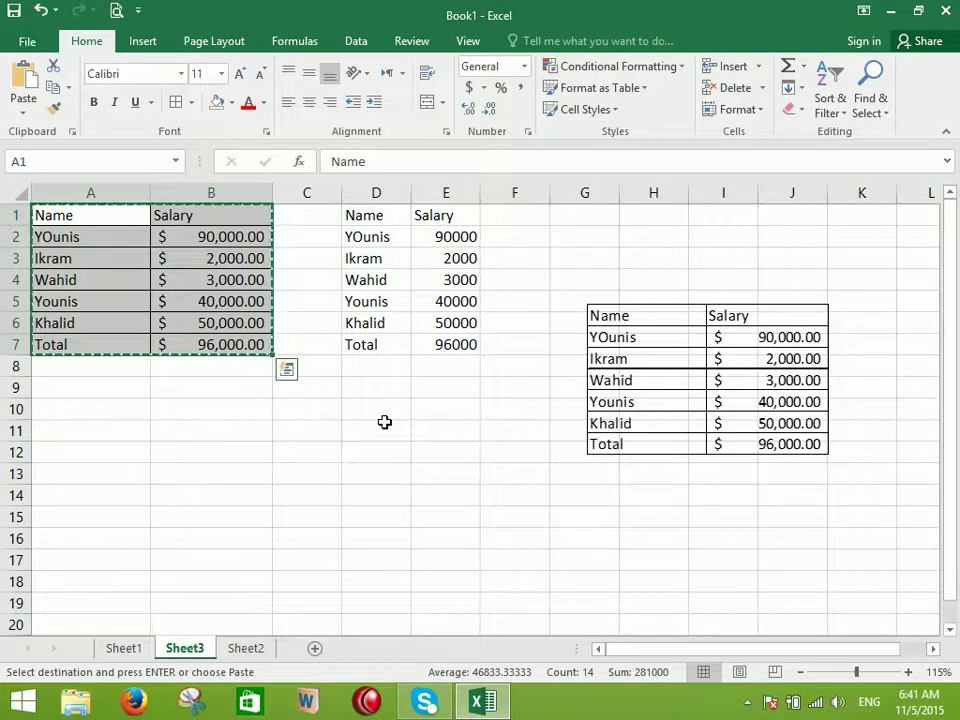
{"action": "type", "text": "wahid"}
{"action": "key", "text": "Escape"}
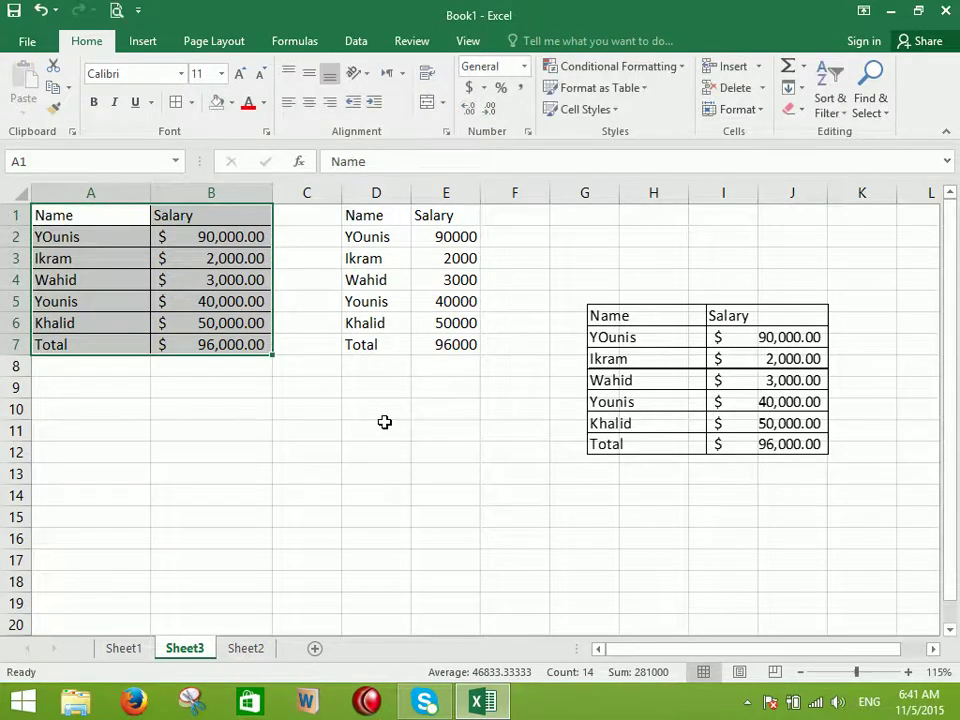
Close the Book1 workbook without saving and create a new blank workbook
{"action": "key", "text": "ctrl+w"}
{"action": "key", "text": "n"}
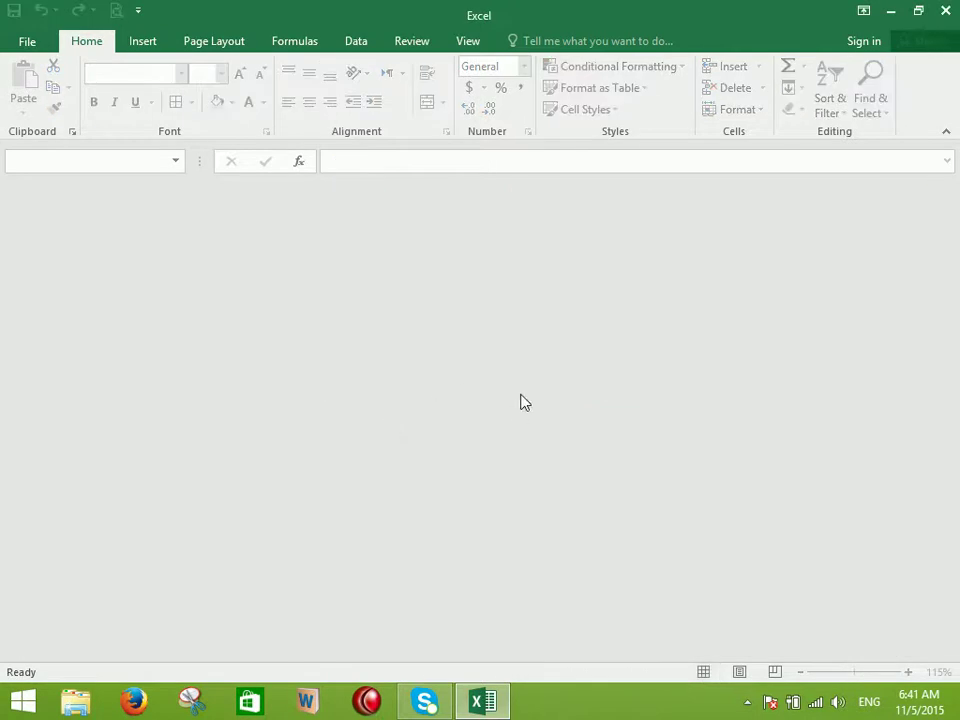
{"action": "key", "text": "ctrl+n"}
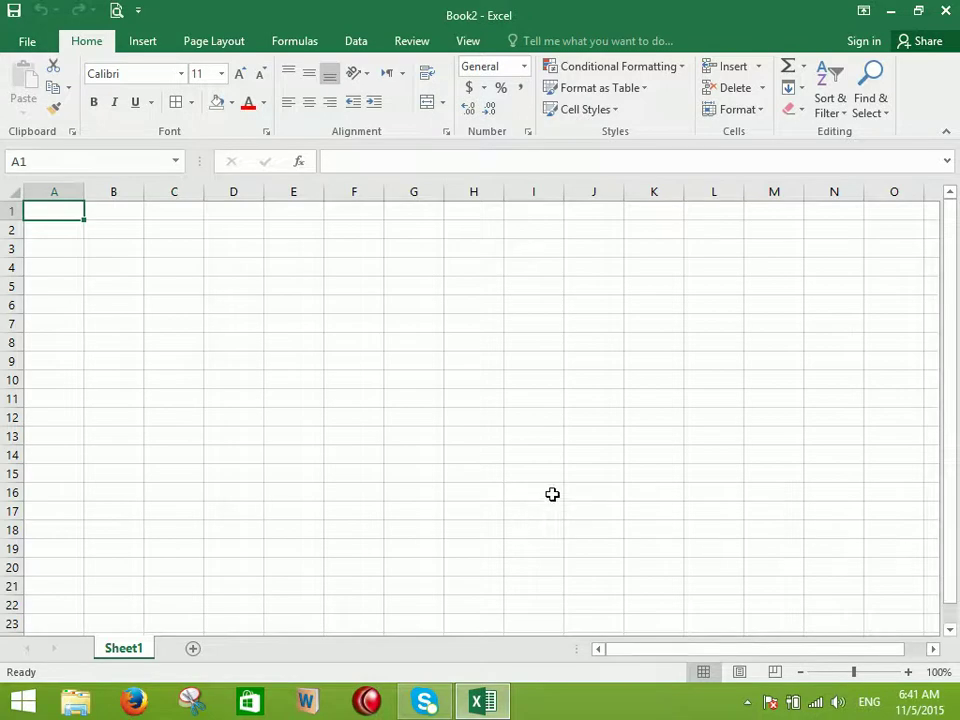
Launch Word by running winword and create a blank document
{"action": "right_click", "coordinate": [22, 700]}
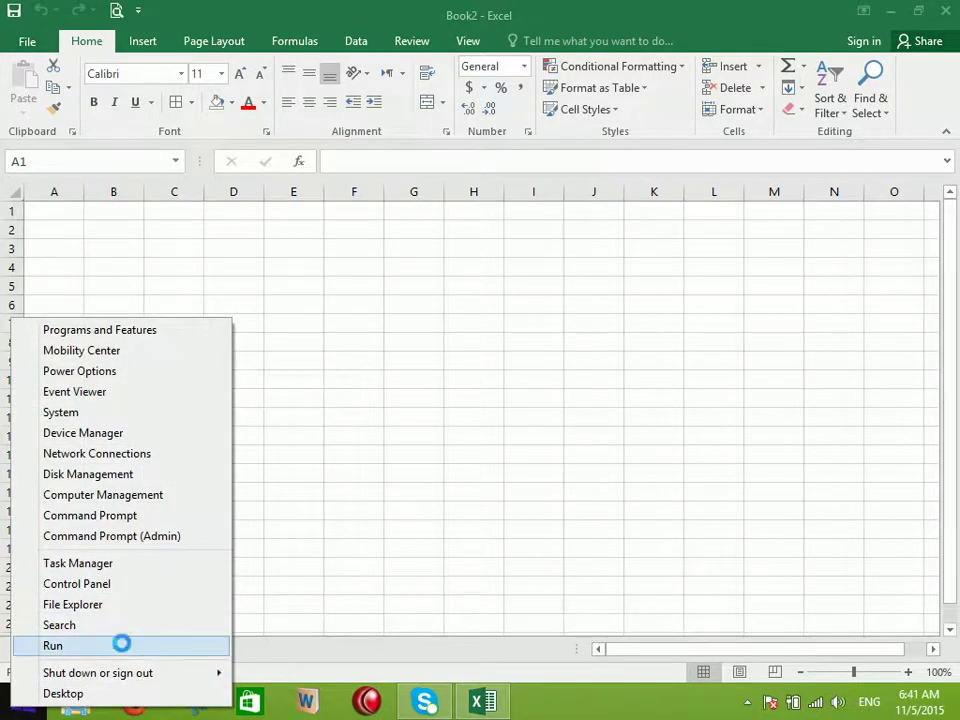
{"action": "left_click", "coordinate": [53, 646]}
{"action": "left_click_drag", "start_coordinate": [170, 510], "coordinate": [405, 295]}
{"action": "type", "text": "winword"}
{"action": "key", "text": "Return"}
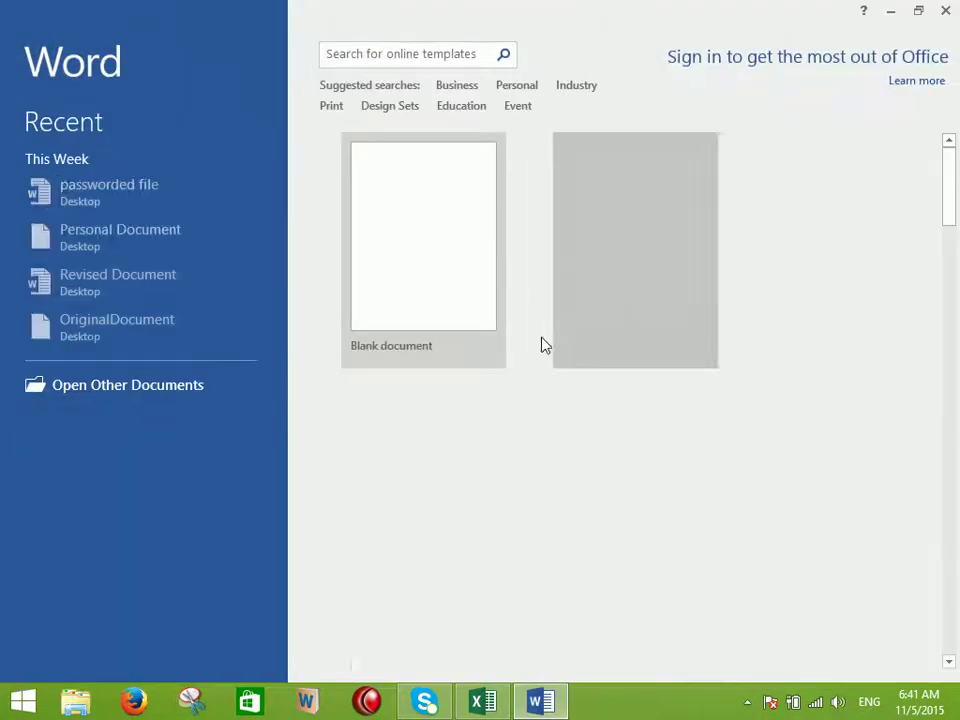
{"action": "left_click", "coordinate": [398, 220]}
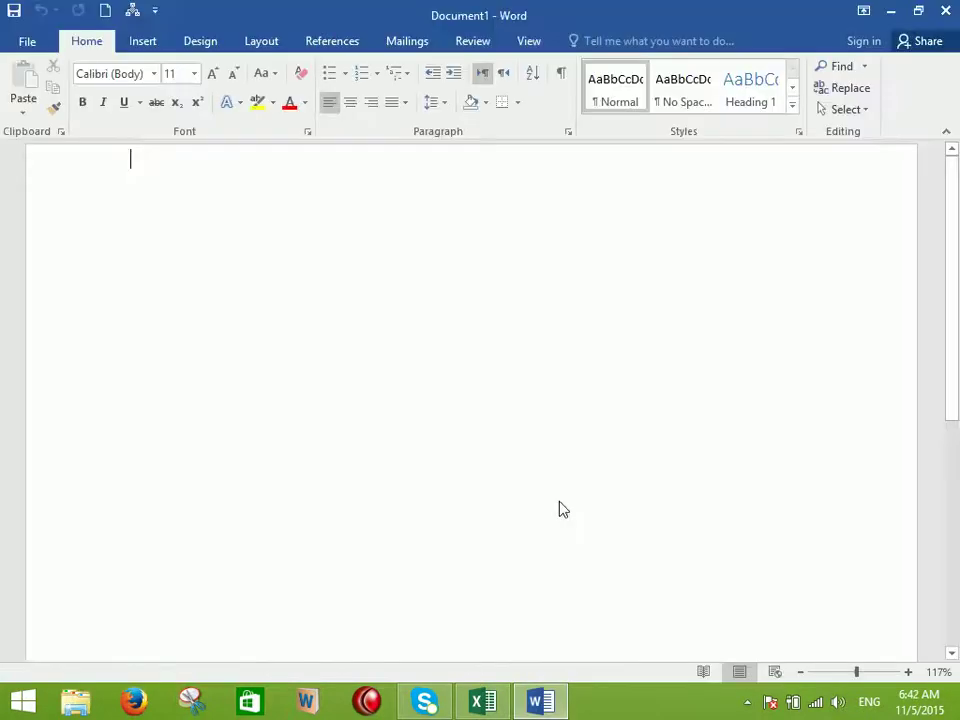
Enlarge the font to size 27 and write the line "Welocme Word Class" in the document
{"action": "key", "text": "ctrl+]"}
{"action": "key", "text": "ctrl+]"}
{"action": "key", "text": "ctrl+]"}
{"action": "key", "text": "ctrl+]"}
{"action": "key", "text": "ctrl+]"}
{"action": "key", "text": "ctrl+]"}
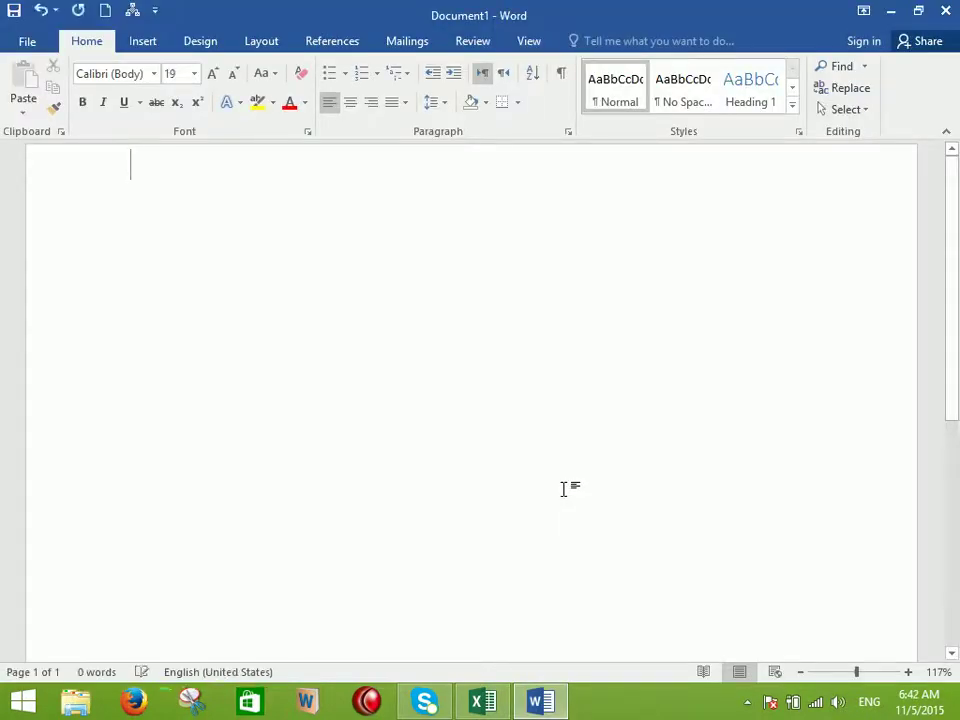
{"action": "type", "text": "welocme Word C"}
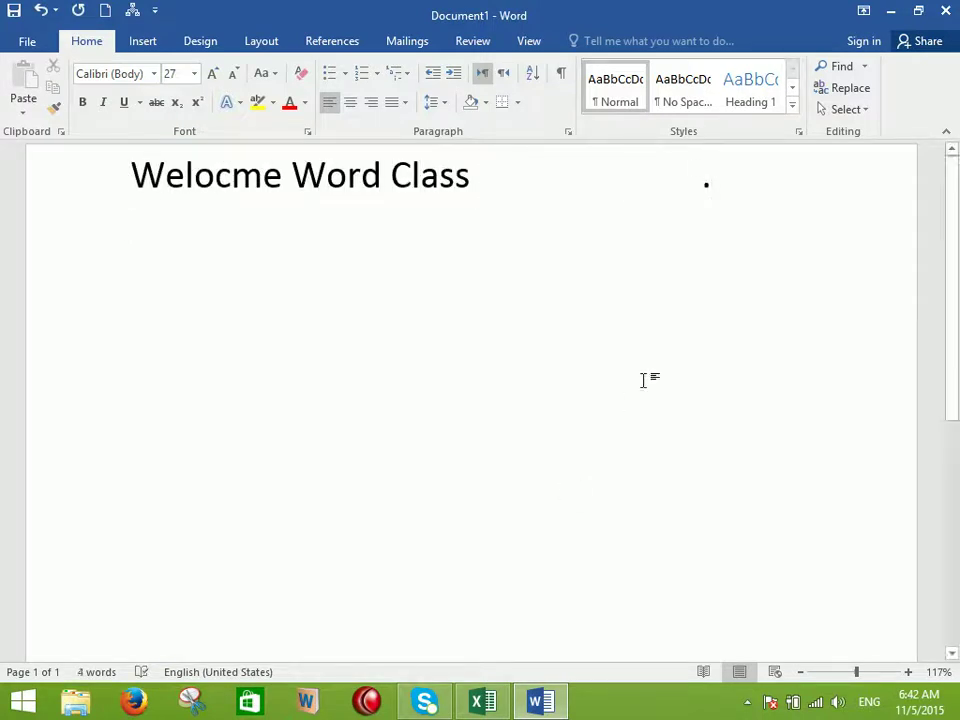
Copy the Word line, switch to Excel and paste-link it from D5 as a Word document object placed at about C5:L8
{"action": "left_click_drag", "start_coordinate": [460, 236], "coordinate": [150, 214]}
{"action": "left_click", "coordinate": [53, 87]}
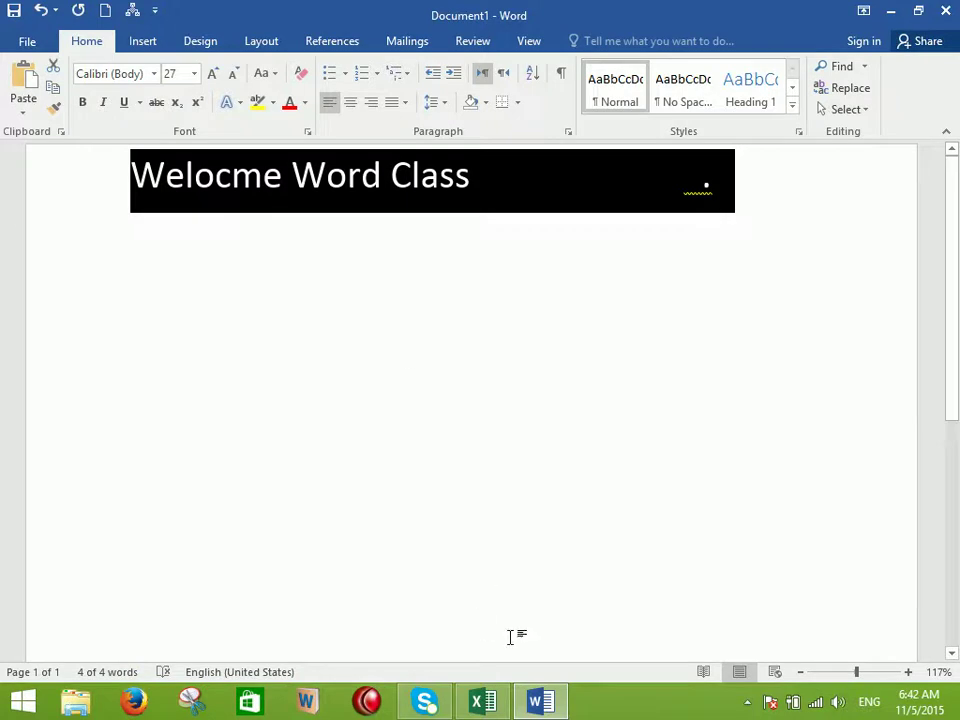
{"action": "left_click", "coordinate": [478, 702]}
{"action": "left_click", "coordinate": [262, 288]}
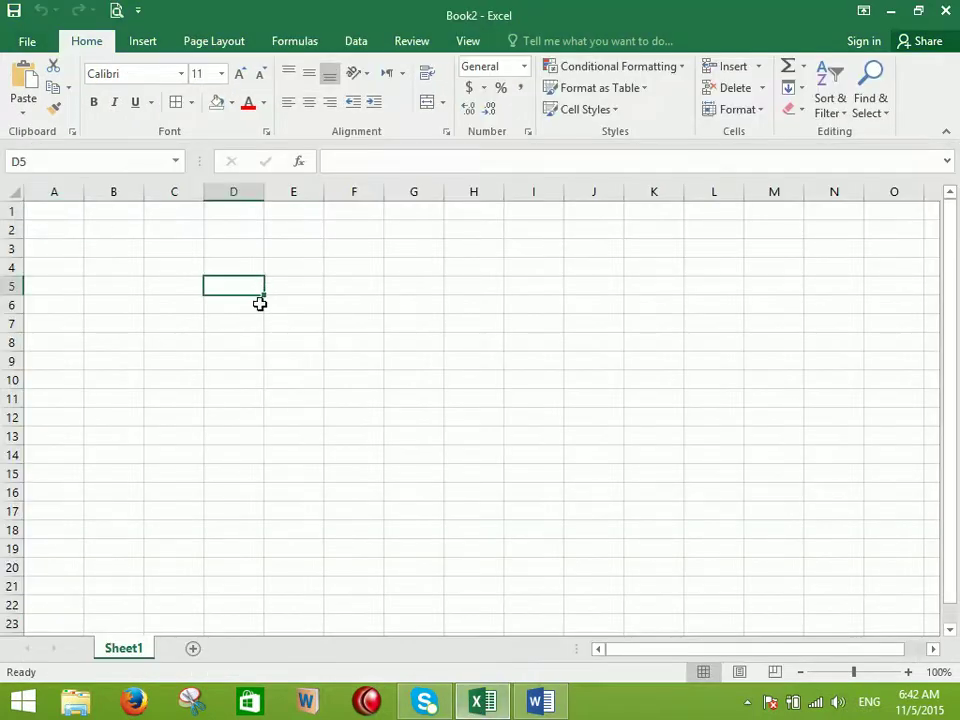
{"action": "left_click", "coordinate": [26, 111]}
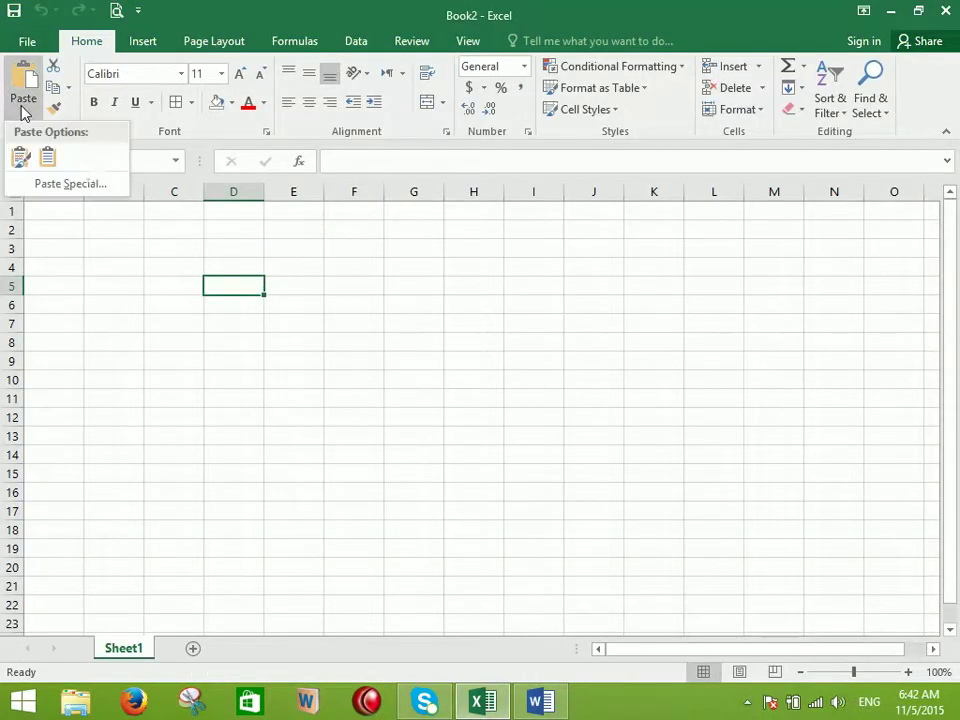
{"action": "left_click", "coordinate": [71, 184]}
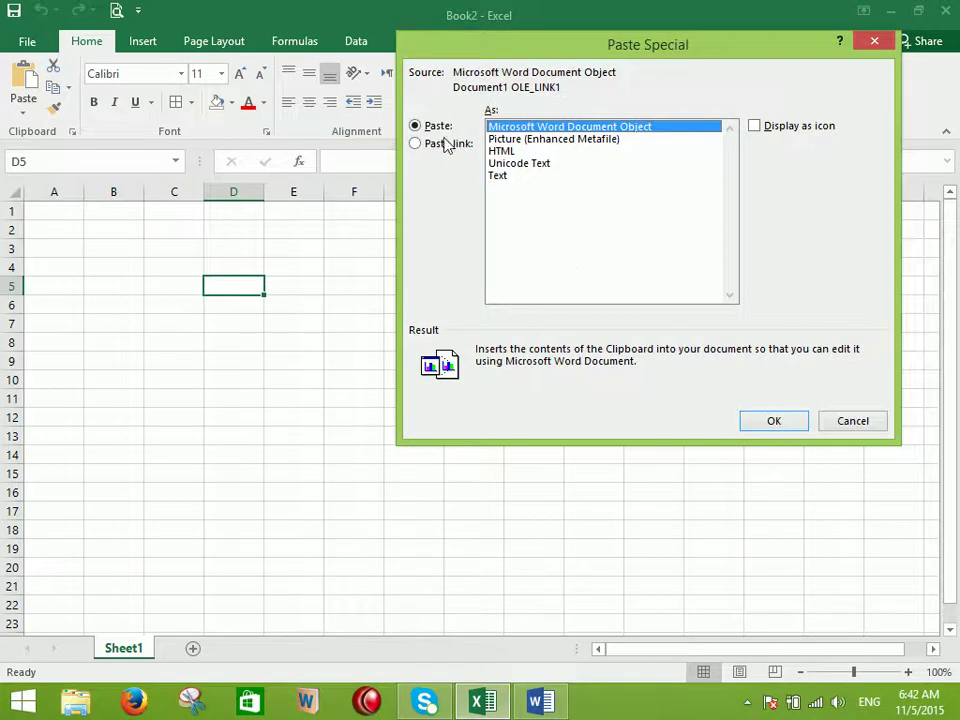
{"action": "left_click", "coordinate": [448, 145]}
{"action": "left_click", "coordinate": [781, 423]}
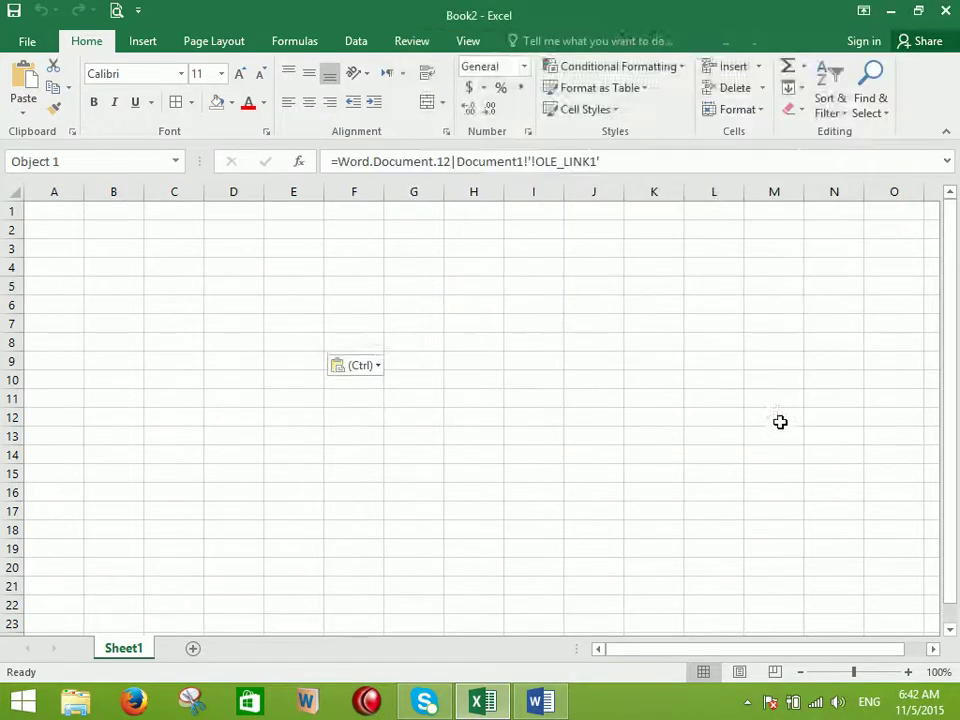
{"action": "left_click_drag", "start_coordinate": [608, 305], "coordinate": [540, 319]}
Add "dfdfdfdfdfdfdfd" after "Class" in Word, switch back to Excel and stretch the linked object down to about row 11
{"action": "left_click", "coordinate": [540, 701]}
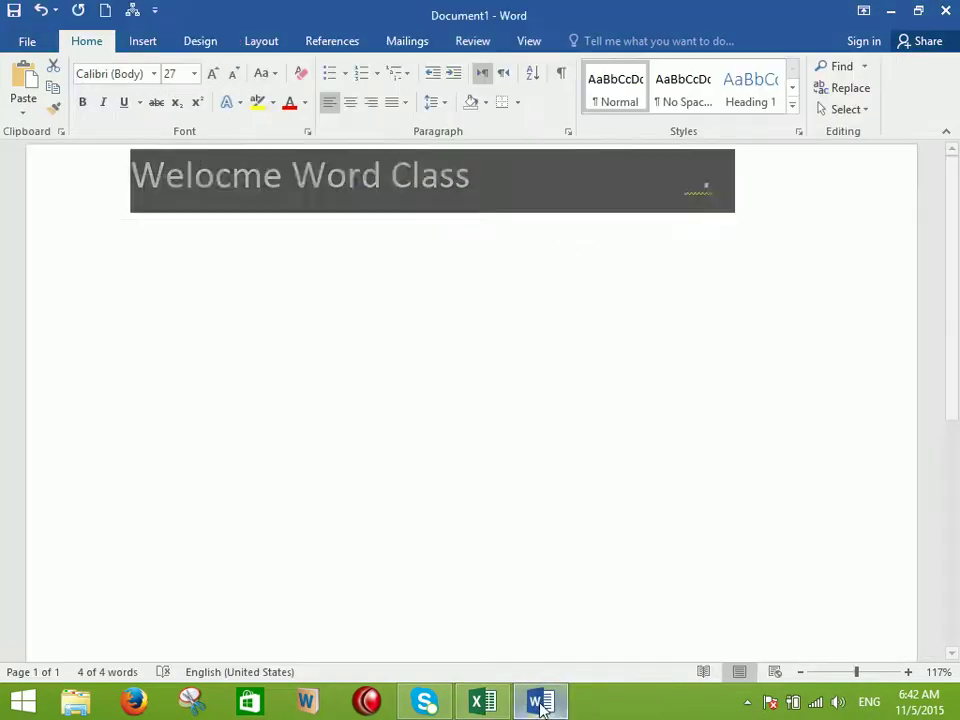
{"action": "left_click", "coordinate": [534, 200]}
{"action": "type", "text": "dfdfdfdfdfdfdfd"}
{"action": "left_click", "coordinate": [482, 701]}
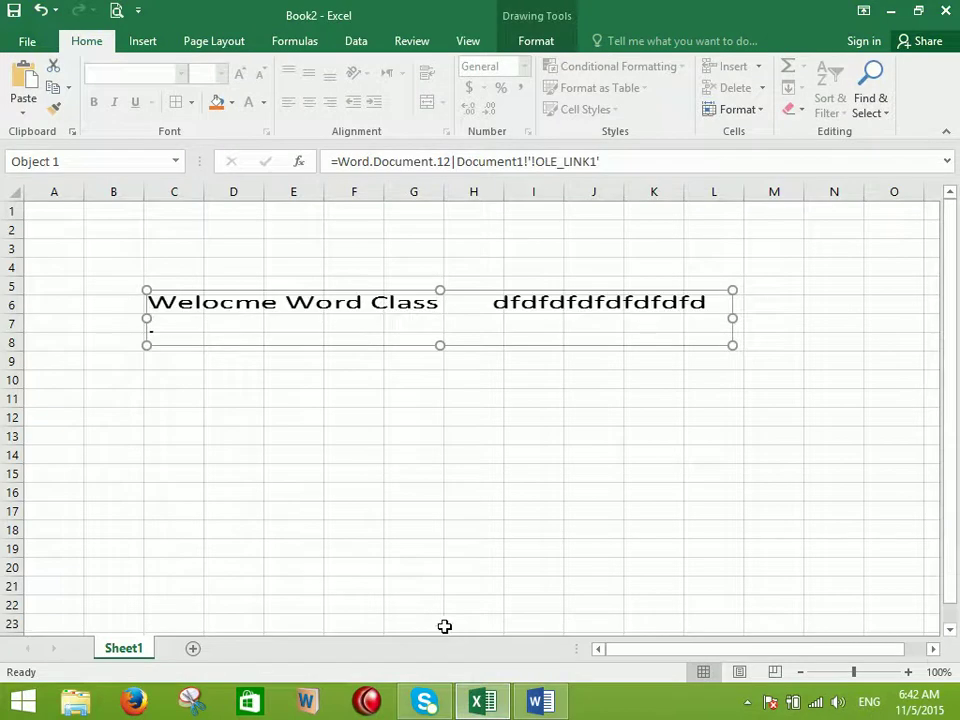
{"action": "left_click_drag", "start_coordinate": [441, 344], "coordinate": [465, 406]}
Switch to Word, add "s" to the first line and the sample lines Df, Sfs, Df, Sdf, Sdf and sdfsdfdsf below it
{"action": "left_click", "coordinate": [541, 701]}
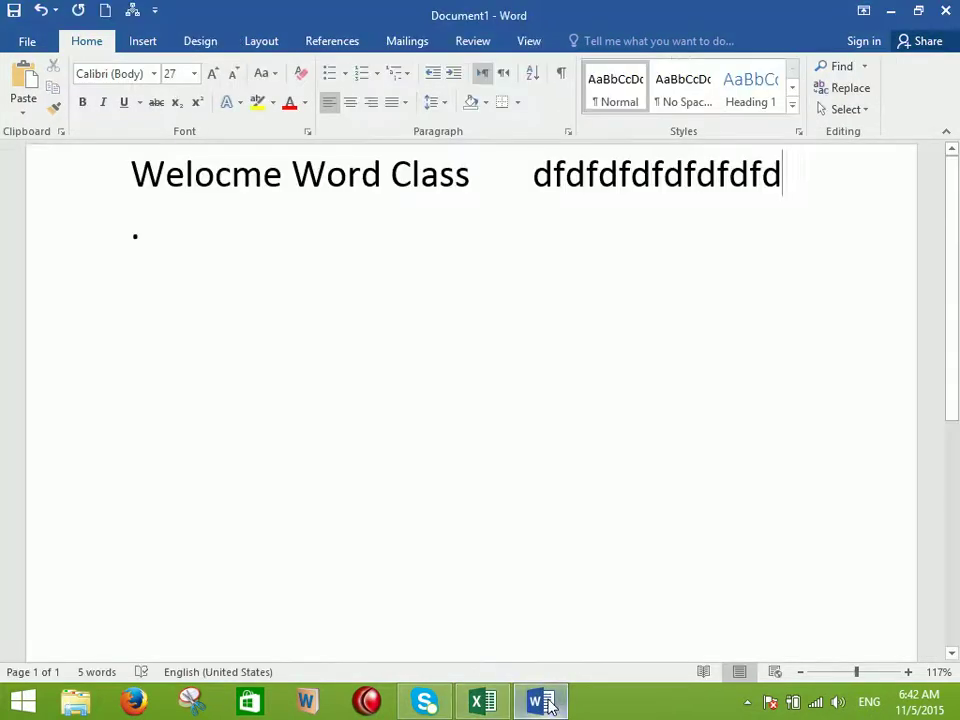
{"action": "type", "text": "s"}
{"action": "key", "text": "Return"}
{"action": "type", "text": "df"}
{"action": "key", "text": "Return"}
{"action": "type", "text": "sfs"}
{"action": "key", "text": "Return"}
{"action": "type", "text": "df sdf sdf sdfsdfdsf"}
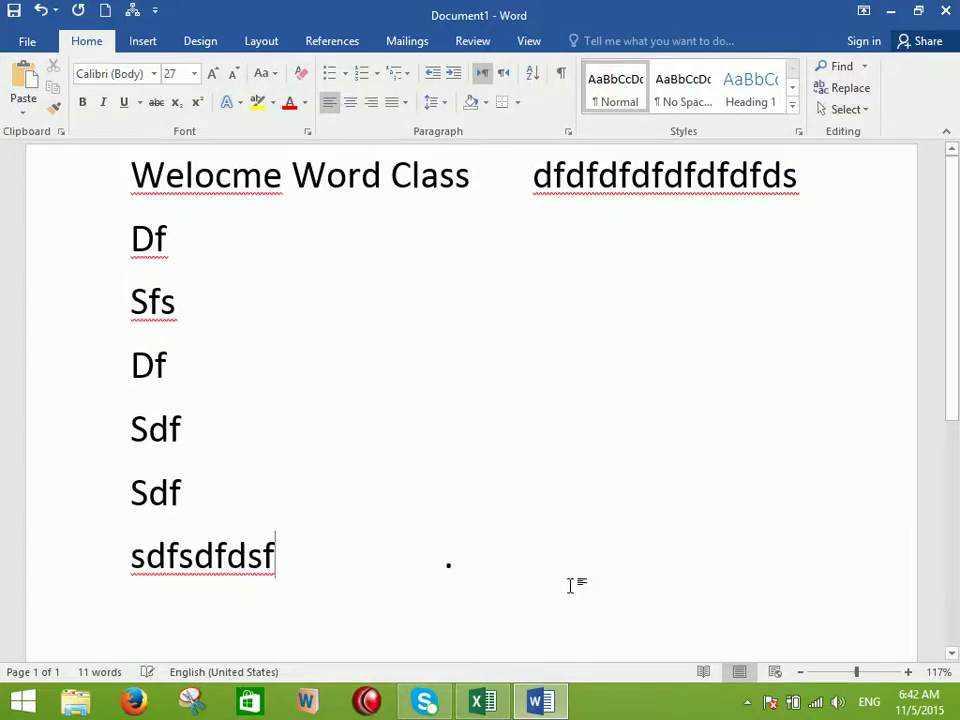
Switch to Excel, stretch the linked Word object taller and move it to start near C3
{"action": "left_click", "coordinate": [486, 700]}
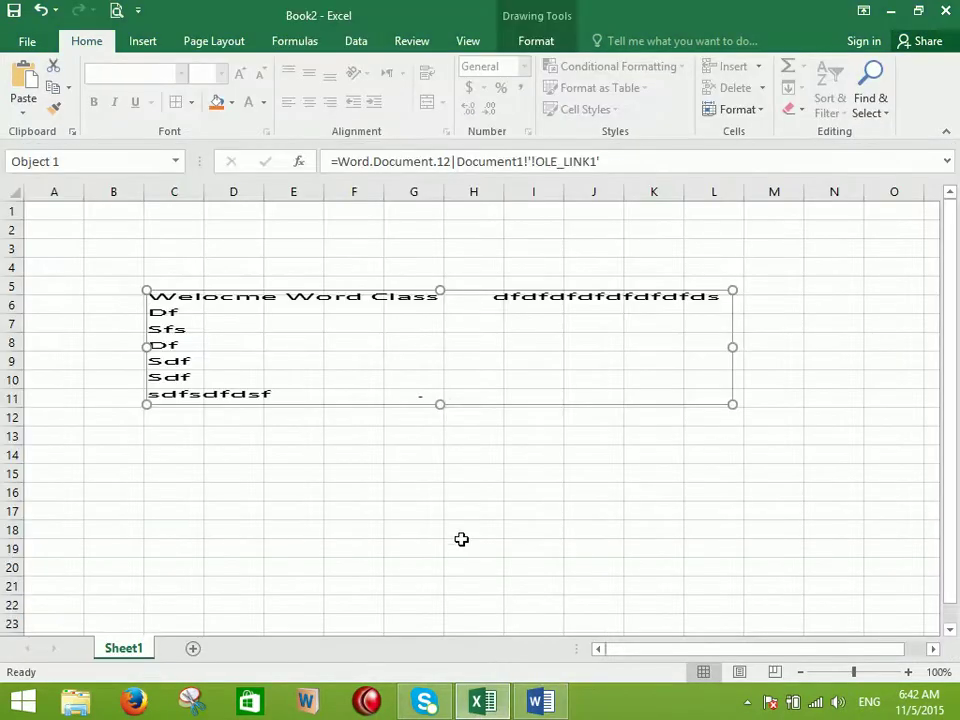
{"action": "left_click_drag", "start_coordinate": [439, 403], "coordinate": [469, 553]}
{"action": "left_click_drag", "start_coordinate": [492, 399], "coordinate": [465, 388]}
{"action": "left_click", "coordinate": [97, 249]}
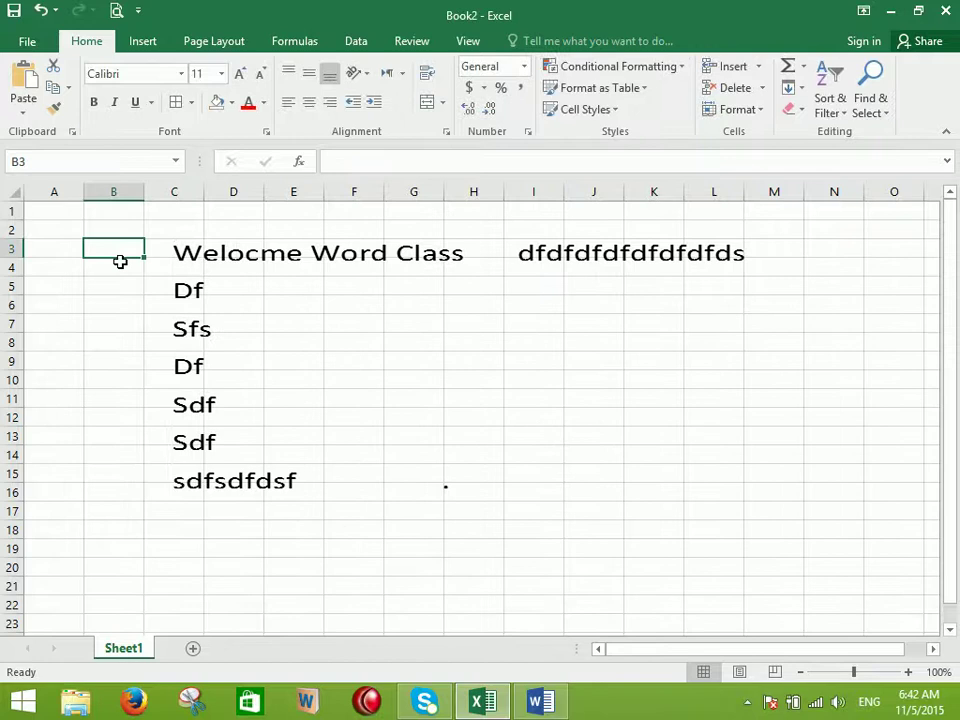
{"action": "left_click", "coordinate": [23, 107]}
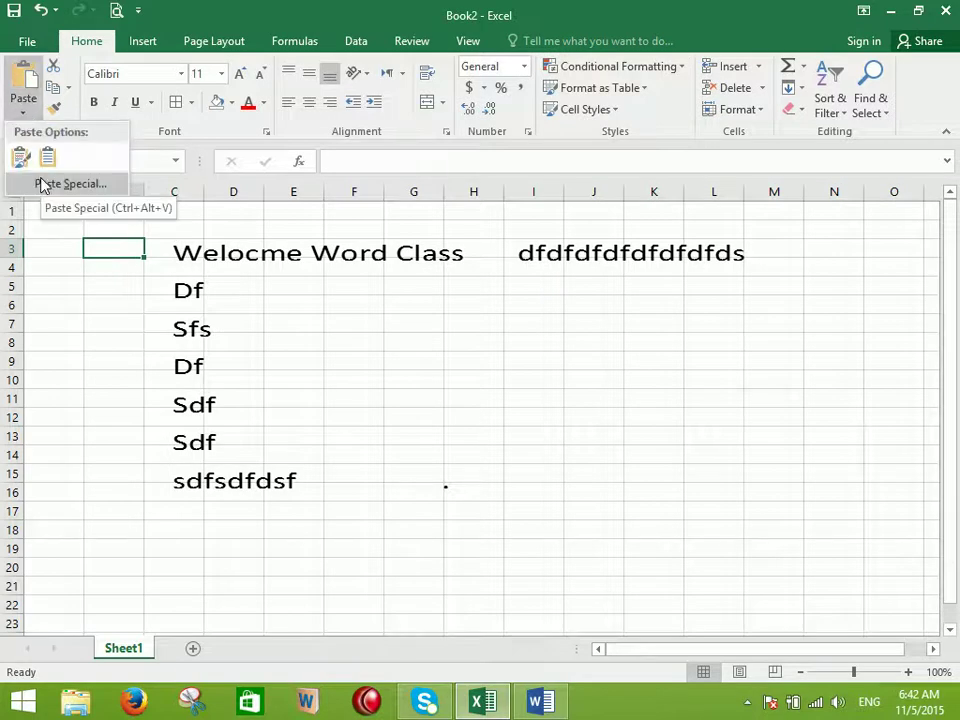
{"action": "left_click", "coordinate": [65, 320]}
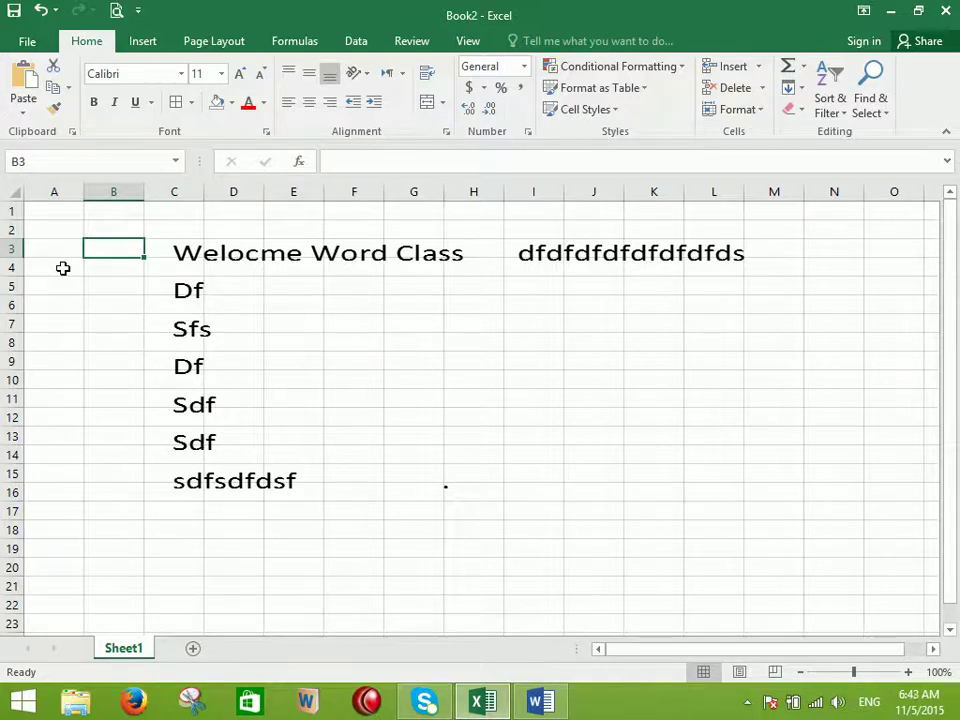
Delete the linked Word object from the sheet
{"action": "mouse_move", "coordinate": [224, 357]}
{"action": "left_mouse_down"}
{"action": "mouse_move", "coordinate": [381, 465]}
{"action": "mouse_move", "coordinate": [281, 330]}
{"action": "mouse_move", "coordinate": [285, 317]}
{"action": "mouse_move", "coordinate": [227, 313]}
{"action": "mouse_move", "coordinate": [210, 366]}
{"action": "mouse_move", "coordinate": [276, 352]}
{"action": "left_mouse_up"}
{"action": "key", "text": "Delete"}
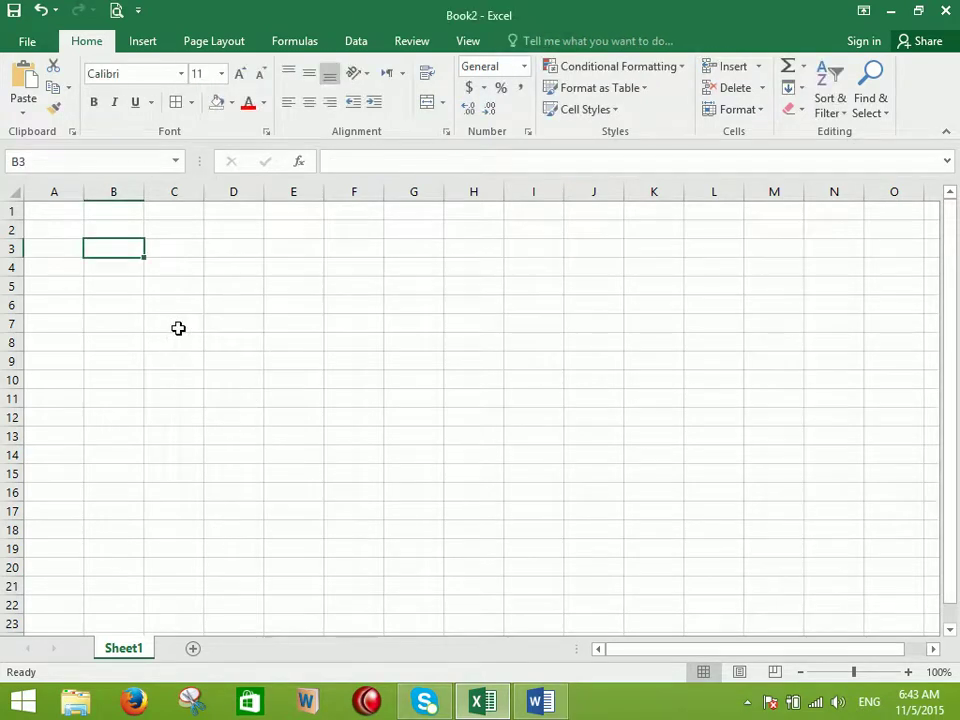
Enter the headers Name, Salary and Address in C1:E1
{"action": "scroll", "coordinate": [179, 349], "scroll_direction": "up", "scroll_amount": 3}
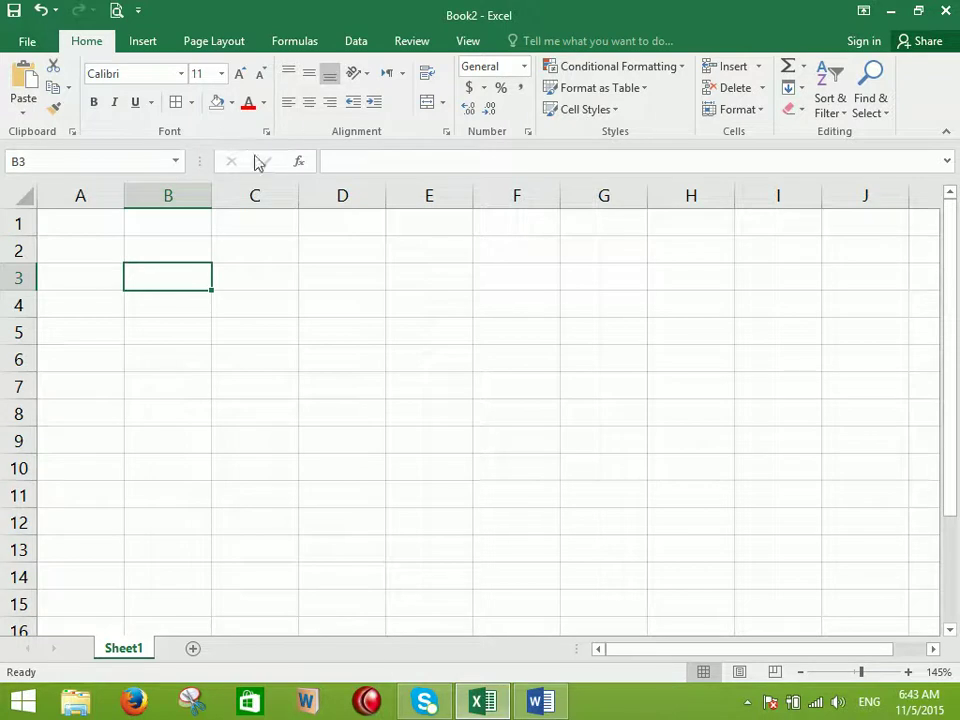
{"action": "left_click", "coordinate": [257, 217]}
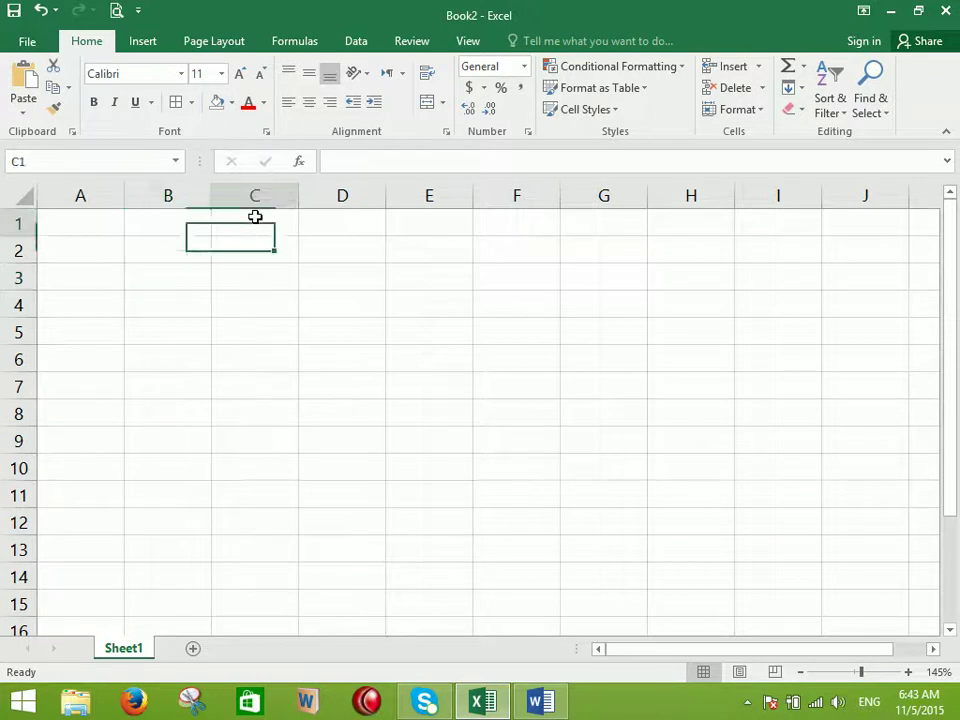
{"action": "type", "text": "Name"}
{"action": "key", "text": "Tab"}
{"action": "type", "text": "Sal"}
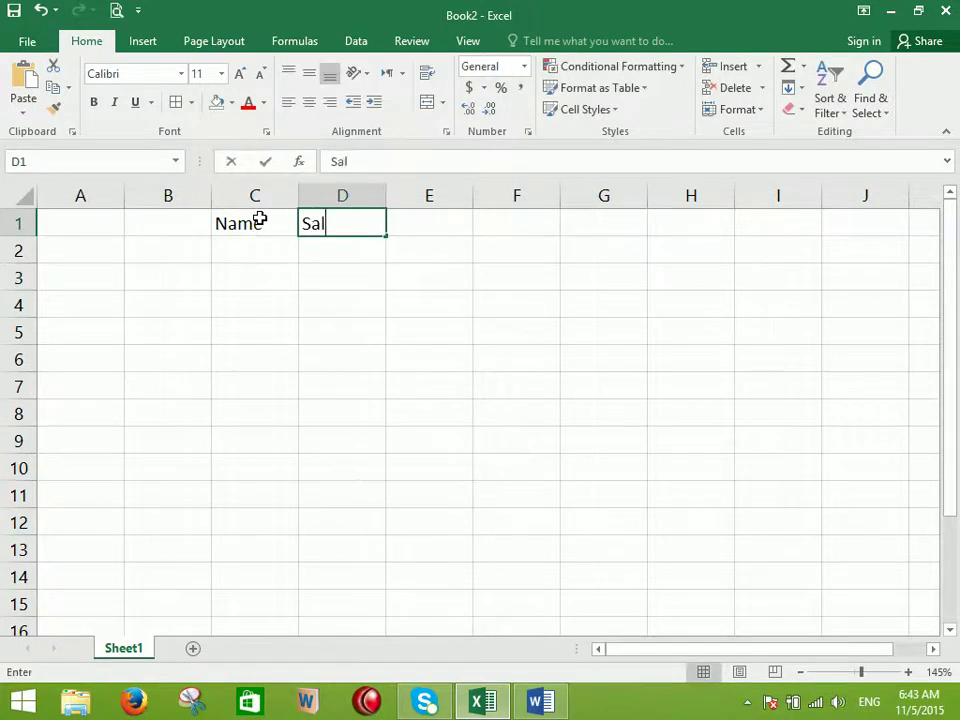
{"action": "type", "text": "ary"}
{"action": "key", "text": "Tab"}
{"action": "type", "text": "Address"}
{"action": "key", "text": "Return"}
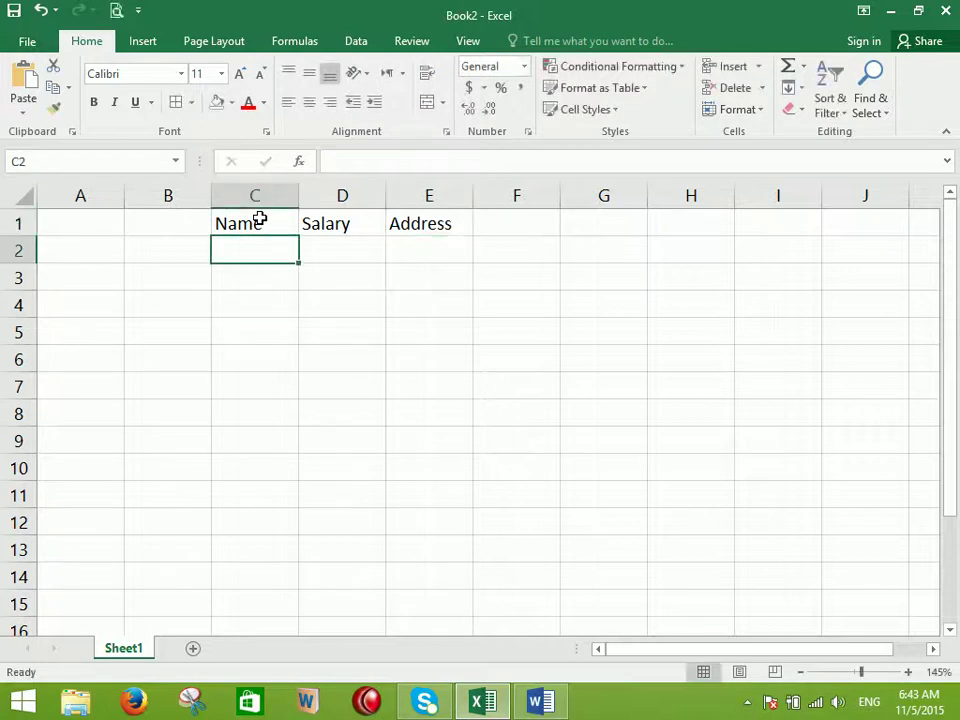
Fill C2:C5 under the Name header with four sample employee names
{"action": "type", "text": "Ahmad"}
{"action": "key", "text": "Return"}
{"action": "type", "text": "sajjad"}
{"action": "key", "text": "Return"}
{"action": "type", "text": "Ikram"}
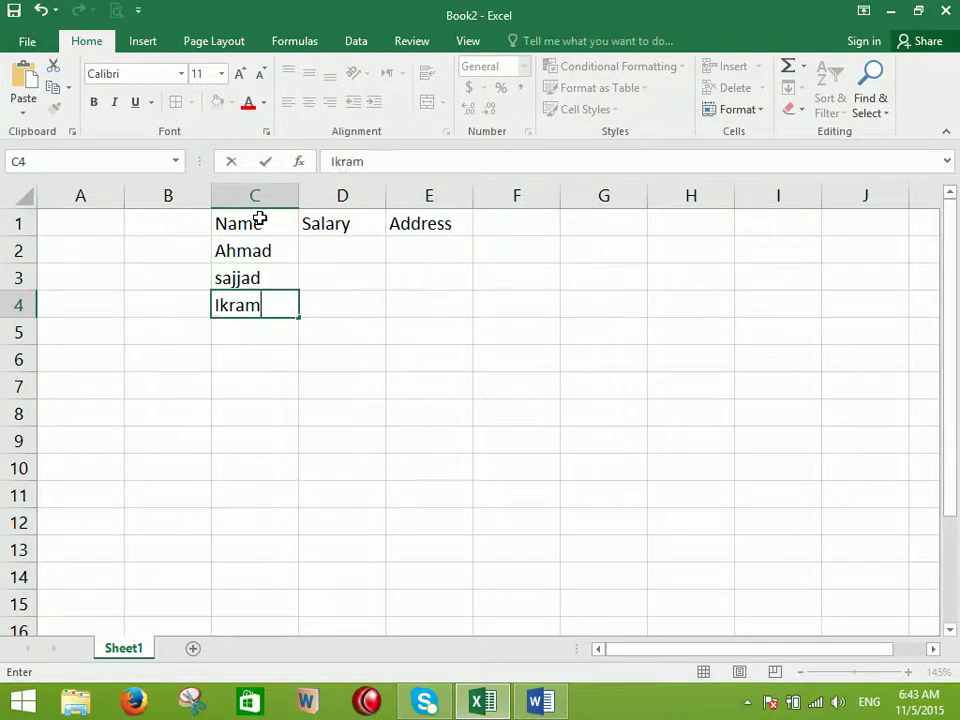
{"action": "key", "text": "Return"}
{"action": "type", "text": "wahi"}
Fill D2:D5 under the Salary header with 100, 300, 400 and 500
{"action": "left_click", "coordinate": [336, 240]}
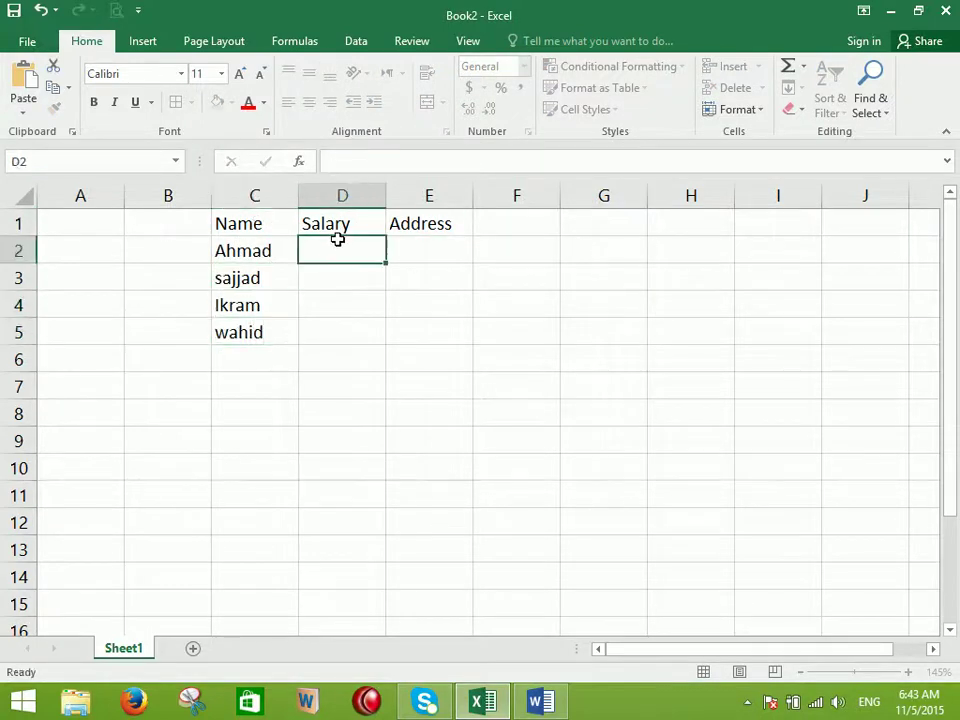
{"action": "type", "text": "1-0"}
{"action": "type", "text": "00"}
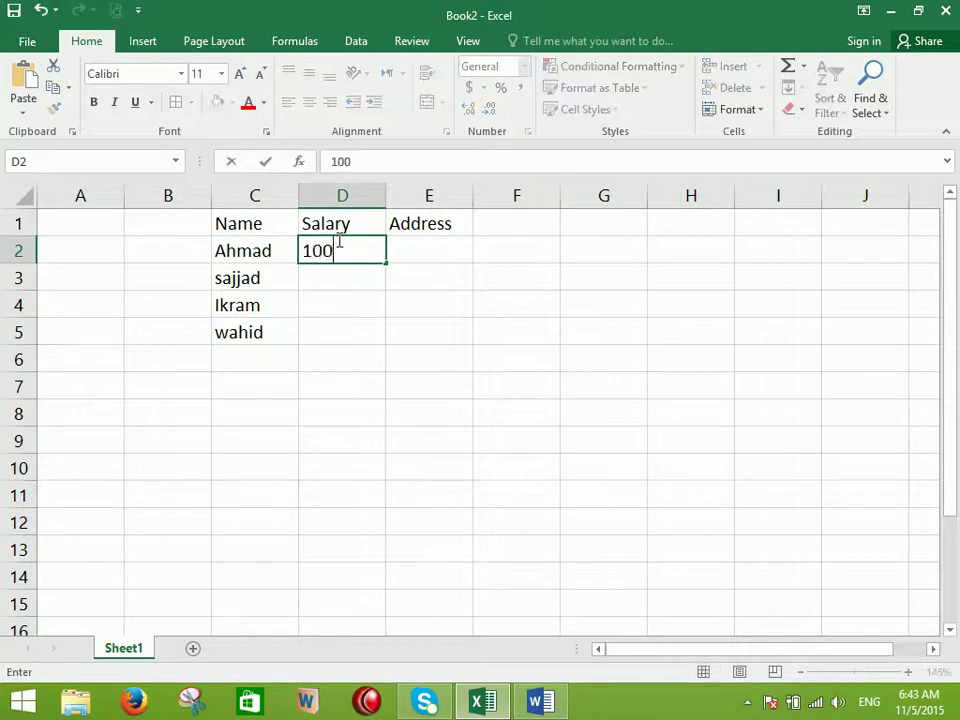
{"action": "key", "text": "Return"}
{"action": "type", "text": "300"}
{"action": "key", "text": "Return"}
{"action": "type", "text": "400"}
{"action": "key", "text": "Return"}
{"action": "type", "text": "50"}
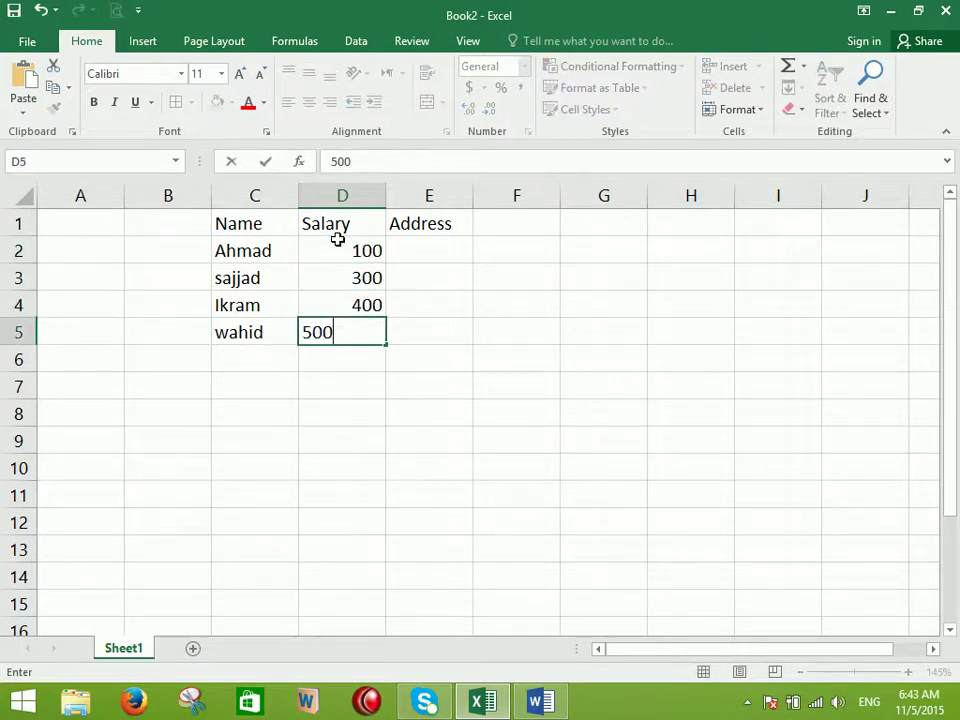
{"action": "type", "text": "0"}
Fill E2:E5 under the Address header with Jalalabad, Kabul, kunar and Peshawar
{"action": "left_click", "coordinate": [464, 254]}
{"action": "type", "text": "Oe"}
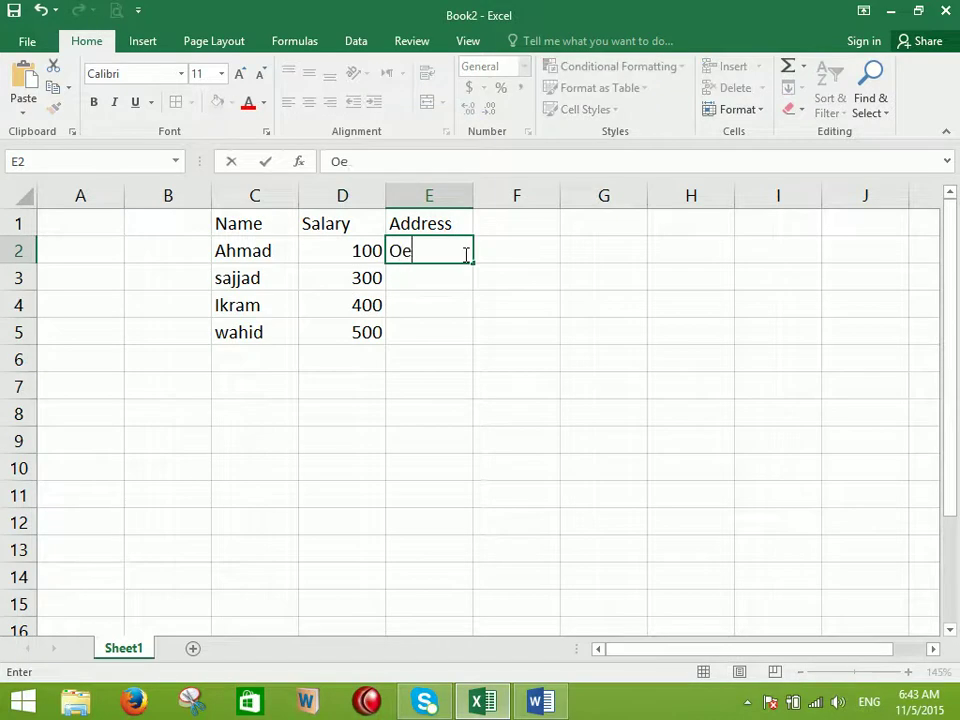
{"action": "type", "text": "Jalalabad"}
{"action": "key", "text": "Return"}
{"action": "type", "text": "Kabul"}
{"action": "key", "text": "Return"}
{"action": "type", "text": "kunar"}
{"action": "key", "text": "Return"}
{"action": "type", "text": "Peshawar"}
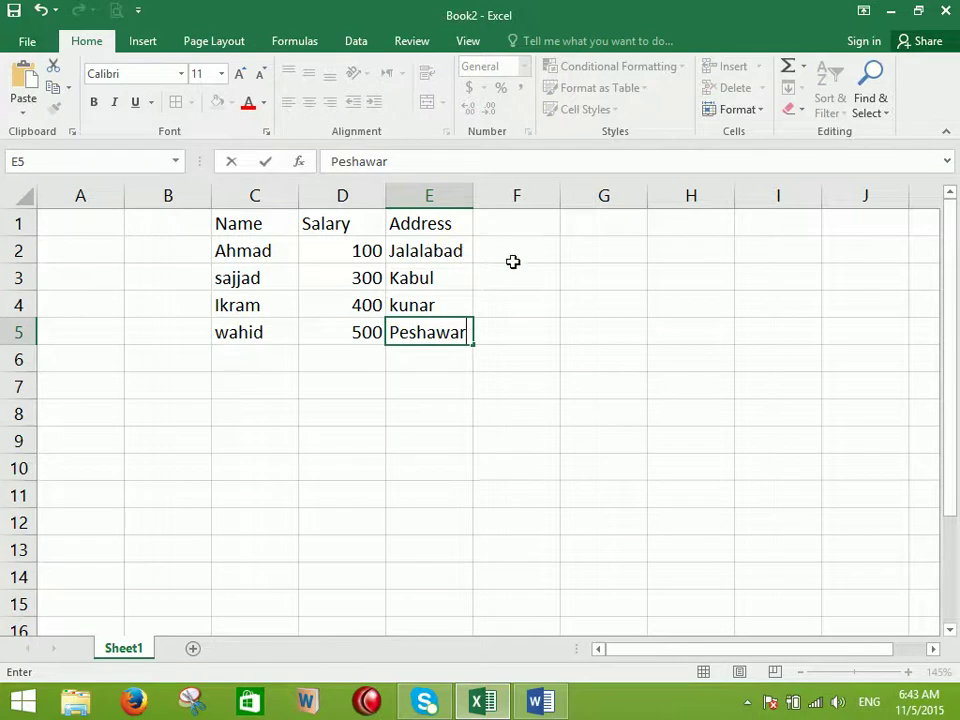
{"action": "left_click", "coordinate": [568, 382]}
Set the table in C1:E5 to the Andalus font and widen the Address and Salary columns
{"action": "left_click_drag", "start_coordinate": [258, 224], "coordinate": [410, 330]}
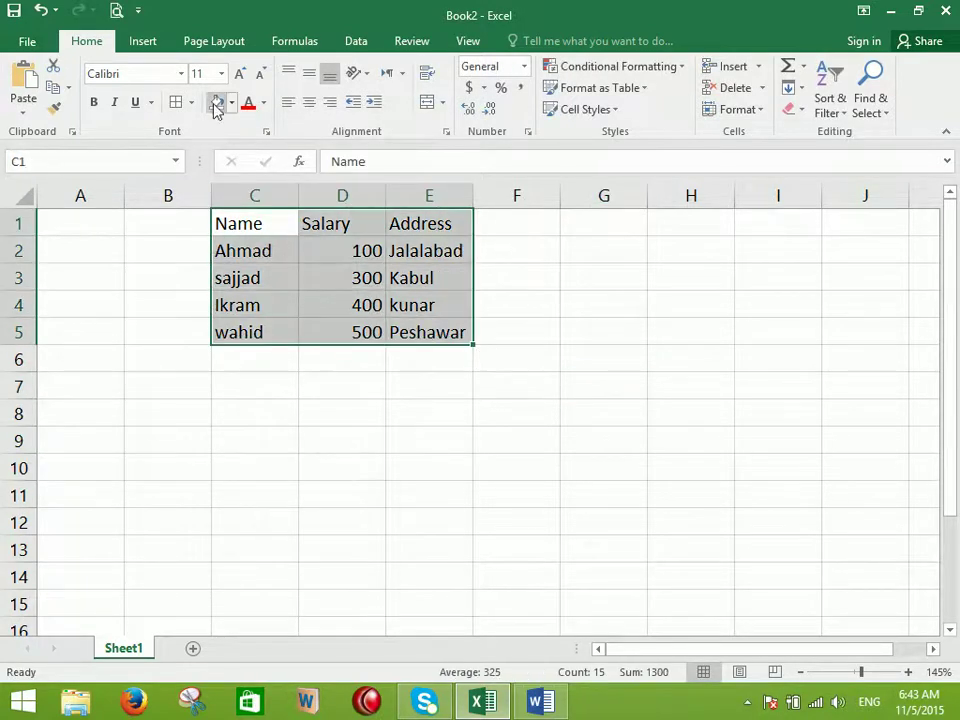
{"action": "left_click", "coordinate": [181, 73]}
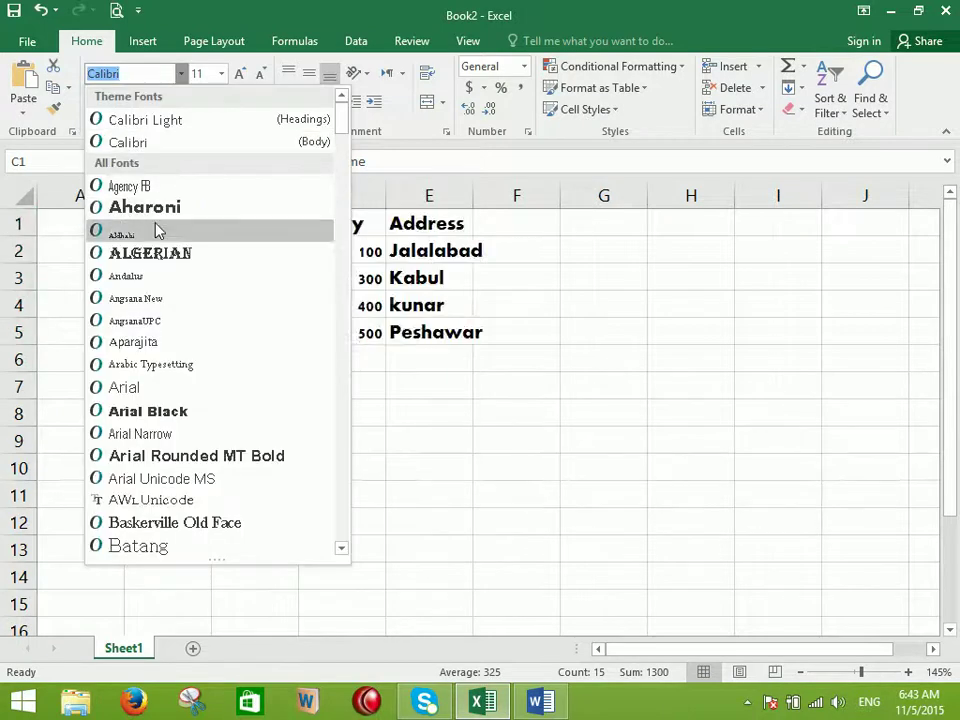
{"action": "left_click", "coordinate": [157, 283]}
{"action": "left_click", "coordinate": [221, 74]}
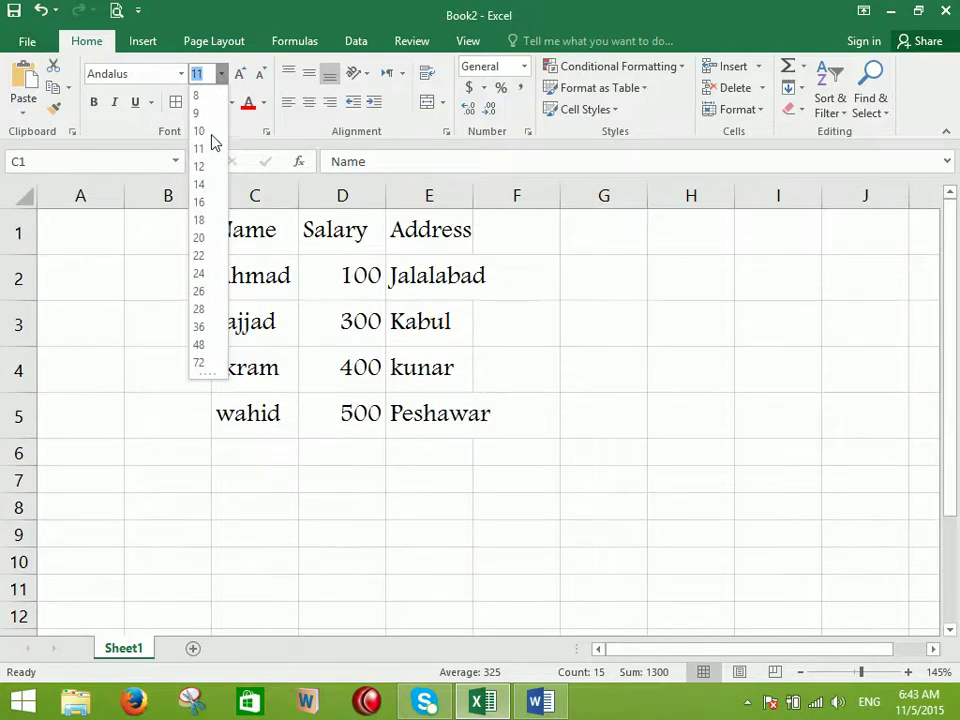
{"action": "left_click", "coordinate": [545, 308]}
{"action": "left_click_drag", "start_coordinate": [477, 203], "coordinate": [509, 204]}
{"action": "left_click_drag", "start_coordinate": [388, 205], "coordinate": [411, 204]}
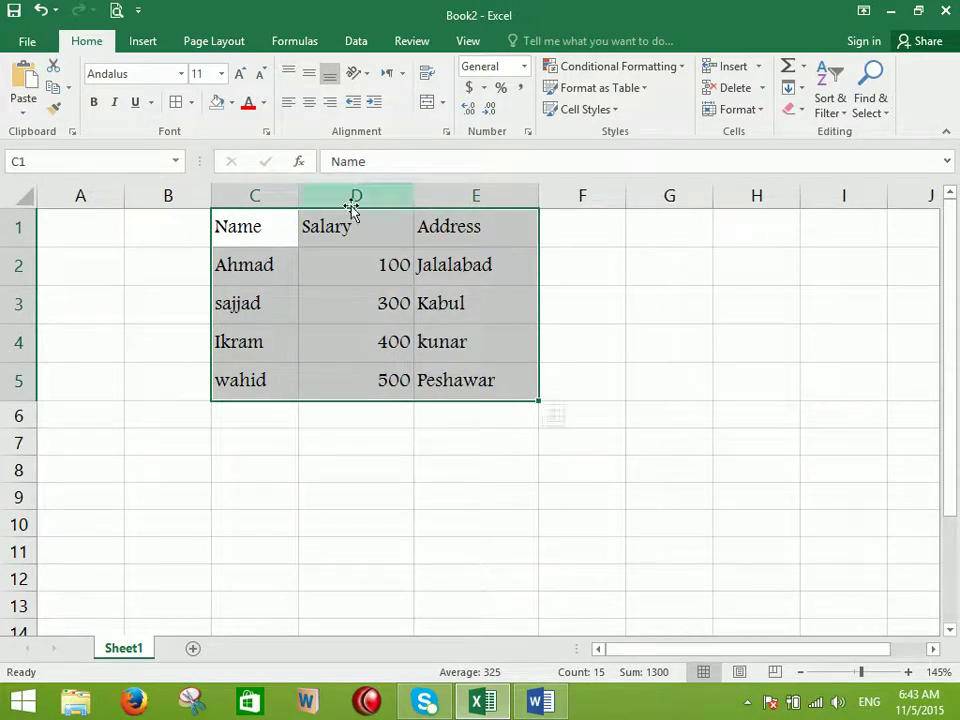
Enlarge the font of C1:E5 by a few increments and shrink it back to size 11
{"action": "left_click", "coordinate": [241, 75]}
{"action": "left_click", "coordinate": [241, 75]}
{"action": "left_click", "coordinate": [245, 74]}
{"action": "left_click", "coordinate": [258, 74]}
{"action": "left_click", "coordinate": [261, 76]}
{"action": "left_click", "coordinate": [262, 78]}
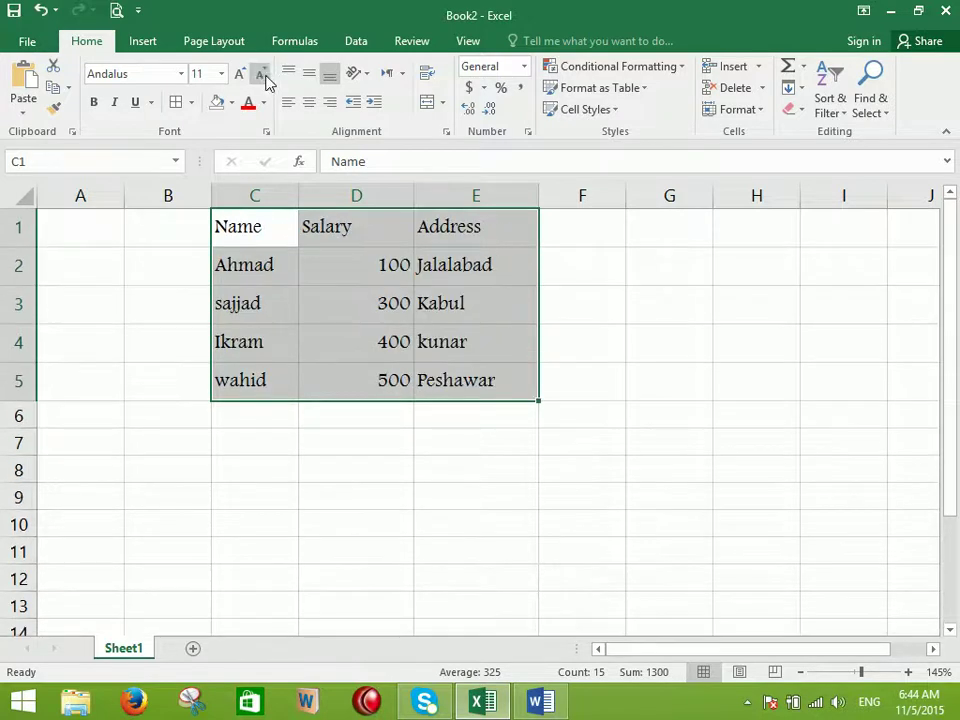
Make all the text in the table C1:E5 bold, without any underline
{"action": "left_click", "coordinate": [94, 103]}
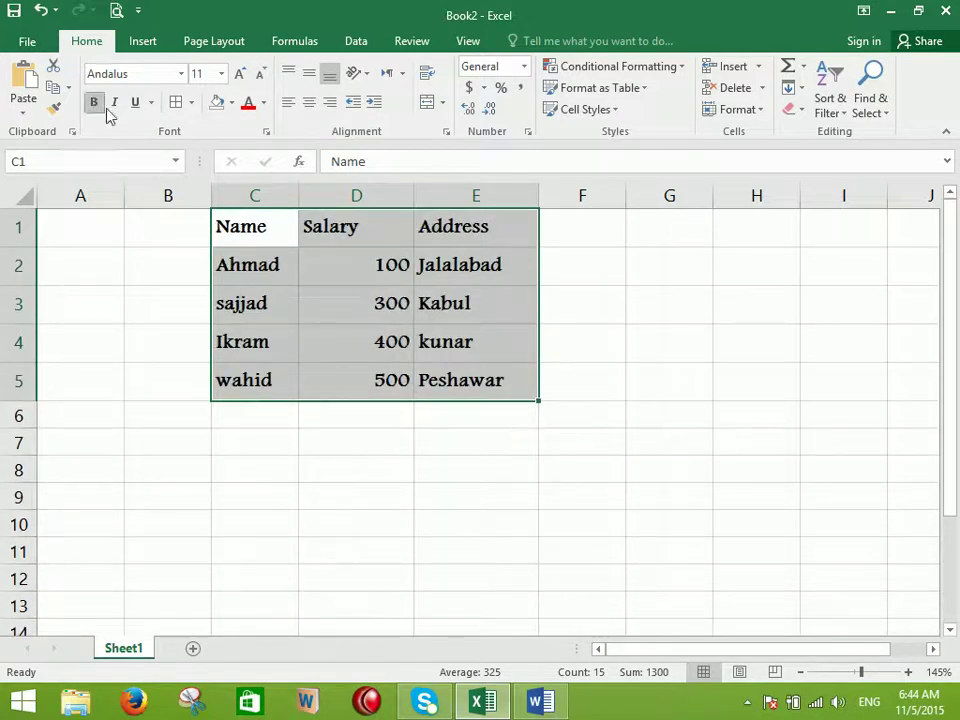
{"action": "left_click", "coordinate": [151, 102]}
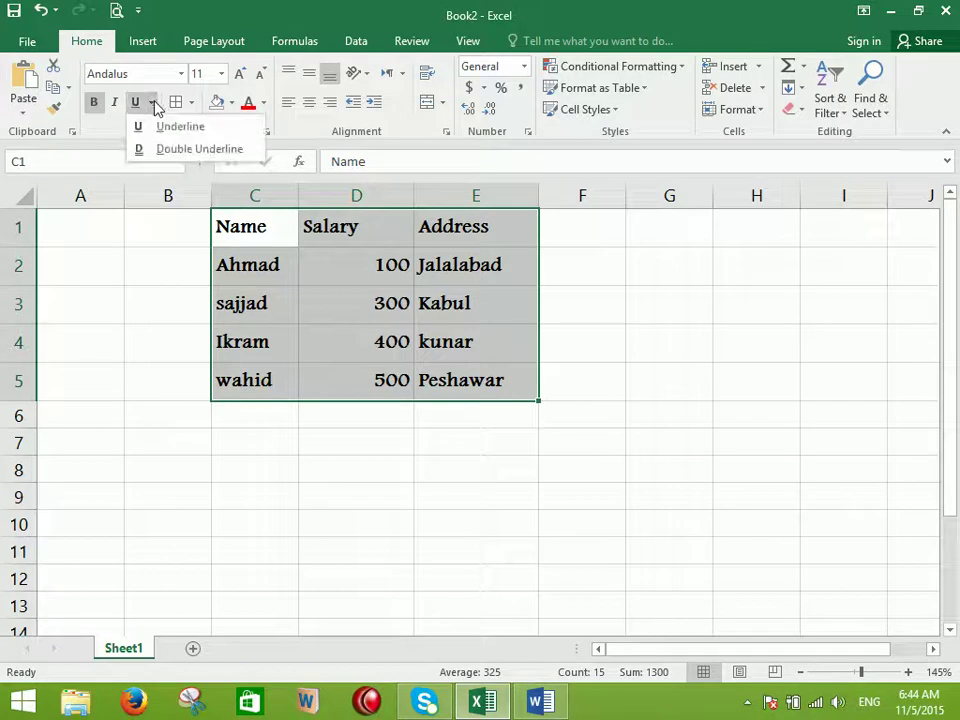
{"action": "left_click", "coordinate": [124, 289]}
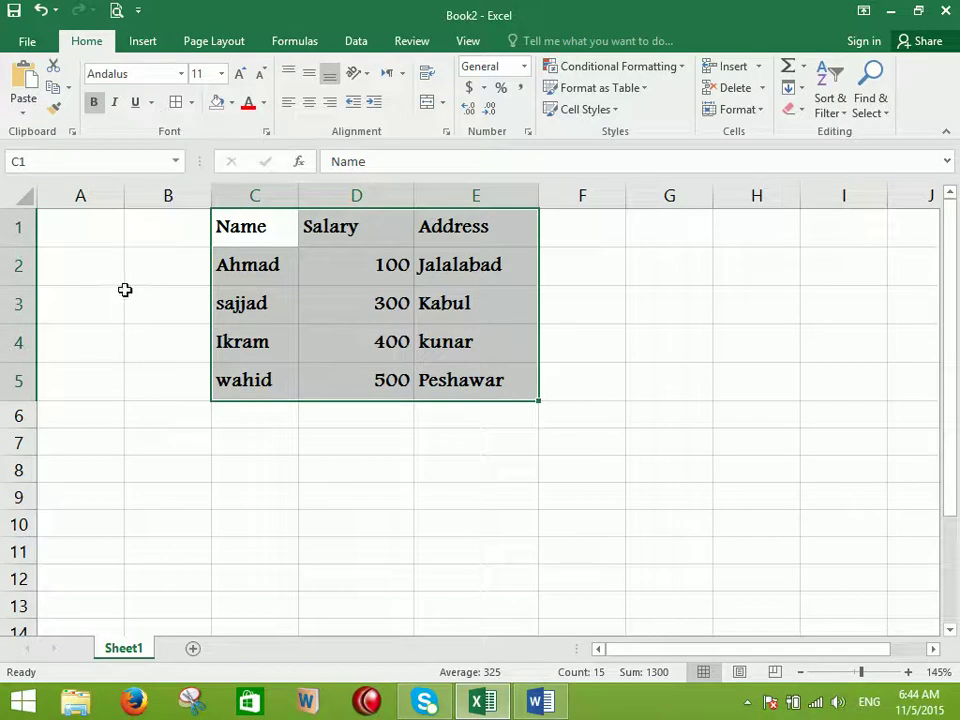
Apply all borders to the cells of the table in C1:E5
{"action": "left_click", "coordinate": [191, 102]}
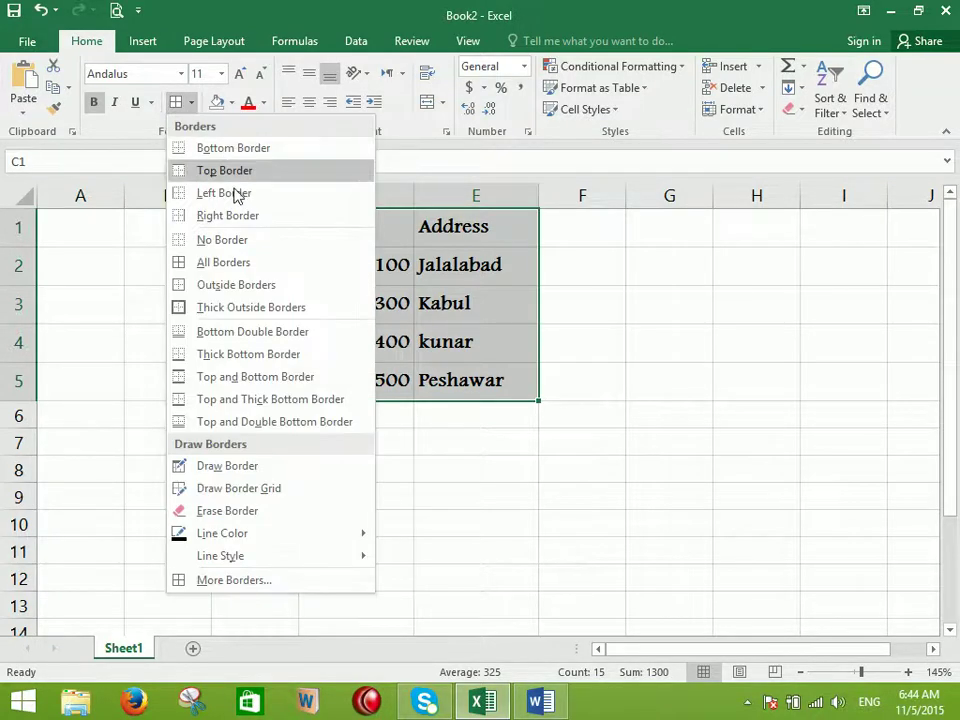
{"action": "left_click", "coordinate": [213, 263]}
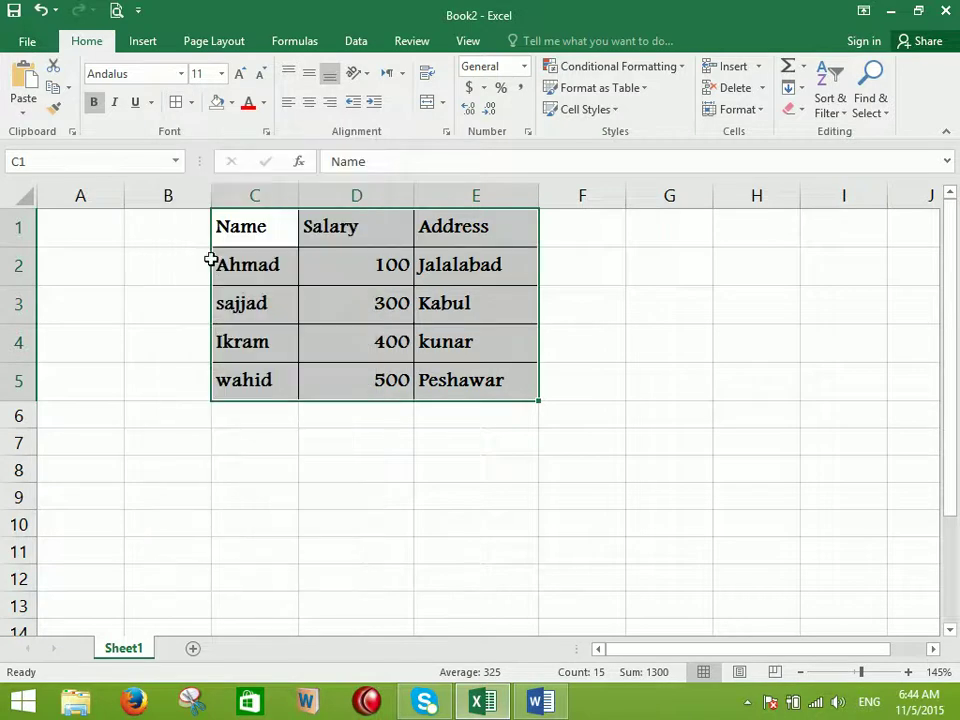
Switch to Word and try an inside horizontal border at the last line of the document
{"action": "left_click", "coordinate": [540, 701]}
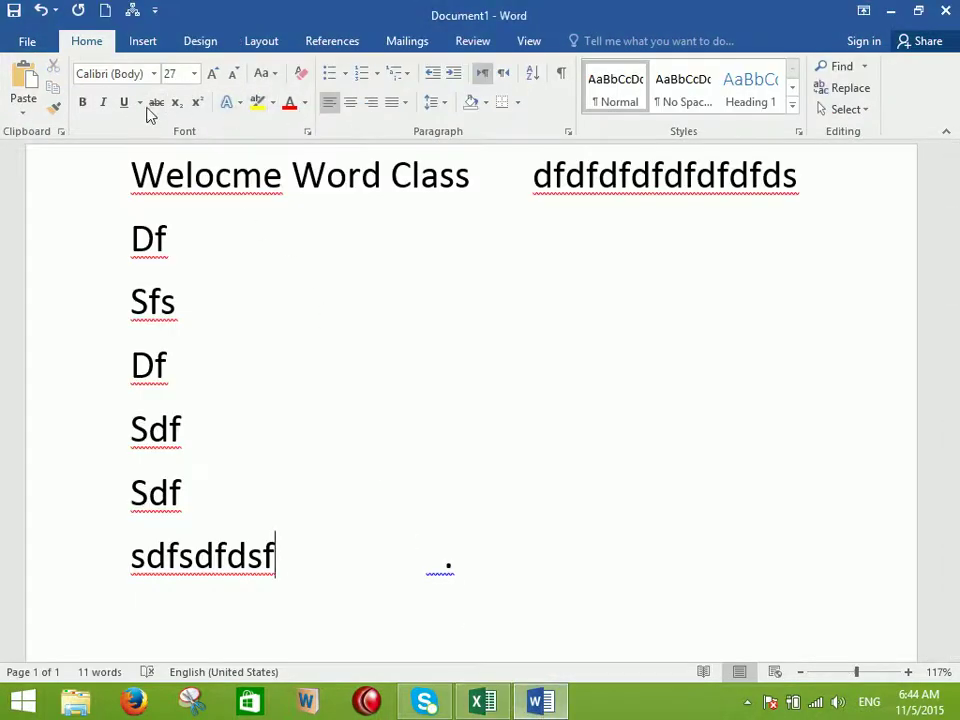
{"action": "left_click", "coordinate": [516, 103]}
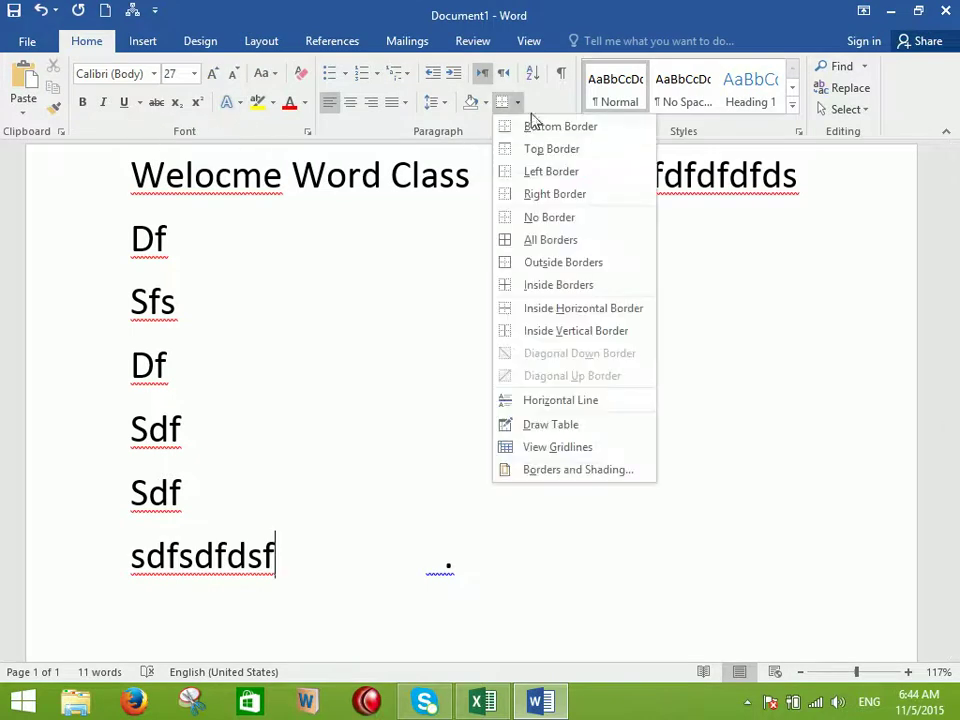
{"action": "left_click", "coordinate": [560, 308]}
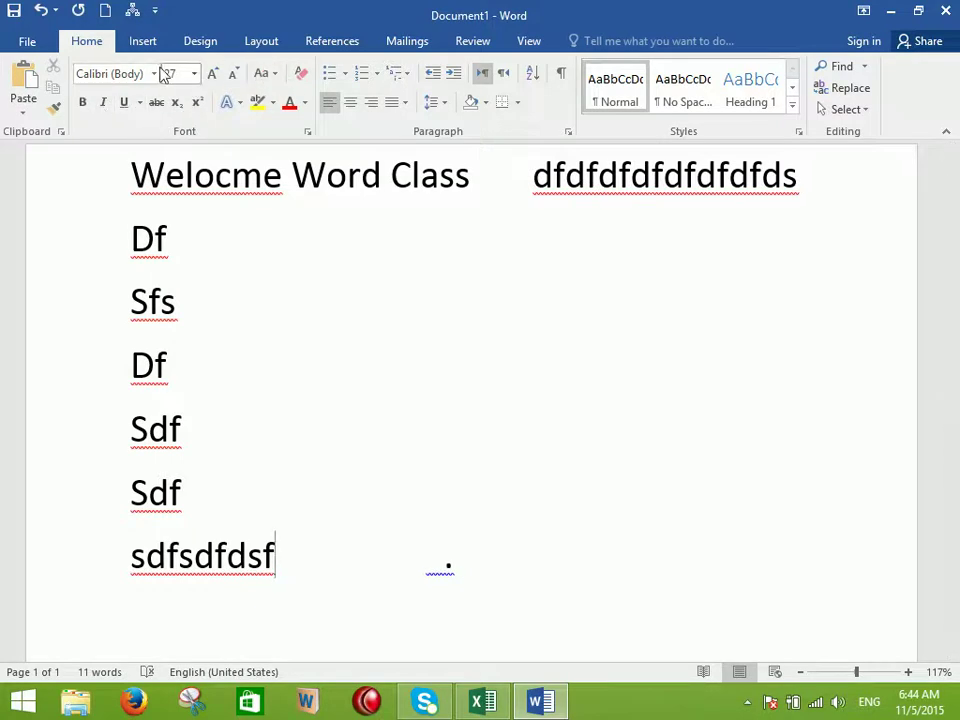
Close the Word document without saving its changes and return to Excel
{"action": "left_click", "coordinate": [945, 10]}
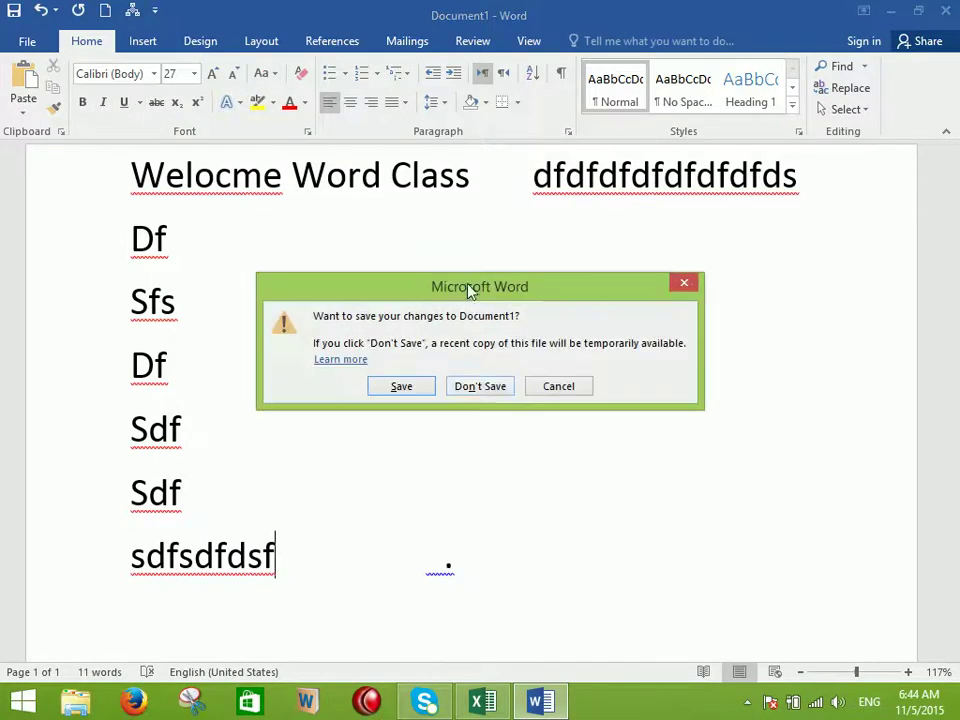
{"action": "left_click", "coordinate": [480, 386]}
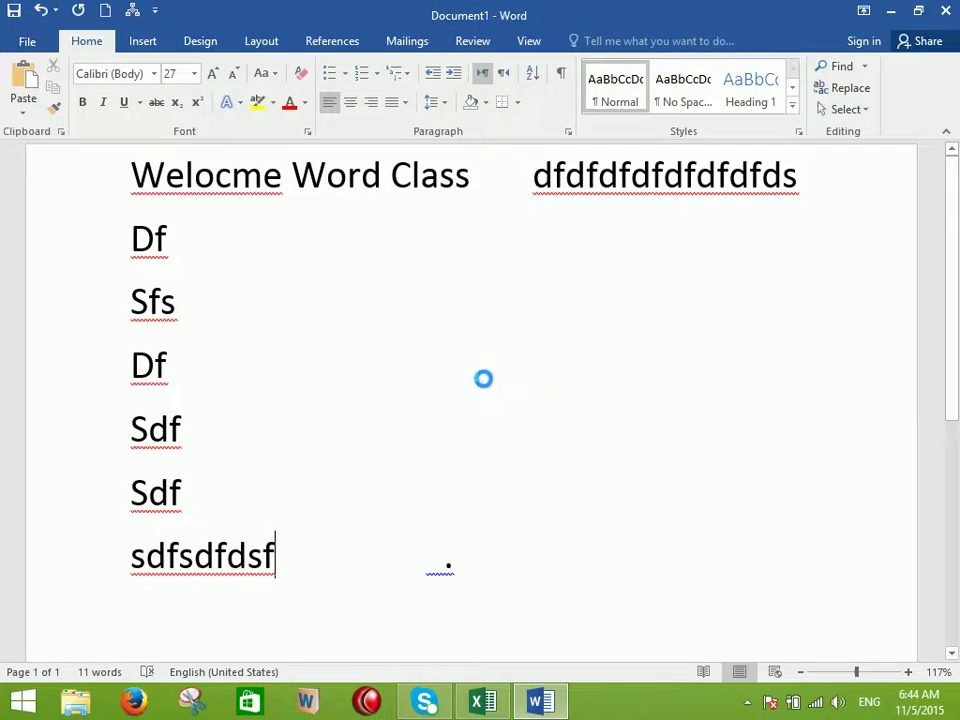
{"action": "left_click", "coordinate": [466, 703]}
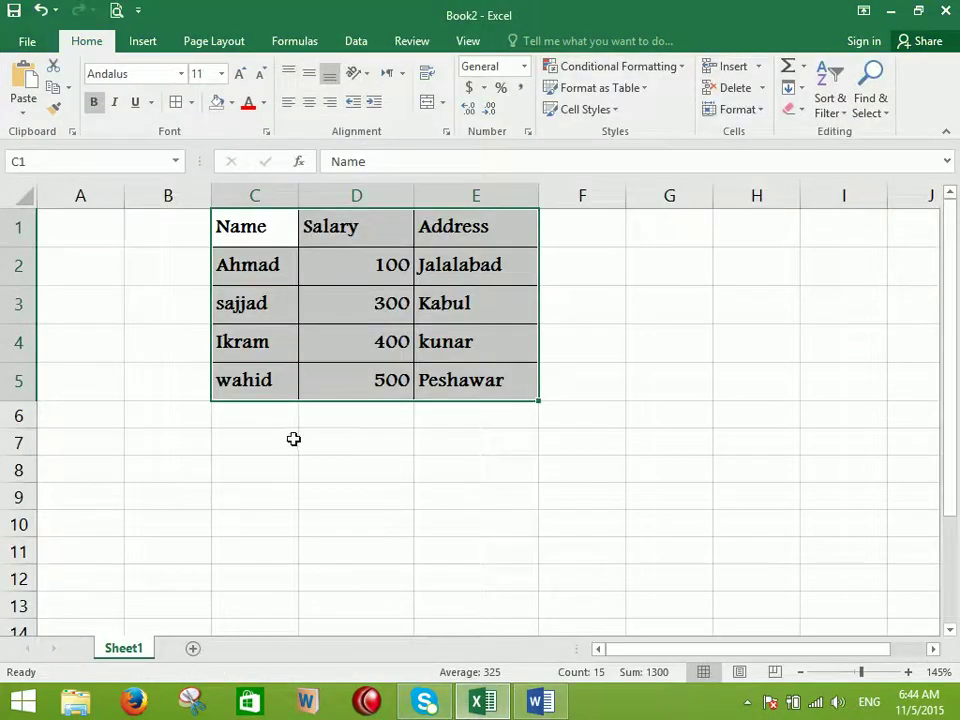
Remove all borders from the table in C1:E5
{"action": "left_click", "coordinate": [190, 102]}
{"action": "left_click", "coordinate": [201, 240]}
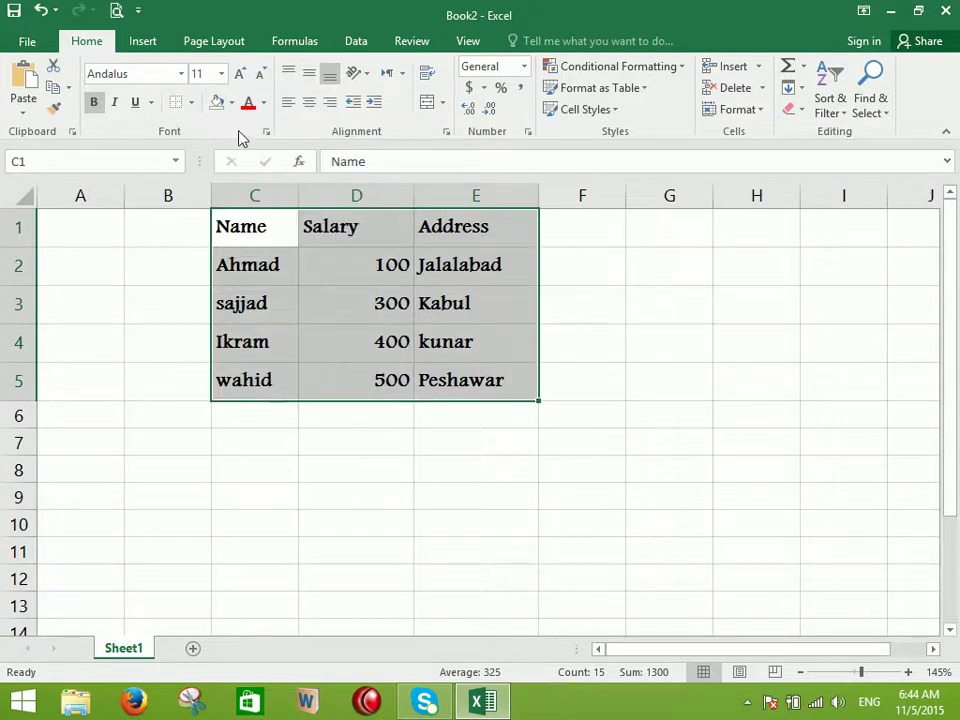
Fill the header cells C1:E1 with a light blue theme color
{"action": "left_click", "coordinate": [231, 102]}
{"action": "left_click", "coordinate": [377, 237]}
{"action": "left_click_drag", "start_coordinate": [250, 228], "coordinate": [495, 229]}
{"action": "left_click", "coordinate": [230, 102]}
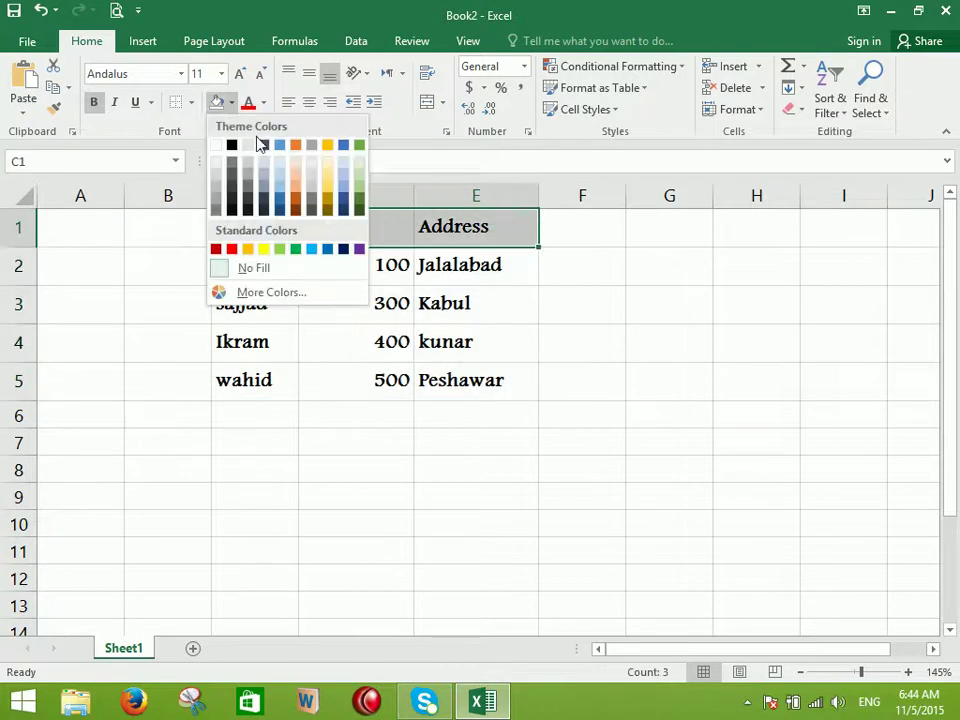
{"action": "left_click", "coordinate": [284, 172]}
Fill the data cells C2:E5 with a light green theme color
{"action": "left_click_drag", "start_coordinate": [265, 265], "coordinate": [477, 373]}
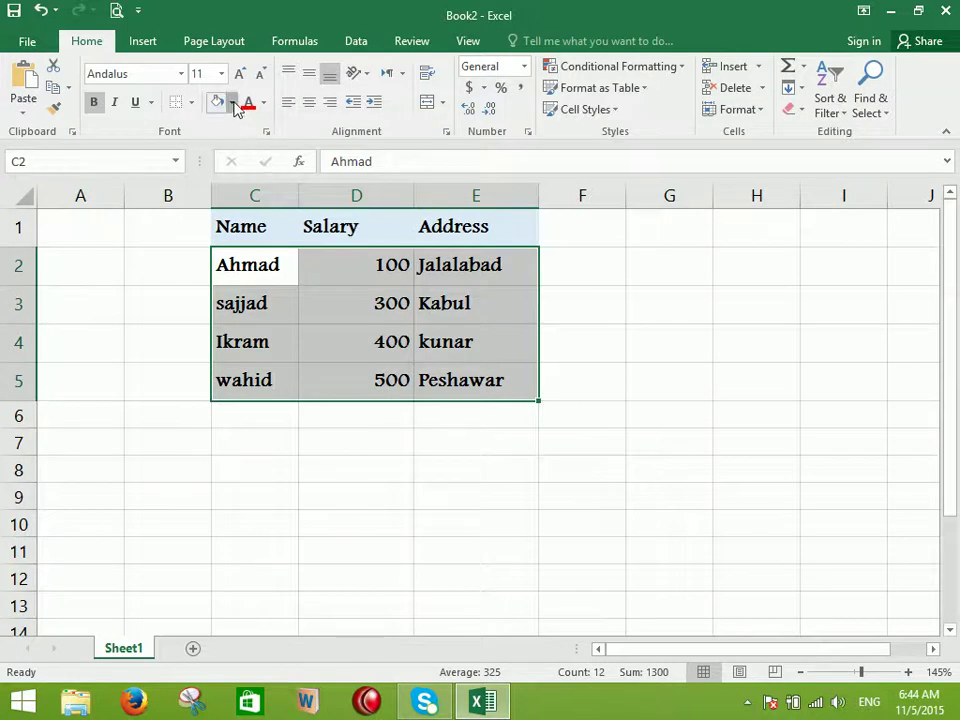
{"action": "left_click", "coordinate": [230, 102]}
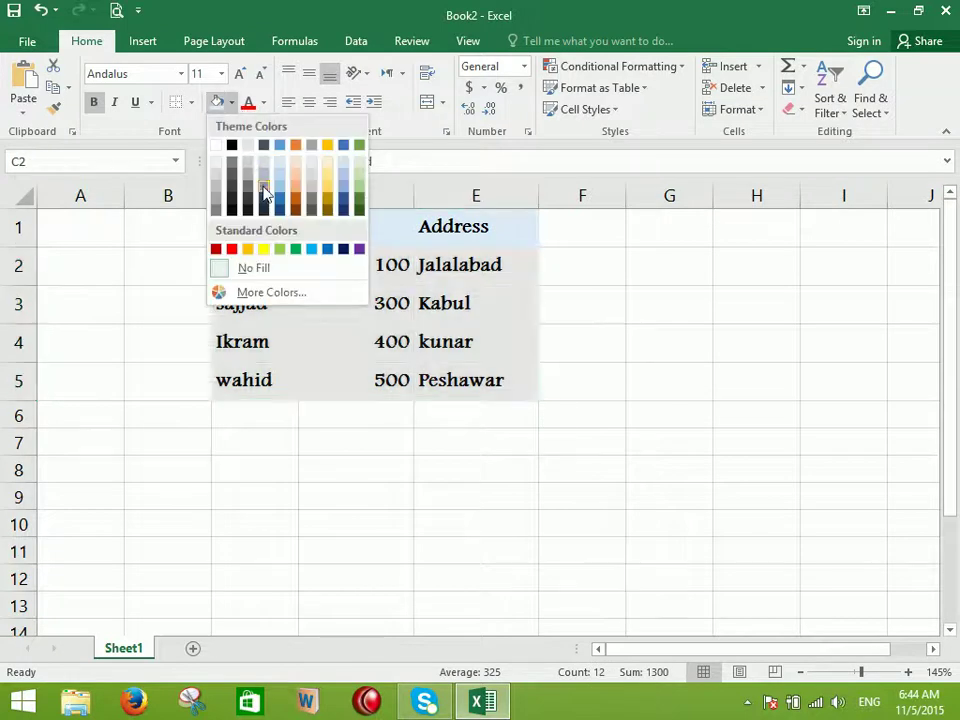
{"action": "left_click", "coordinate": [359, 171]}
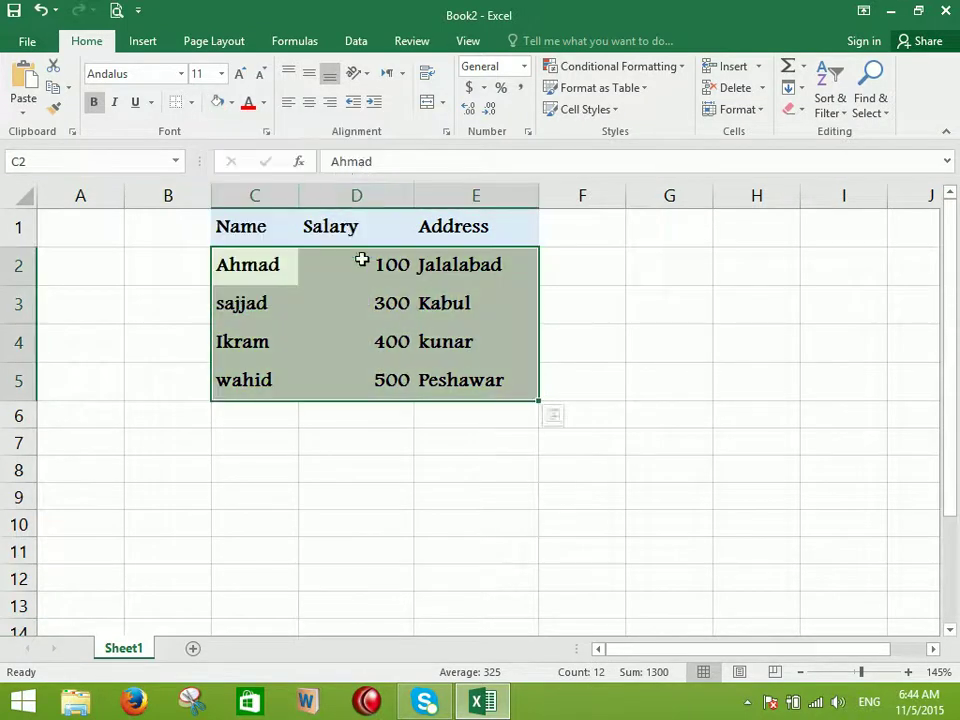
Set the font color of the whole table C1:E5 to Automatic and deselect the table
{"action": "left_click_drag", "start_coordinate": [272, 229], "coordinate": [467, 381]}
{"action": "left_click", "coordinate": [265, 102]}
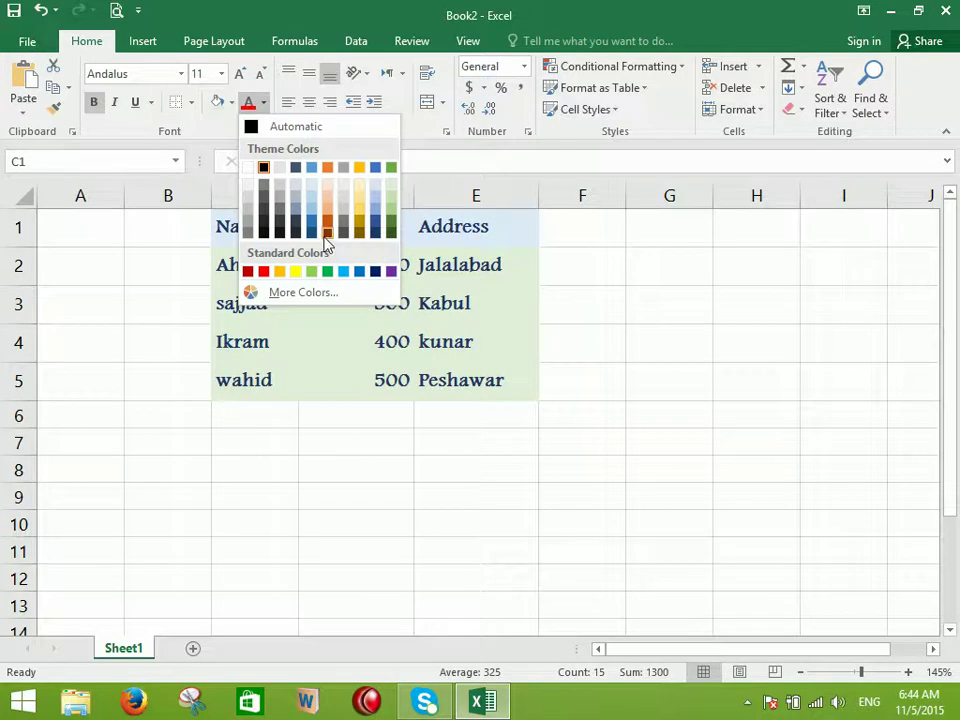
{"action": "left_click", "coordinate": [281, 127]}
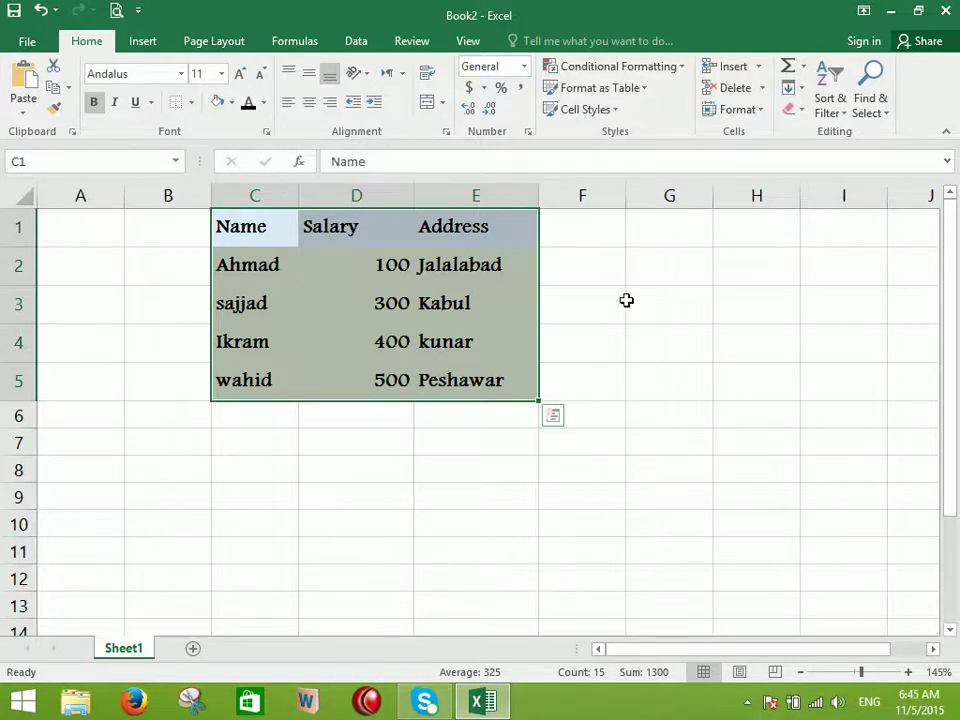
{"action": "left_click", "coordinate": [667, 312]}
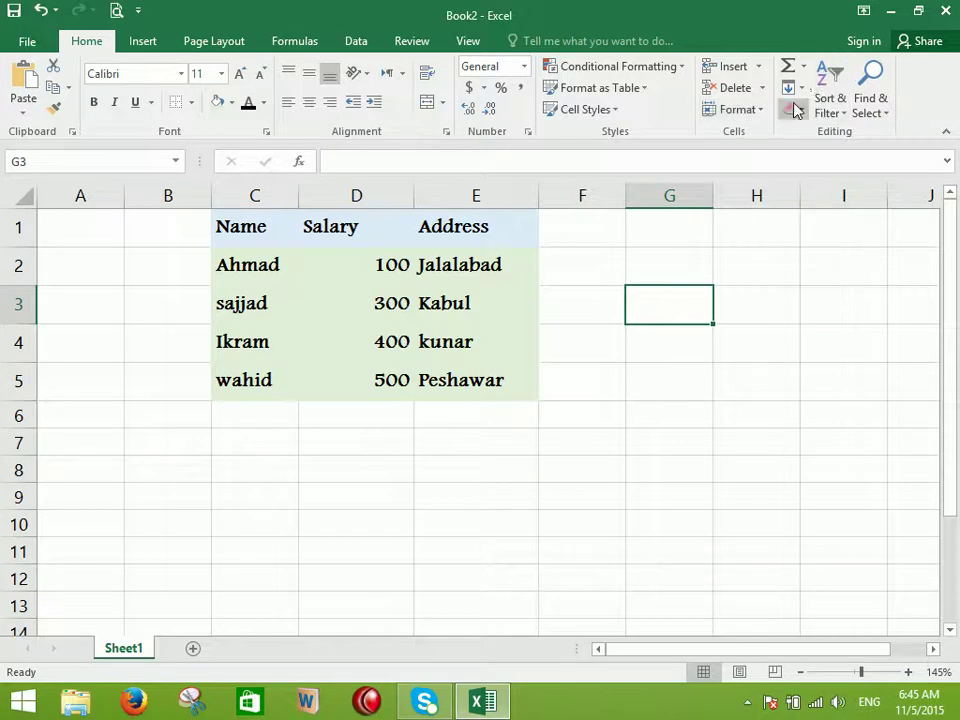
{"action": "left_click", "coordinate": [870, 100]}
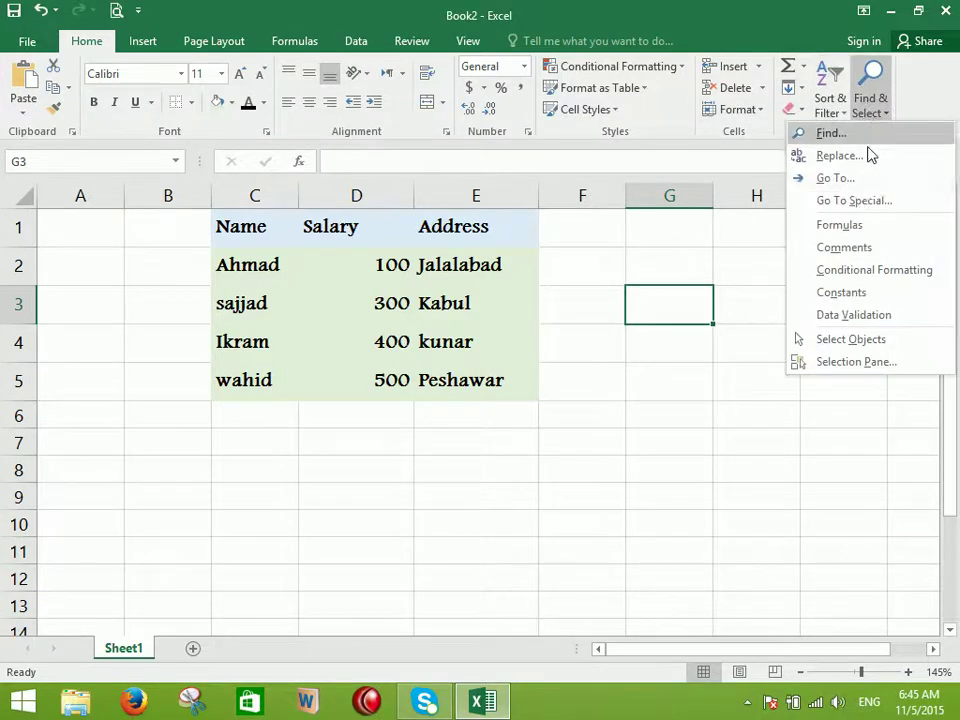
{"action": "left_click", "coordinate": [687, 290]}
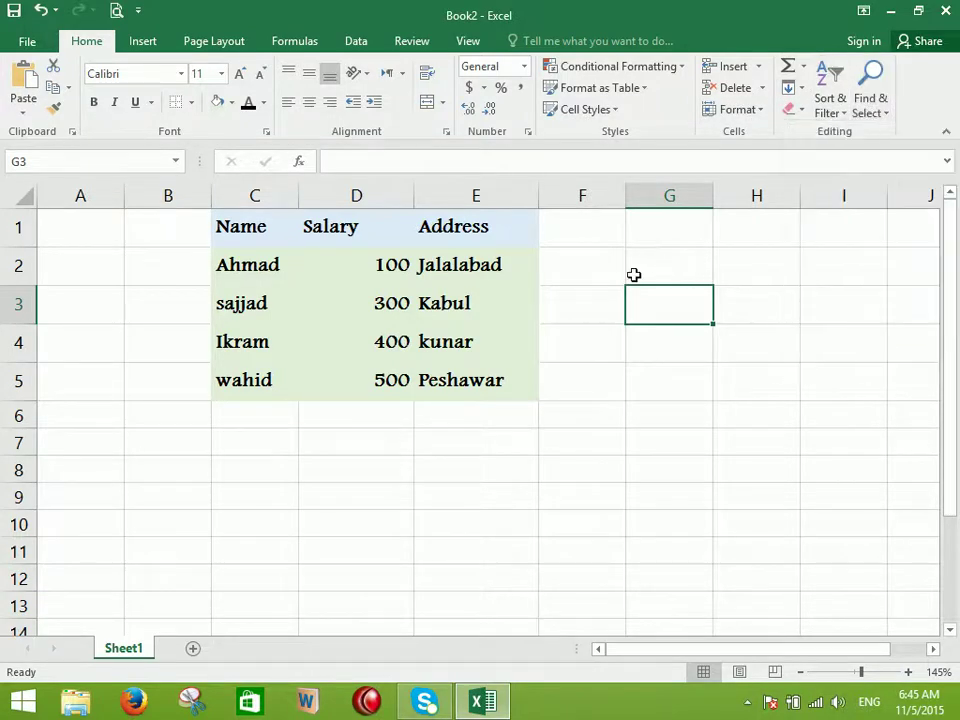
{"action": "left_click", "coordinate": [143, 41]}
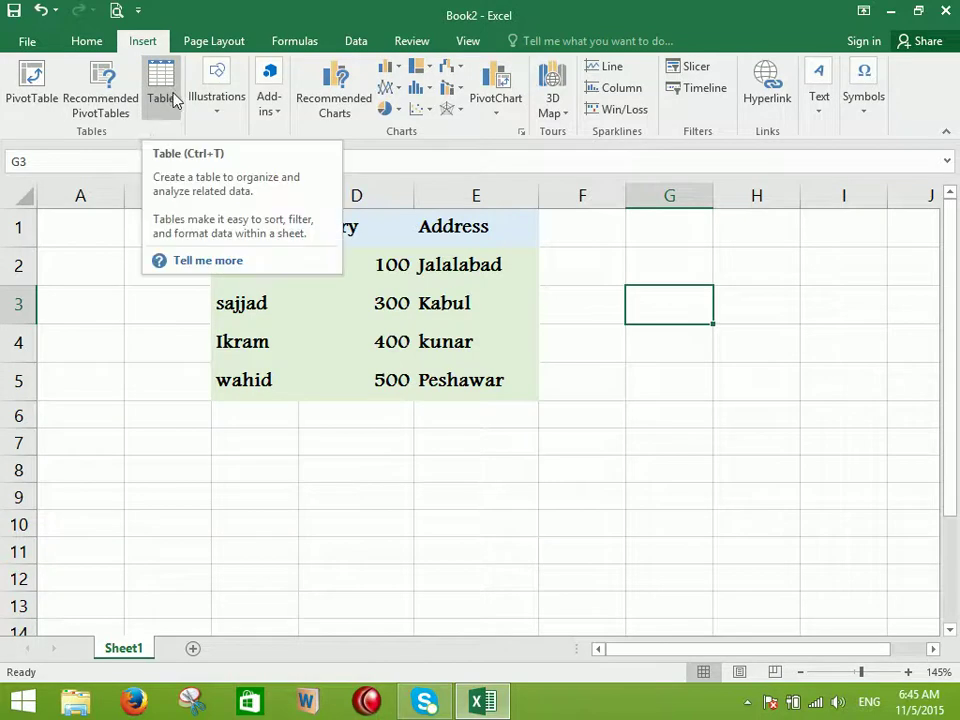
{"action": "left_click", "coordinate": [222, 116]}
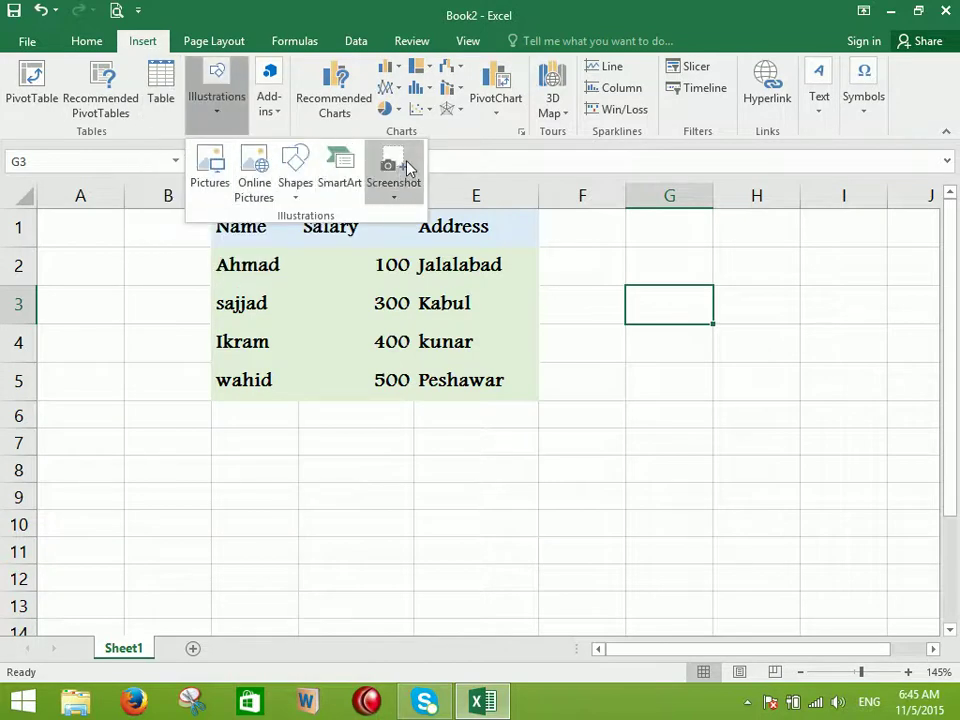
{"action": "left_click", "coordinate": [620, 287]}
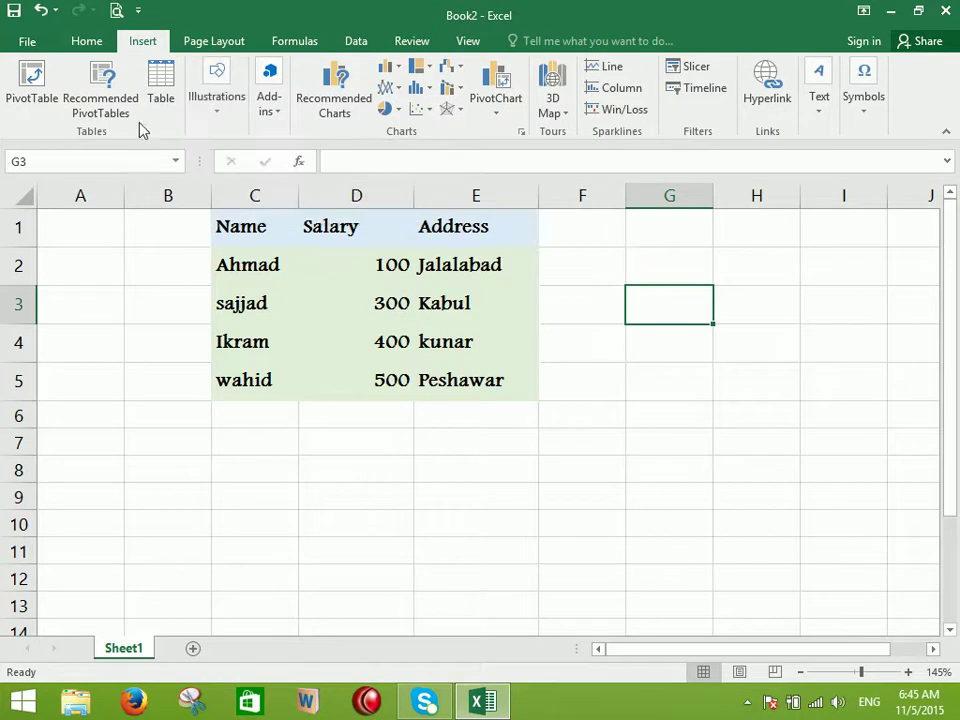
{"action": "left_click", "coordinate": [90, 43]}
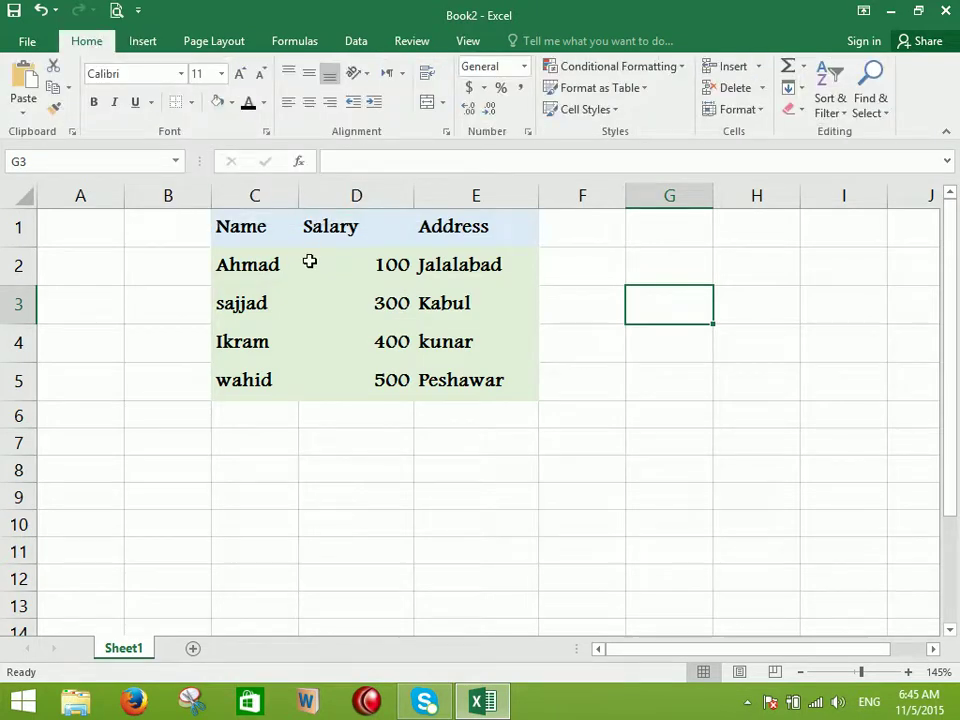